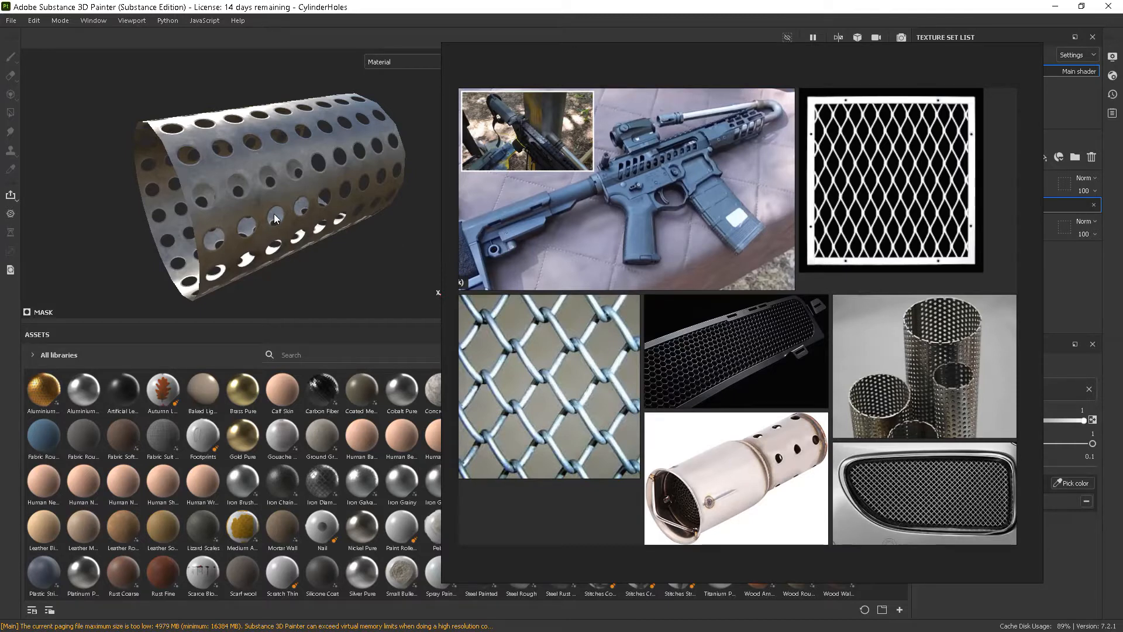
Step: Compare the textured cylinder with Fill layer 1 hidden and shown again to examine how its mask cuts the holes
mouse_move(281, 210)
alt+mouse_down()
mouse_move(326, 209)
mouse_move(271, 213)
mouse_move(305, 223)
mouse_move(280, 208)
mouse_move(294, 214)
alt+mouse_up()
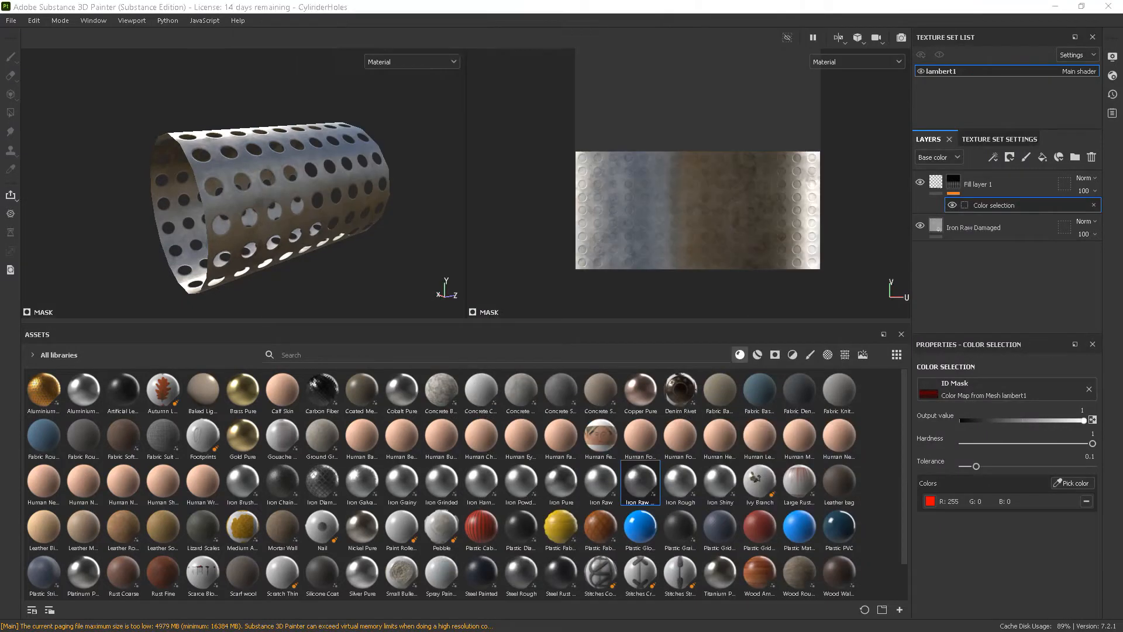
click(921, 183)
alt+drag(343, 213, 343, 251)
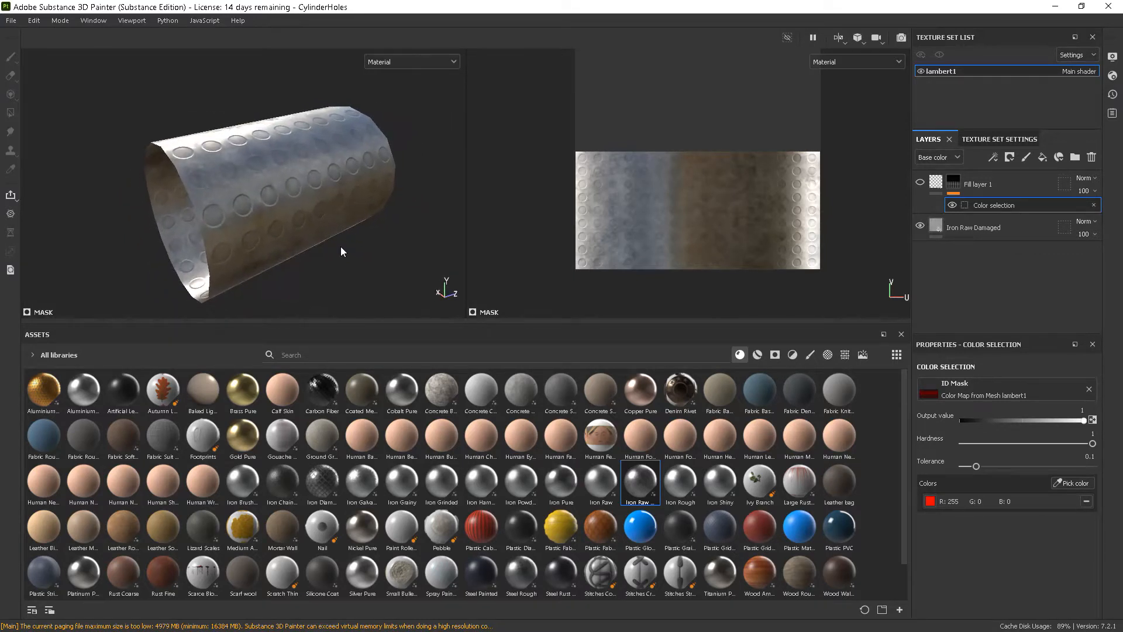
click(920, 182)
alt+drag(373, 206, 327, 216)
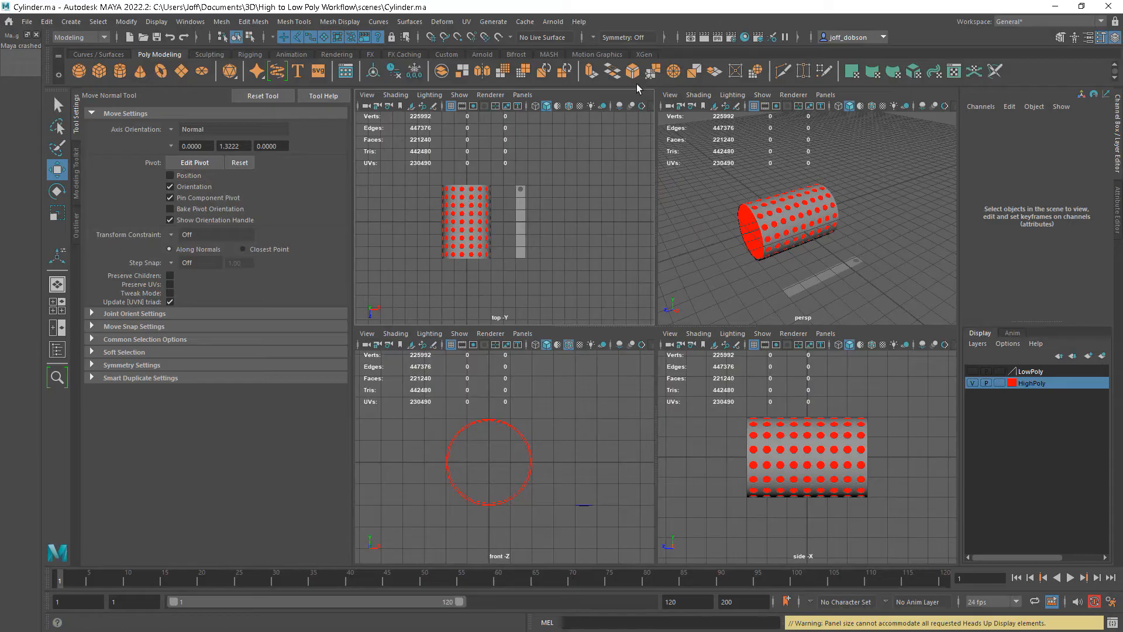
Step: Switch to Maya, save the Cylinder.ma scene and start a new empty scene
click(75, 115)
click(797, 283)
alt+drag(831, 258, 852, 281)
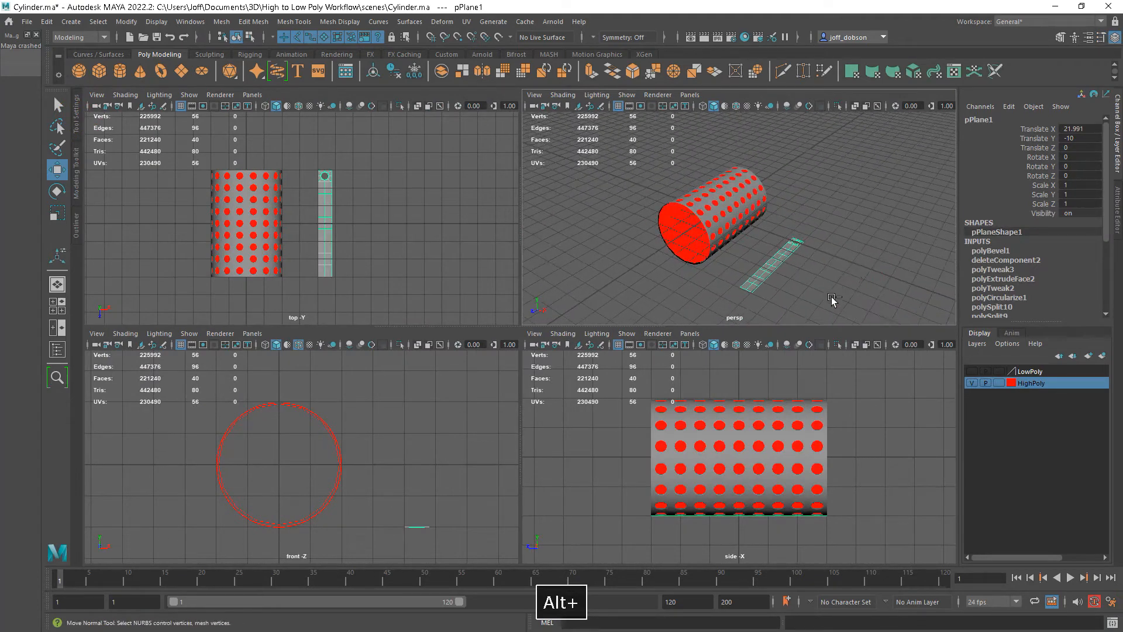
key(ctrl+s)
click(26, 21)
click(41, 33)
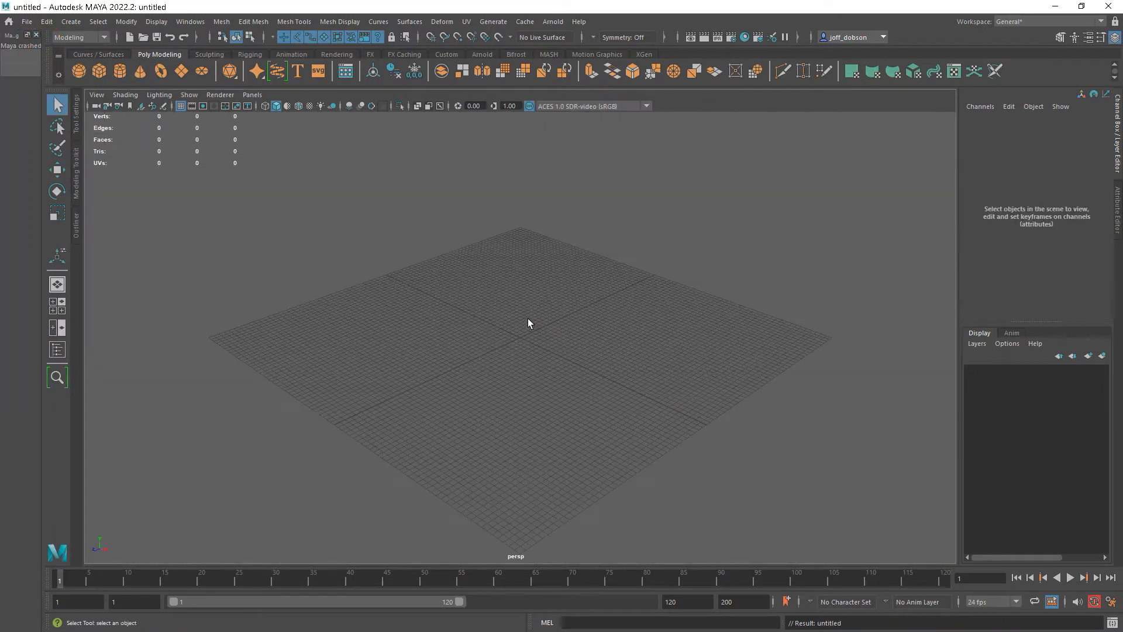
alt+right_drag(520, 338, 595, 416)
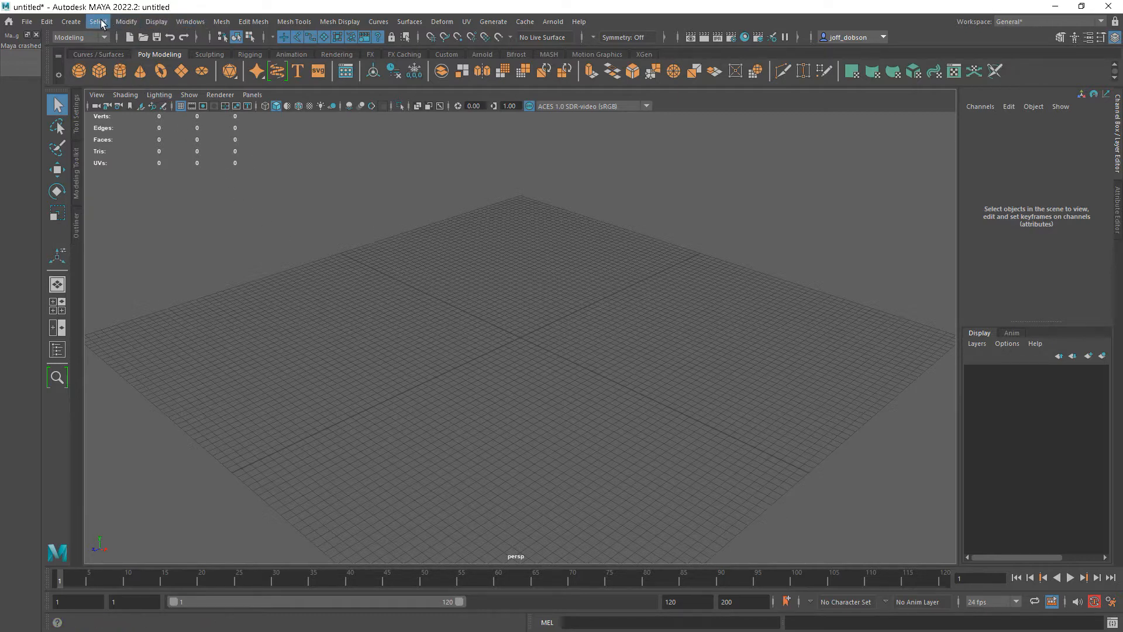
click(73, 22)
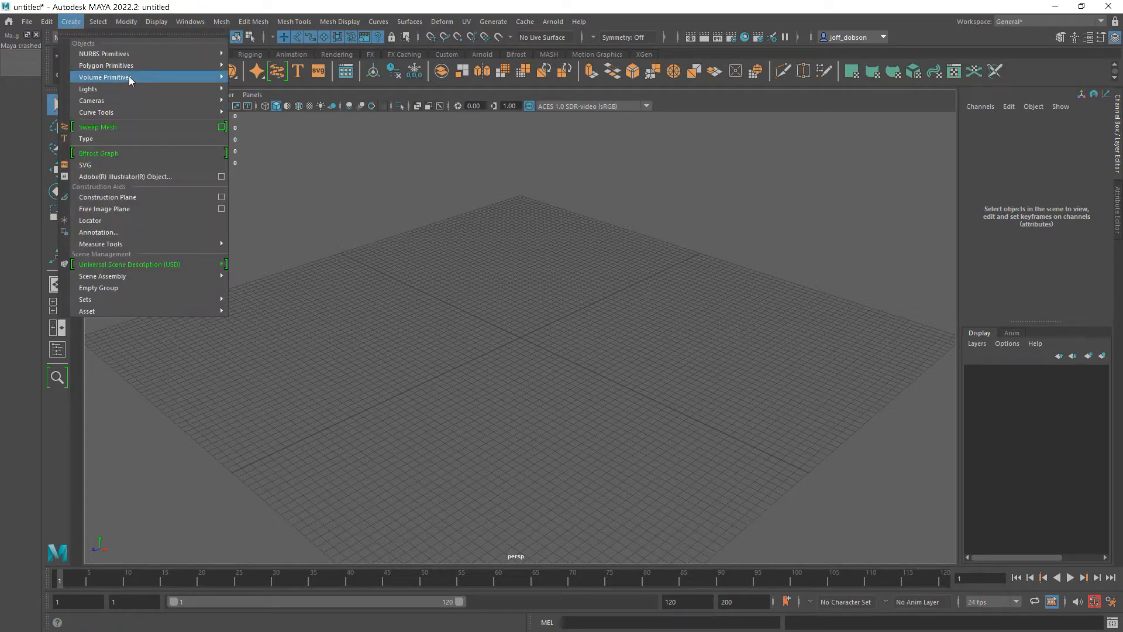
mouse_move(131, 65)
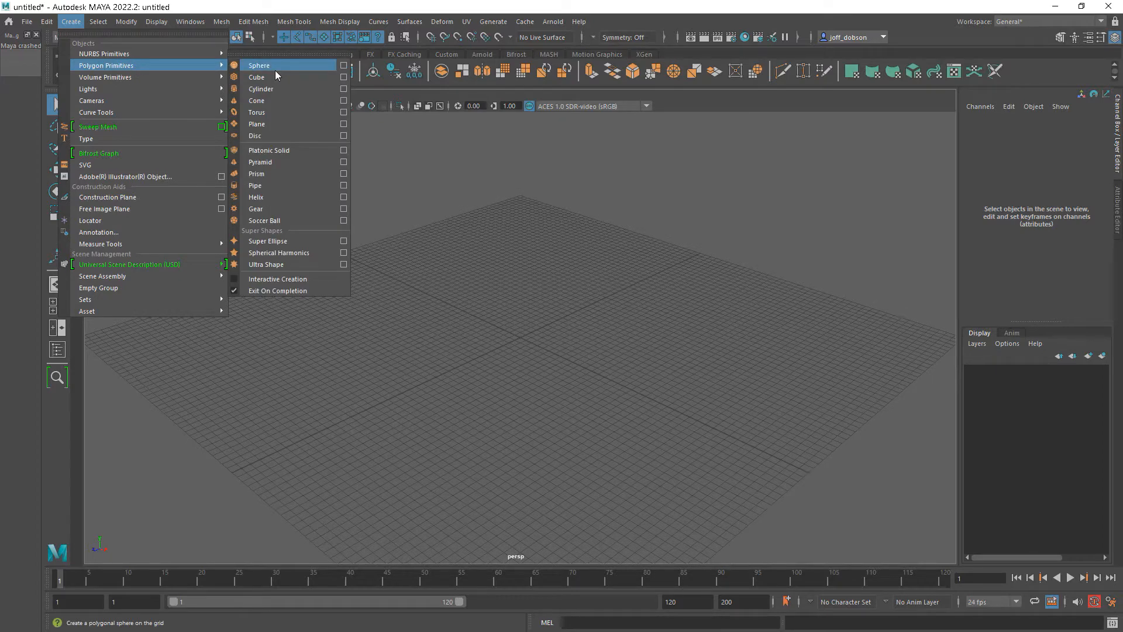
click(554, 349)
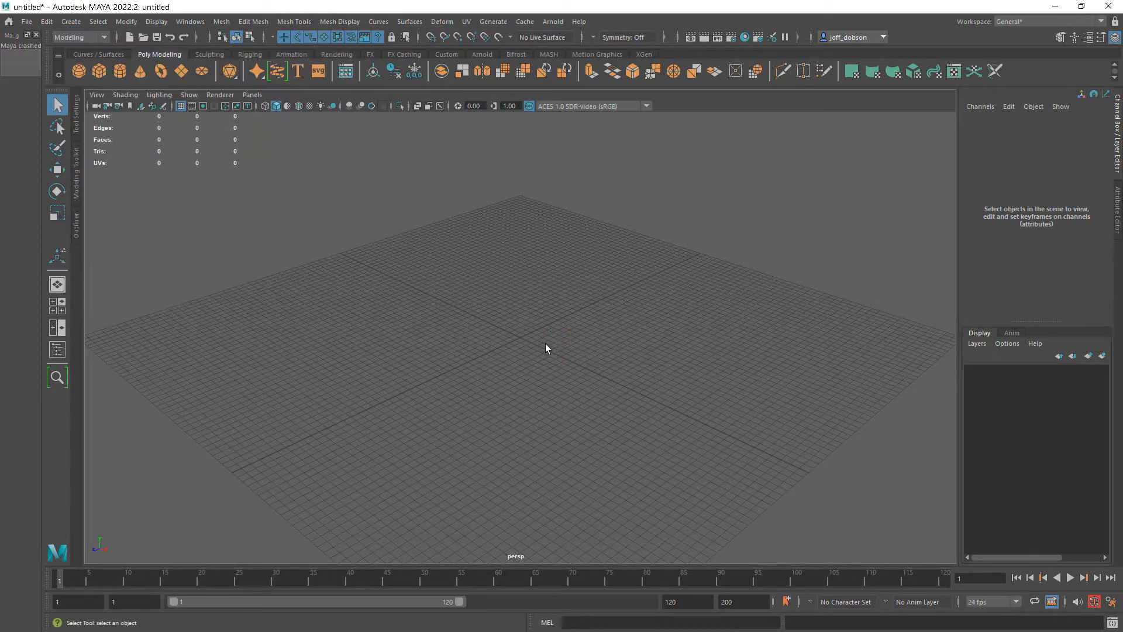
Step: Create a polygon cylinder at the centre of the grid and set its radius to 10
shift+right_click(515, 339)
shift+right_drag(515, 338, 601, 428)
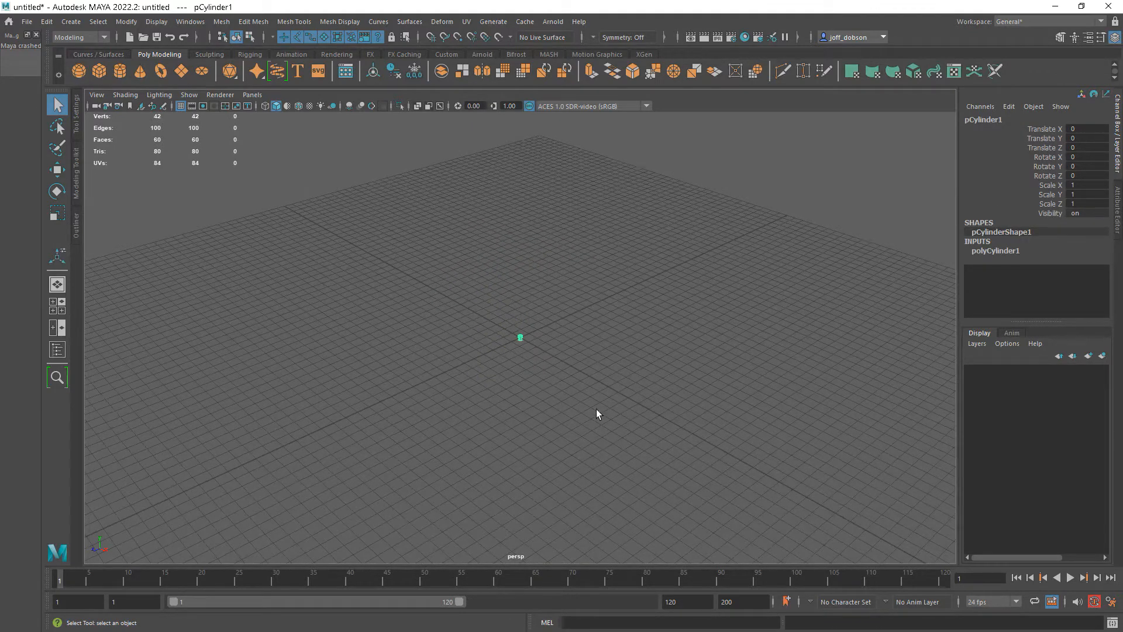
key(t)
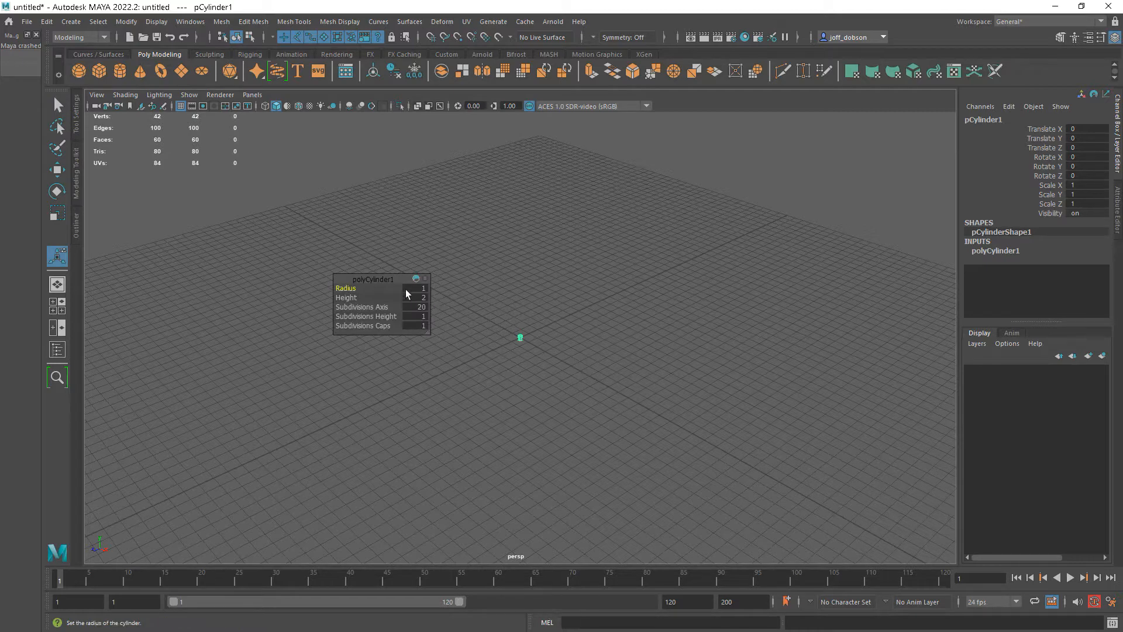
drag(386, 279, 635, 259)
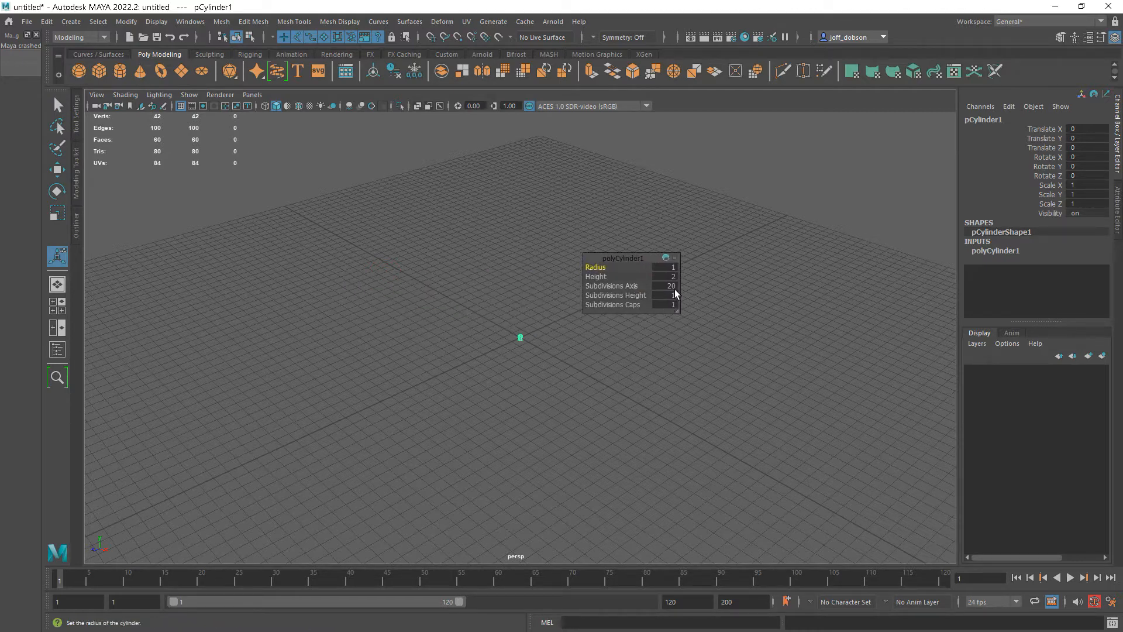
click(671, 268)
text(10)
key(Return)
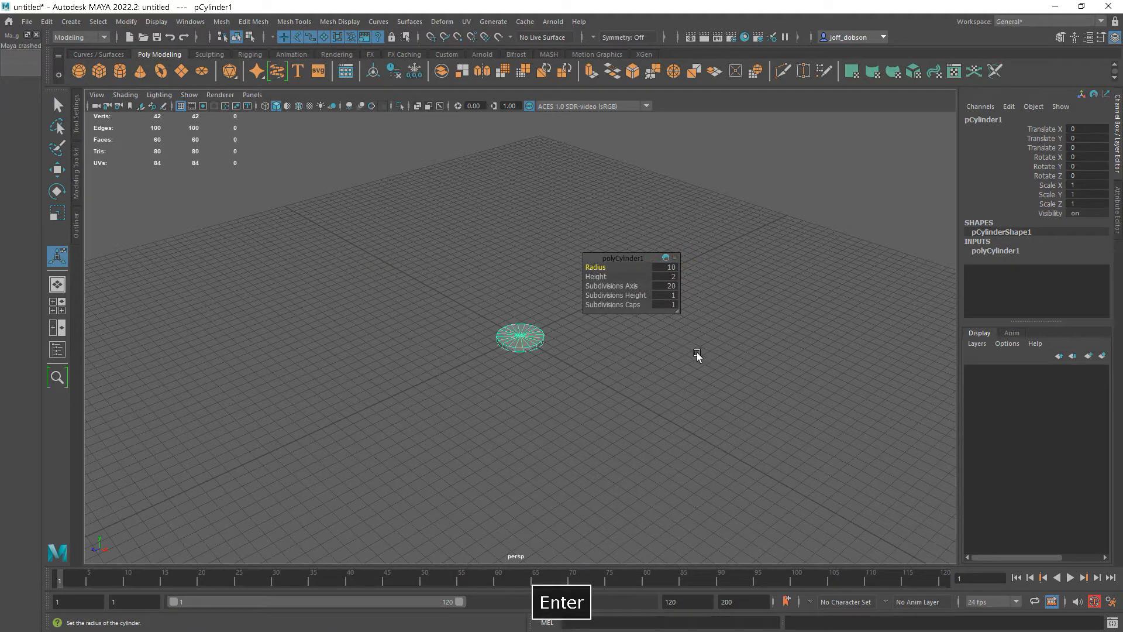
Step: Set the cylinder's height to 20 and its axis subdivisions to 16
click(671, 276)
text(20)
key(Return)
click(672, 286)
text(16)
key(Return)
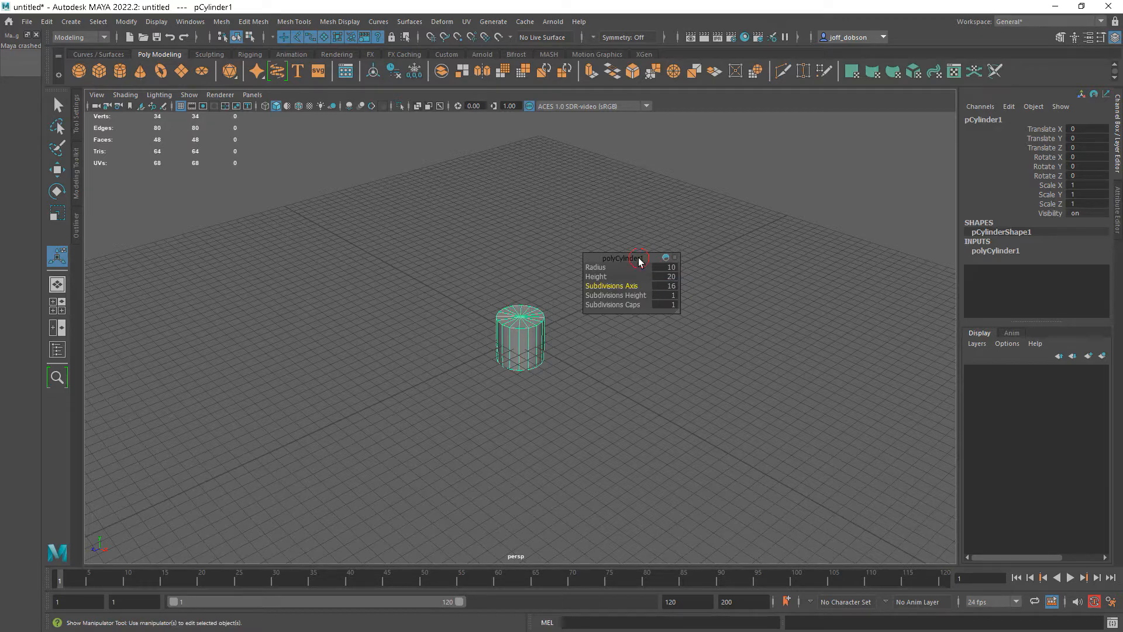
drag(637, 258, 665, 251)
click(590, 339)
click(542, 346)
Step: Rotate the cylinder 90 degrees around X with step snapping so that it lies on its side
alt+drag(584, 380, 613, 429)
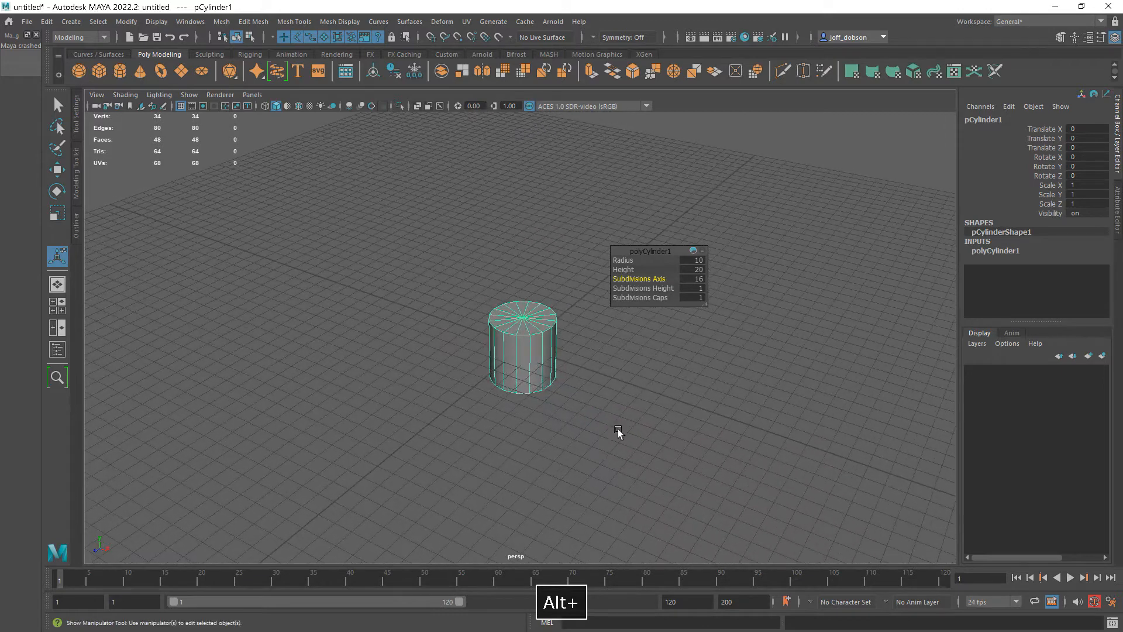
key(e)
alt+right_drag(621, 429, 608, 424)
alt+drag(608, 422, 621, 441)
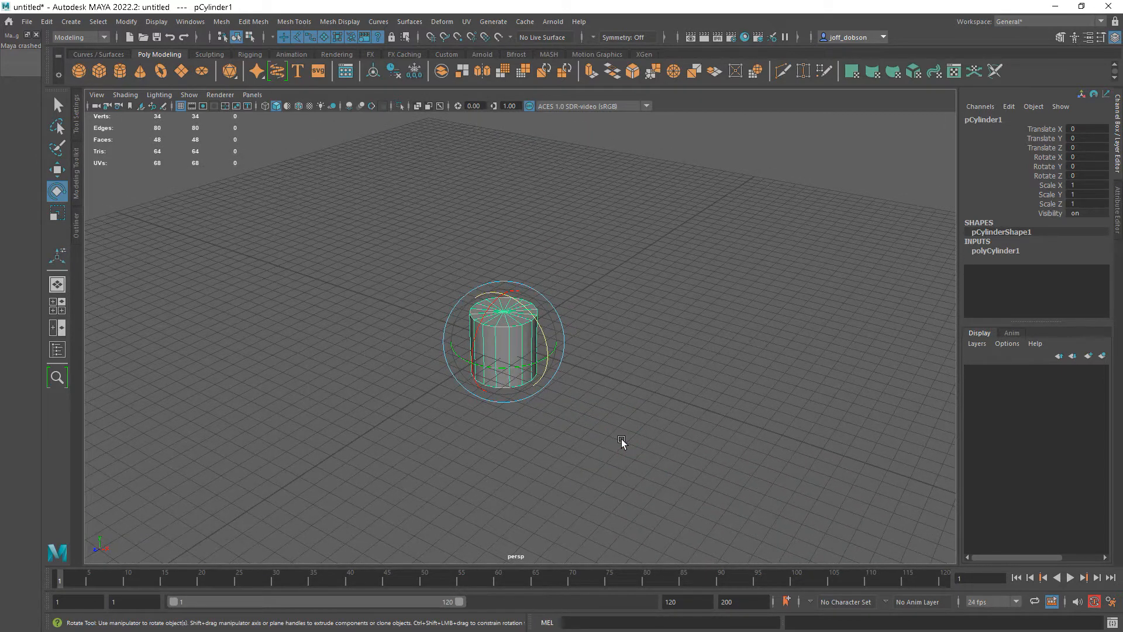
key(j)
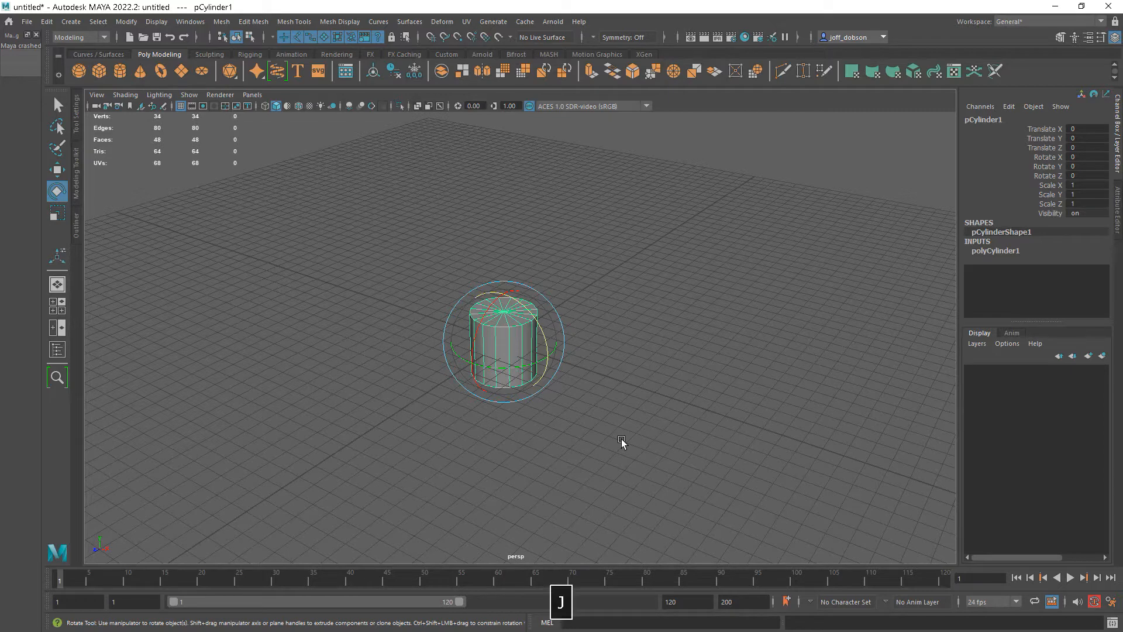
click(487, 312)
drag(488, 312, 458, 395)
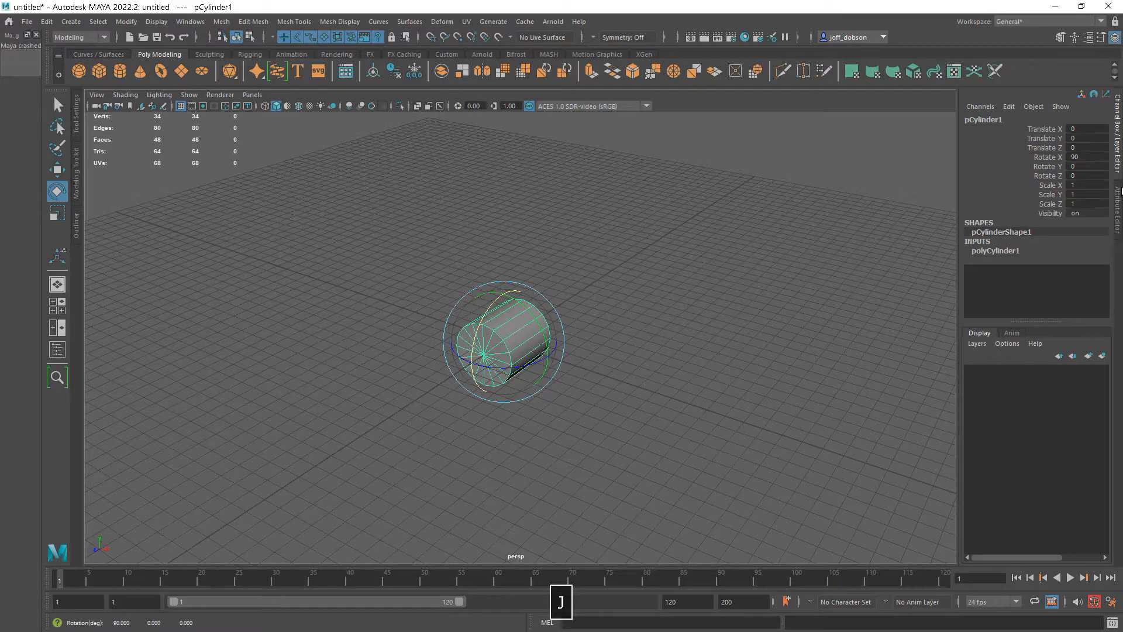
double_click(1080, 157)
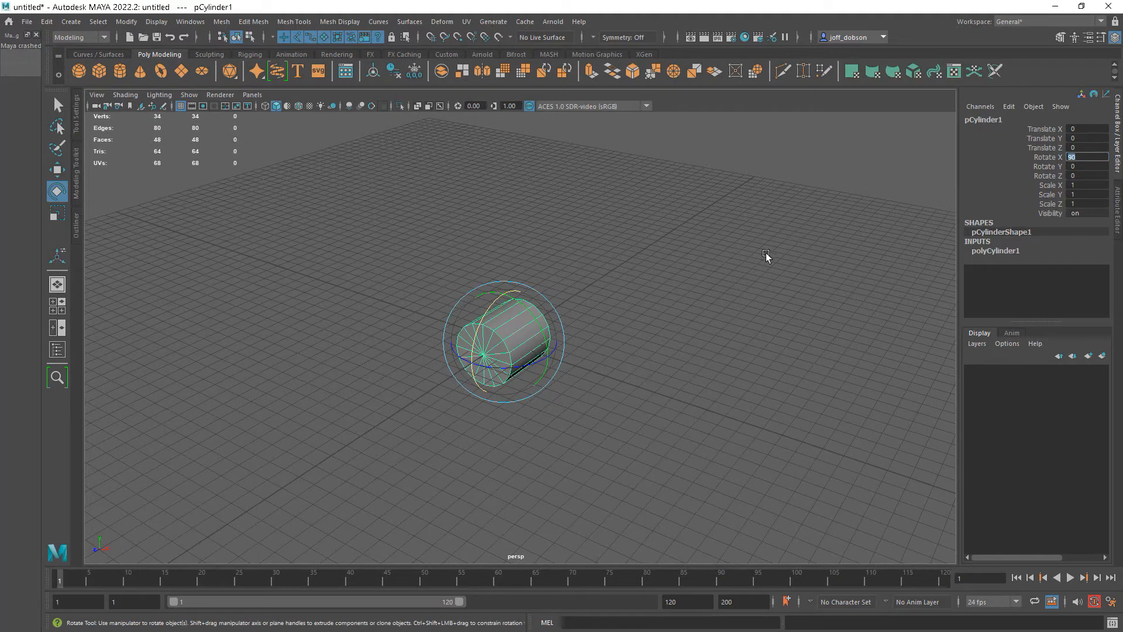
click(696, 316)
click(524, 351)
Step: Select the centre vertices of both end caps of the cylinder in vertex mode
mouse_move(607, 351)
alt+mouse_down()
mouse_move(584, 370)
mouse_move(624, 360)
alt+mouse_up()
alt+right_drag(614, 353, 732, 419)
mouse_move(732, 418)
alt+mouse_down()
mouse_move(730, 402)
mouse_move(696, 421)
mouse_move(710, 418)
alt+mouse_up()
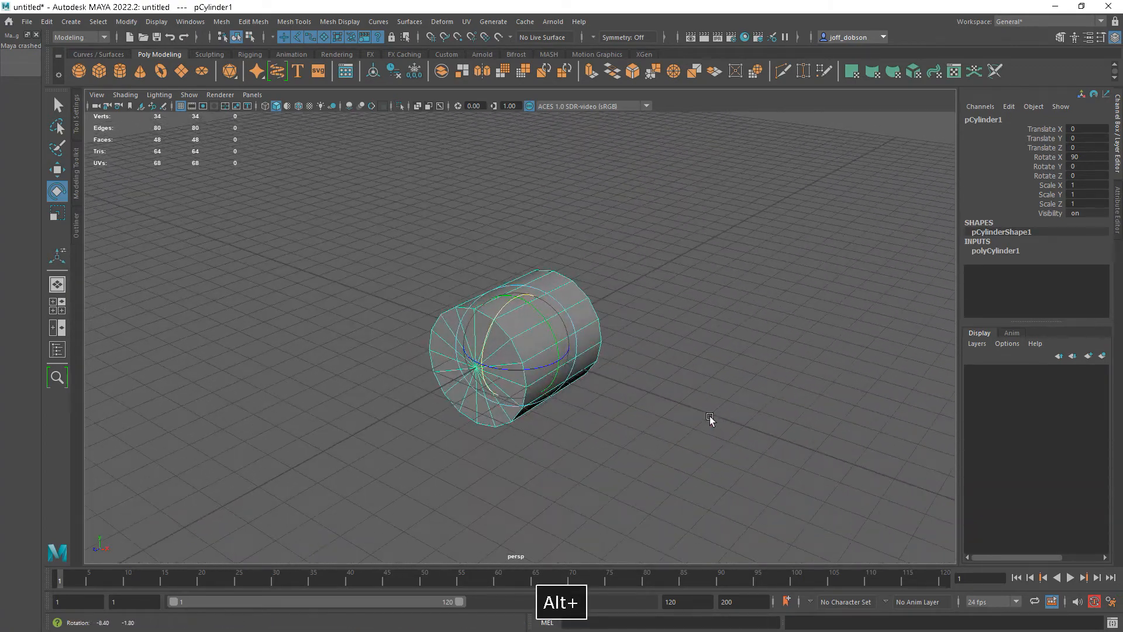
right_click(474, 394)
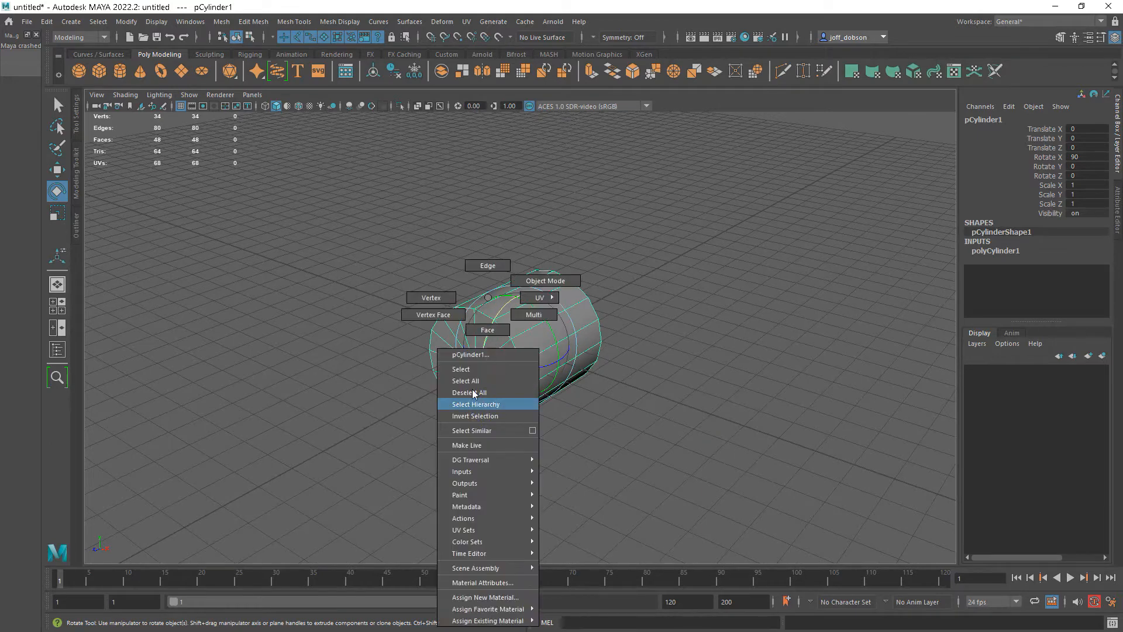
click(431, 298)
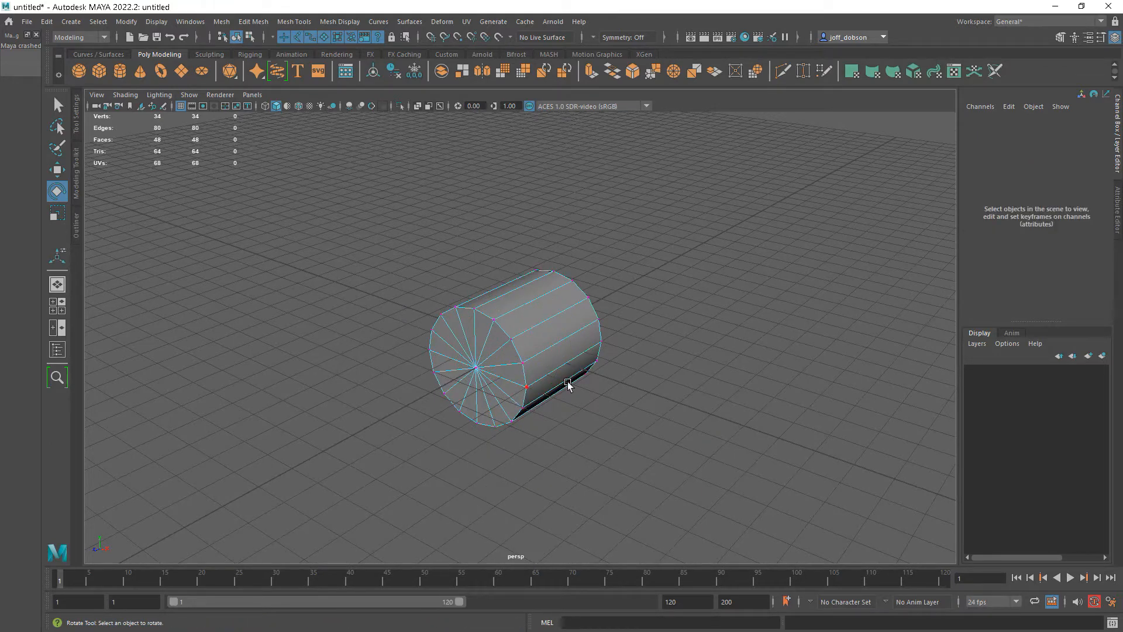
click(476, 367)
alt+drag(667, 431, 507, 431)
shift+click(564, 376)
alt+drag(514, 471, 647, 472)
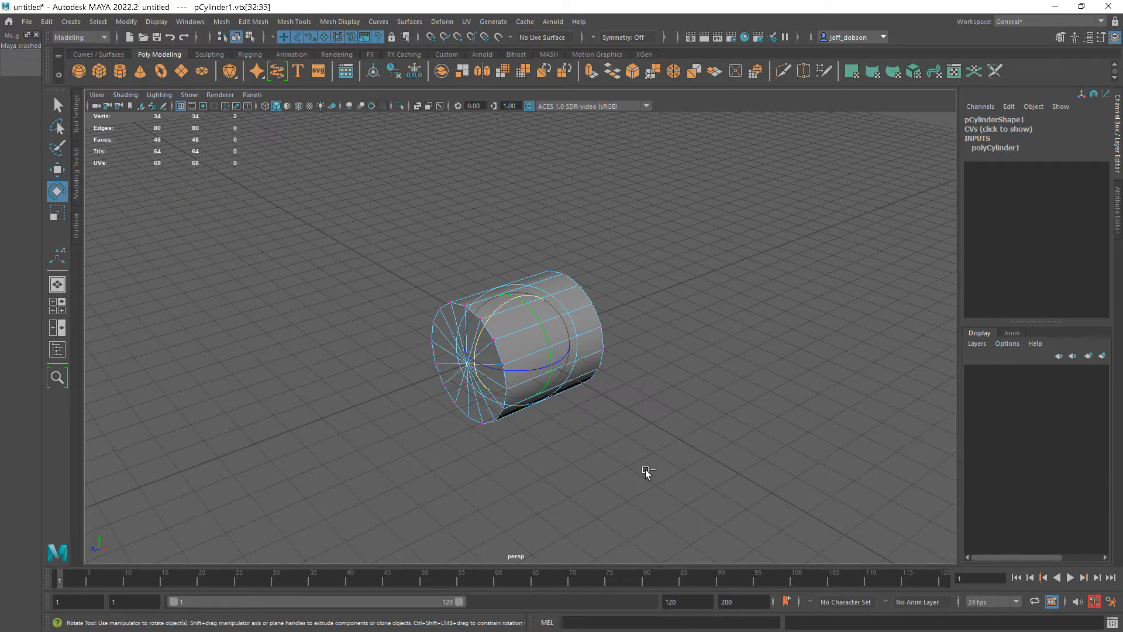
Step: Try converting the two selected cap vertices to a face selection and undo the conversion
click(98, 22)
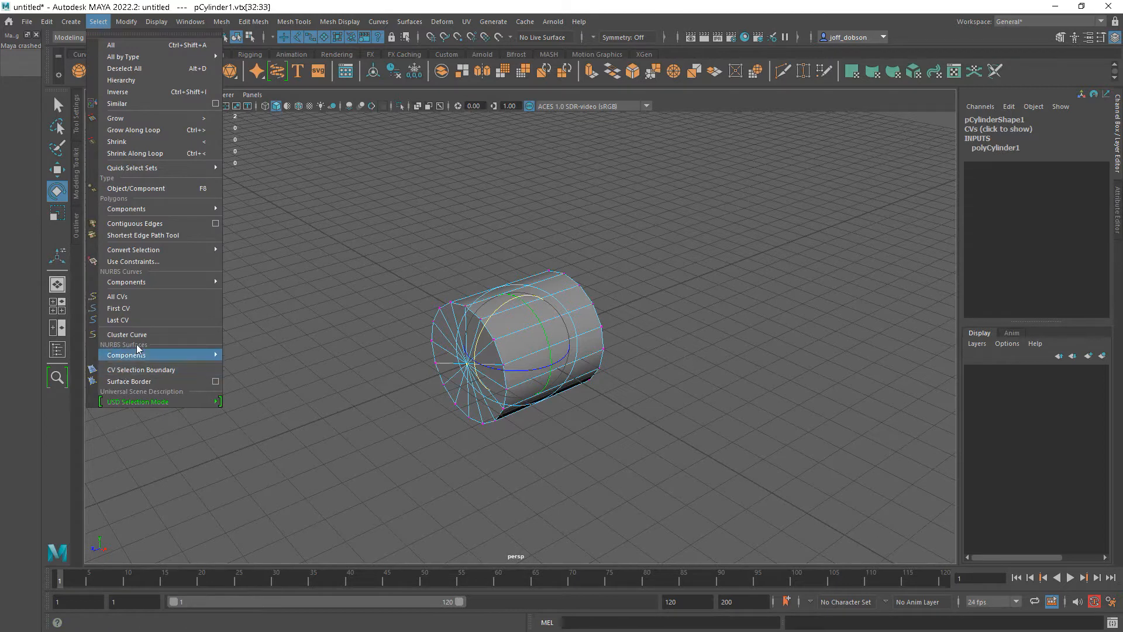
mouse_move(149, 250)
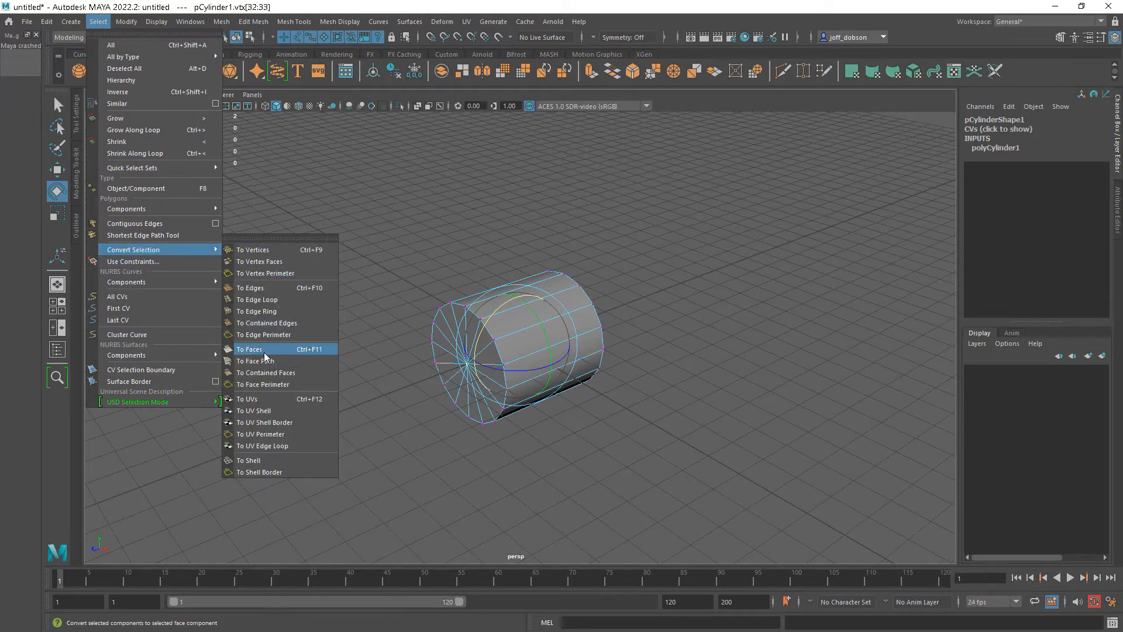
click(303, 349)
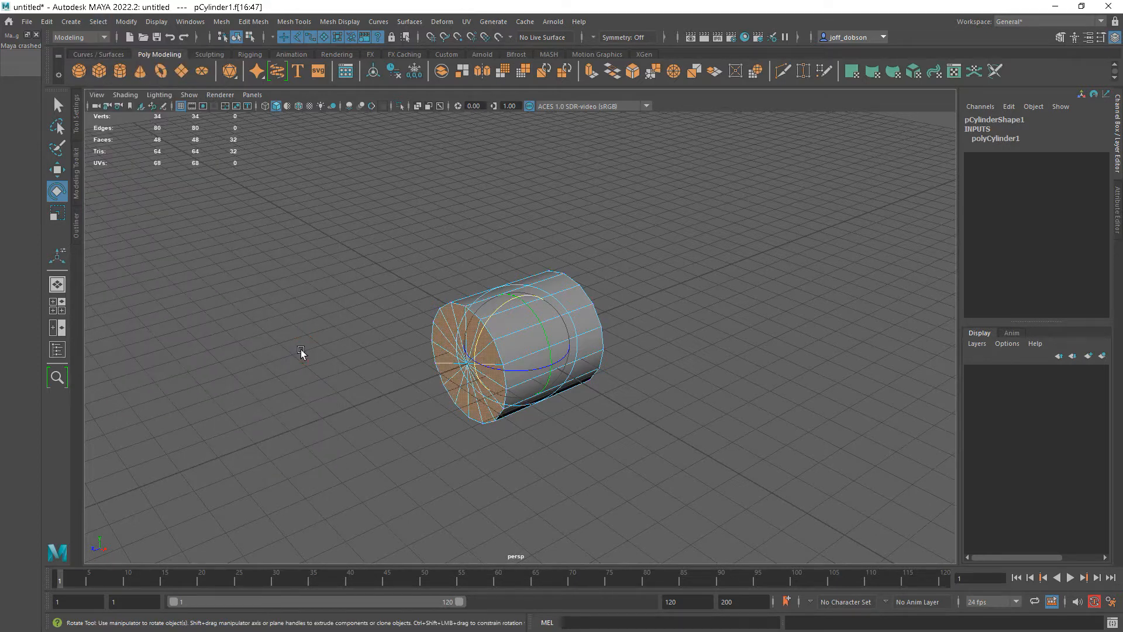
key(ctrl+z)
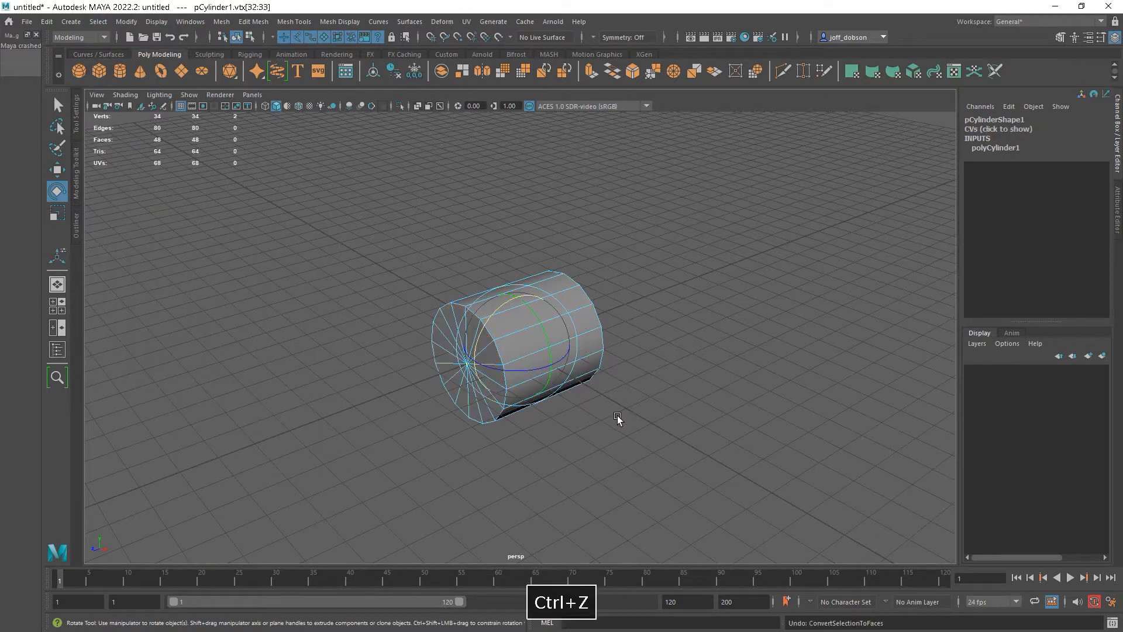
Step: Convert the selected cap vertices to faces, delete both end caps and return to object mode
key(ctrl+F11)
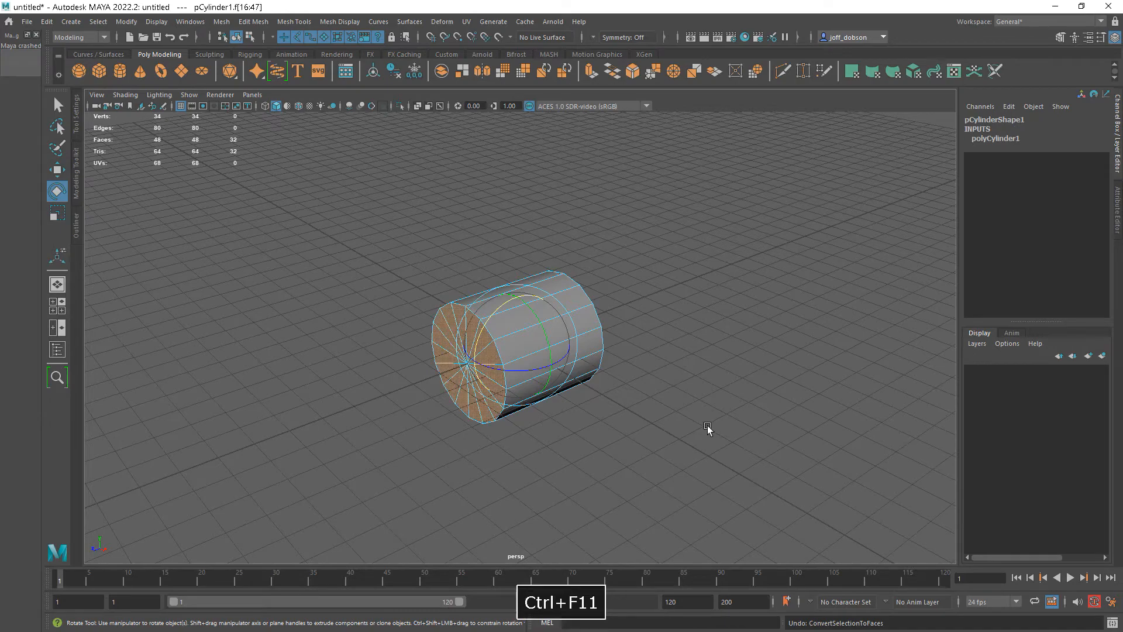
alt+drag(715, 410, 624, 371)
key(Delete)
right_drag(573, 297, 622, 281)
click(644, 350)
Step: Stretch the open cylinder along its length to a Scale Y of about 1.57
alt+drag(682, 386, 618, 388)
click(546, 366)
mouse_move(546, 366)
alt+mouse_down()
mouse_move(652, 388)
mouse_move(620, 398)
mouse_move(647, 418)
mouse_move(632, 386)
mouse_move(530, 375)
alt+mouse_up()
click(621, 398)
click(556, 358)
key(r)
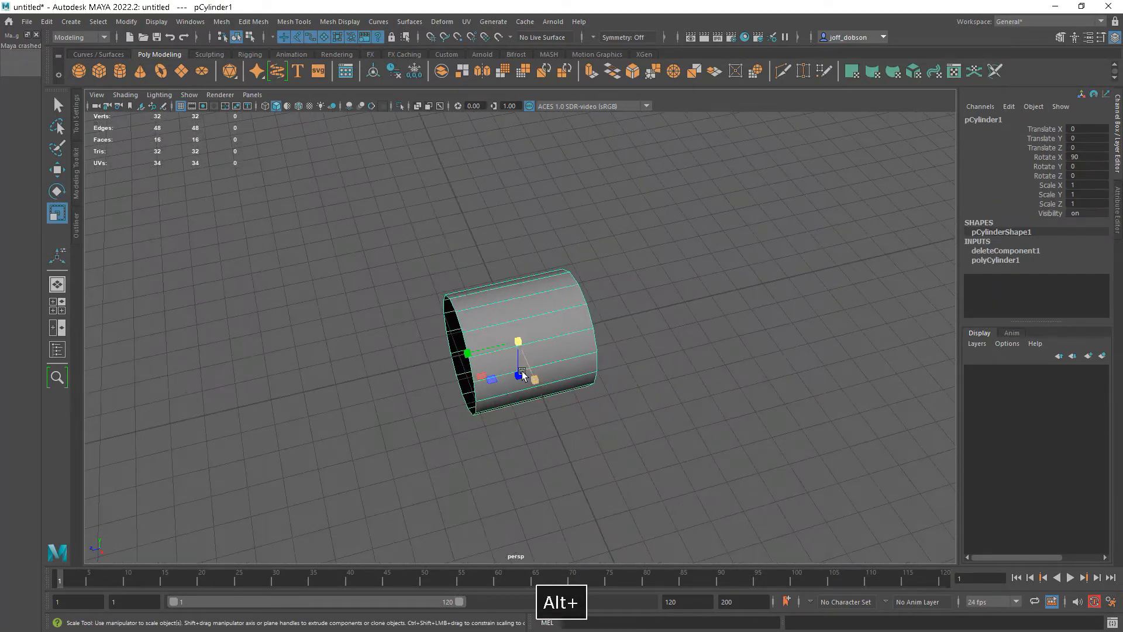
drag(468, 352, 439, 355)
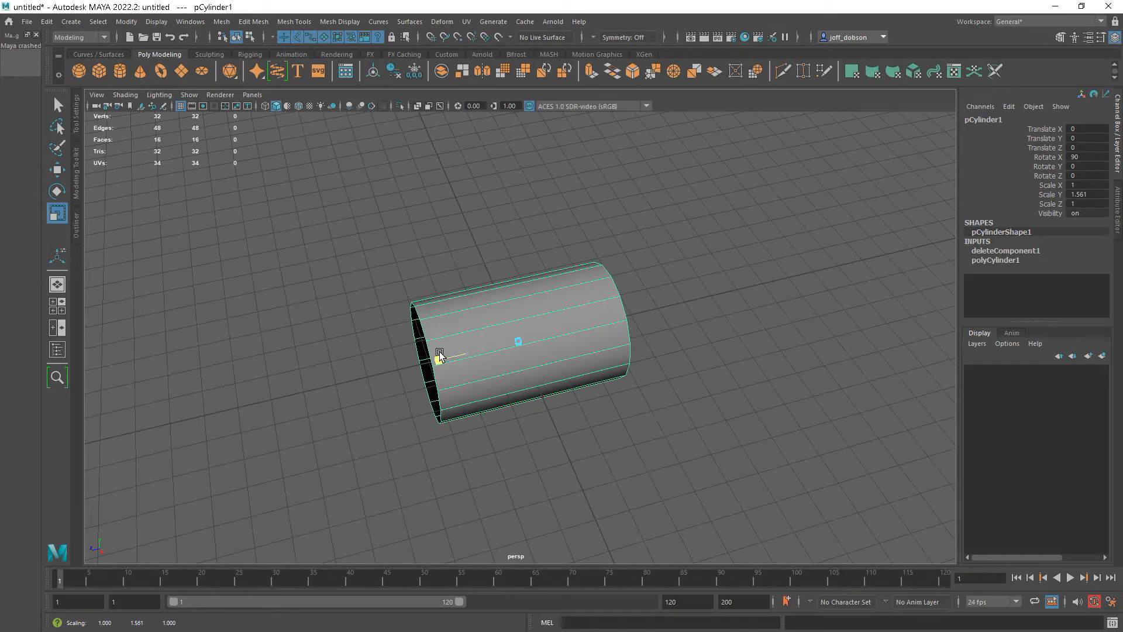
Step: Examine the position of a single vertex on the cylinder's open rim, and return to object mode with the cylinder selected
alt+drag(439, 355, 446, 384)
right_drag(446, 383, 394, 315)
alt+drag(472, 361, 543, 346)
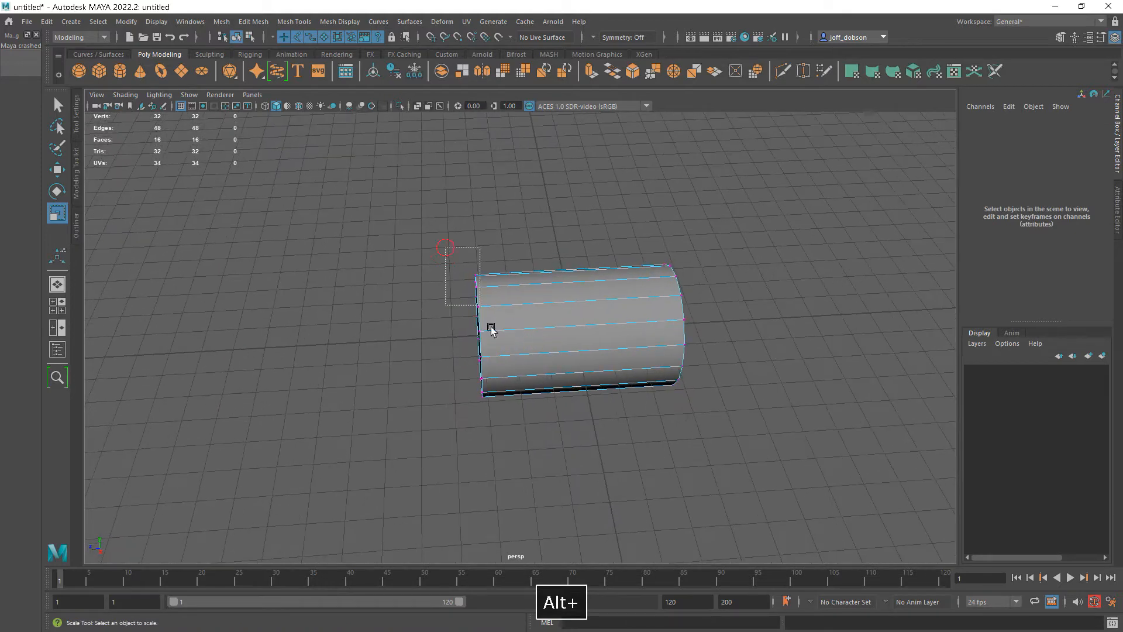
click(481, 378)
key(w)
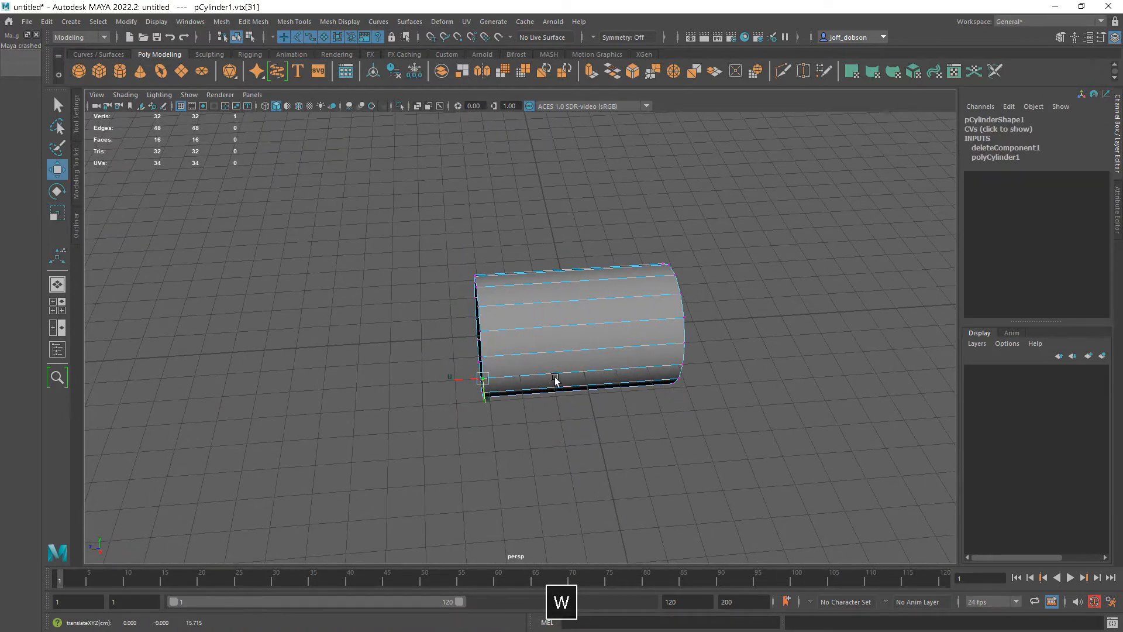
alt+drag(555, 379, 591, 379)
right_drag(562, 299, 622, 281)
click(682, 315)
click(578, 323)
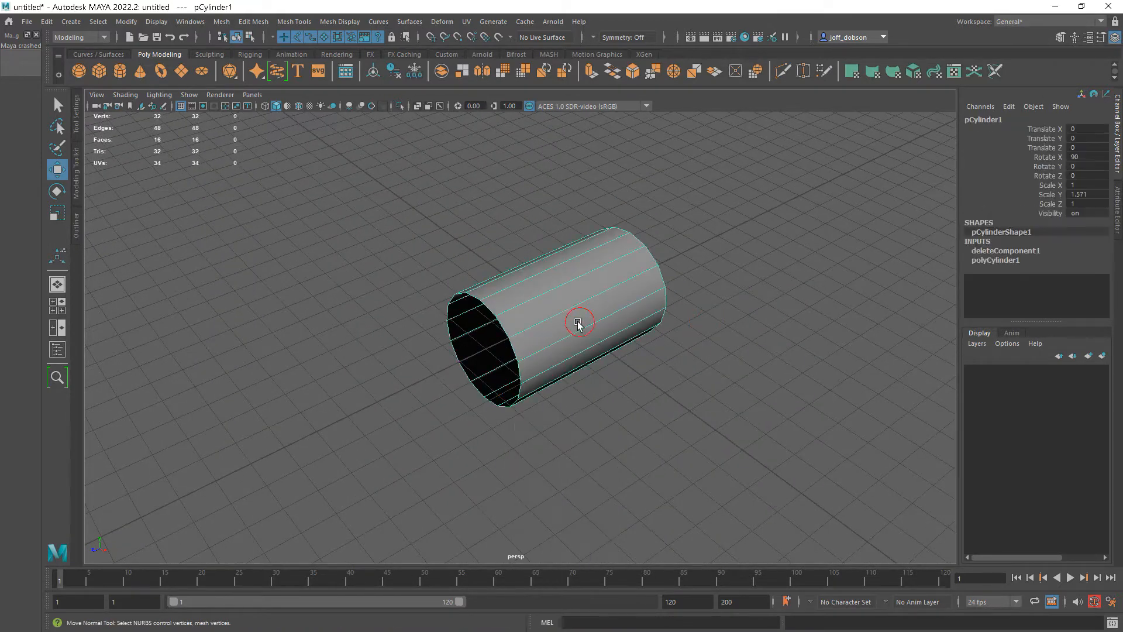
key(w)
drag(381, 303, 351, 289)
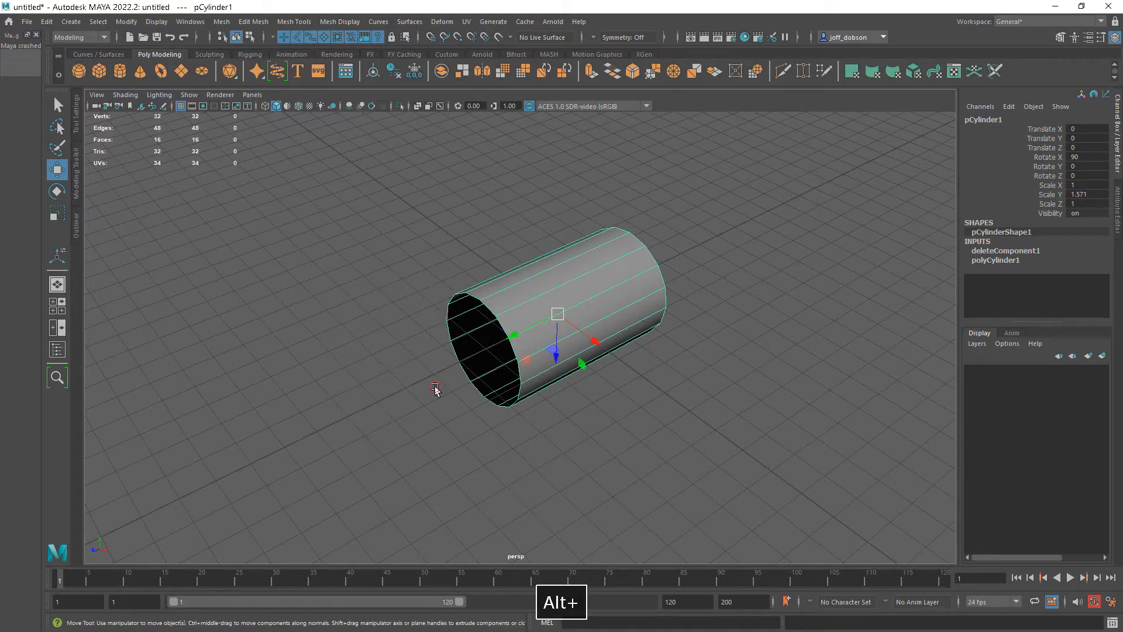
alt+drag(435, 388, 431, 388)
click(435, 388)
click(571, 366)
alt+drag(594, 389, 693, 433)
click(624, 401)
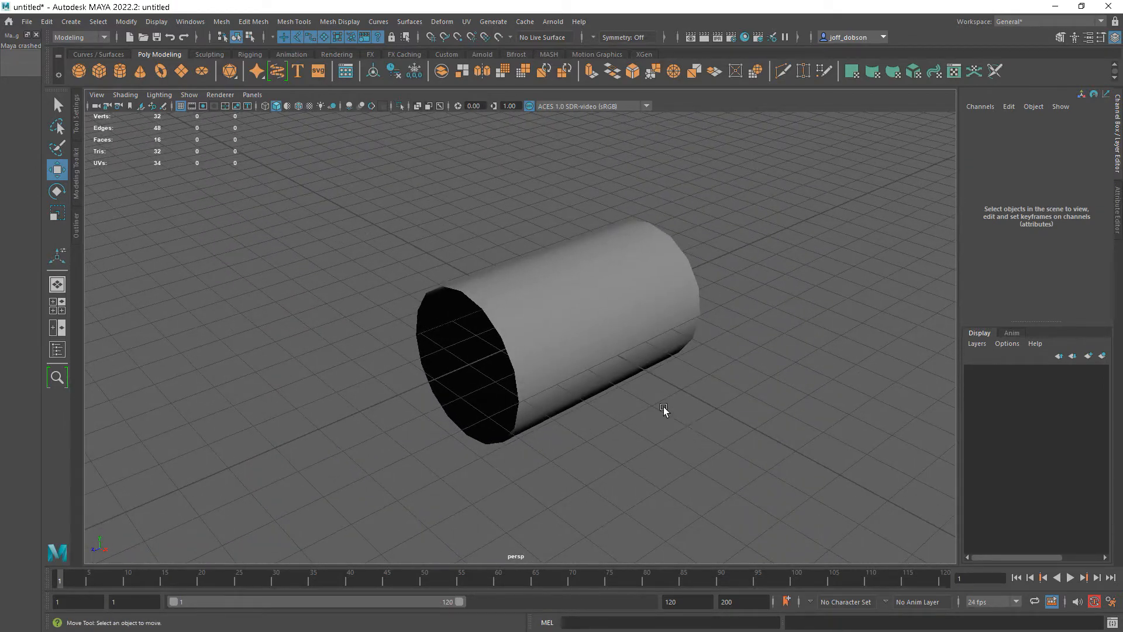
Step: Select a single long side face near the top of the open cylinder in face selection mode
click(622, 416)
click(629, 426)
click(594, 402)
alt+drag(593, 403, 677, 426)
mouse_move(676, 429)
alt+mouse_down()
mouse_move(697, 434)
mouse_move(674, 439)
mouse_move(702, 441)
mouse_move(684, 440)
alt+mouse_up()
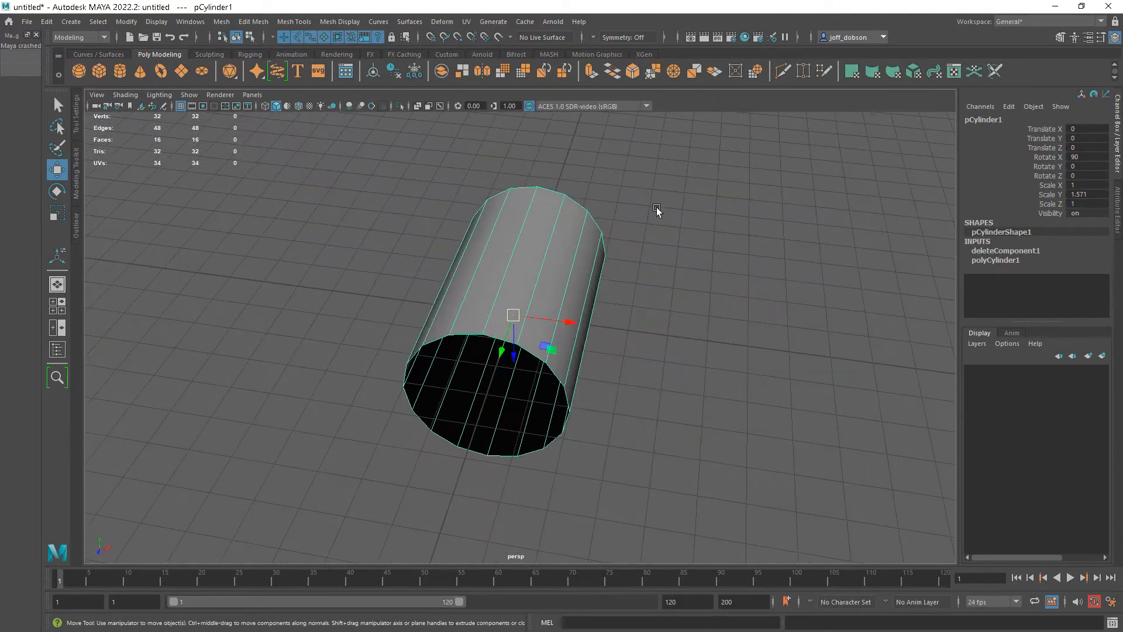
mouse_move(605, 294)
alt+mouse_down()
mouse_move(629, 317)
mouse_move(598, 314)
alt+mouse_up()
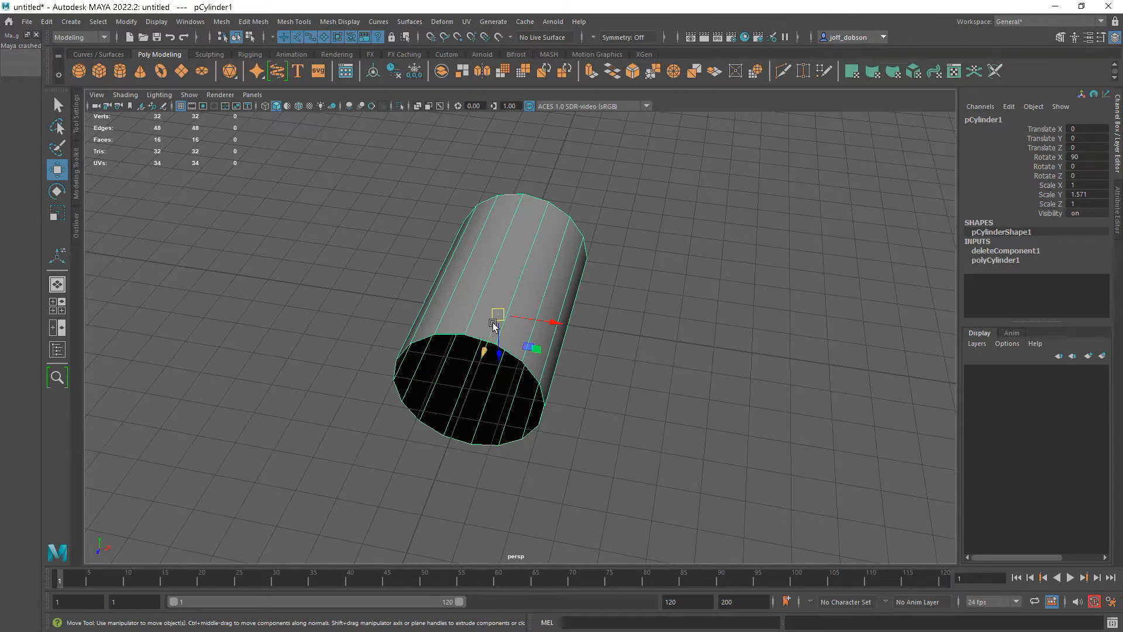
alt+drag(658, 372, 581, 371)
right_drag(511, 283, 513, 308)
click(511, 287)
alt+drag(618, 356, 642, 344)
alt+right_drag(623, 340, 669, 406)
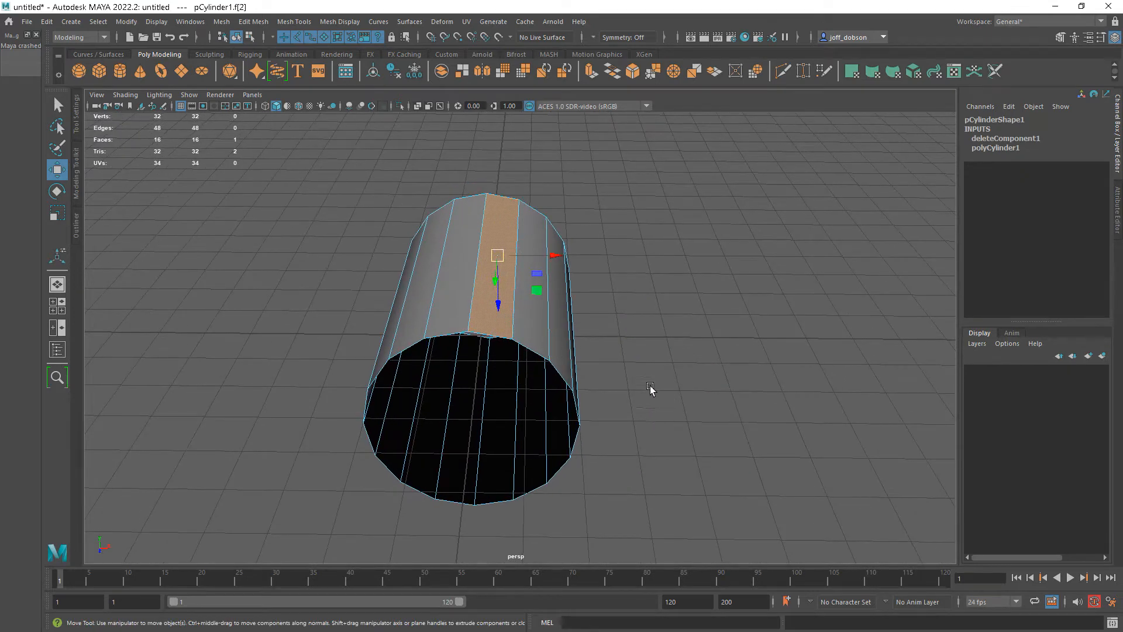
Step: Duplicate the selected cylinder face as a separate mesh and return to object mode with nothing selected
shift+right_click(596, 304)
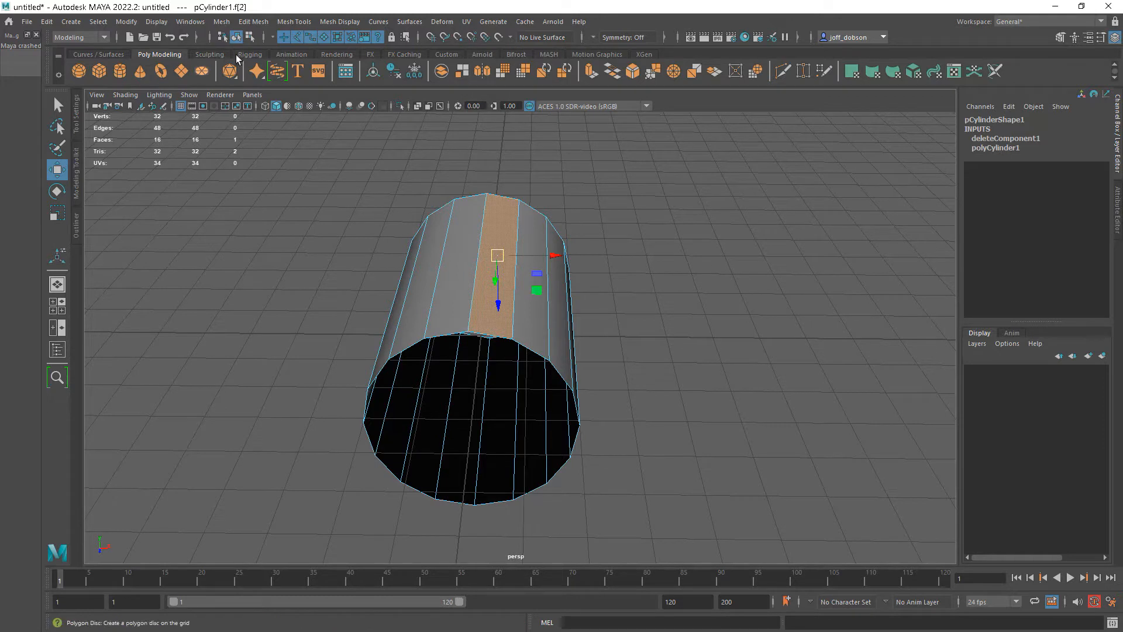
click(253, 22)
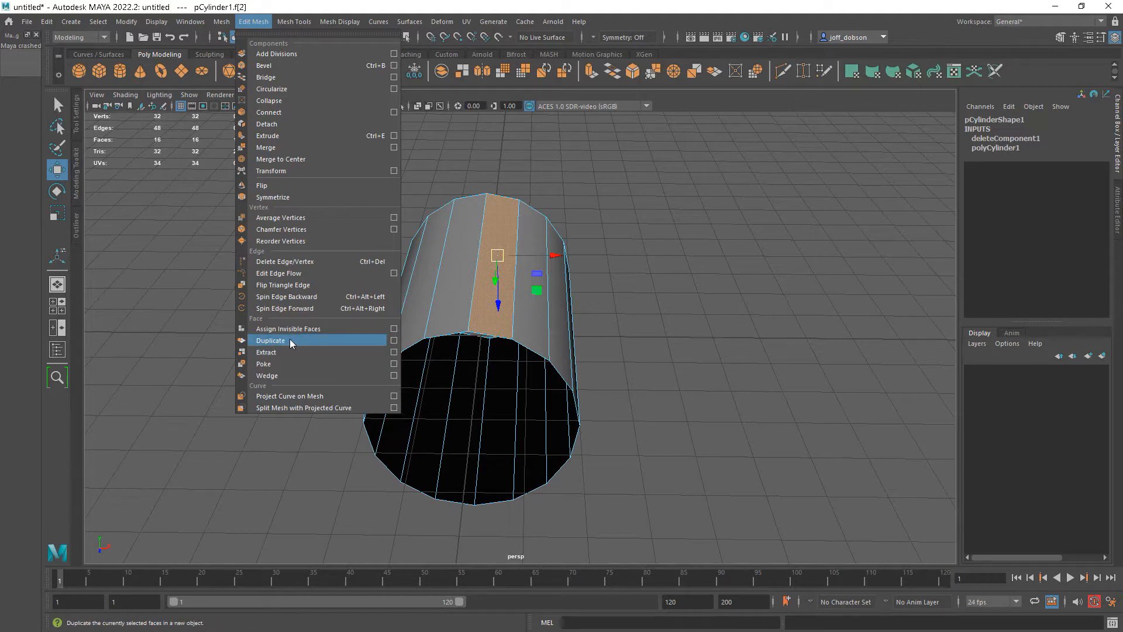
shift+right_click(644, 330)
shift+right_drag(627, 324, 616, 536)
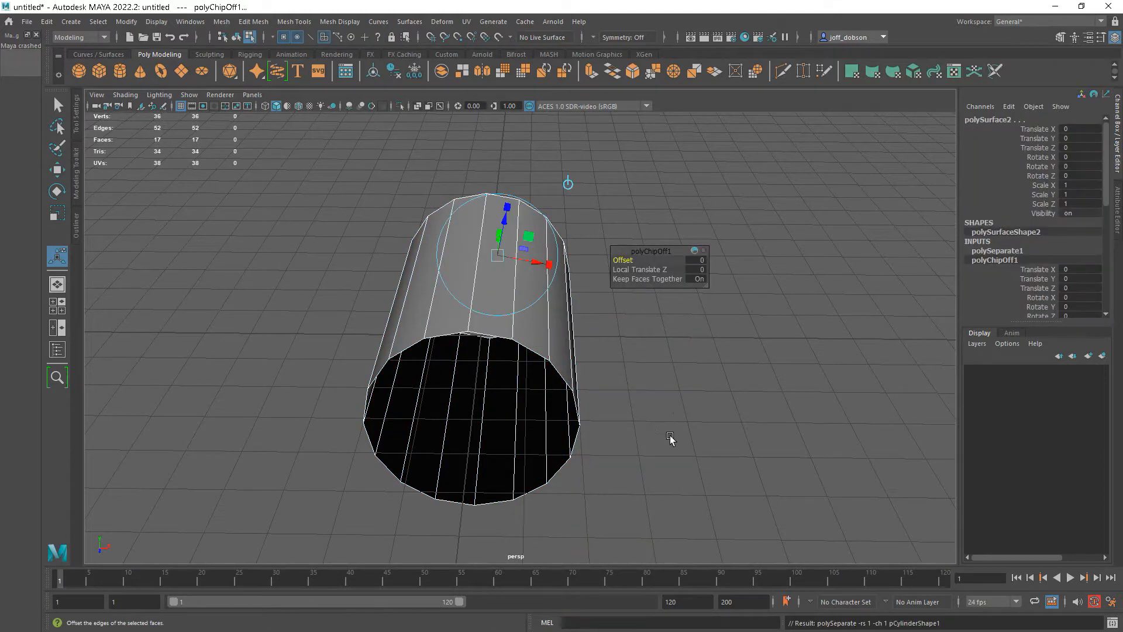
right_drag(612, 297, 669, 281)
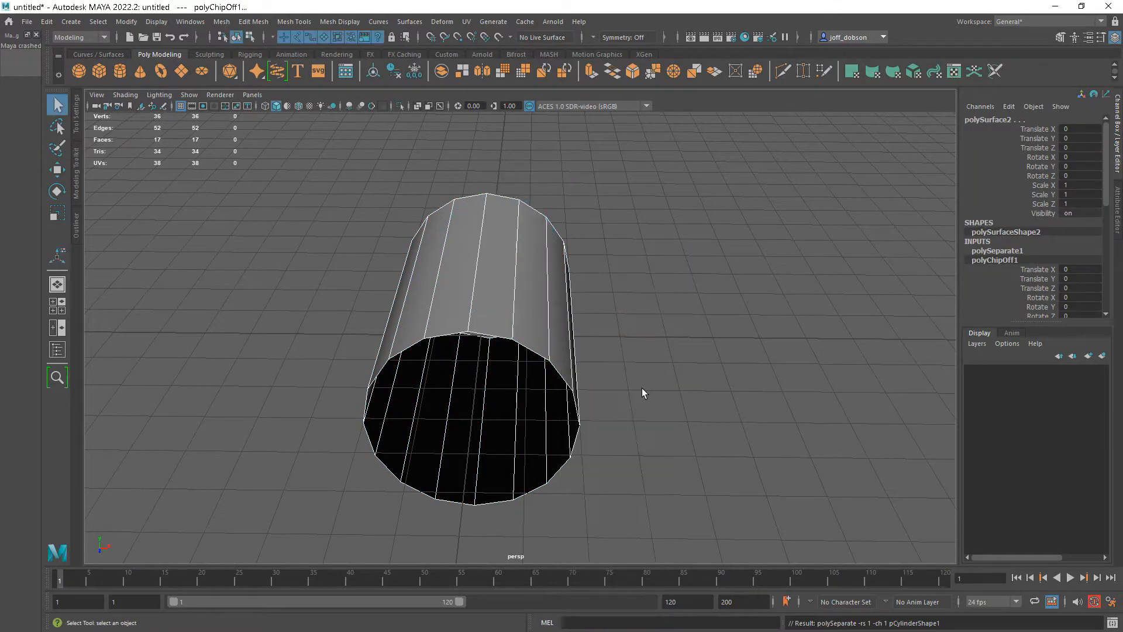
click(642, 388)
Step: Move the duplicated face strip sideways off the cylinder to a Translate X of about 18.16
click(466, 305)
click(490, 308)
alt+drag(669, 360, 709, 374)
key(w)
click(722, 451)
alt+drag(722, 451, 646, 372)
click(603, 321)
alt+drag(603, 321, 655, 403)
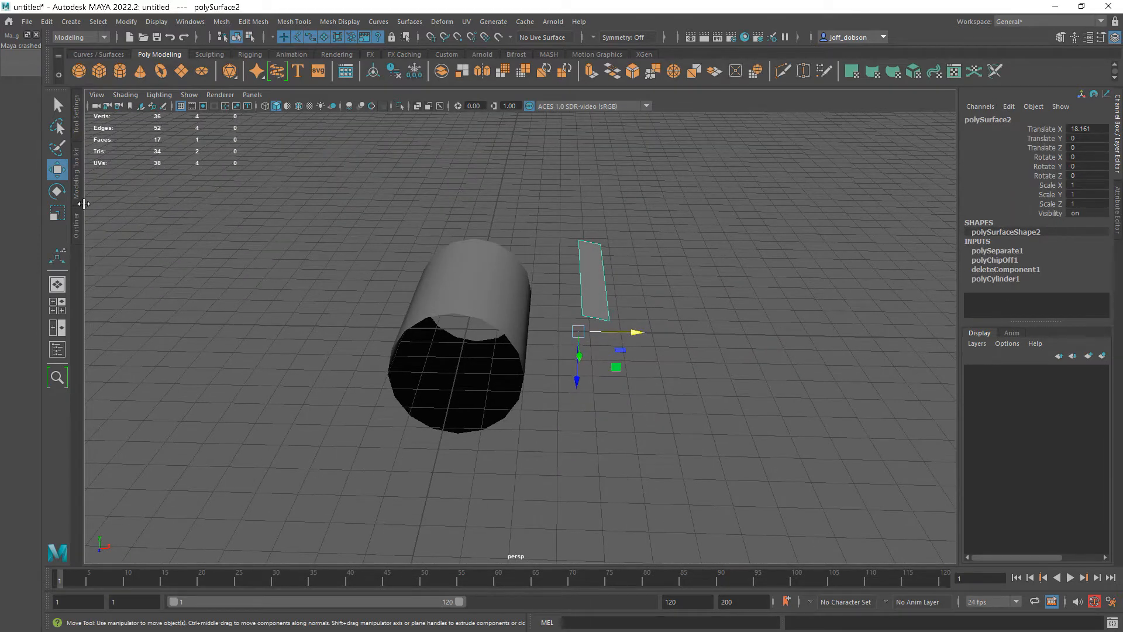
Step: Try snapping the strip's pivot up to its corner point using Edit Pivot in the Modeling Toolkit, and undo the move
drag(84, 203, 237, 203)
click(128, 516)
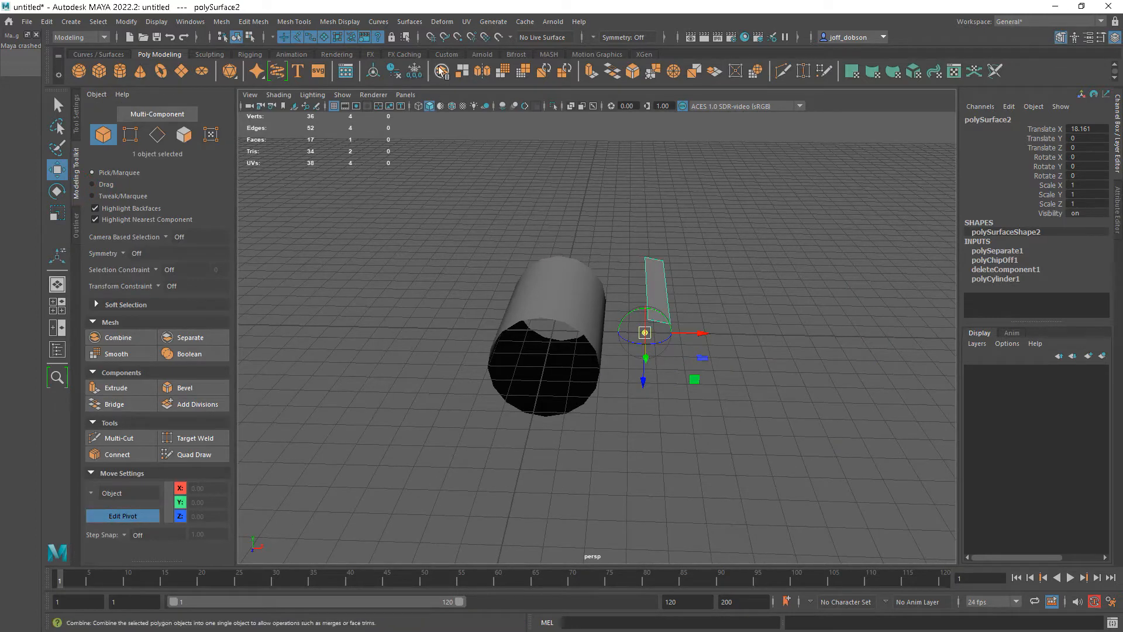
click(457, 38)
drag(646, 381, 653, 324)
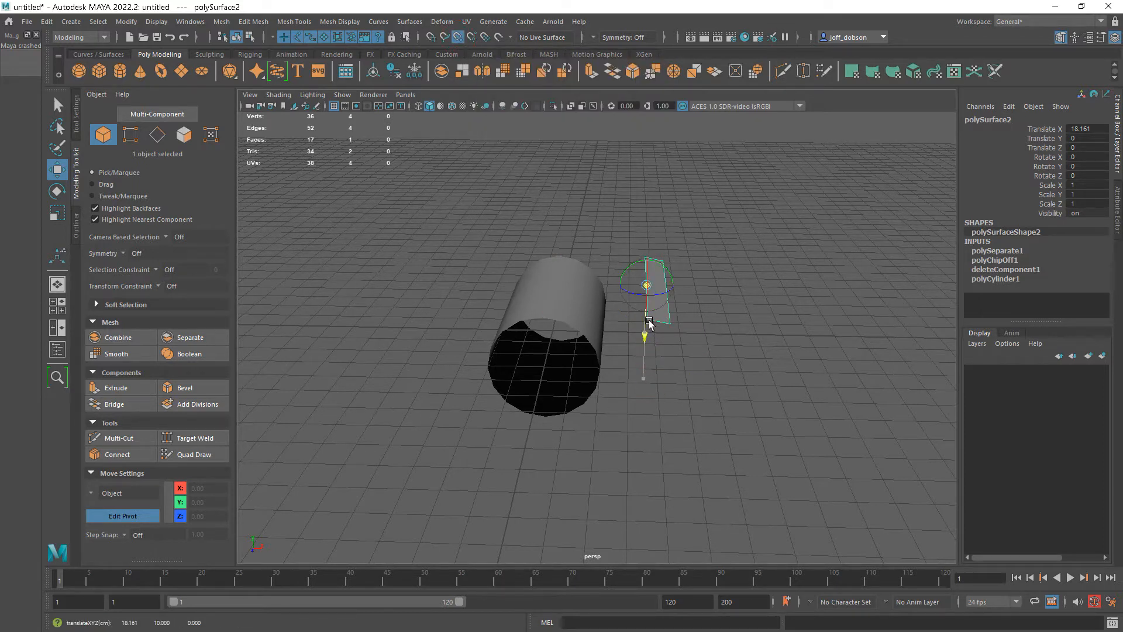
drag(648, 322, 647, 322)
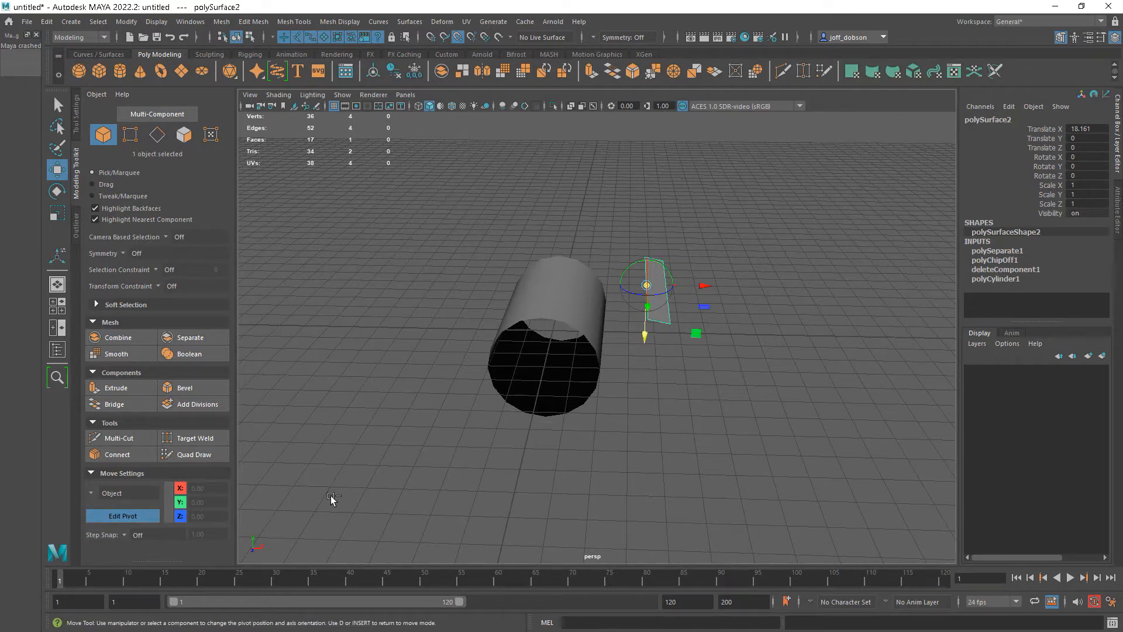
key(ctrl+z)
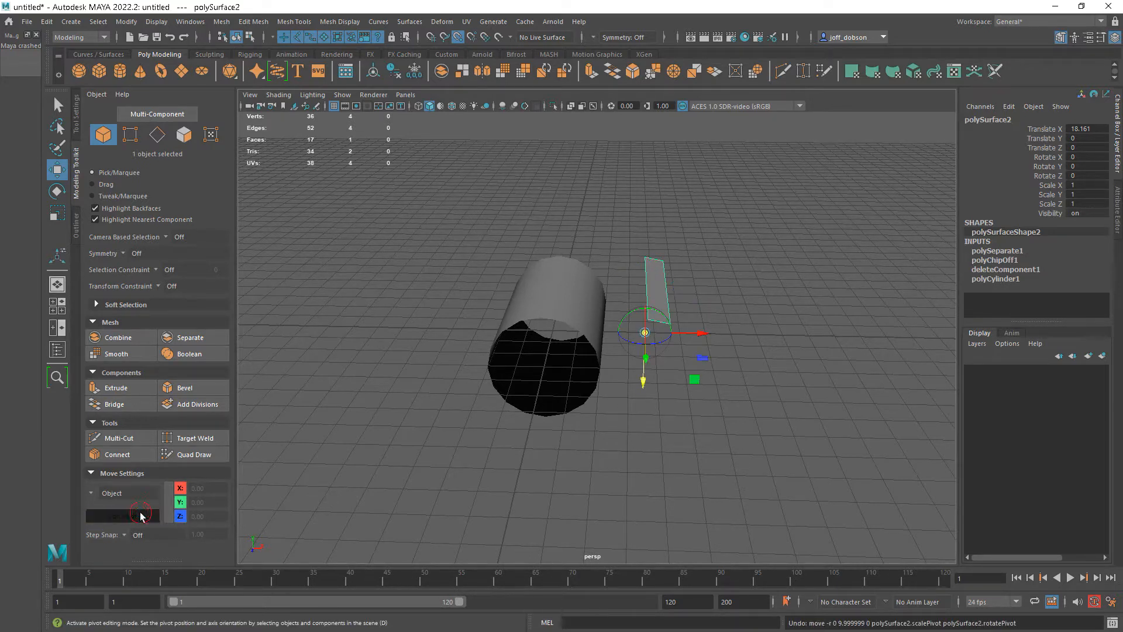
click(123, 515)
click(72, 151)
Step: Raise the strip's pivot vertically onto its upper edge with point snapping and leave pivot editing
alt+right_drag(673, 319, 703, 358)
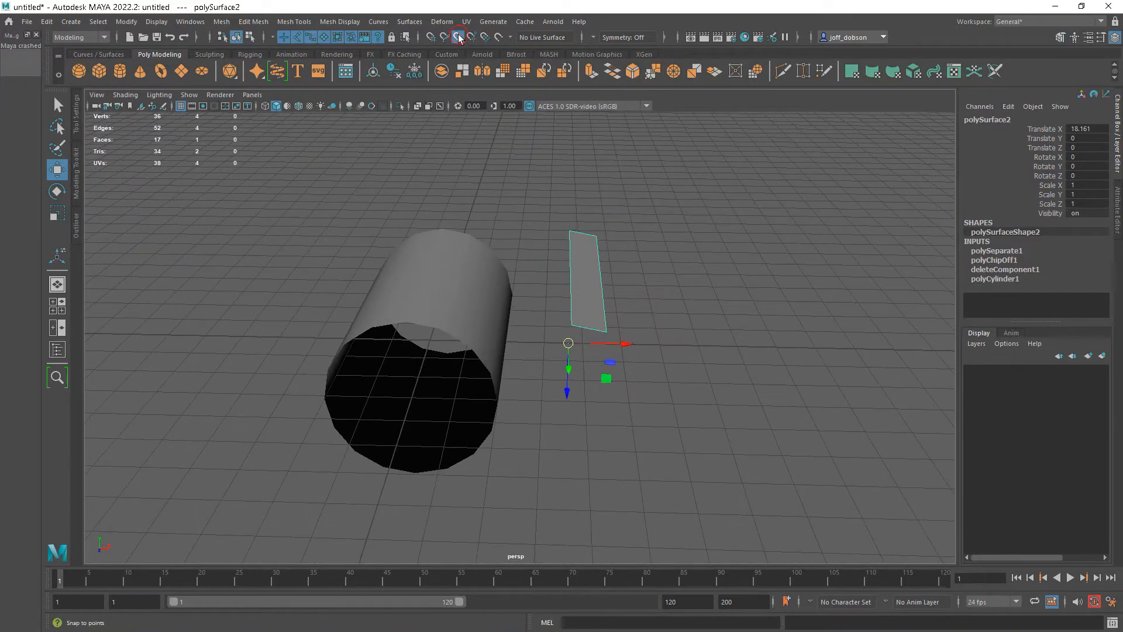
key(d)
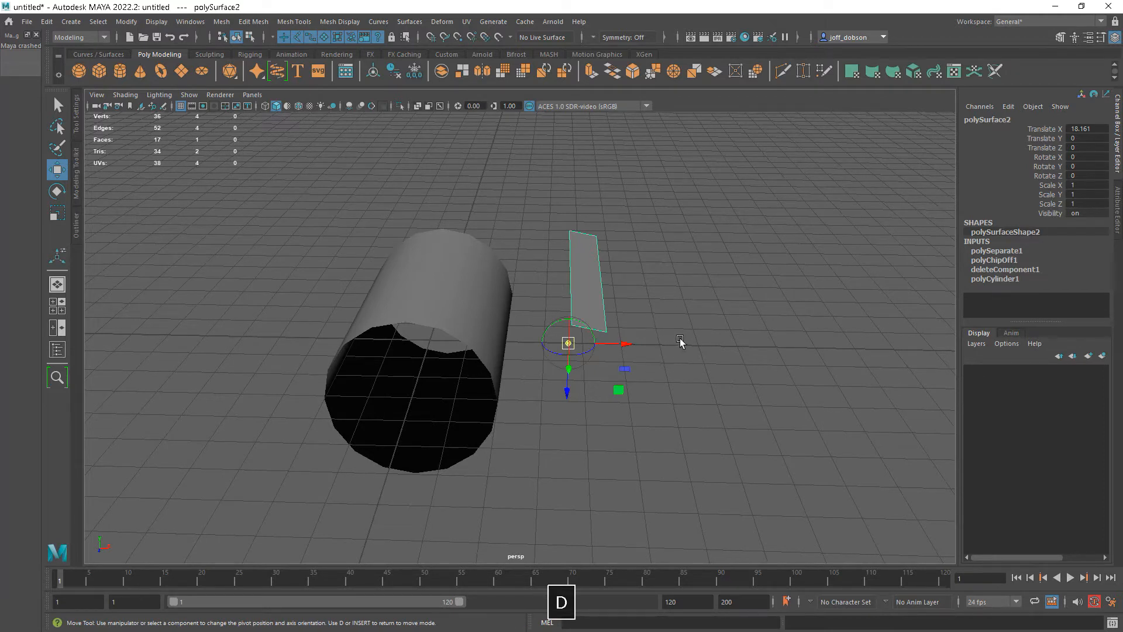
key(v)
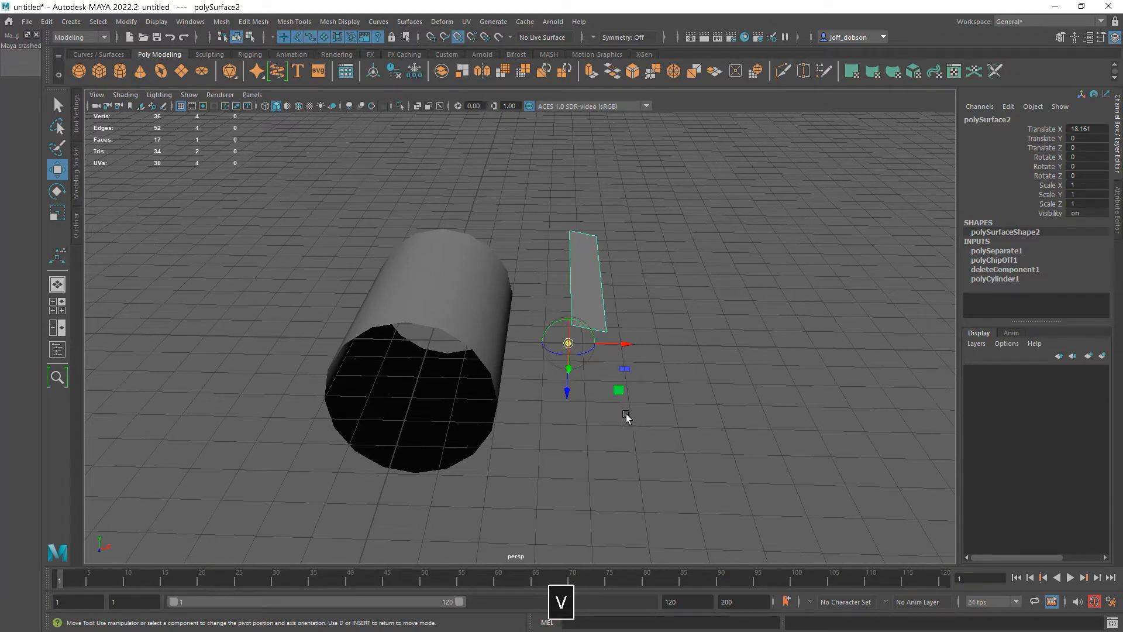
drag(567, 390, 571, 332)
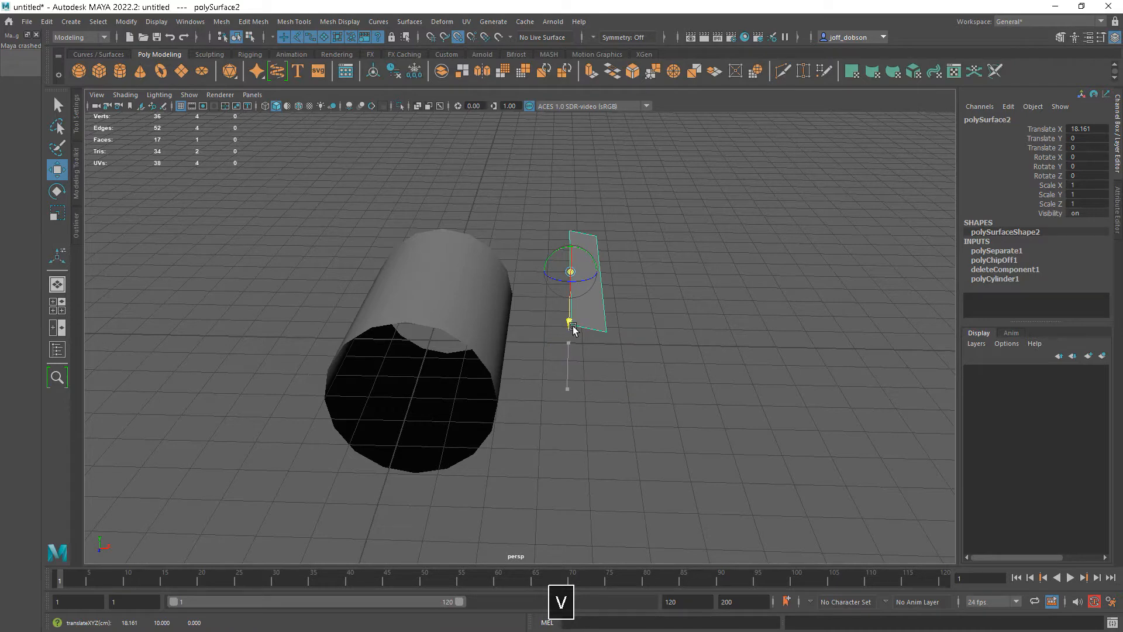
key(d)
Step: Snap the strip to the grid at Translate X 15 and Translate Z 10, using the front view, and deselect it
mouse_move(707, 368)
alt+mouse_down()
mouse_move(689, 383)
mouse_move(701, 380)
alt+mouse_up()
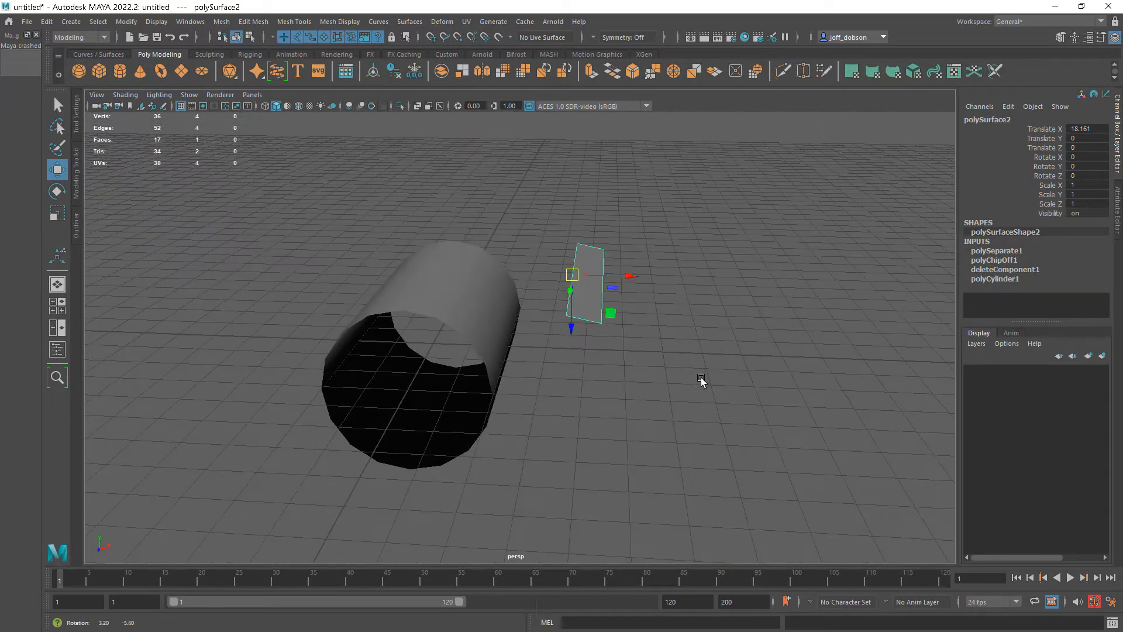
alt+drag(731, 419, 697, 408)
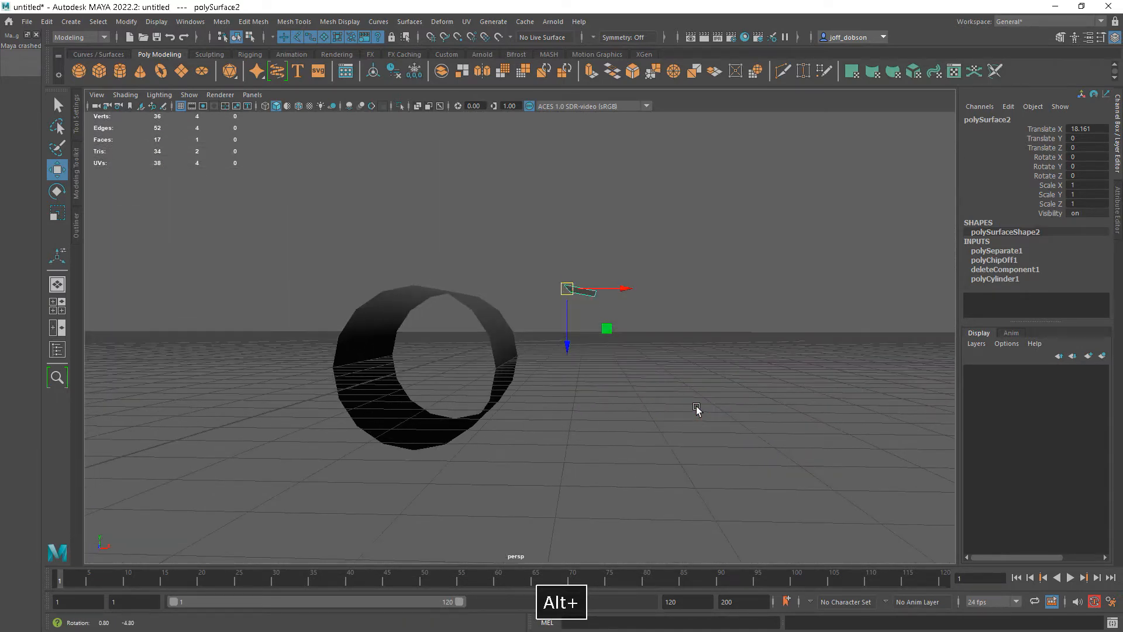
key(x)
drag(570, 335, 660, 429)
key(space)
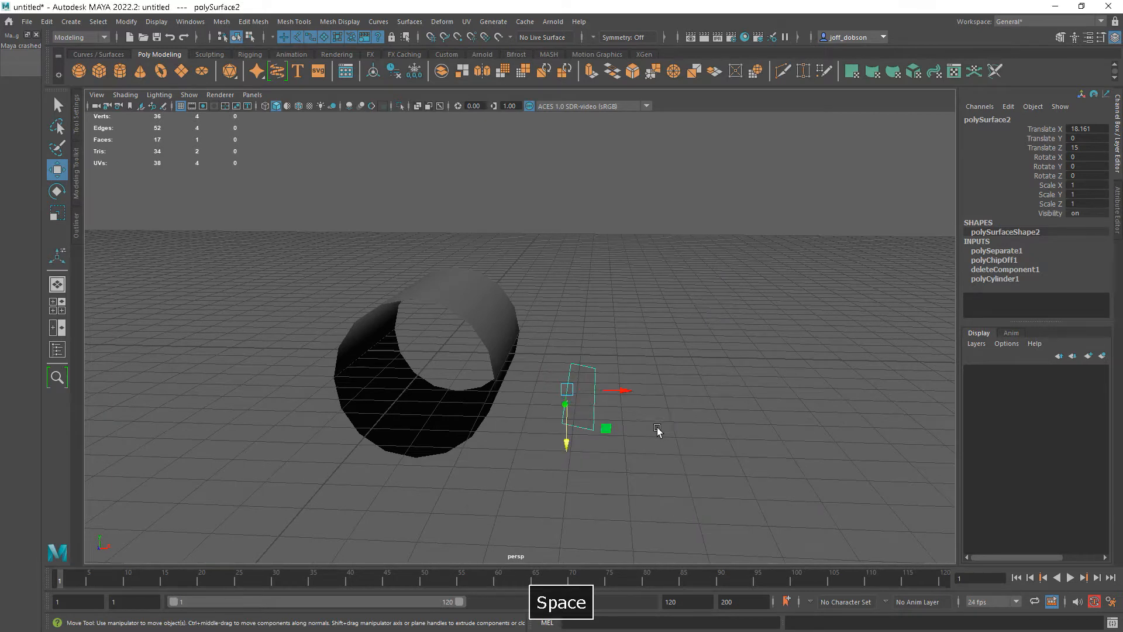
alt+right_drag(391, 504, 316, 494)
alt+middle_drag(319, 495, 243, 452)
alt+right_drag(327, 514, 342, 510)
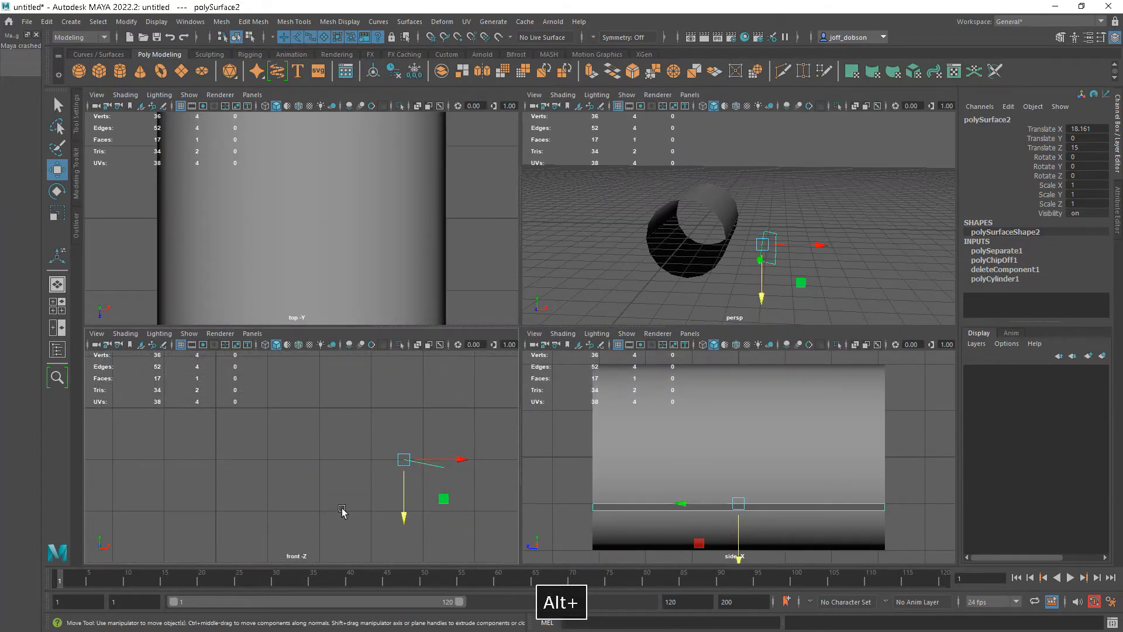
drag(401, 494, 384, 453)
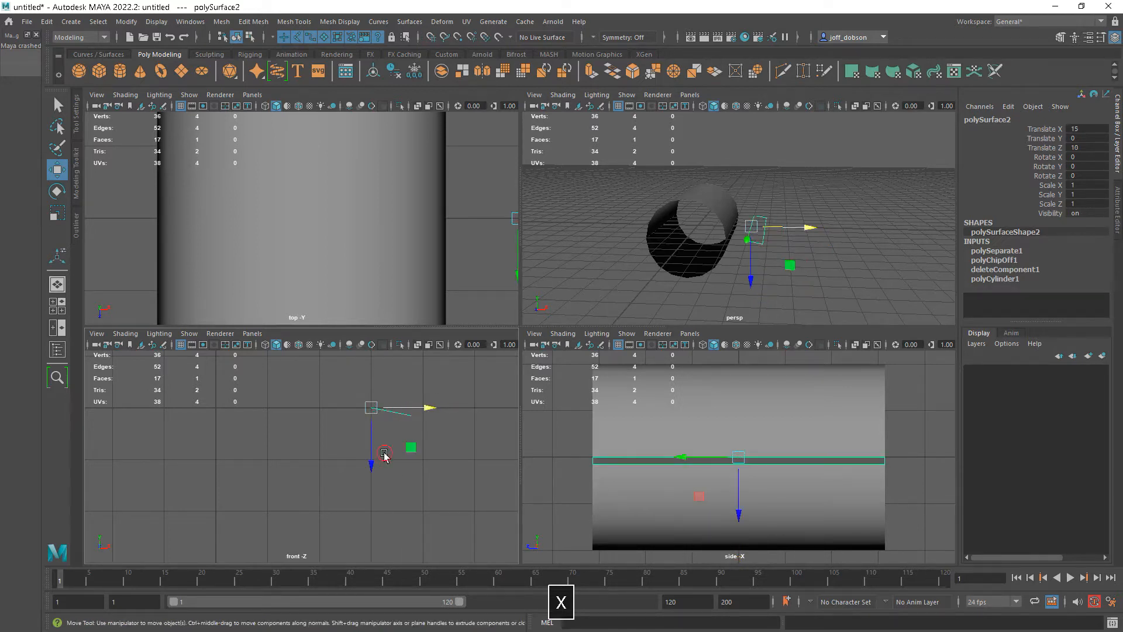
click(385, 429)
Step: Try grid-snapping the strip's two outer-edge vertices level with its inner edge, undo the move and return to object mode
alt+drag(714, 267, 707, 282)
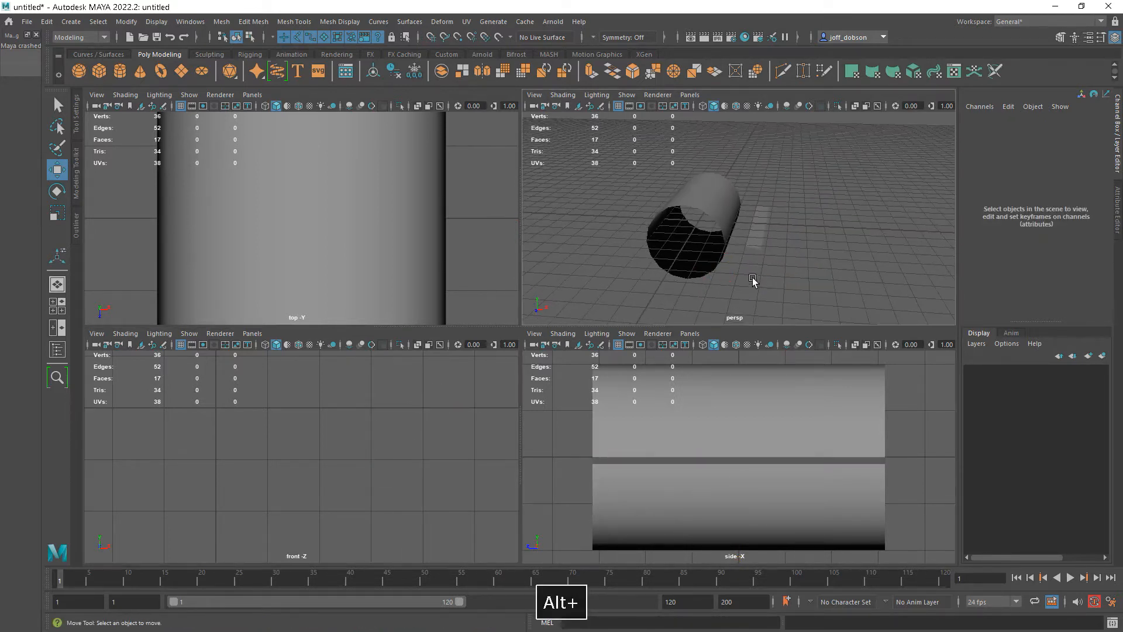
click(753, 238)
alt+drag(774, 251, 754, 258)
alt+right_drag(754, 258, 815, 286)
alt+middle_drag(815, 286, 780, 271)
alt+right_drag(780, 271, 812, 293)
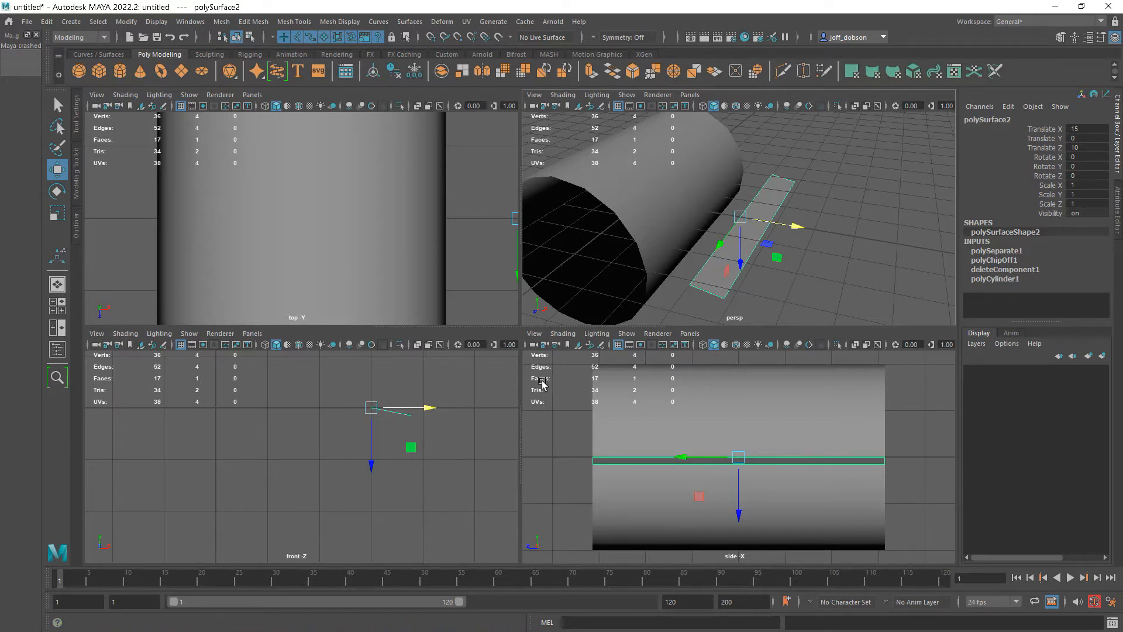
right_drag(413, 426, 357, 298)
drag(425, 393, 405, 429)
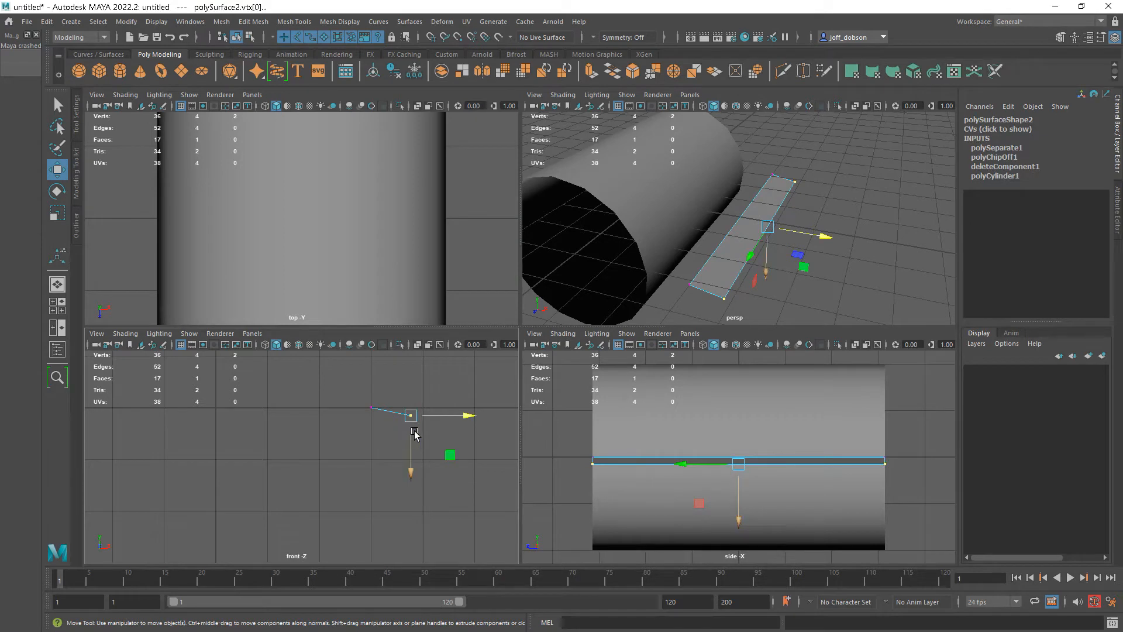
key(x)
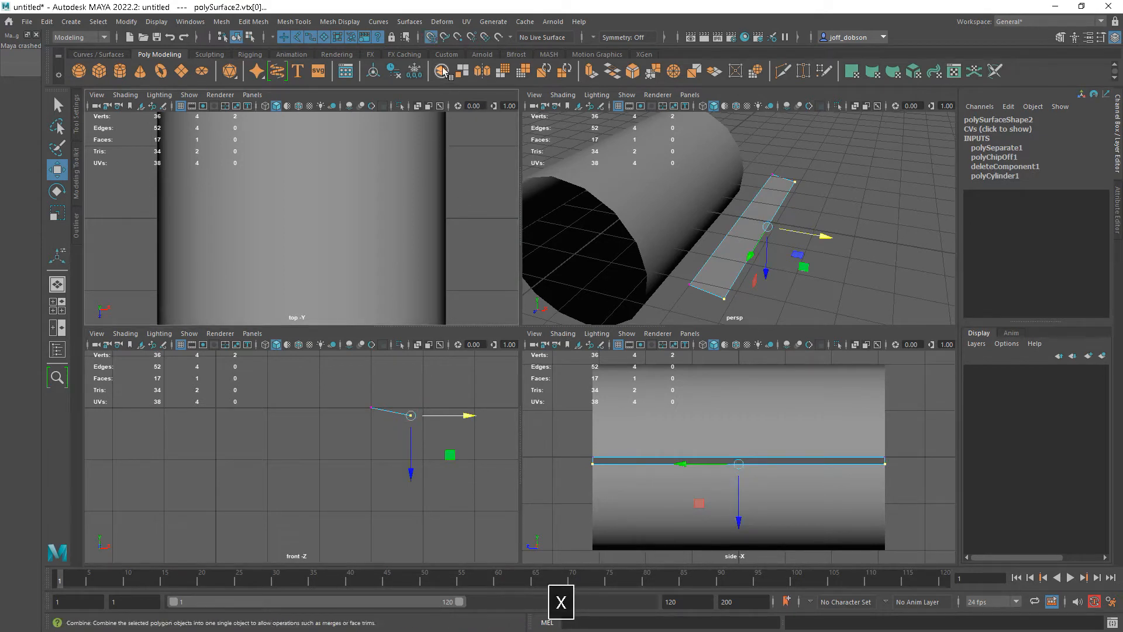
drag(410, 454, 411, 408)
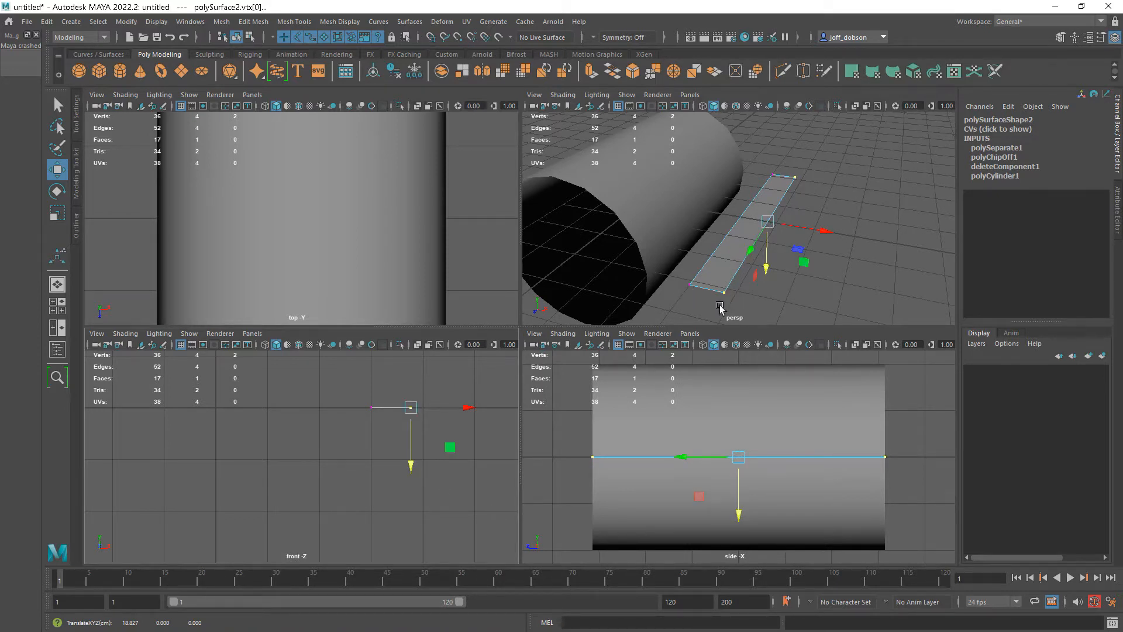
key(ctrl+z)
alt+middle_drag(415, 420, 402, 442)
right_drag(402, 441, 451, 283)
click(379, 434)
Step: Enable Wireframe on Shaded in the front view and frame the selected strip's edge-on profile
alt+right_drag(375, 388, 473, 452)
alt+middle_drag(409, 429, 335, 484)
alt+right_drag(336, 485, 395, 521)
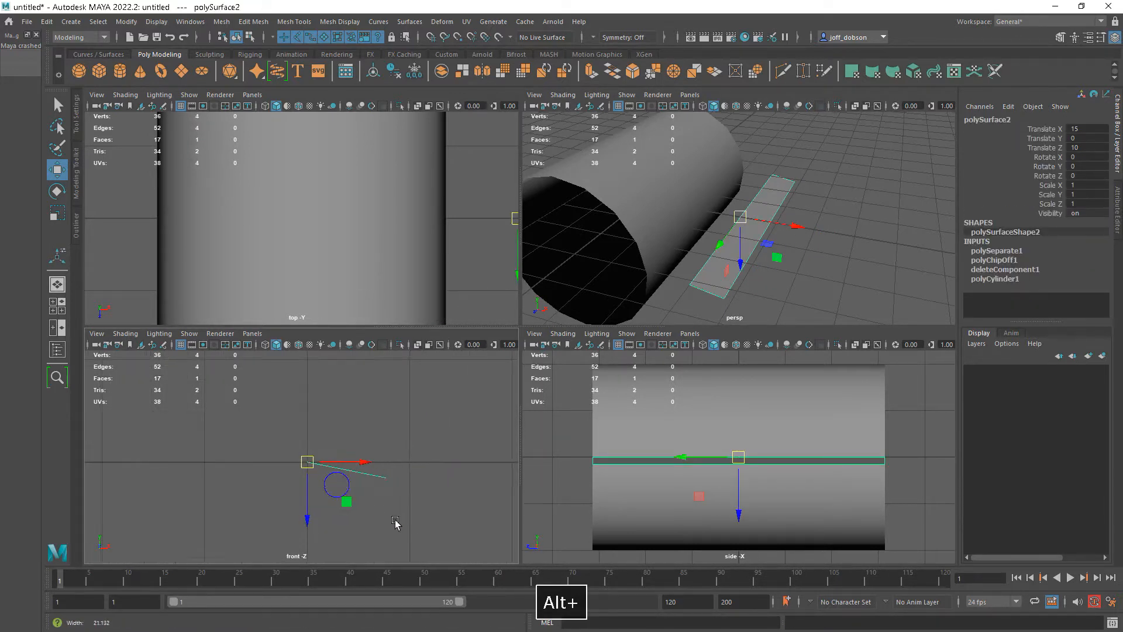
click(126, 333)
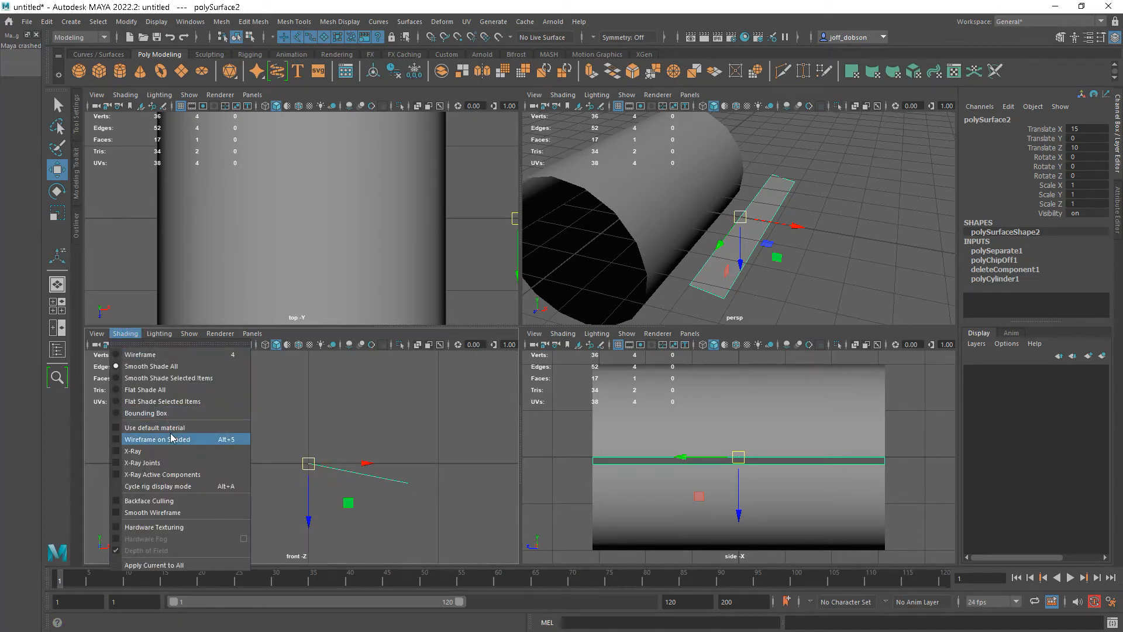
click(171, 439)
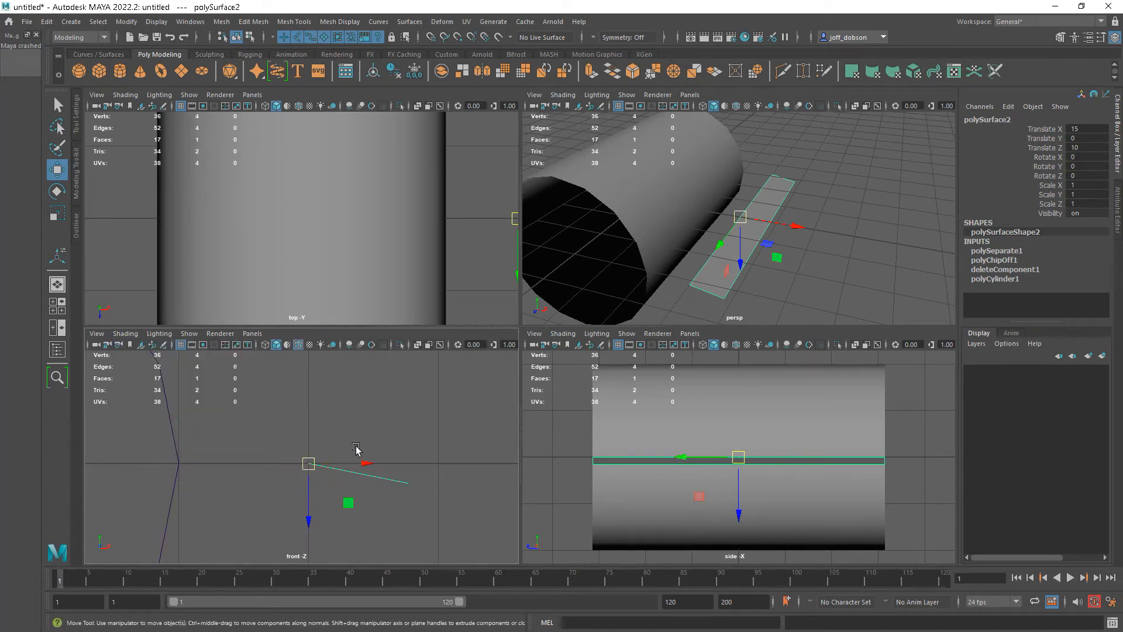
alt+middle_drag(427, 452, 391, 466)
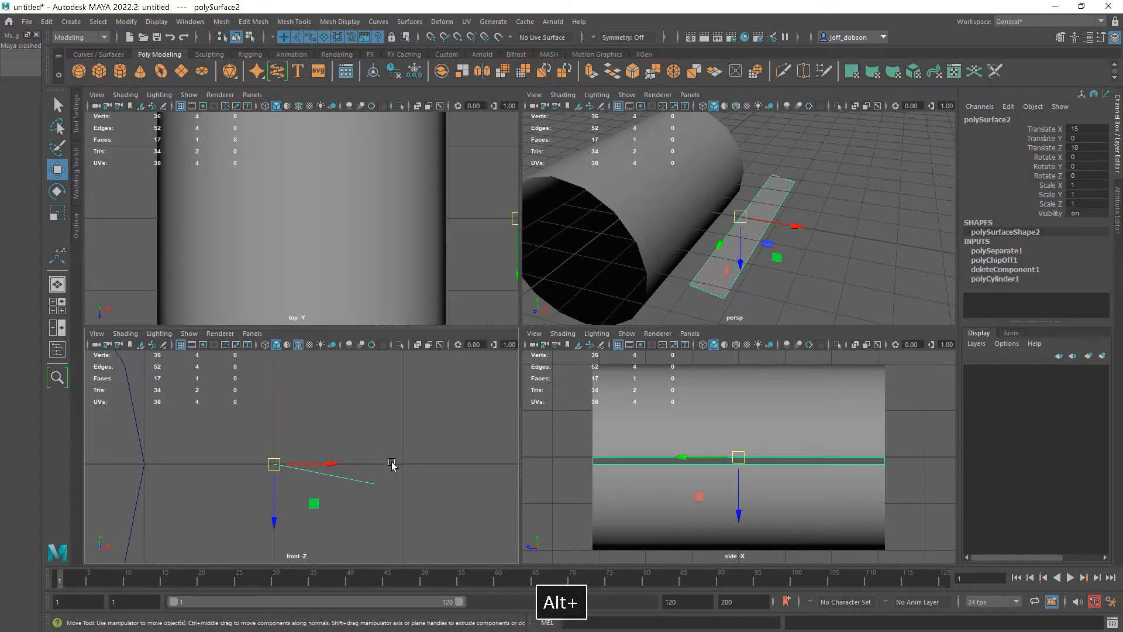
click(392, 467)
click(339, 480)
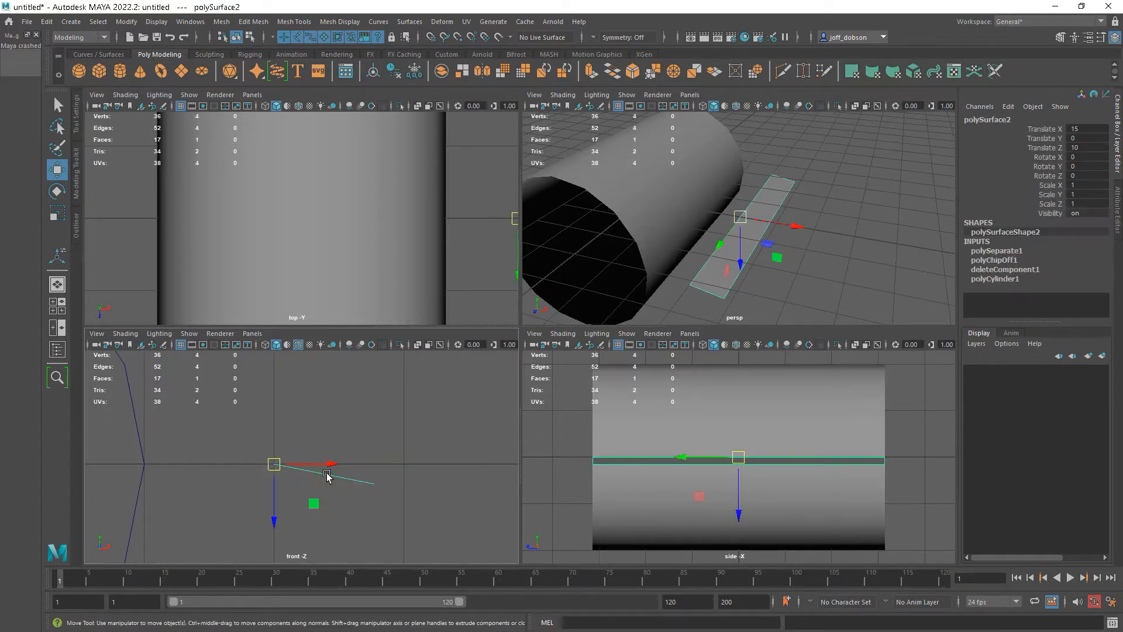
Step: Measure the strip's width in the front view with the Distance Tool, point-snapping to both ends of its edge-on profile
click(72, 22)
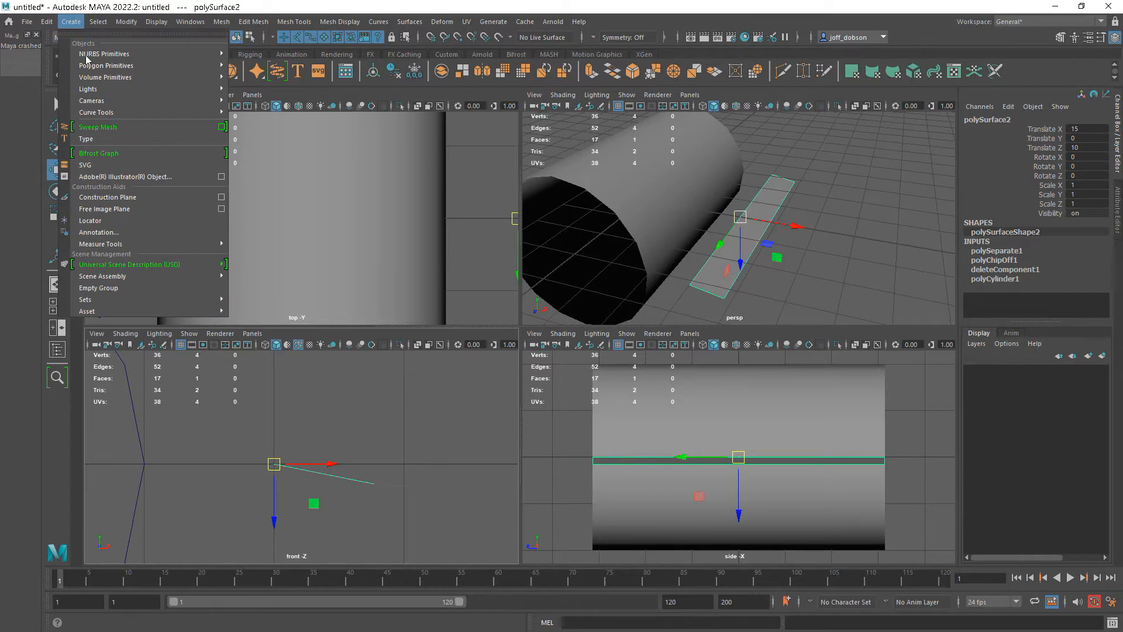
mouse_move(126, 245)
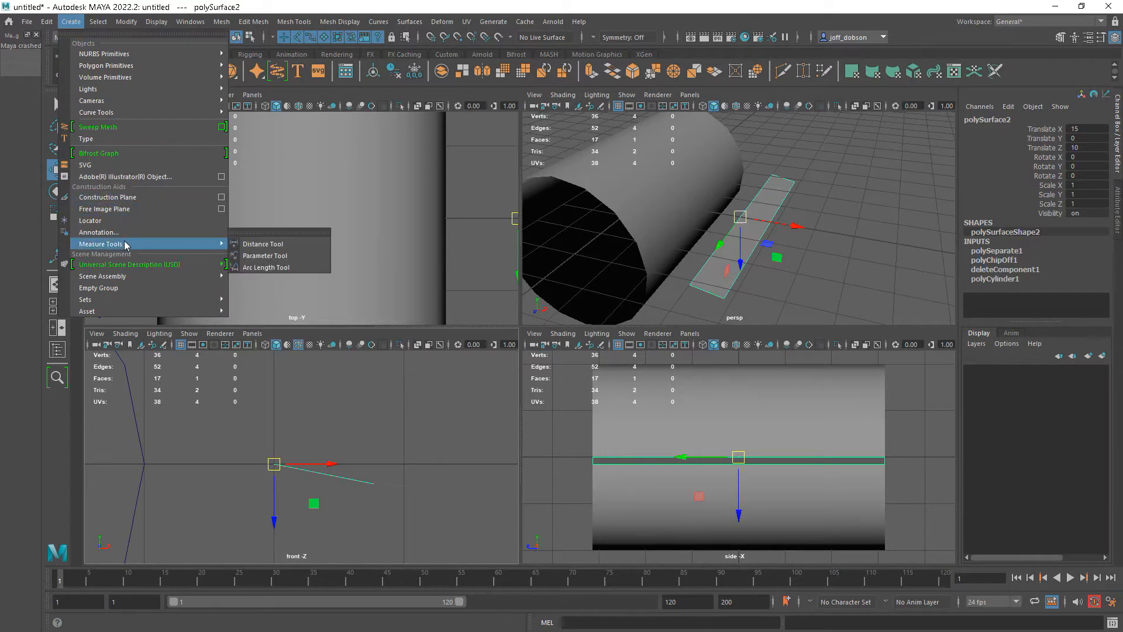
click(256, 245)
alt+right_drag(289, 475, 403, 514)
alt+middle_drag(336, 497, 299, 471)
alt+right_drag(298, 471, 323, 504)
alt+middle_drag(326, 503, 316, 500)
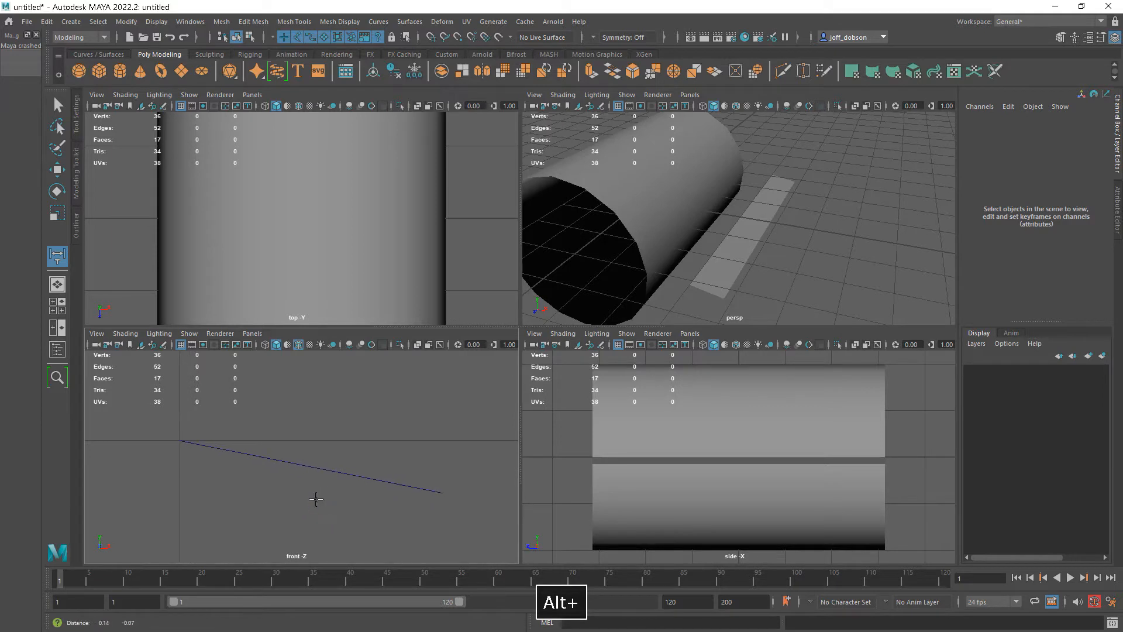
key(v)
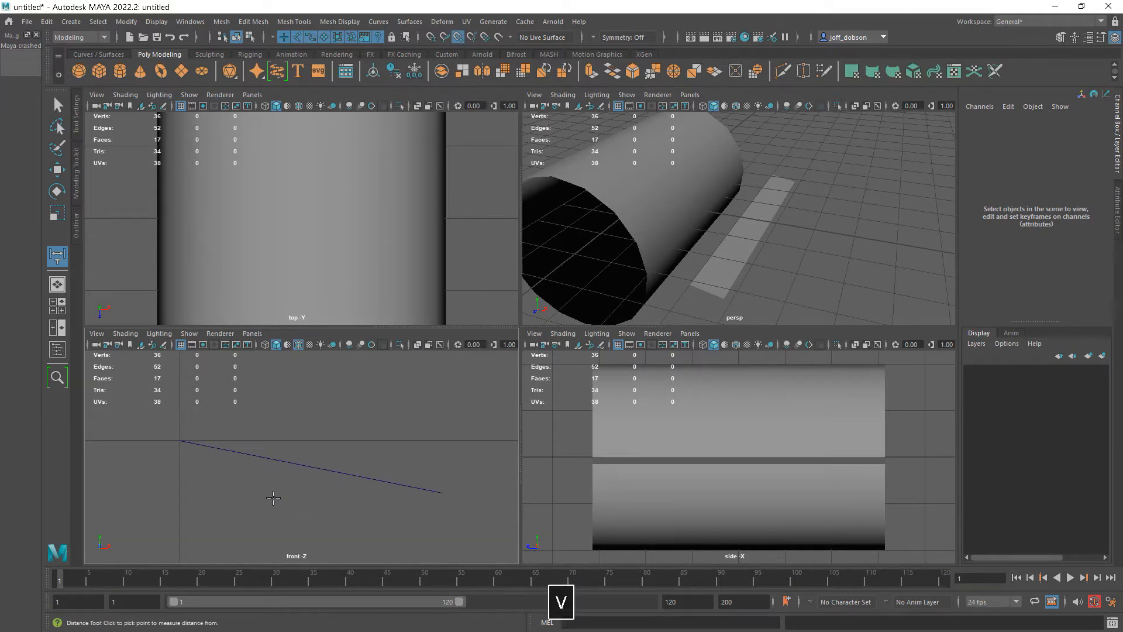
click(180, 440)
click(442, 495)
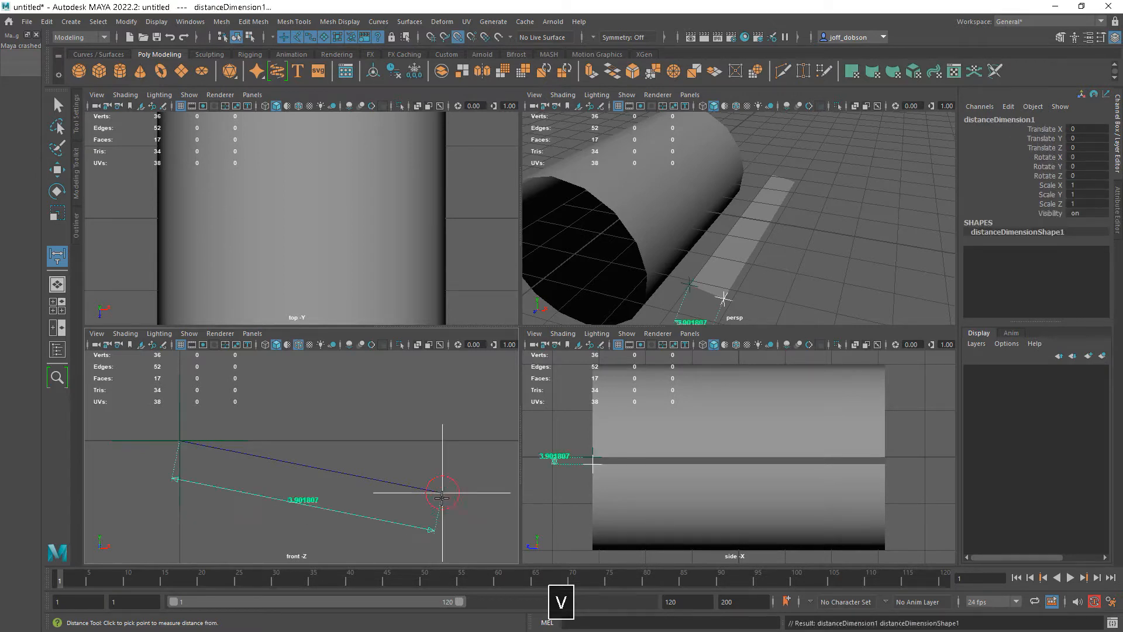
key(w)
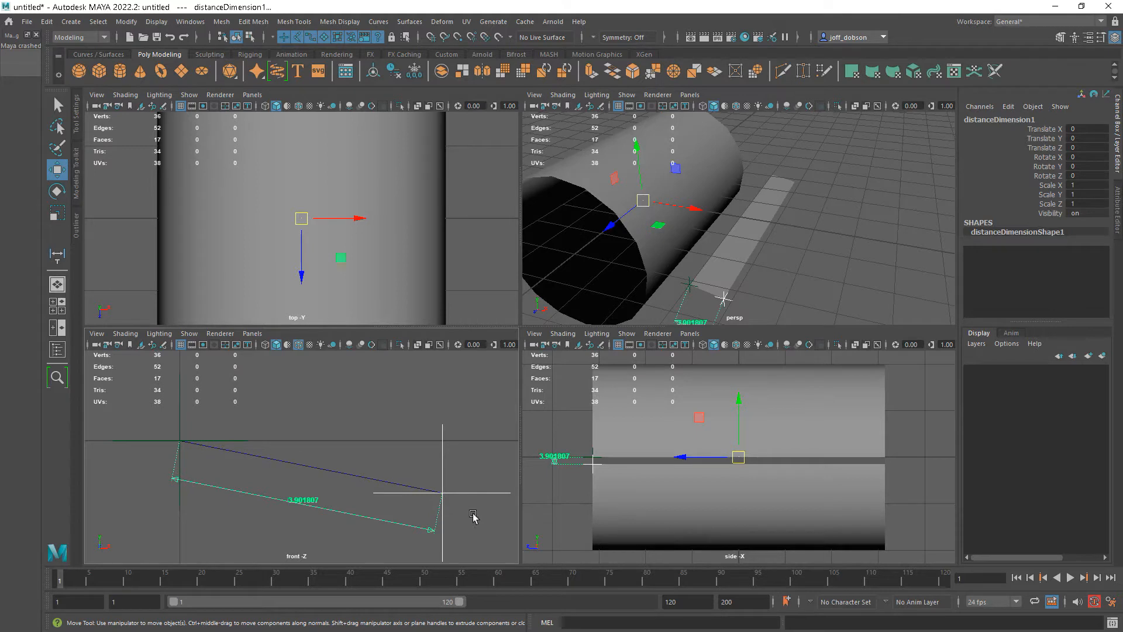
alt+right_drag(300, 513, 346, 511)
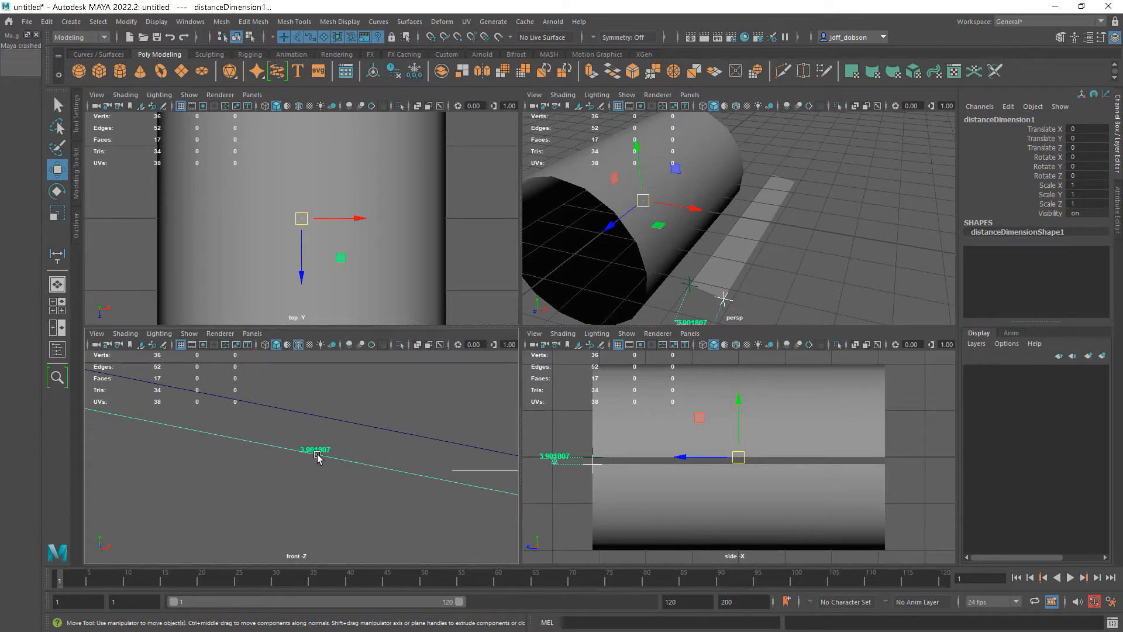
alt+right_drag(356, 491, 371, 514)
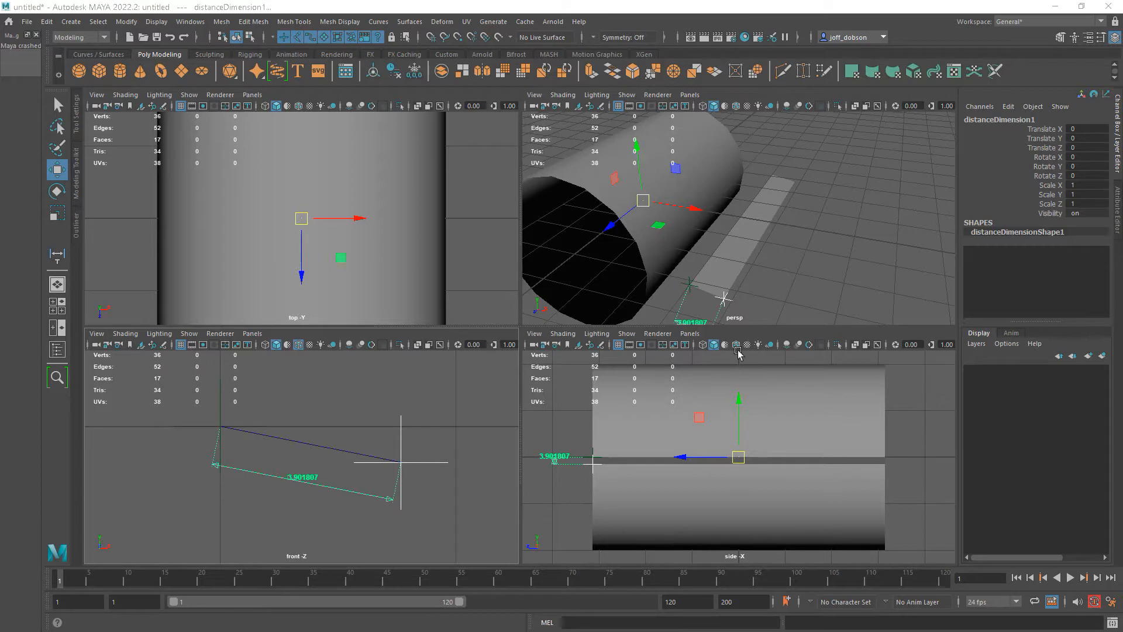
Step: Flatten the strip by grid-snapping its two outer-edge vertices vertically onto the horizontal line of its inner edge
alt+right_drag(432, 509, 451, 530)
alt+middle_drag(445, 515, 436, 520)
click(459, 499)
click(400, 497)
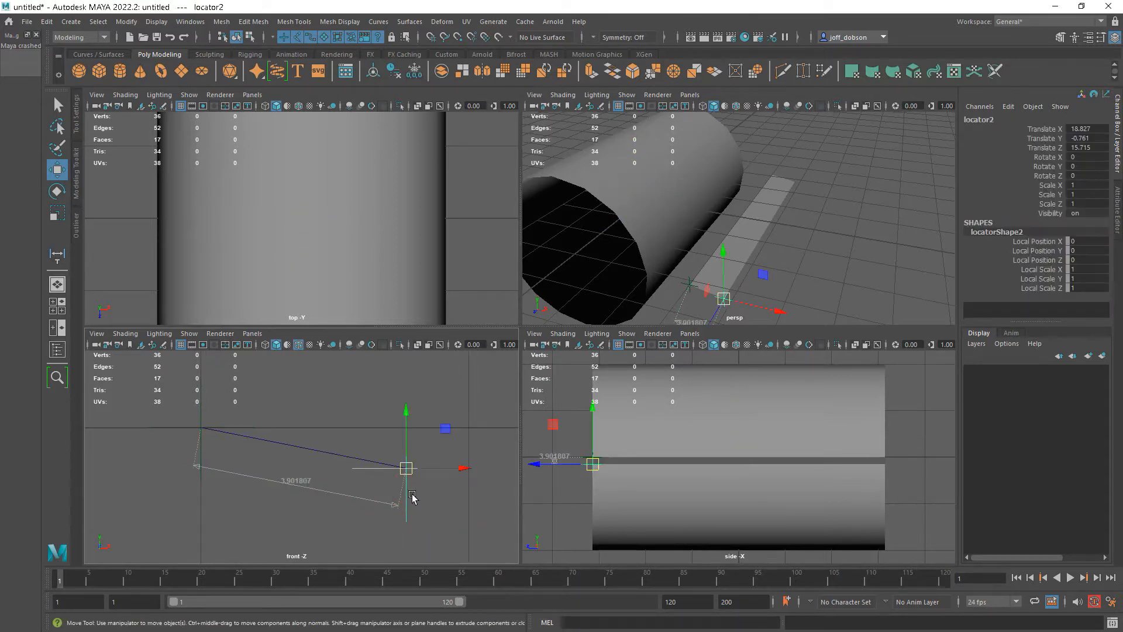
click(342, 455)
alt+right_drag(397, 494, 411, 507)
click(330, 451)
right_drag(317, 425, 284, 303)
drag(388, 443, 427, 480)
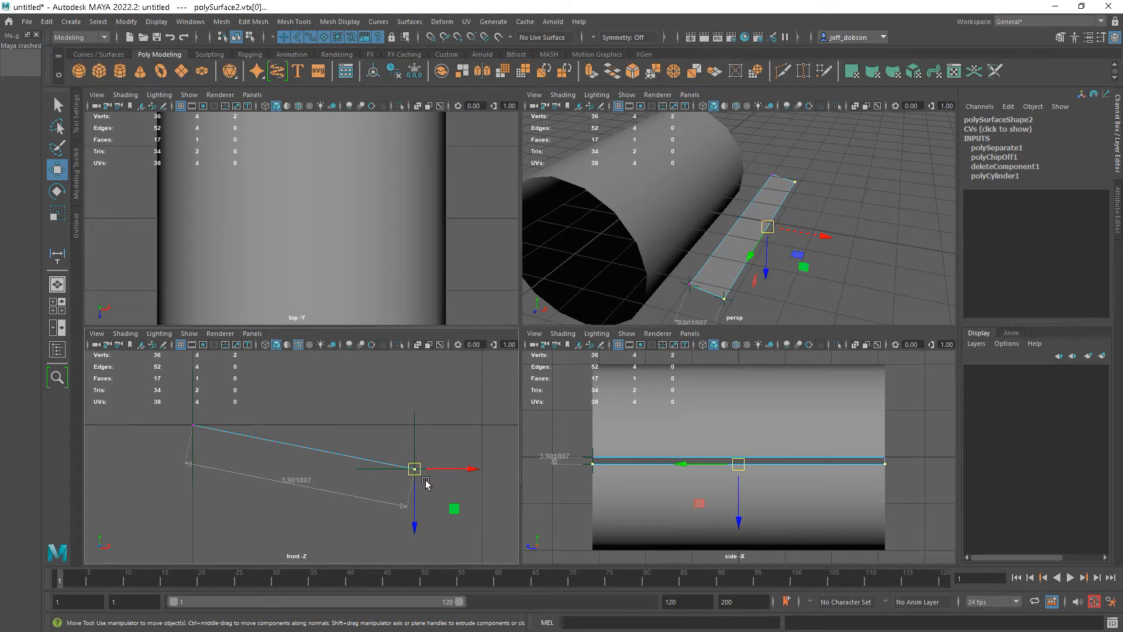
key(x)
drag(415, 499, 416, 465)
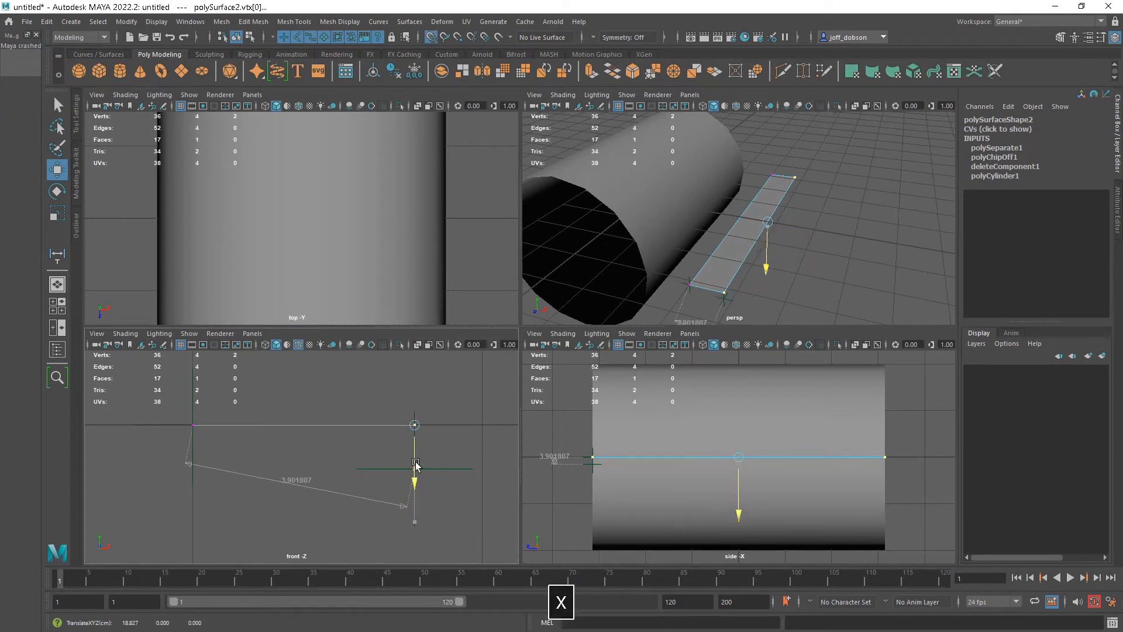
Step: Return to object mode and point-snap the outer distance locator onto the flattened strip's end to remeasure its width
right_drag(425, 297, 481, 281)
click(430, 468)
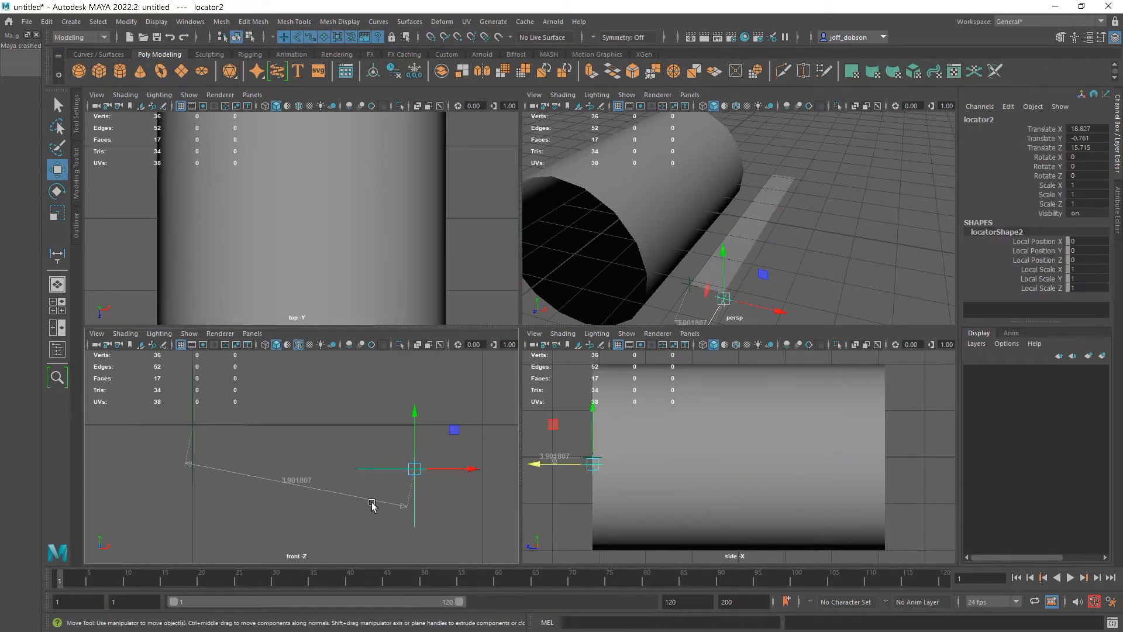
click(177, 422)
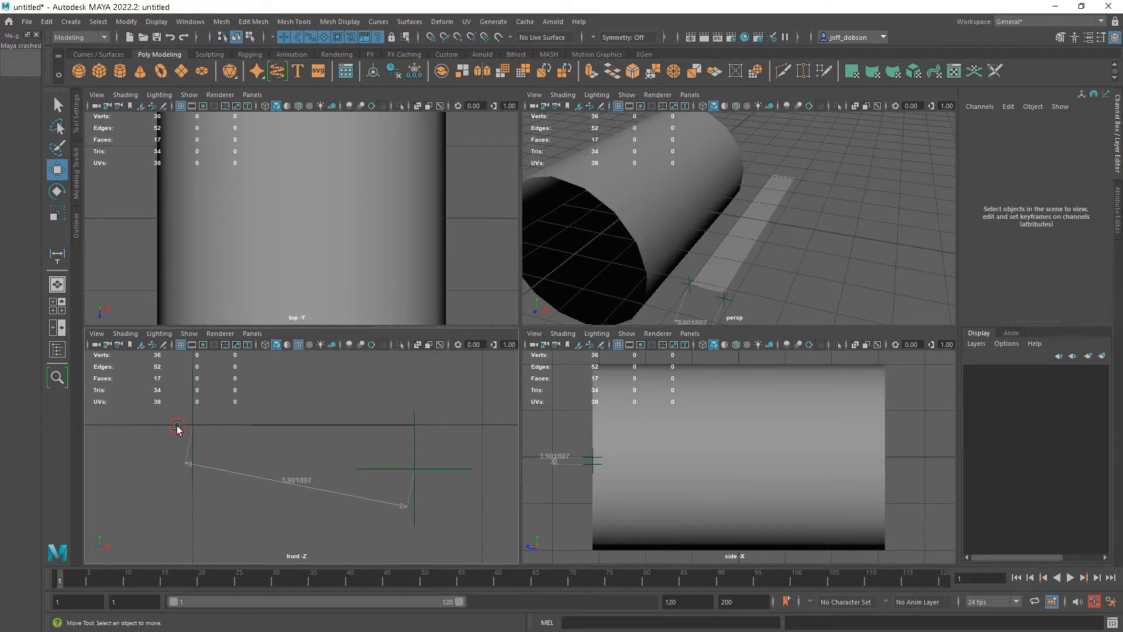
click(177, 426)
alt+middle_drag(258, 475, 289, 518)
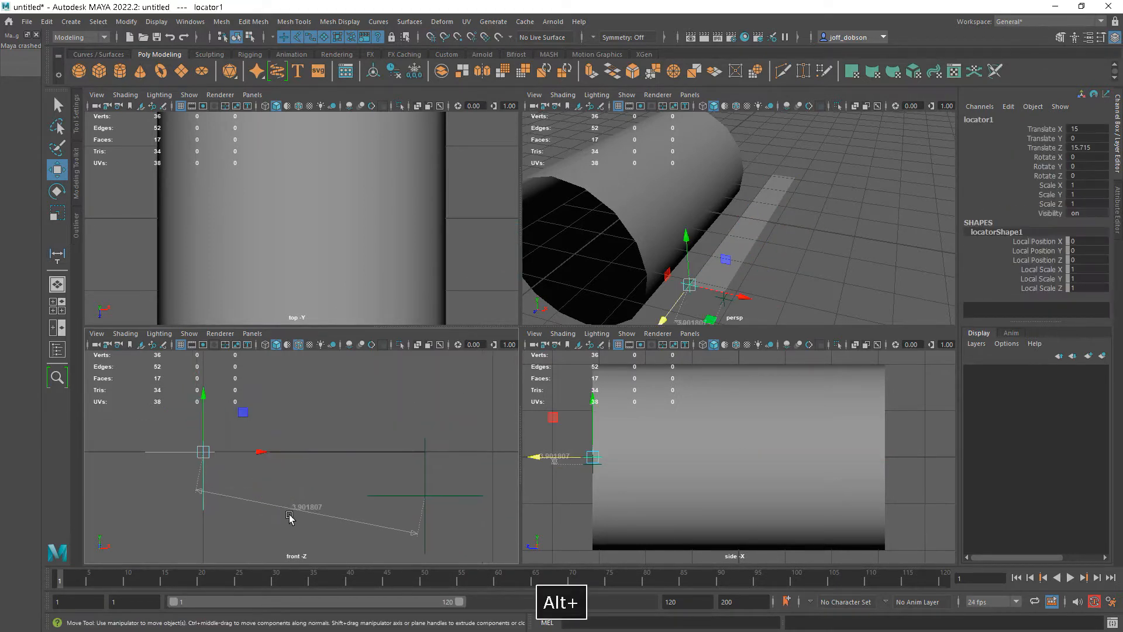
click(436, 497)
key(v)
drag(437, 497, 431, 462)
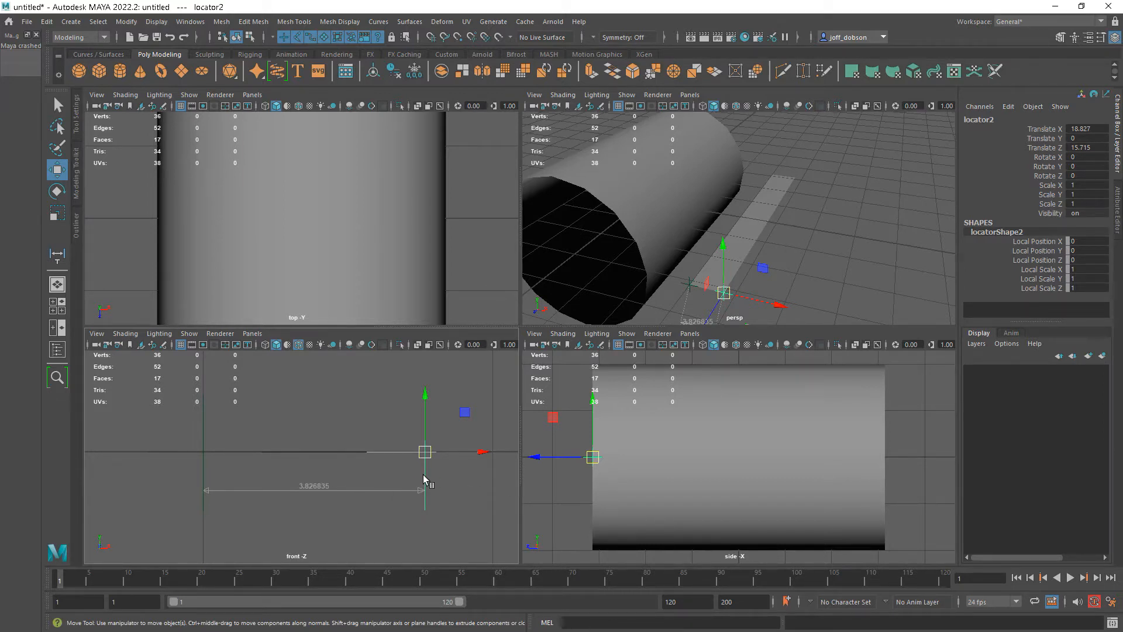
Step: Delete the flattened strip and the outer distance locator together with its measurement
click(441, 496)
click(400, 453)
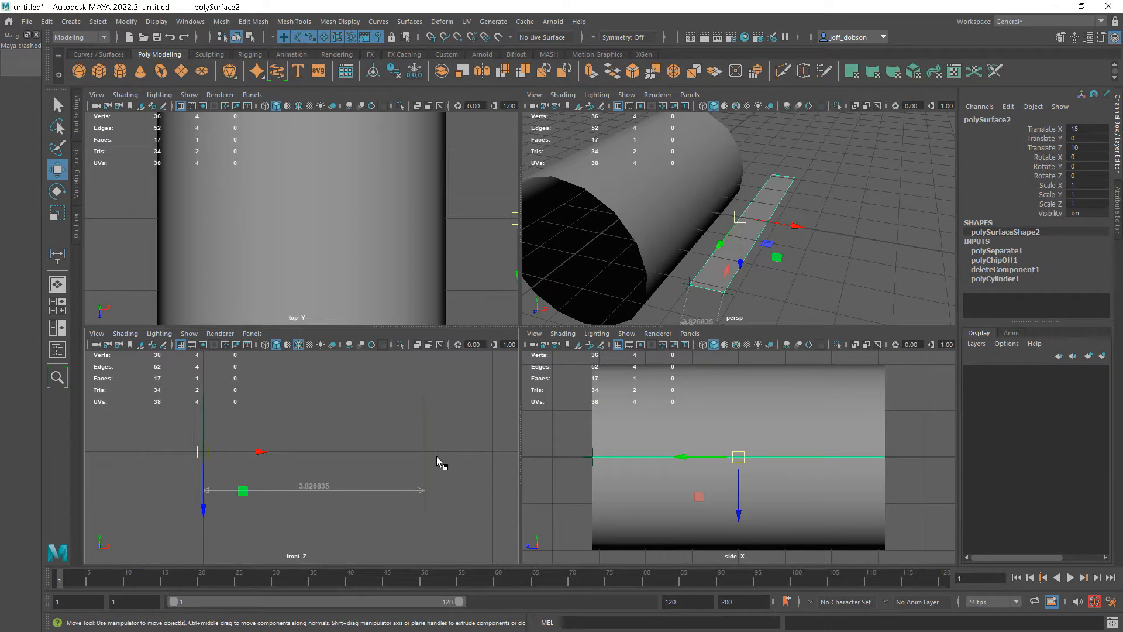
key(Delete)
click(426, 452)
key(Delete)
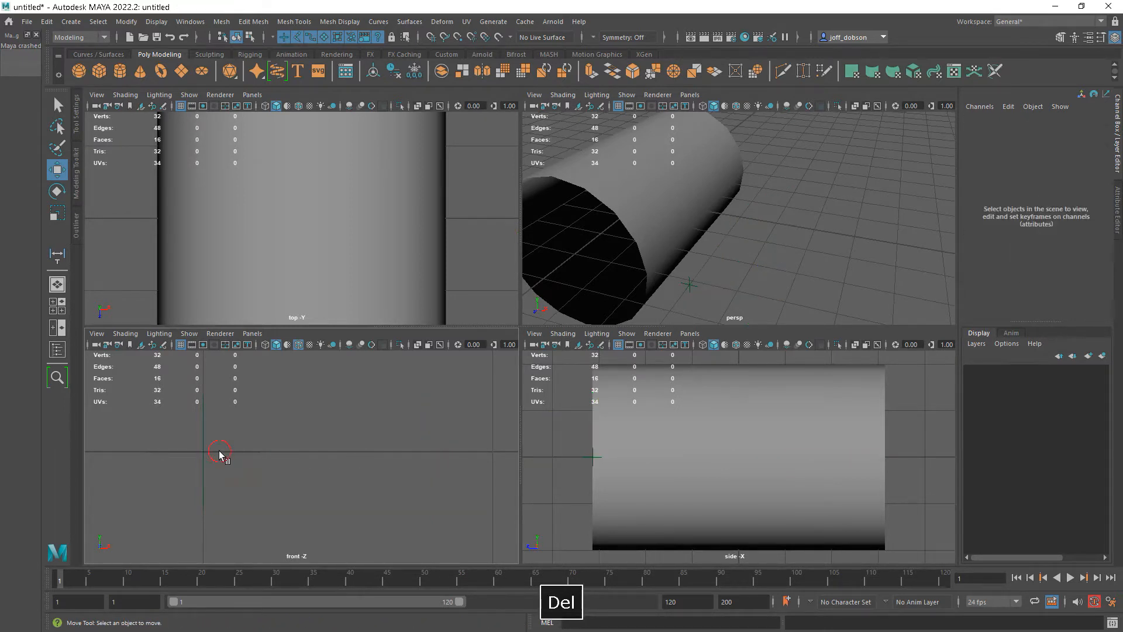
Step: Create a polygon plane in the perspective view and move it clear of the cylinder to about Translate X 23.76
alt+right_drag(840, 271, 765, 218)
alt+drag(765, 218, 783, 250)
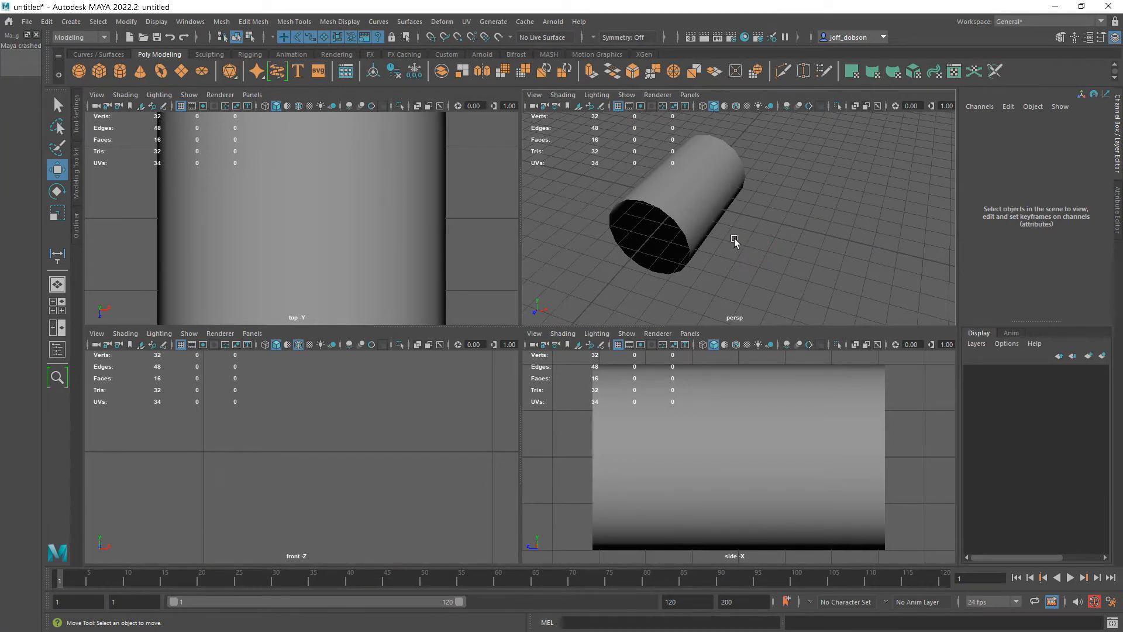
shift+right_click(753, 251)
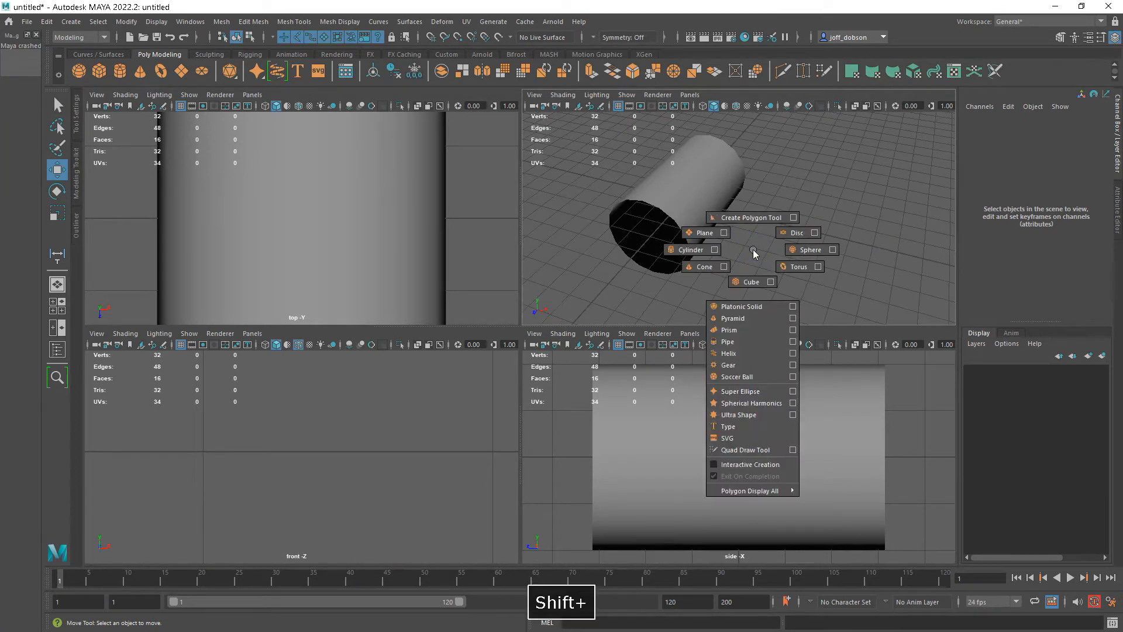
click(704, 232)
drag(735, 216, 813, 236)
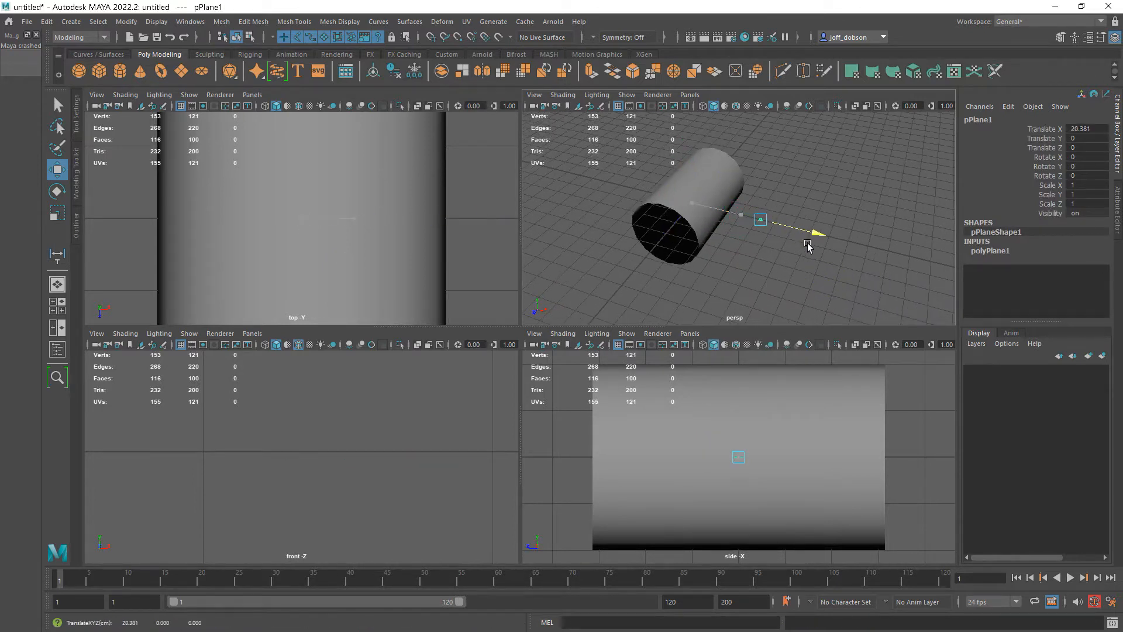
click(71, 22)
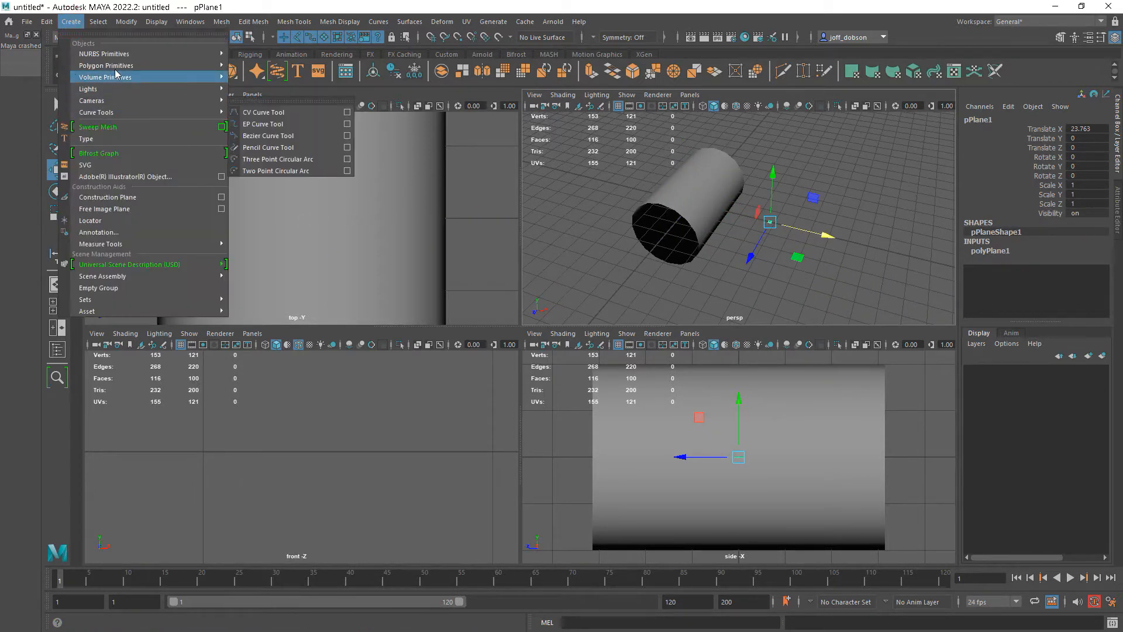
mouse_move(150, 67)
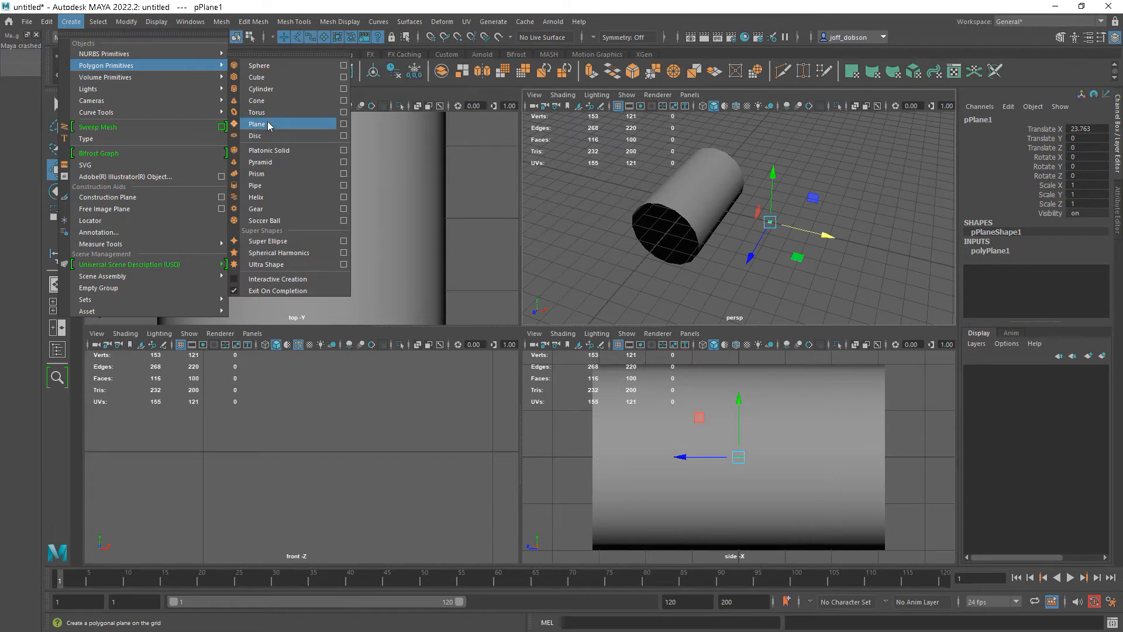
click(602, 10)
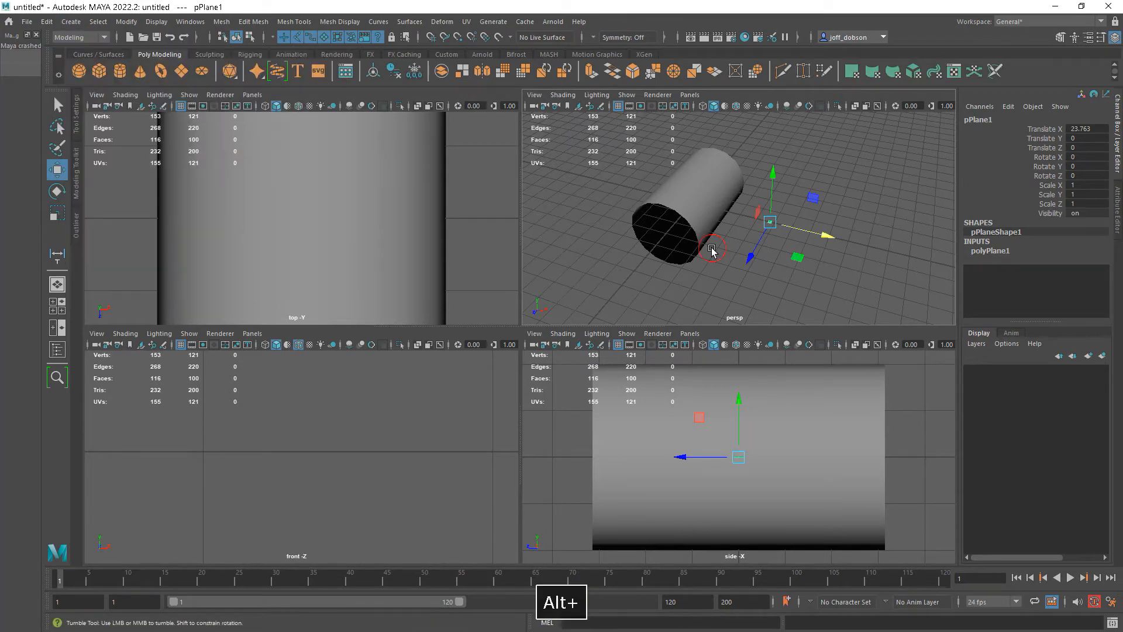
Step: Set the new plane's Subdivisions Width and Subdivisions Height to 1 each
alt+right_drag(737, 258, 761, 284)
key(t)
alt+drag(781, 287, 806, 255)
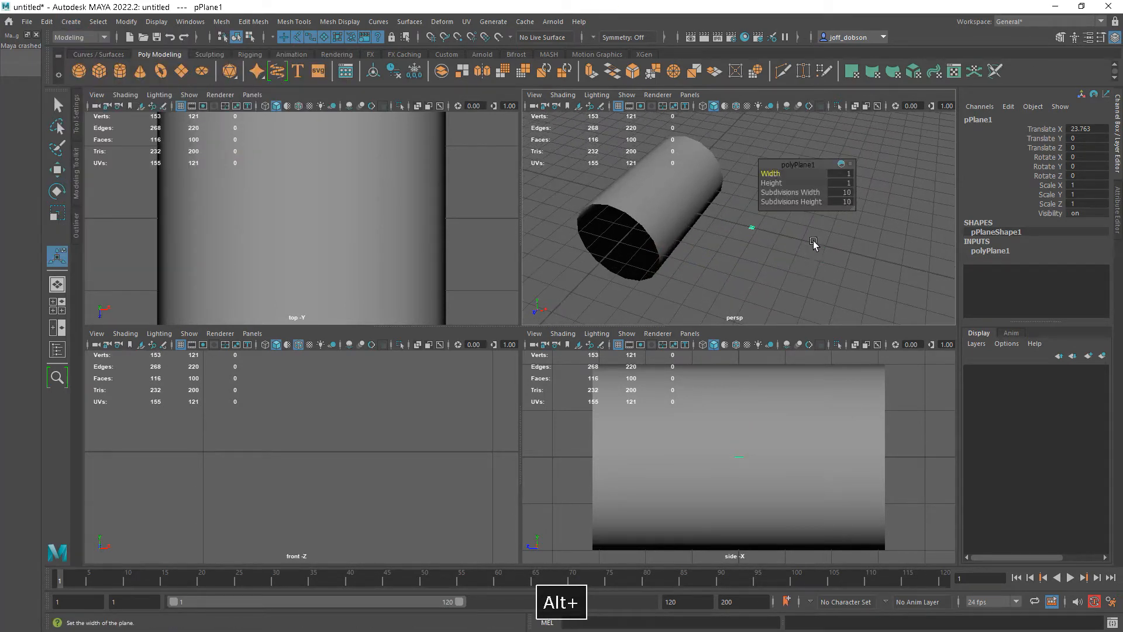
click(848, 193)
text(1)
key(Return)
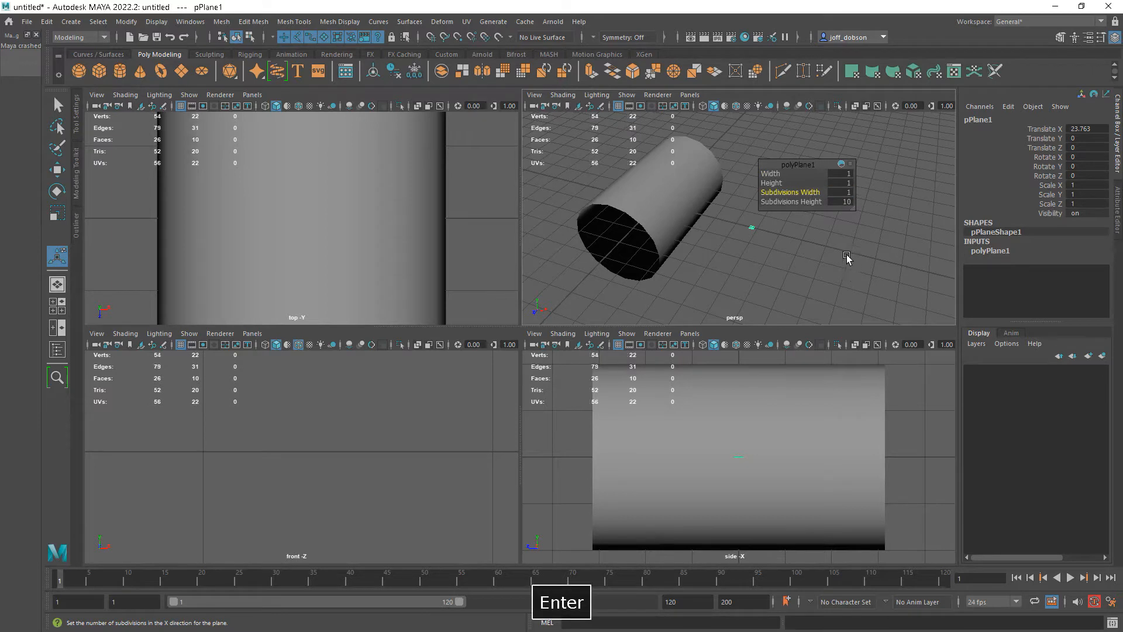
click(846, 201)
text(1)
key(Return)
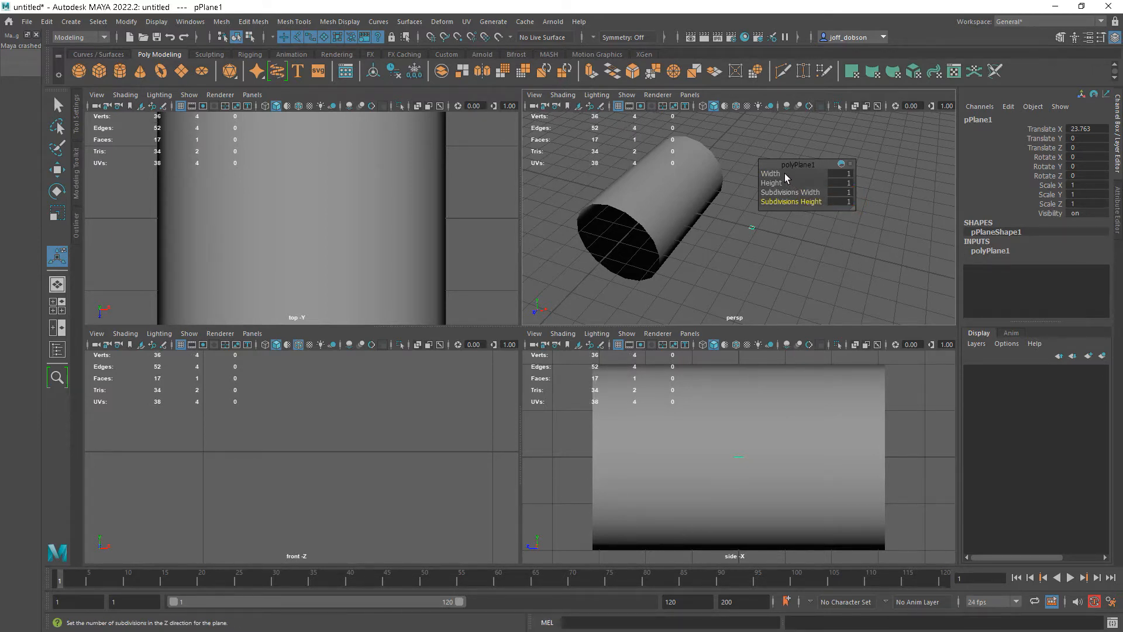
Step: Set the plane's Width to 3.902 and its Height to 20
drag(784, 173, 782, 171)
click(841, 174)
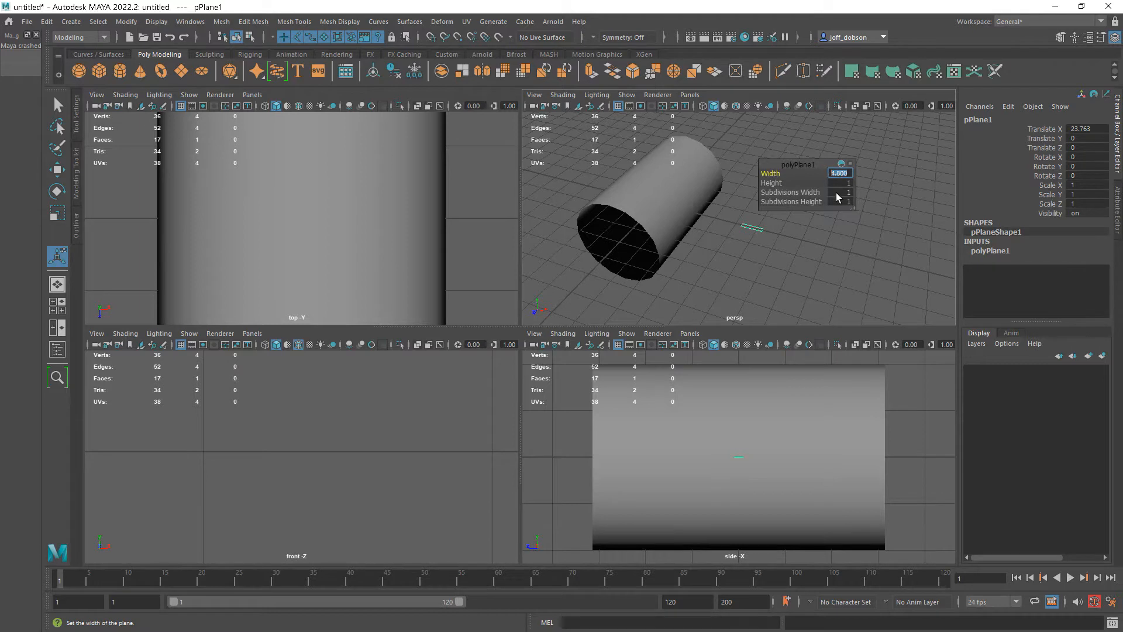
text(3)
text(.9)
text(8)
text(8)
text(0)
key(BackSpace)
text(24)
click(846, 186)
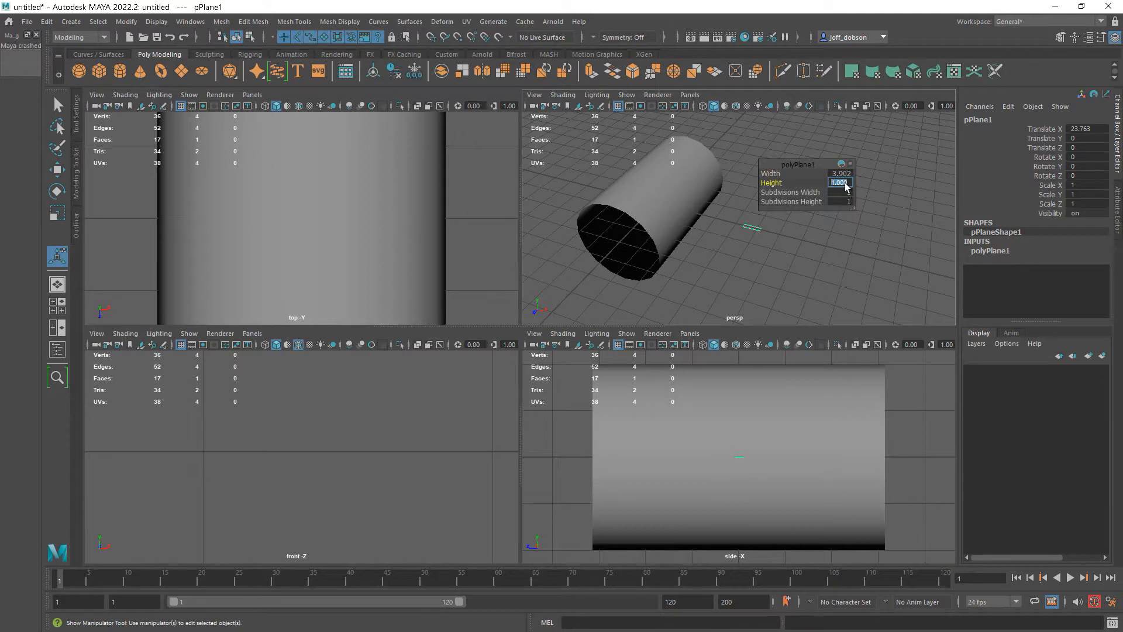
text(20)
key(Return)
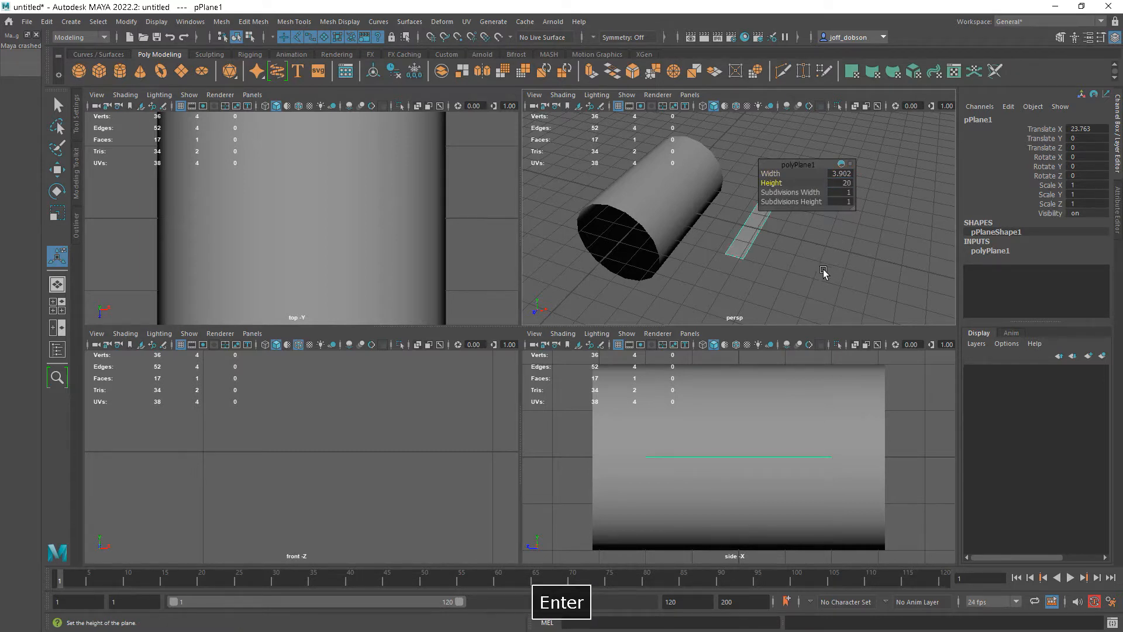
Step: Point-snap the two vertices at the plane's near end lengthwise to the cylinder's open end
click(784, 257)
click(752, 240)
alt+drag(824, 261, 709, 280)
right_drag(702, 272, 647, 267)
drag(670, 243, 770, 295)
key(w)
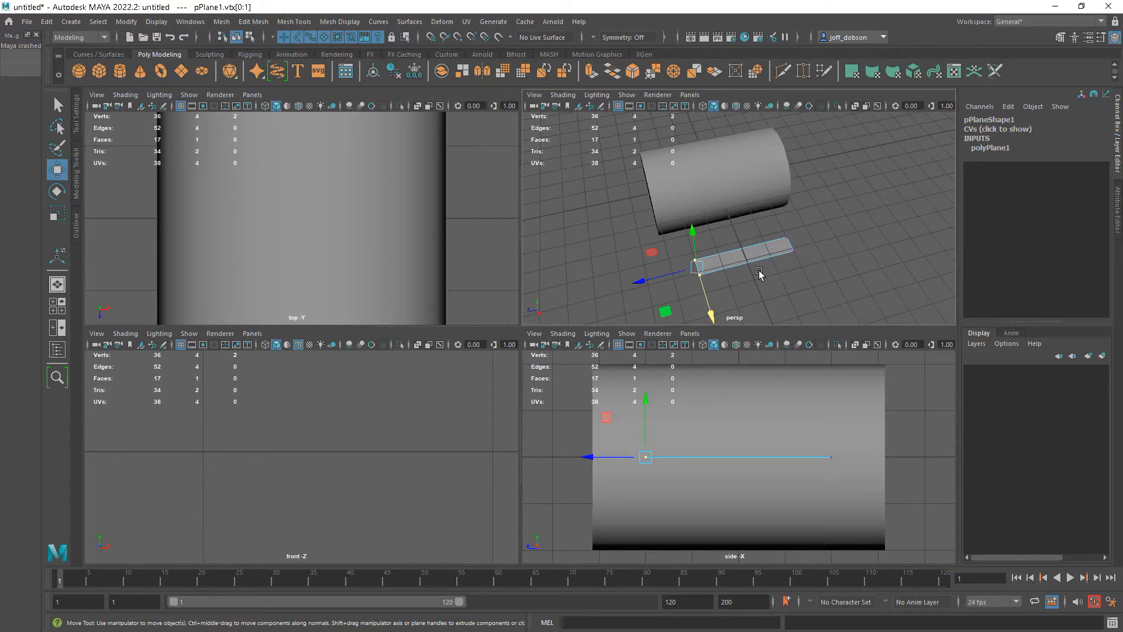
key(v)
drag(696, 291, 659, 226)
Step: Point-snap the plane's far-end vertices lengthwise to the cylinder's other end and reselect the plane in object mode
drag(755, 226, 785, 179)
key(v)
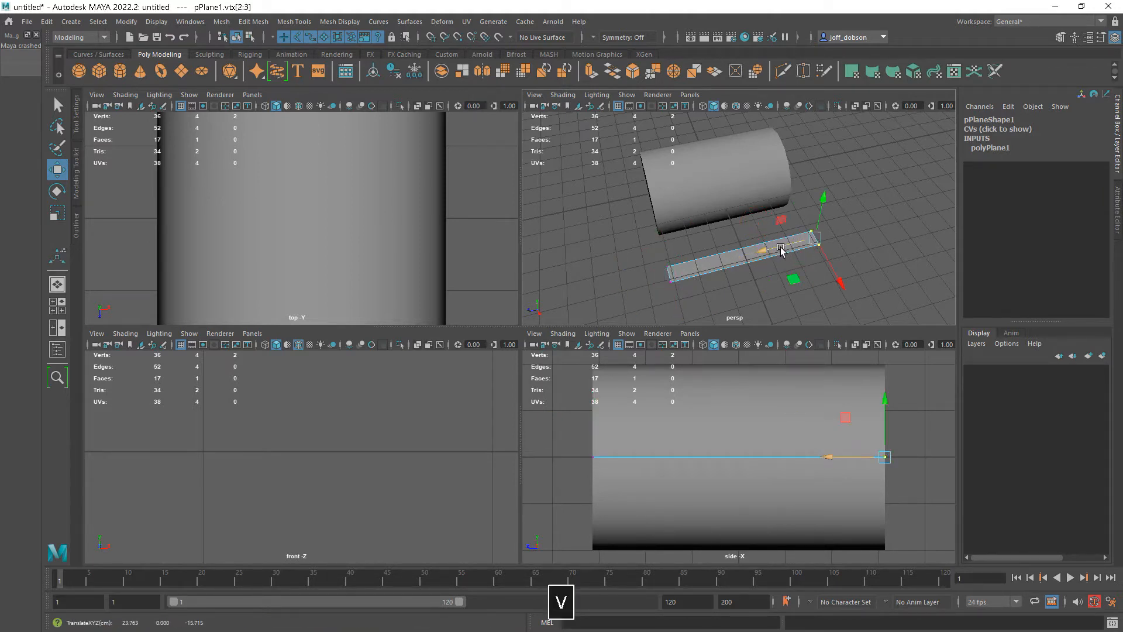
alt+drag(779, 251, 794, 268)
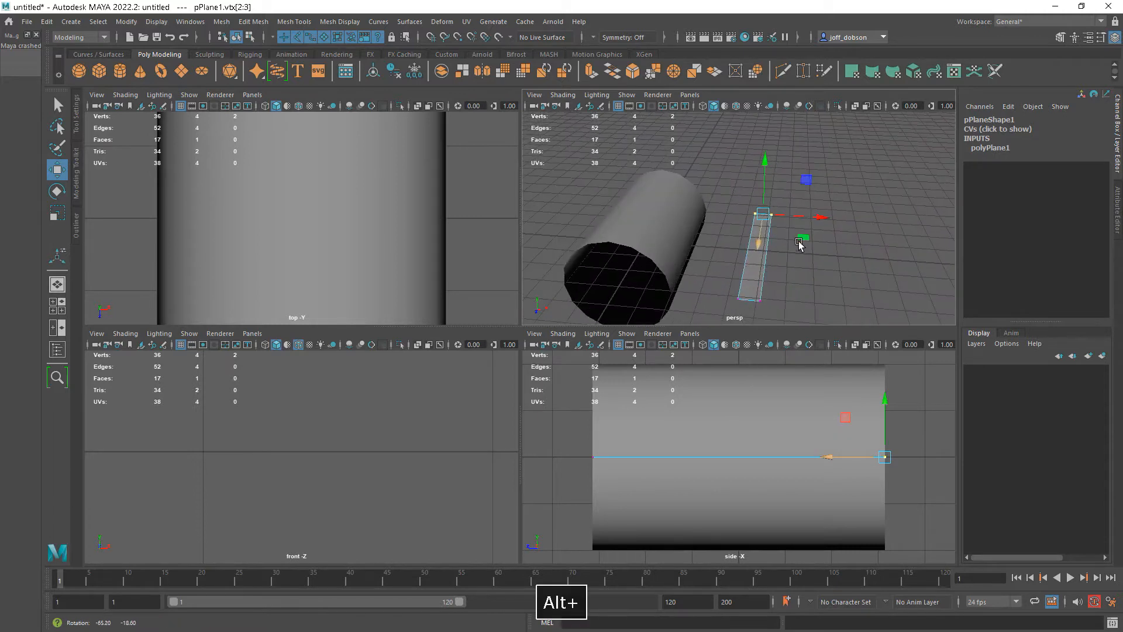
alt+middle_drag(793, 268, 807, 248)
alt+drag(814, 259, 797, 261)
right_drag(773, 258, 818, 242)
alt+drag(831, 256, 786, 270)
click(837, 274)
click(753, 262)
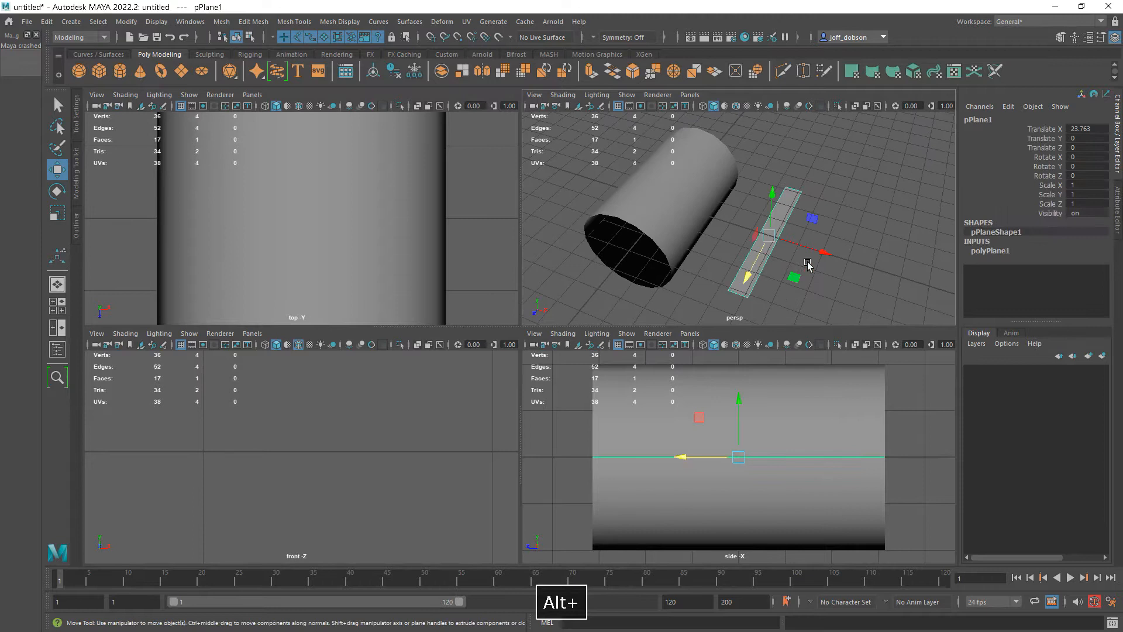
Step: Start the Connect tool on the plane's two long edges and show its tool settings
alt+middle_drag(819, 260, 800, 262)
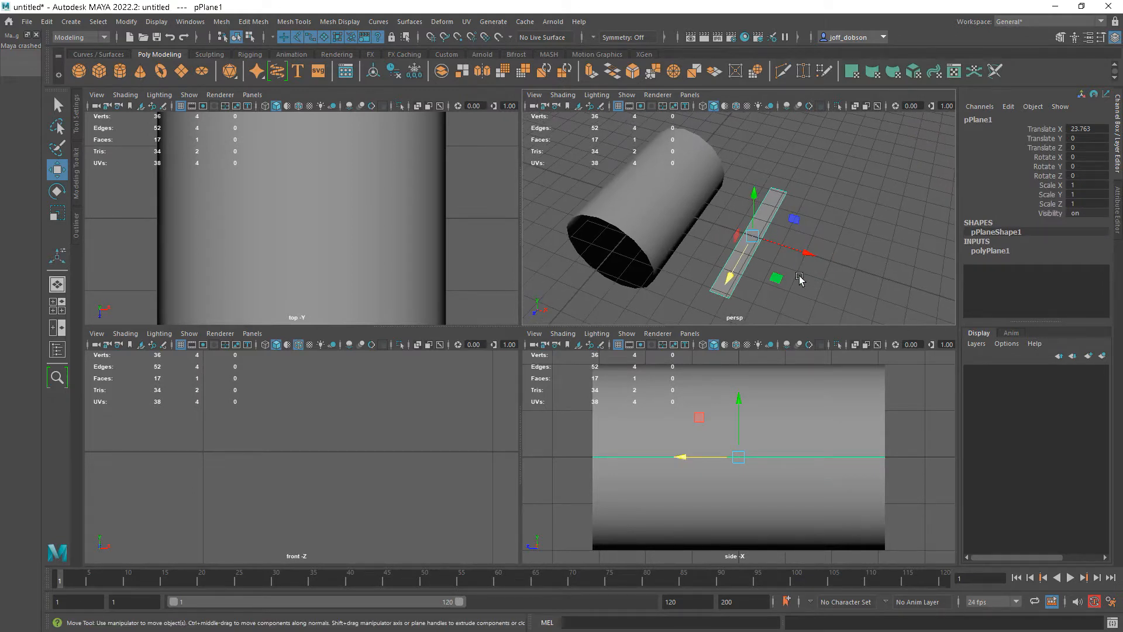
alt+drag(788, 261, 791, 263)
right_drag(776, 236, 776, 215)
drag(777, 253, 723, 231)
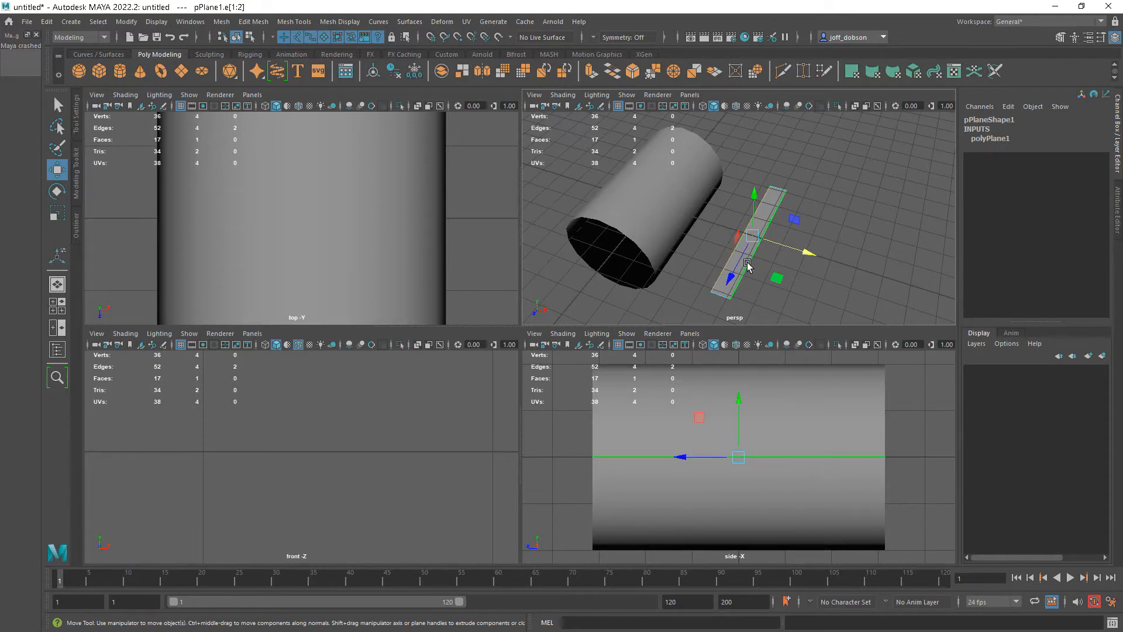
shift+right_drag(751, 263, 738, 467)
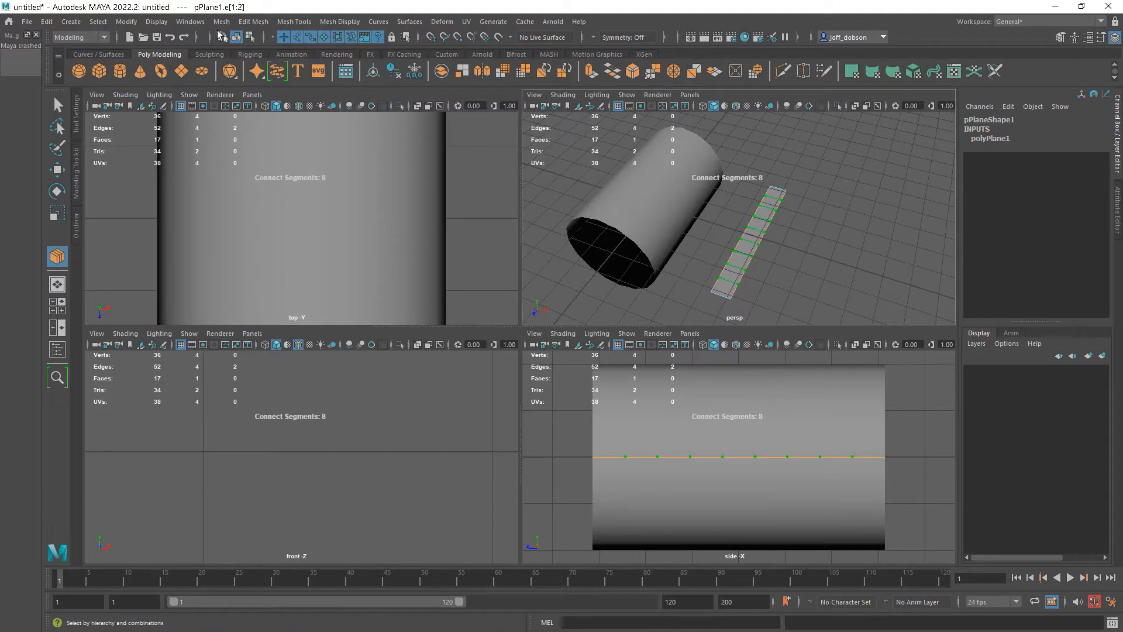
click(261, 23)
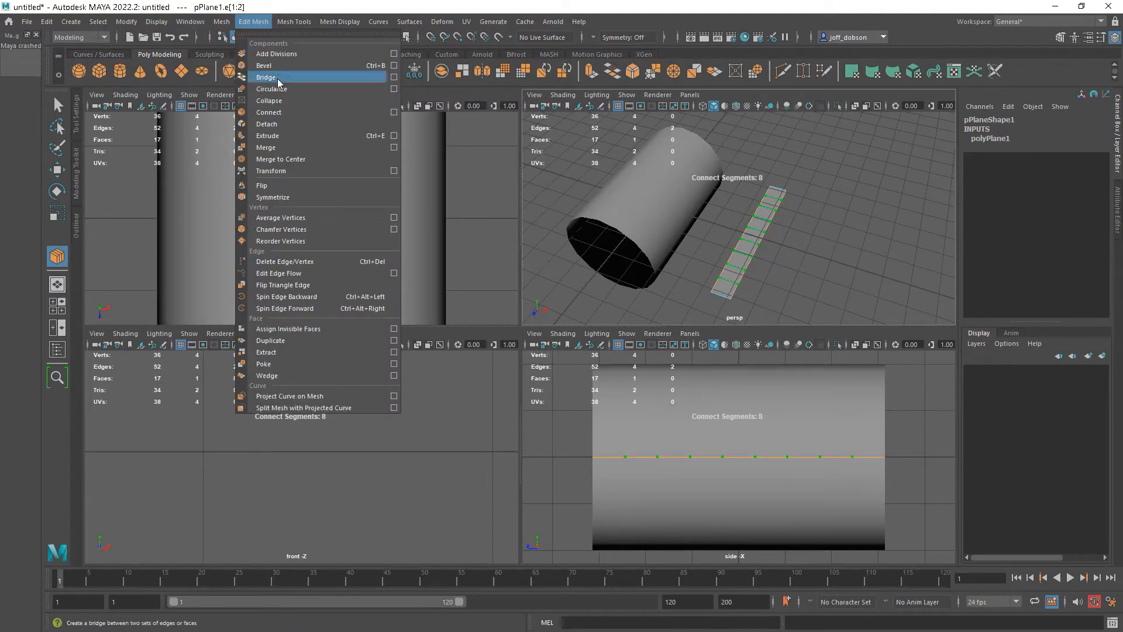
click(249, 19)
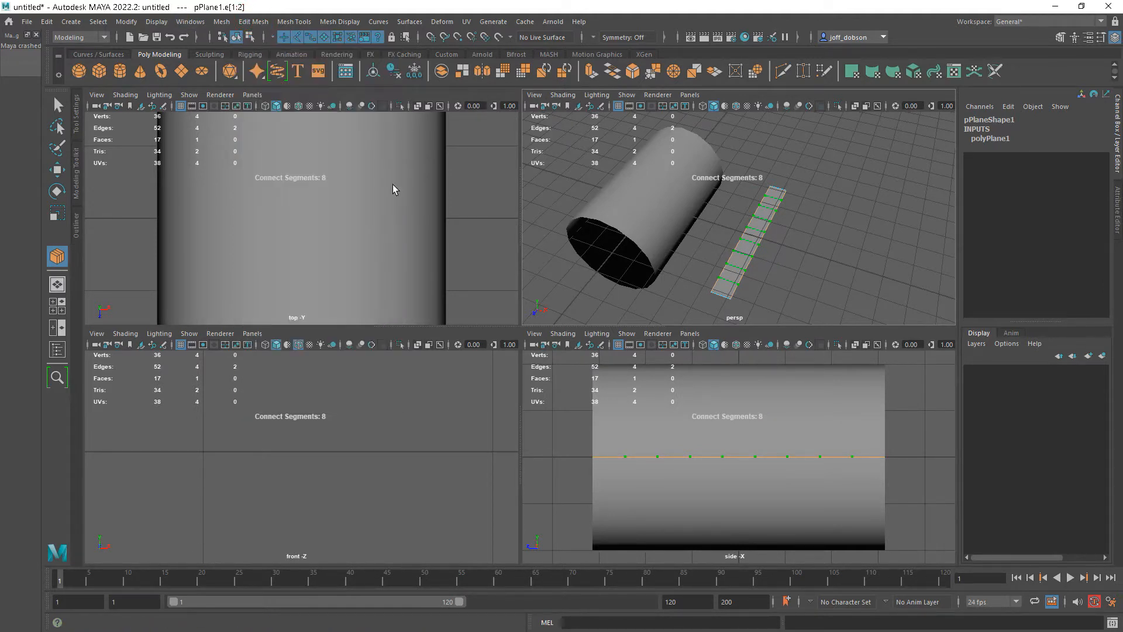
scroll(631, 234, up, 3)
click(76, 130)
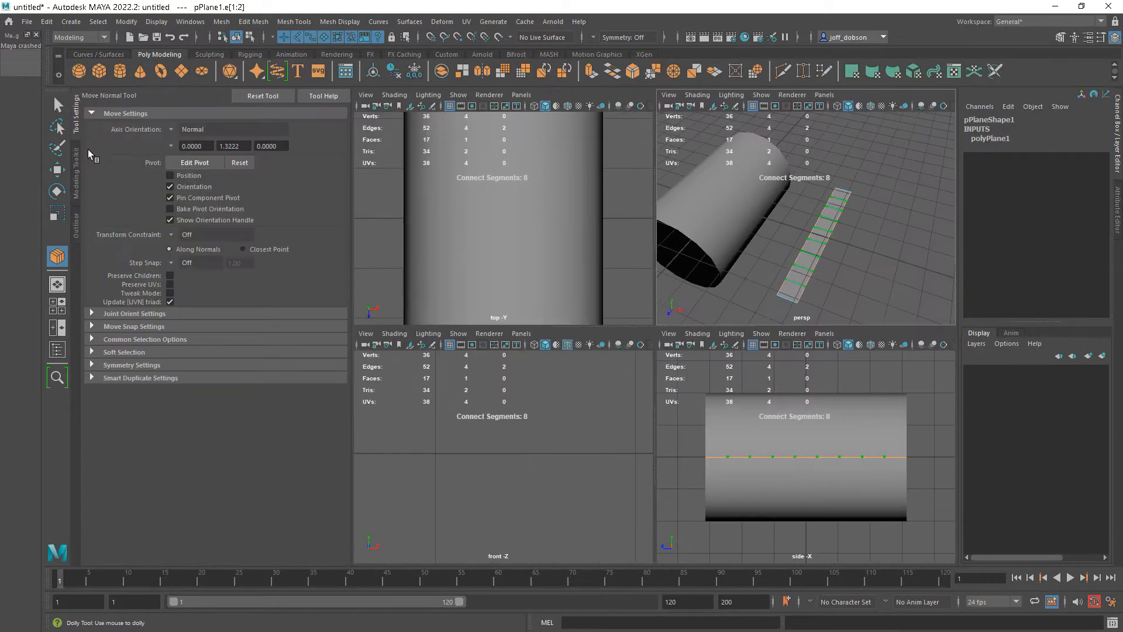
Step: Try Connect segment counts of 10, 8 and 7 on the plane's long edges
alt+drag(918, 231, 836, 277)
alt+middle_drag(835, 277, 817, 291)
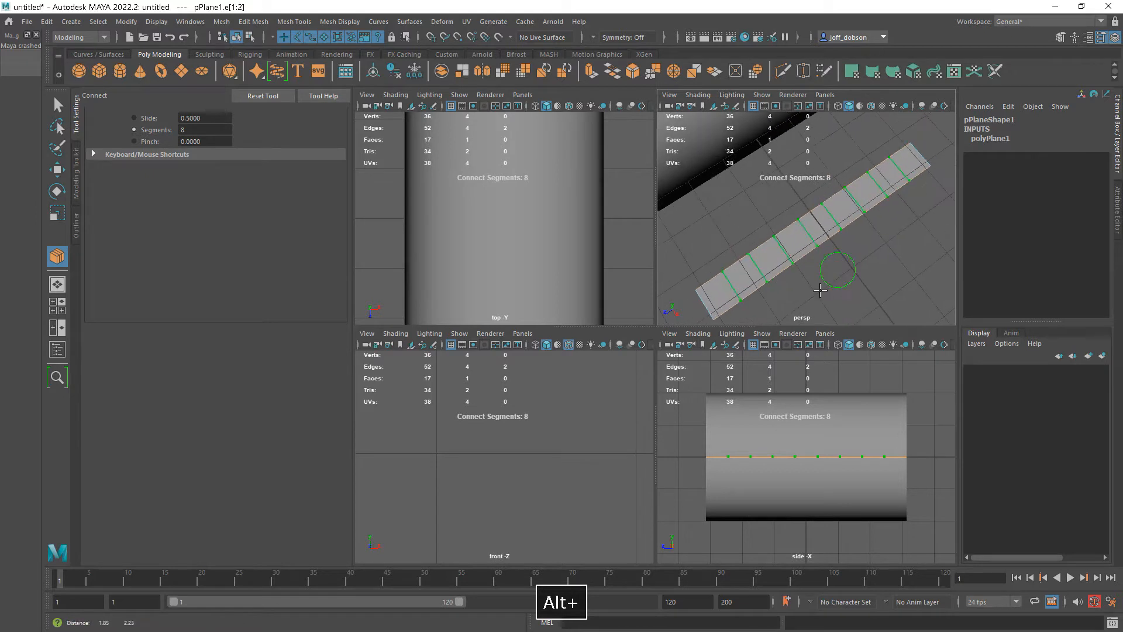
scroll(817, 290, down, 2)
click(188, 130)
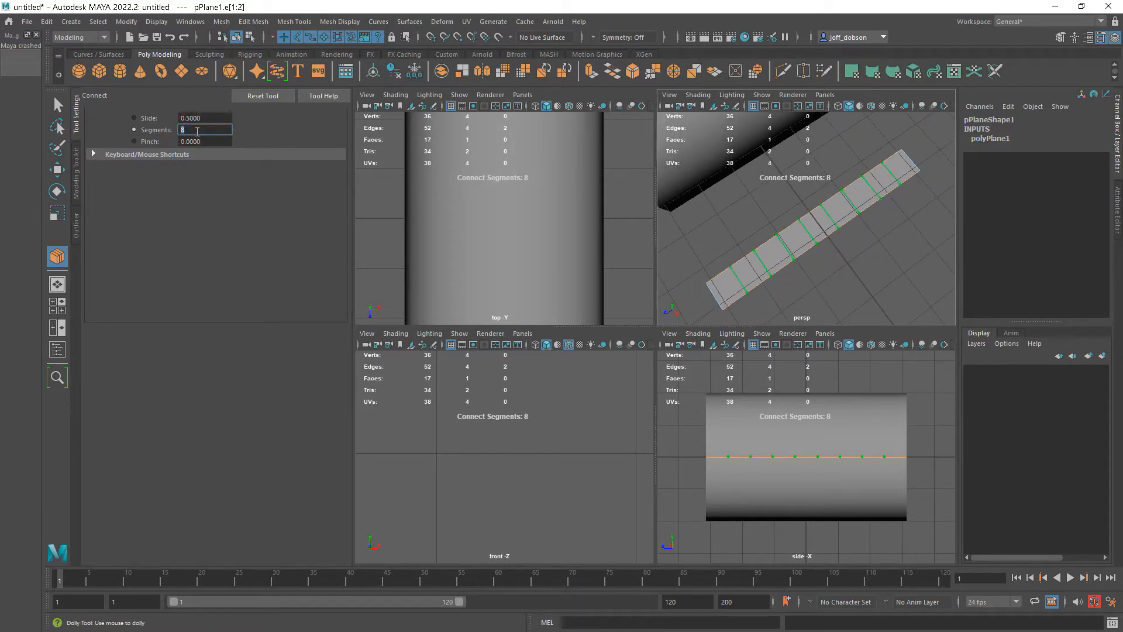
text(10)
key(Return)
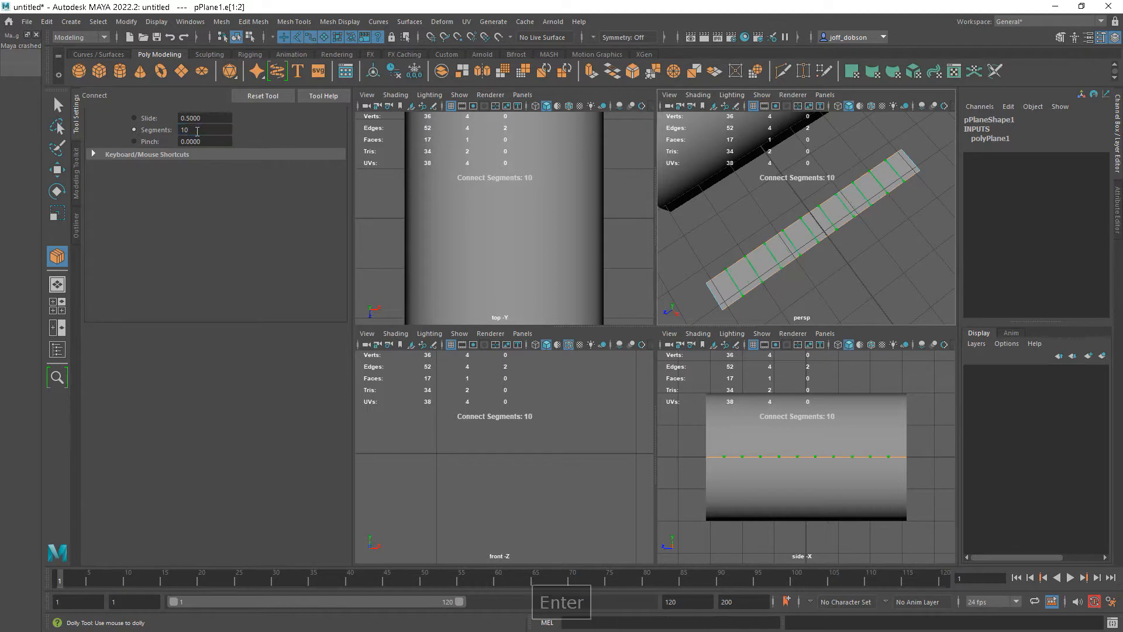
drag(195, 130, 172, 130)
text(8)
key(Return)
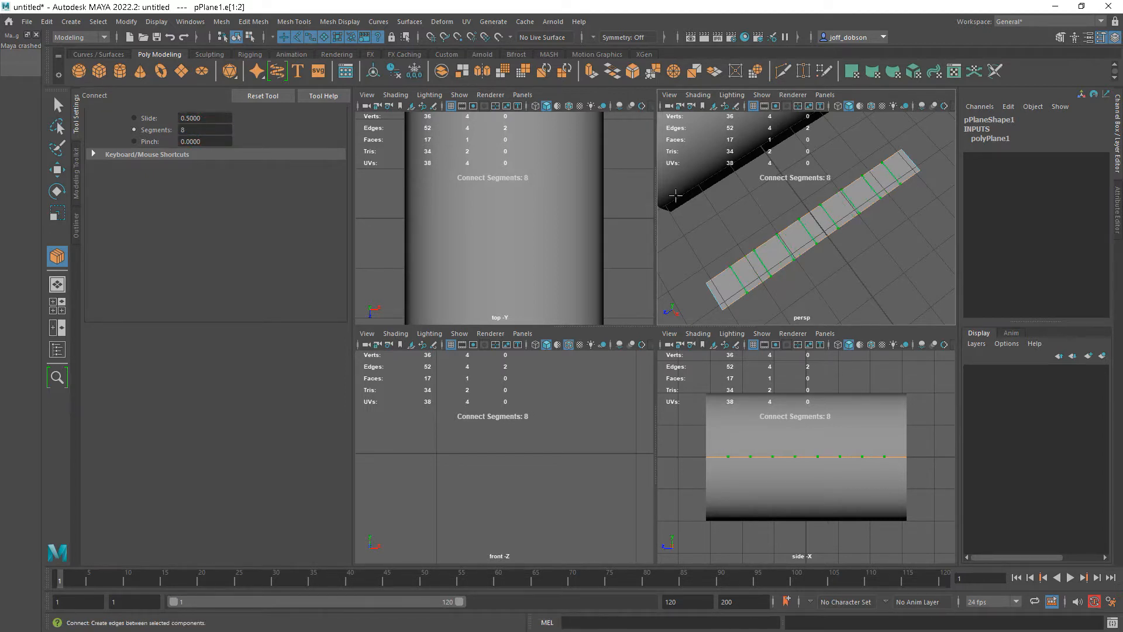
drag(188, 127, 172, 130)
text(7)
key(Return)
Step: Set the Connect segments to 8, commit the new edges and reselect the plane in object mode
drag(193, 129, 152, 130)
text(8)
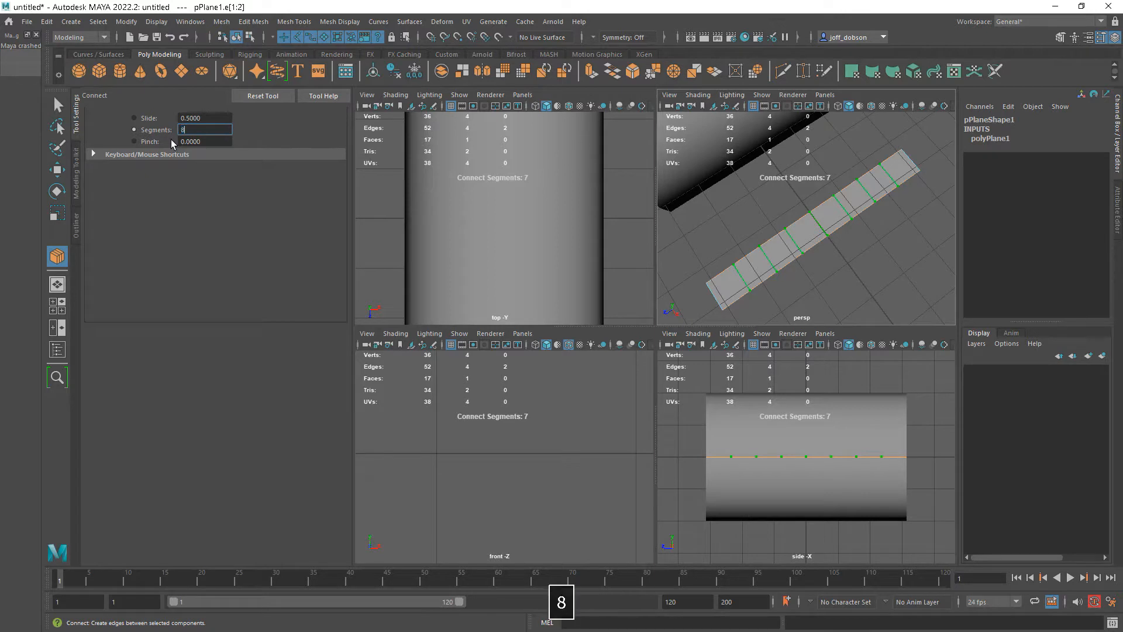
key(Return)
mouse_move(883, 238)
alt+mouse_down()
mouse_move(889, 267)
mouse_move(827, 248)
mouse_move(843, 266)
mouse_move(882, 218)
alt+mouse_up()
key(w)
right_drag(833, 189, 872, 175)
click(876, 198)
alt+drag(878, 205, 888, 207)
click(824, 209)
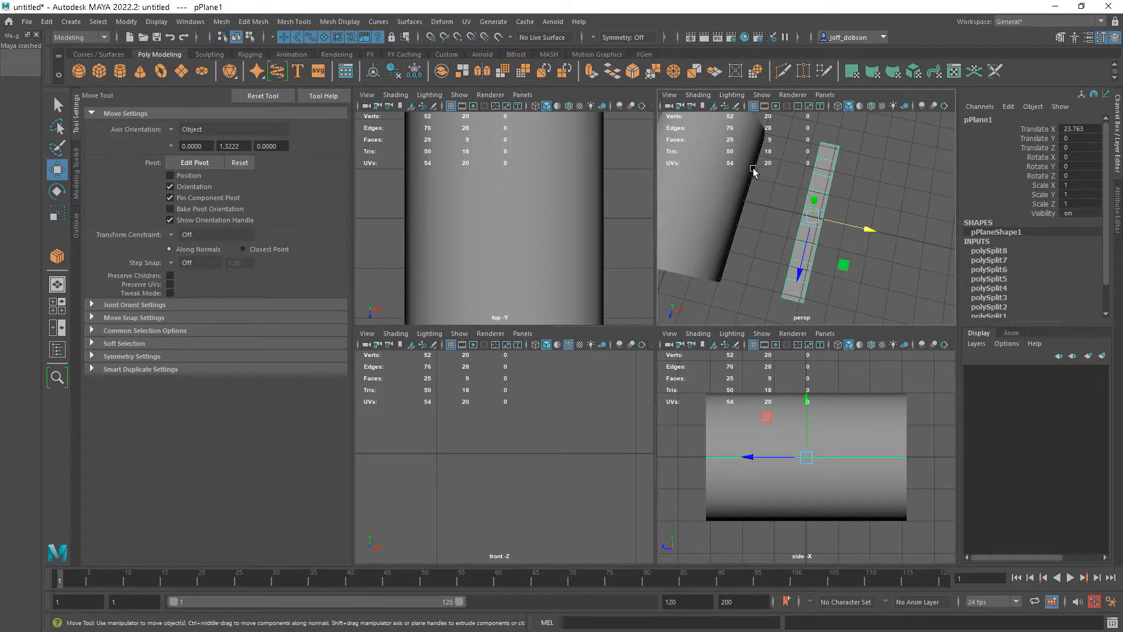
Step: Delete the plane's construction history and keep the plane selected
key(alt+shift+d)
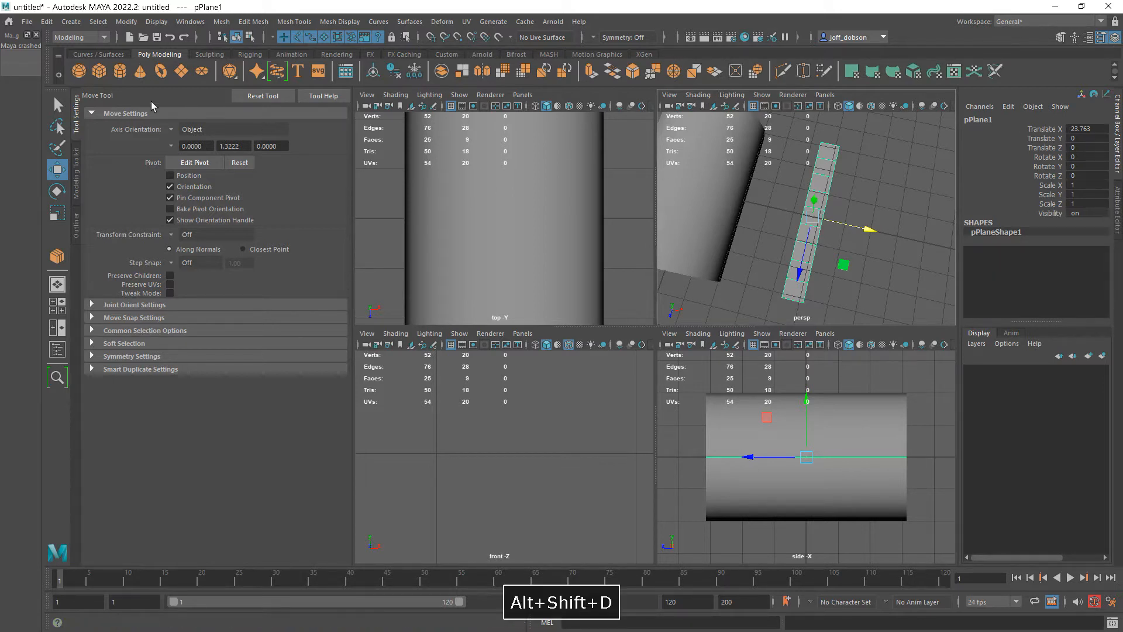
click(46, 21)
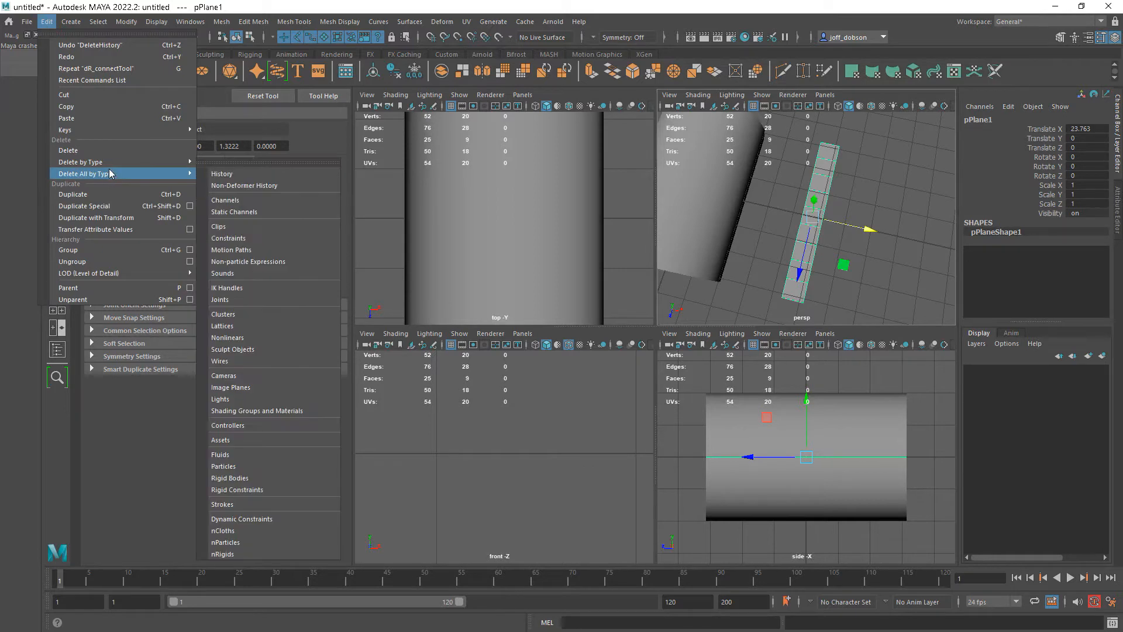
mouse_move(114, 164)
click(859, 206)
alt+drag(858, 216, 810, 216)
click(810, 216)
Step: Maximize the perspective view and select the face at the plane's far end in face mode
key(space)
alt+drag(807, 353, 700, 248)
right_drag(701, 247, 704, 273)
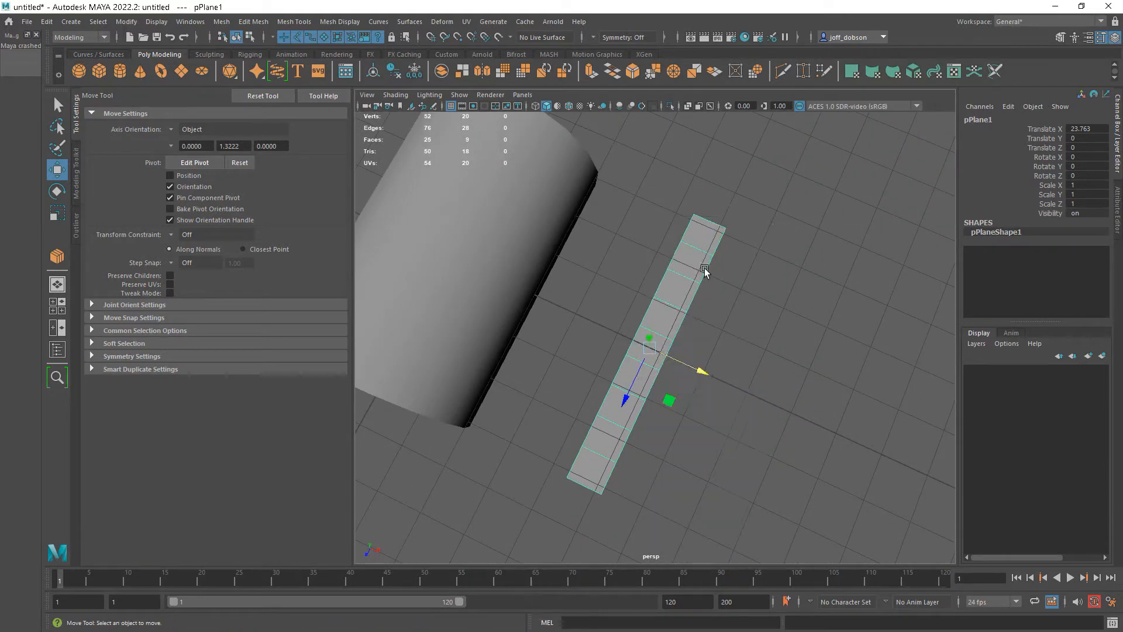
click(704, 235)
alt+drag(735, 266, 775, 318)
alt+right_drag(775, 318, 822, 331)
alt+middle_drag(822, 331, 762, 374)
alt+drag(774, 355, 772, 338)
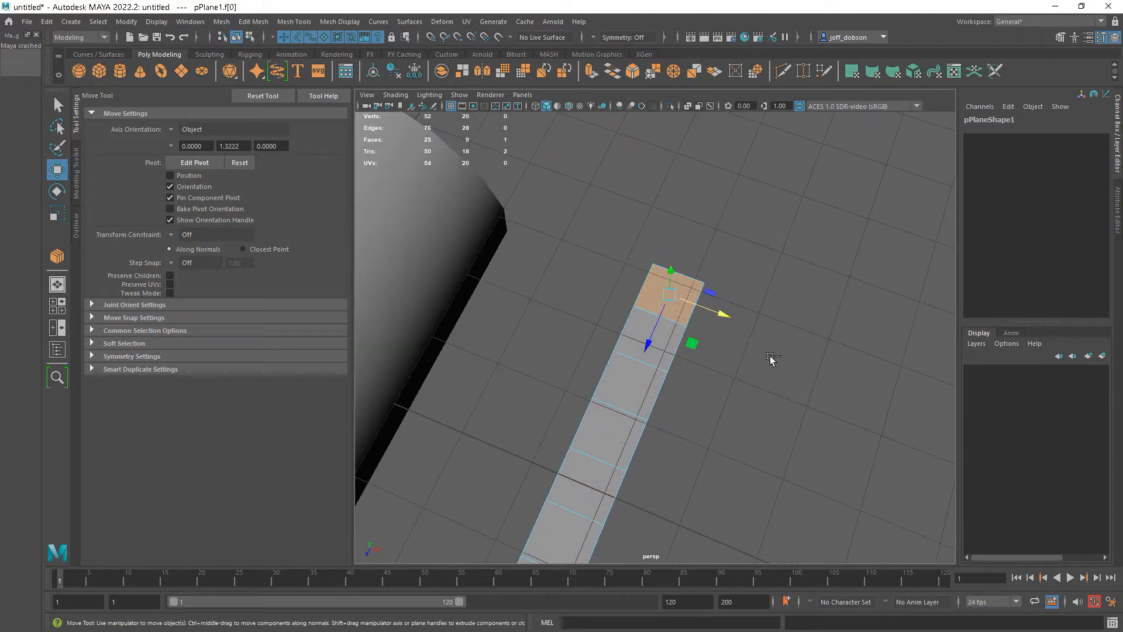
Step: Extrude the selected end face with an Offset of 0.81 to form an inset square
key(ctrl+e)
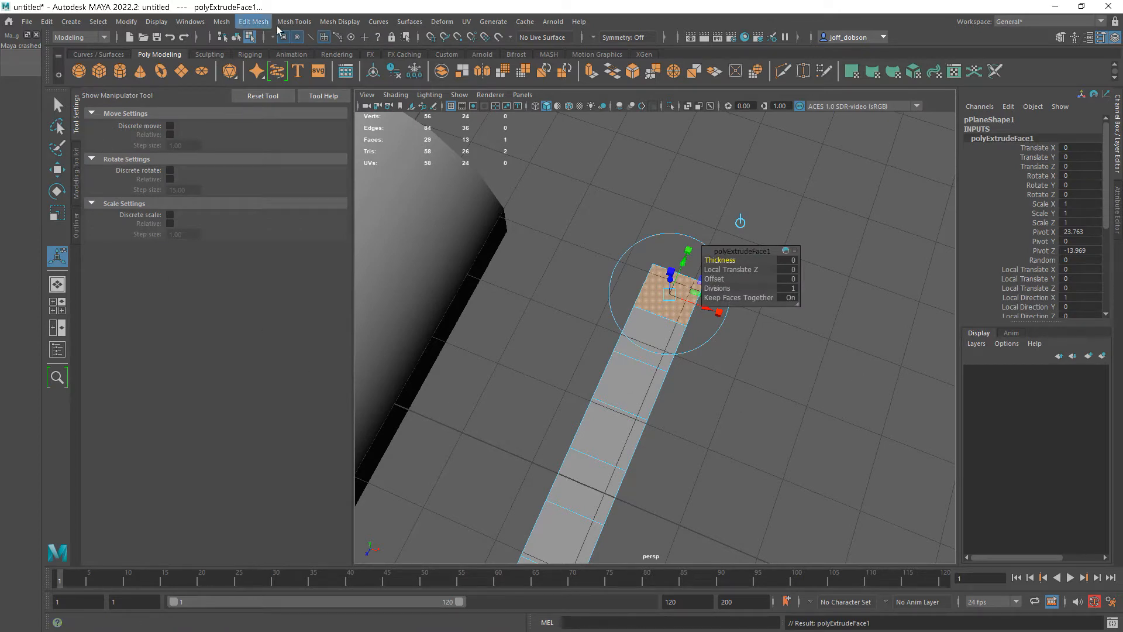
click(306, 23)
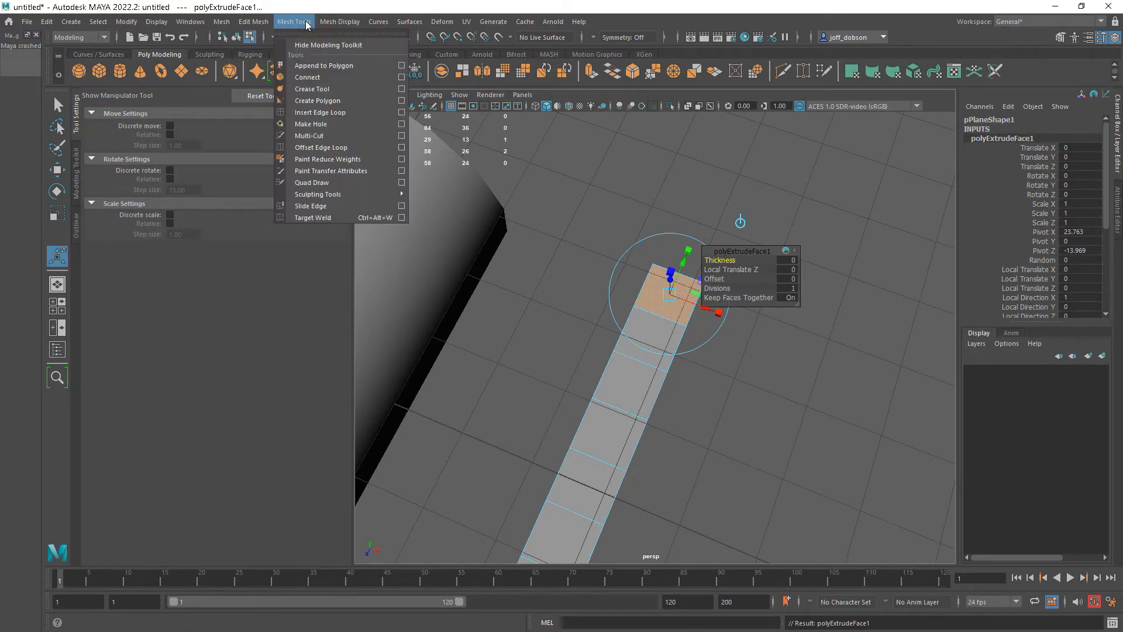
mouse_move(256, 21)
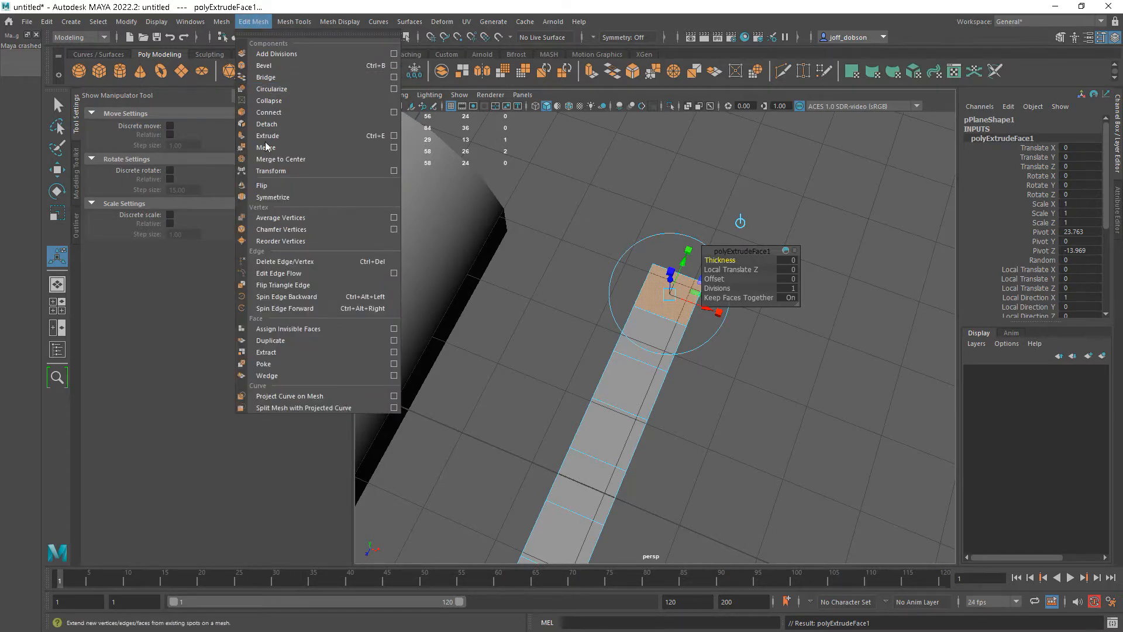
click(559, 8)
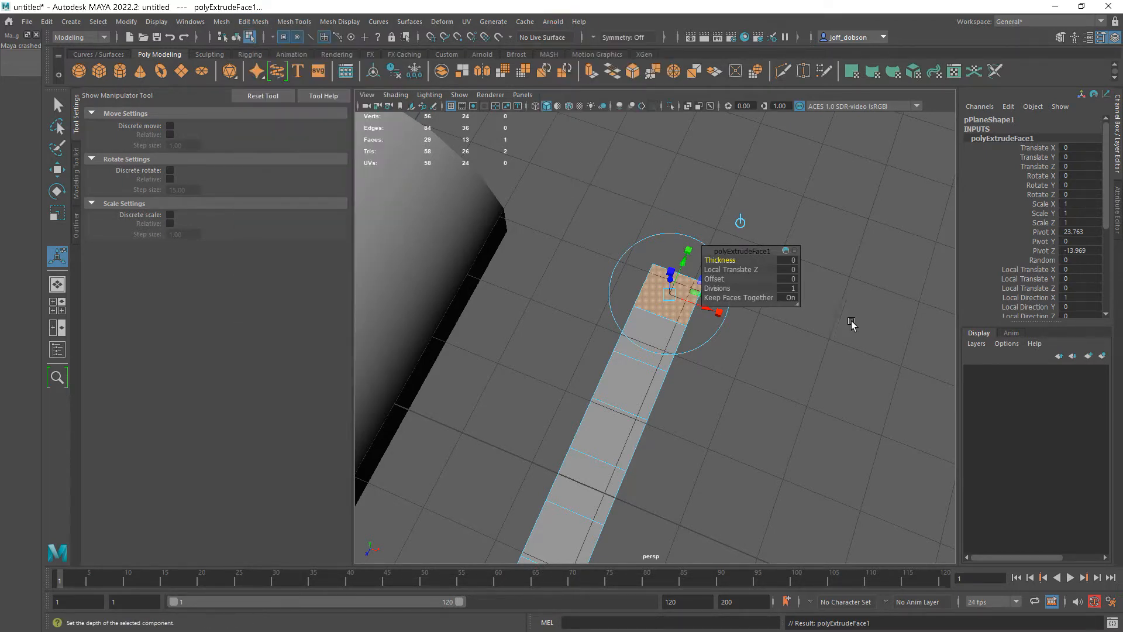
click(714, 279)
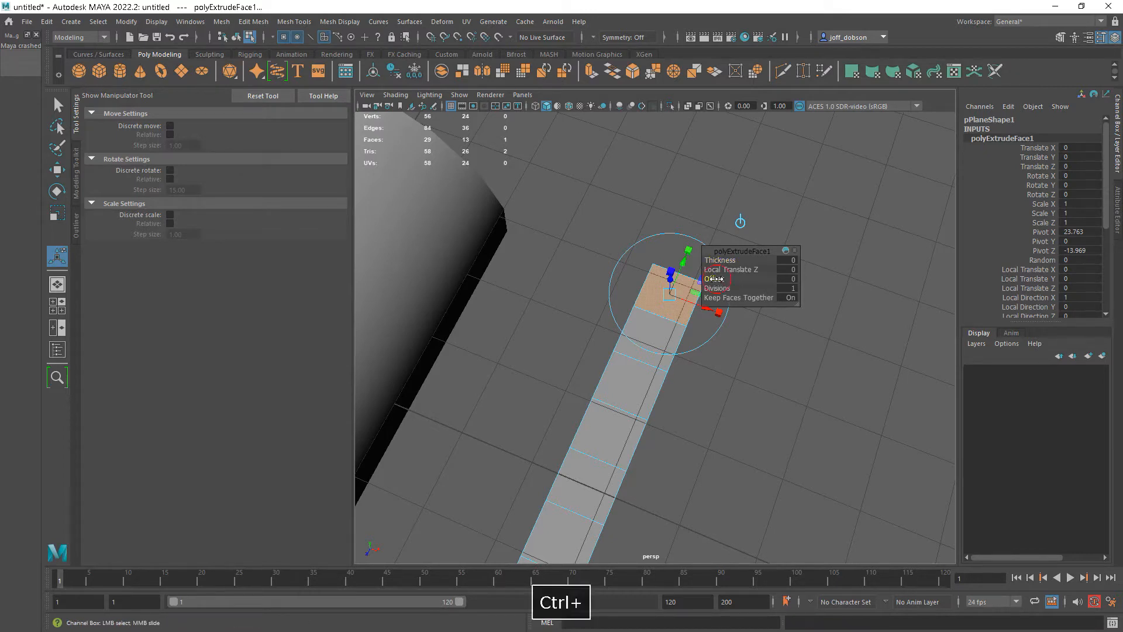
ctrl+drag(719, 279, 731, 277)
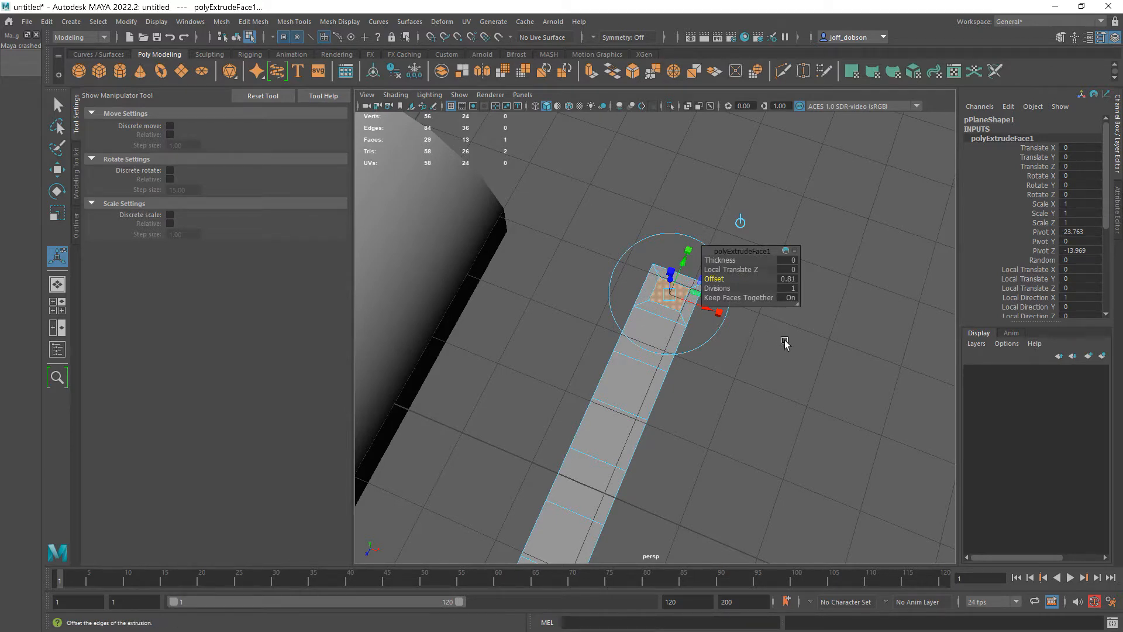
alt+drag(784, 343, 784, 348)
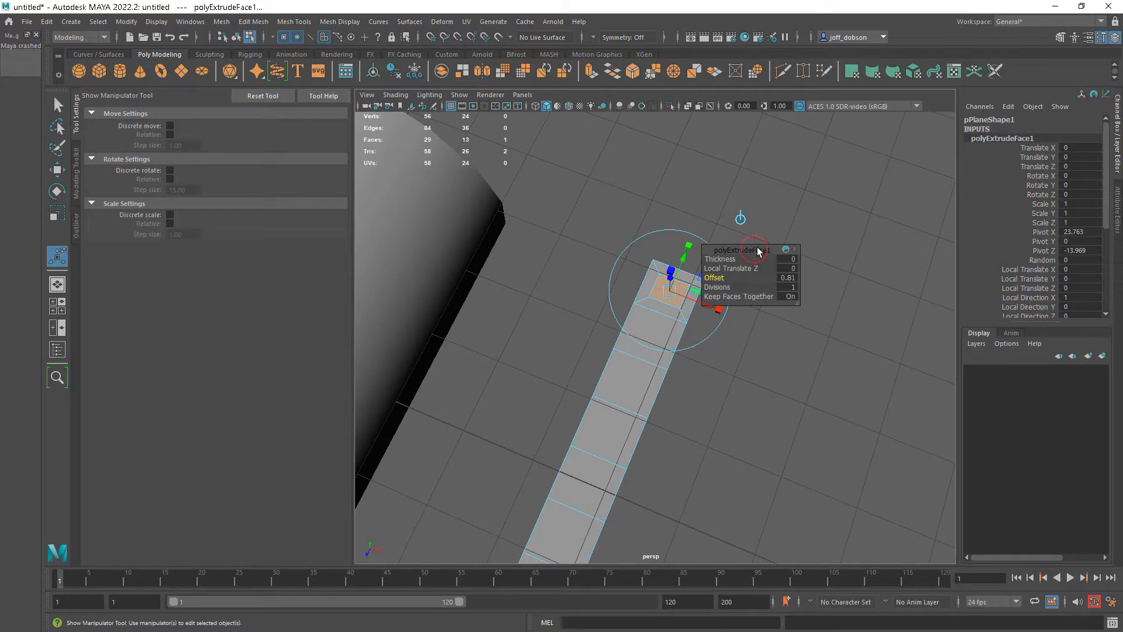
drag(754, 251, 817, 234)
Step: Insert a lengthwise edge loop down the middle of the plane strip with the Multi-Cut tool
alt+drag(783, 338, 719, 389)
alt+right_drag(719, 388, 619, 331)
alt+drag(620, 331, 693, 366)
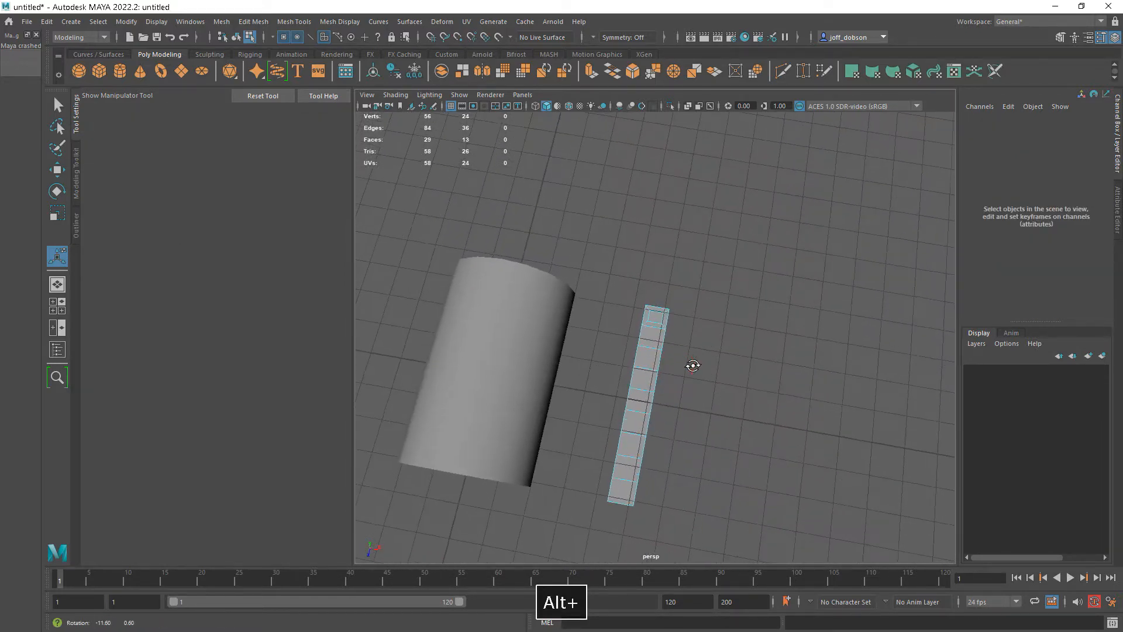
alt+right_drag(693, 366, 727, 383)
alt+middle_drag(727, 383, 728, 346)
alt+drag(728, 346, 710, 349)
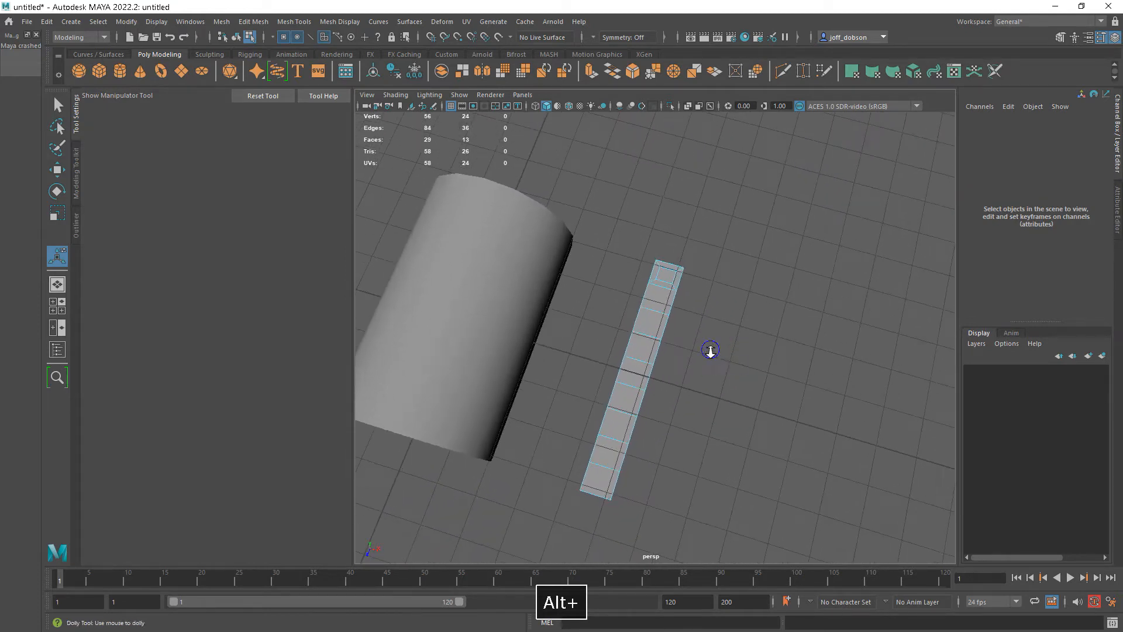
alt+right_drag(710, 350, 725, 366)
alt+middle_drag(726, 366, 724, 339)
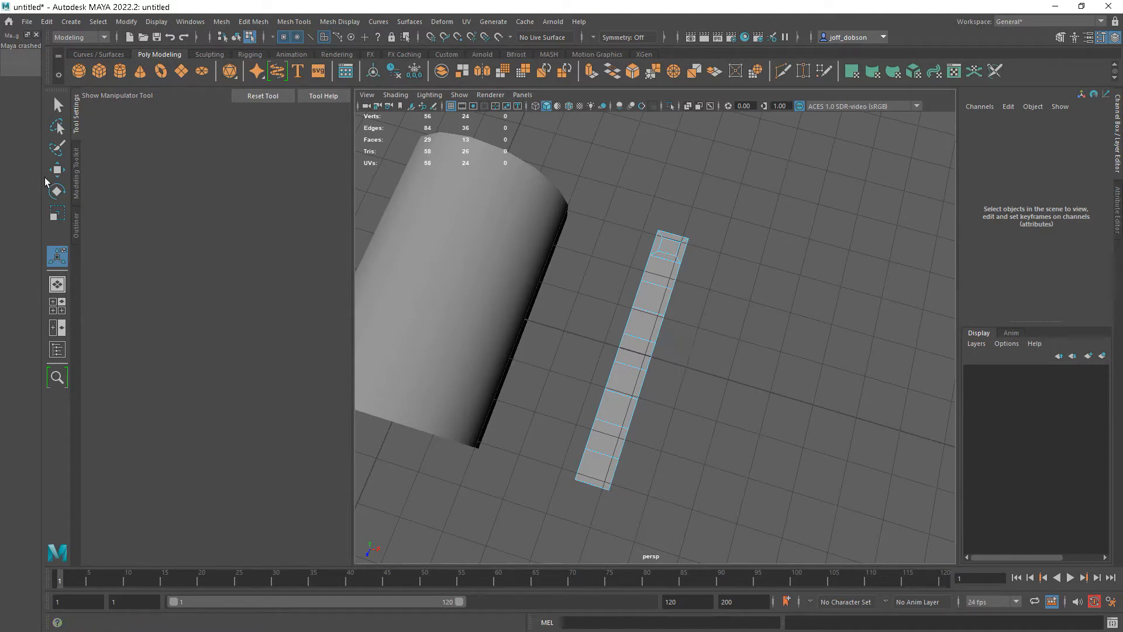
click(75, 182)
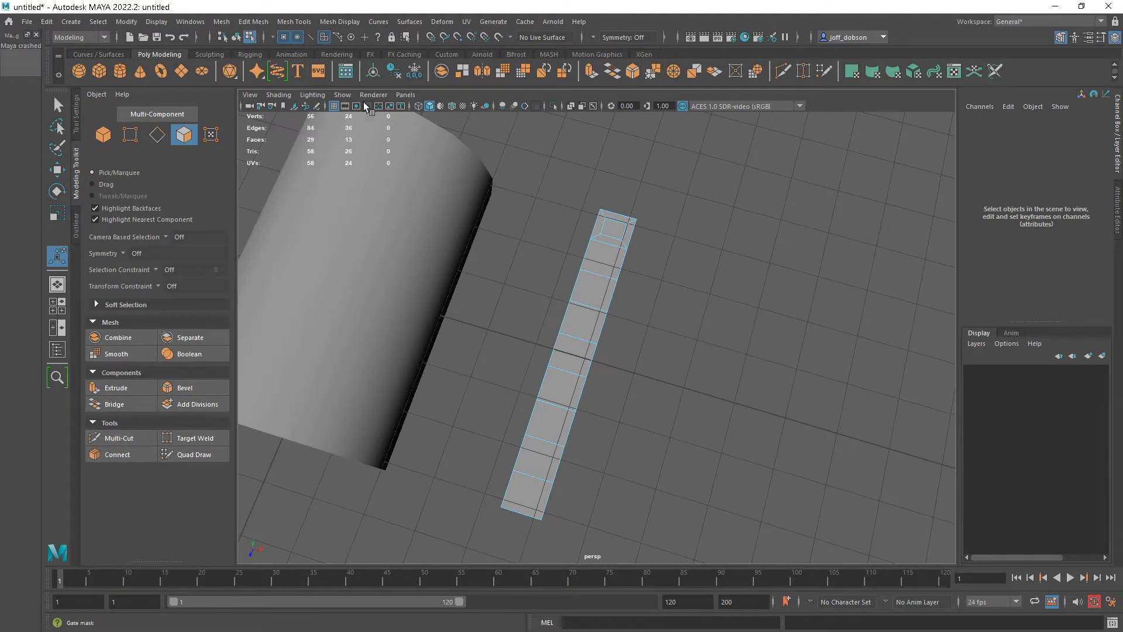
click(303, 22)
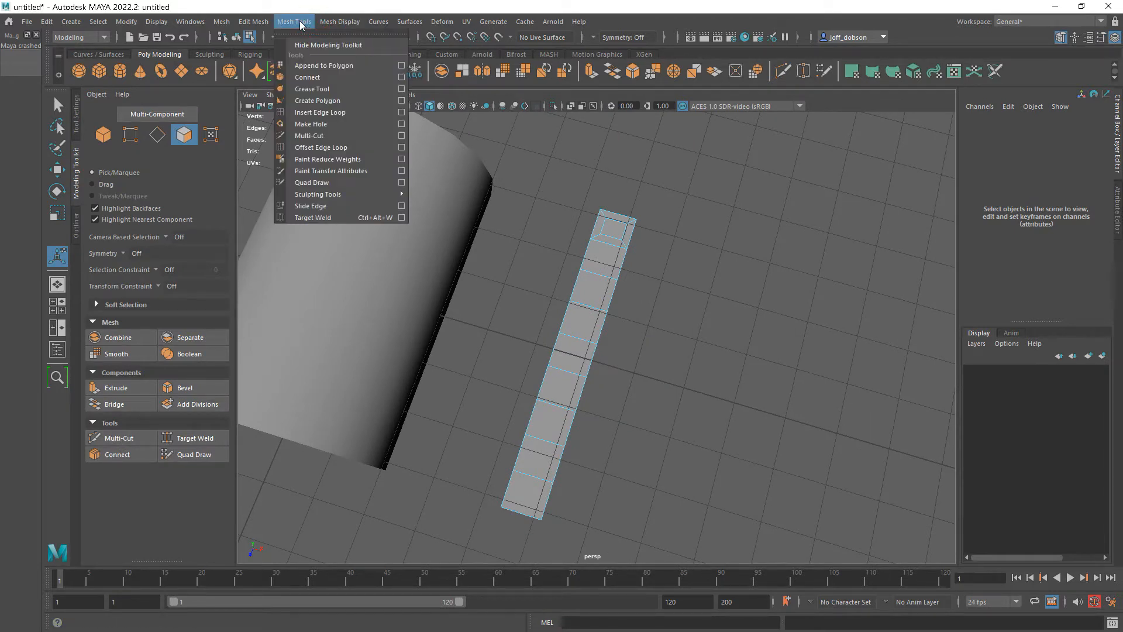
click(310, 136)
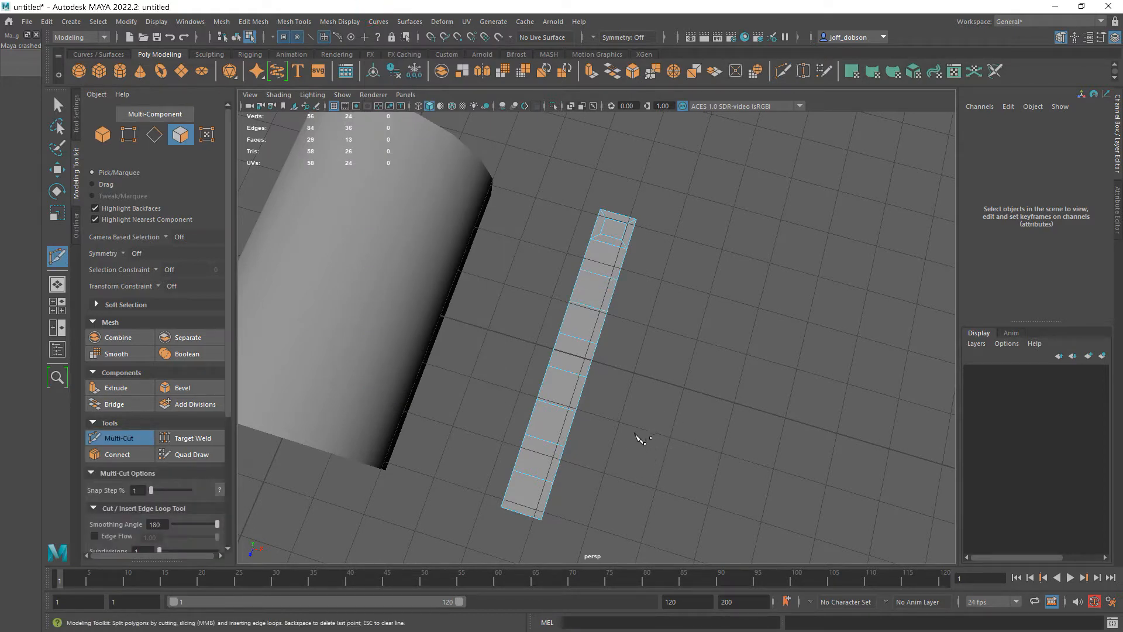
ctrl+click(548, 428)
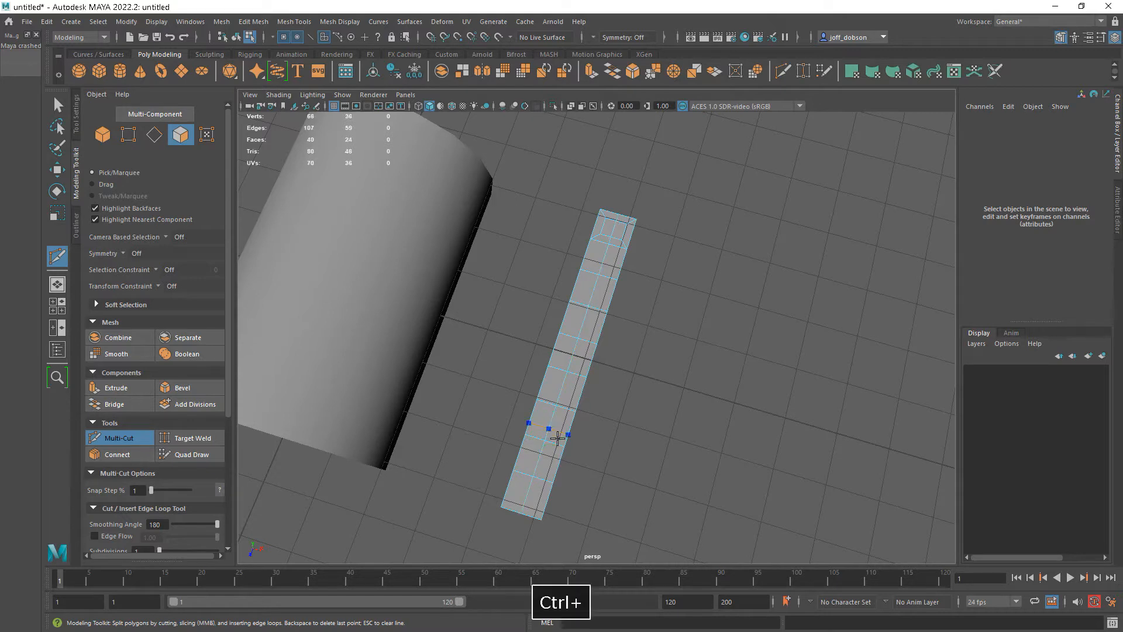
Step: Insert a widthwise edge loop through the middle of the inset end face and return to the Move tool
alt+right_drag(637, 290, 718, 356)
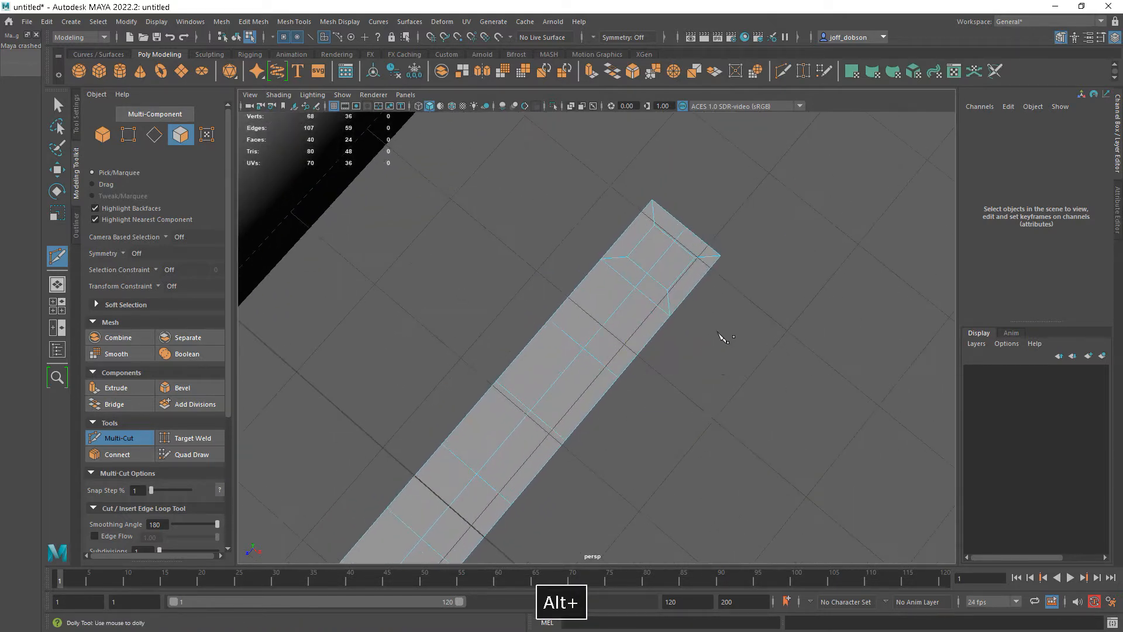
key(Return)
key(w)
mouse_move(686, 343)
alt+mouse_down()
mouse_move(752, 342)
mouse_move(727, 341)
mouse_move(697, 313)
mouse_move(696, 368)
mouse_move(694, 354)
alt+mouse_up()
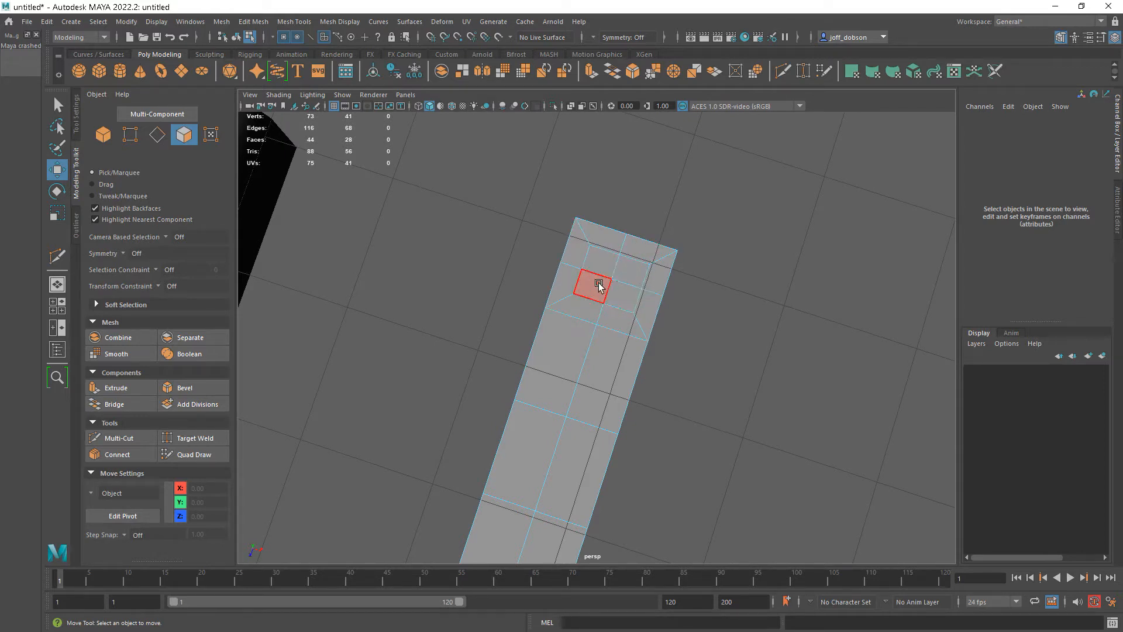
alt+drag(614, 307, 659, 416)
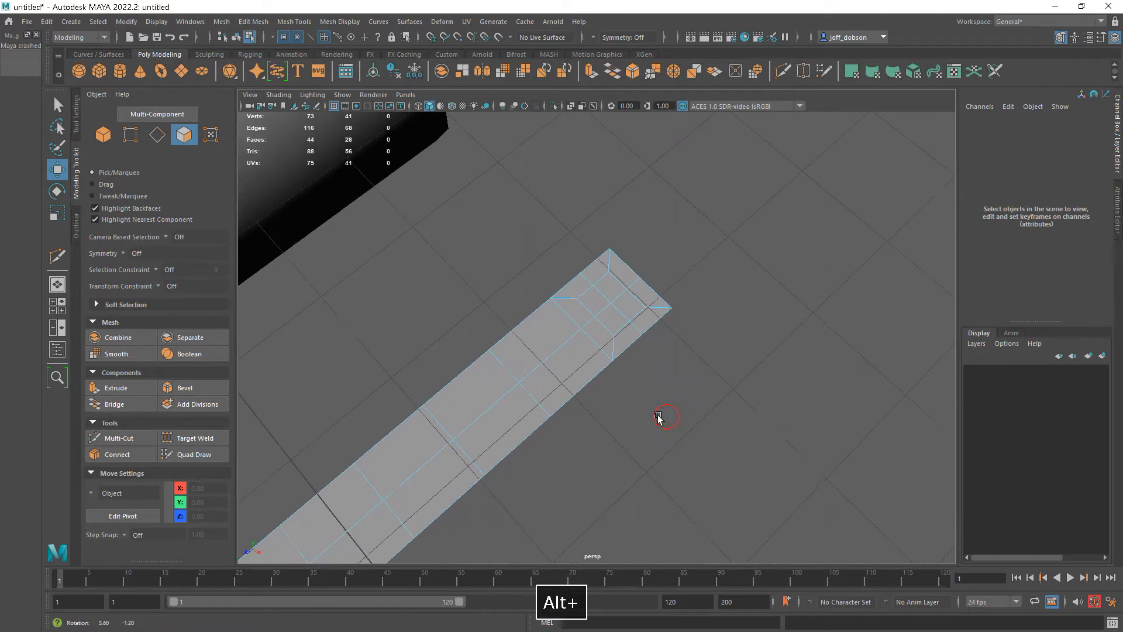
Step: Select the four small faces inside the inset square and circularize them
click(604, 303)
shift+click(599, 299)
shift+click(619, 287)
shift+click(632, 304)
alt+drag(592, 349, 696, 416)
shift+right_drag(688, 344, 687, 436)
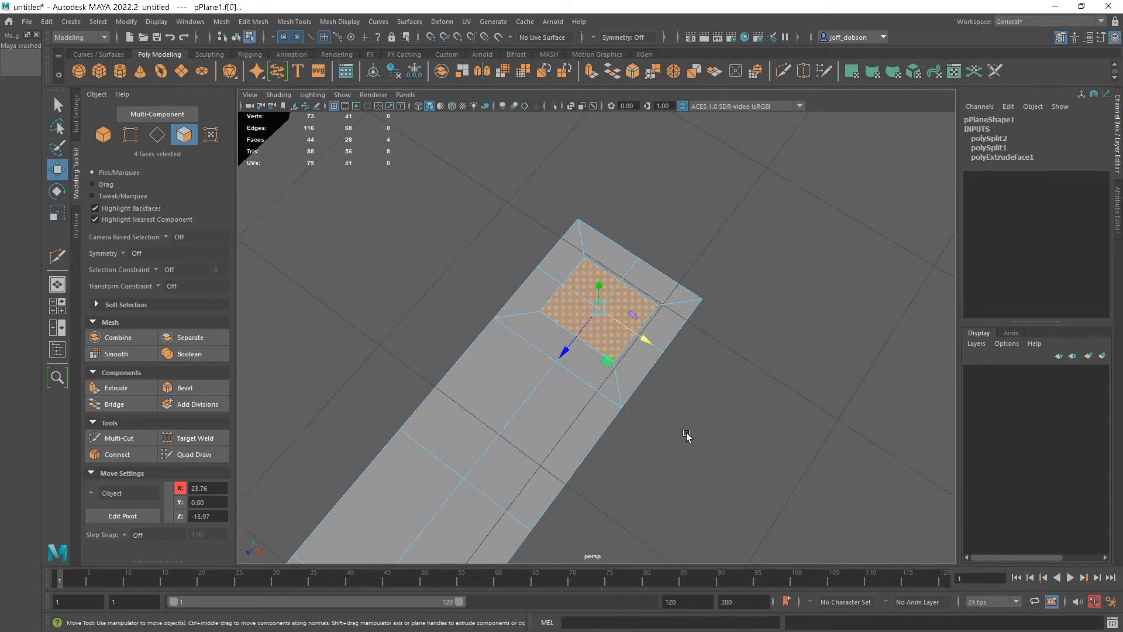
mouse_move(684, 431)
alt+mouse_down()
mouse_move(714, 416)
mouse_move(641, 401)
mouse_move(678, 430)
alt+mouse_up()
click(262, 22)
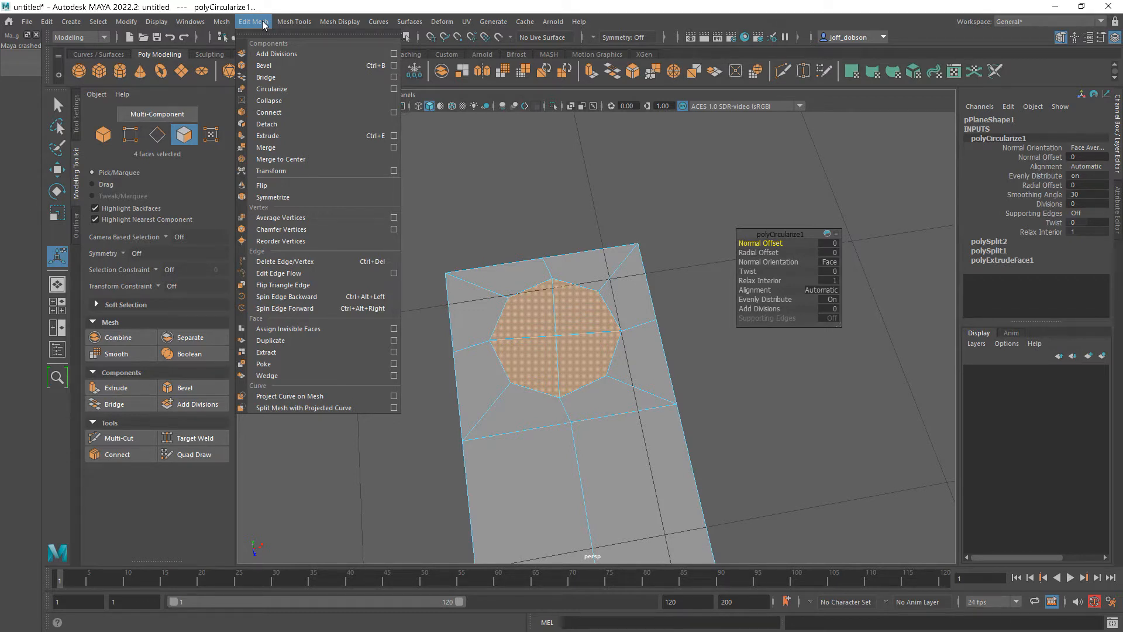
mouse_move(224, 24)
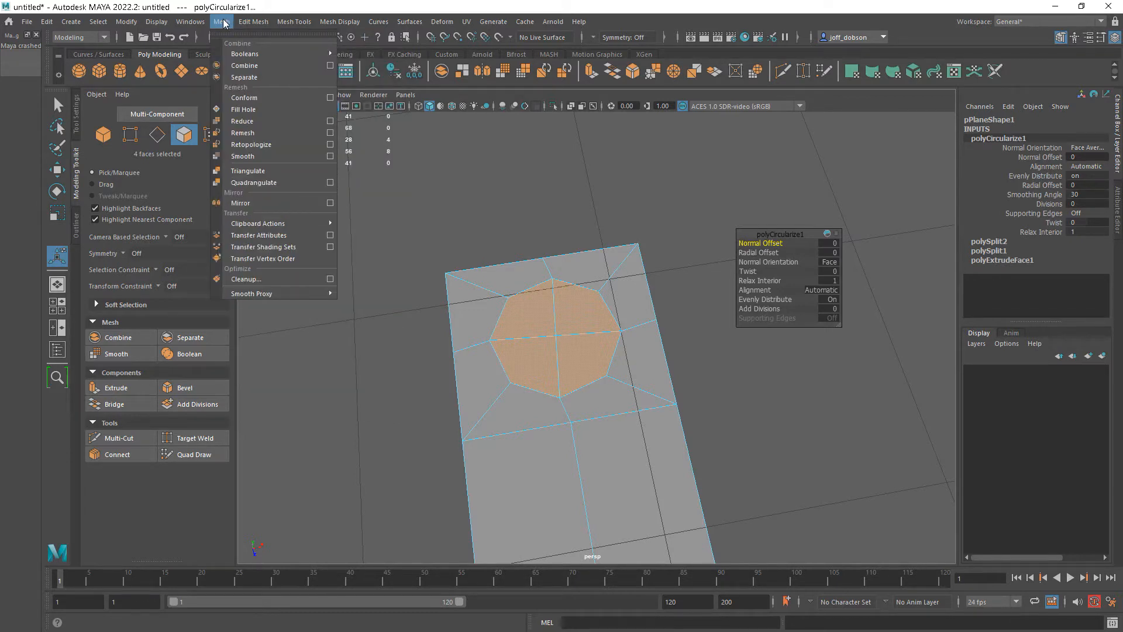
mouse_move(298, 26)
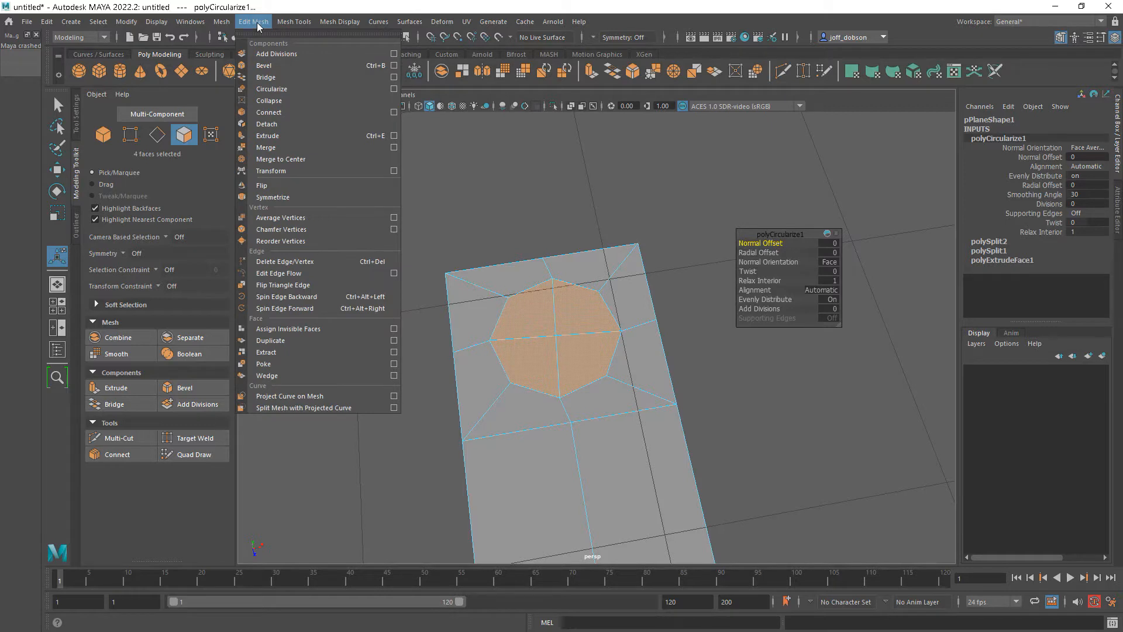
click(256, 23)
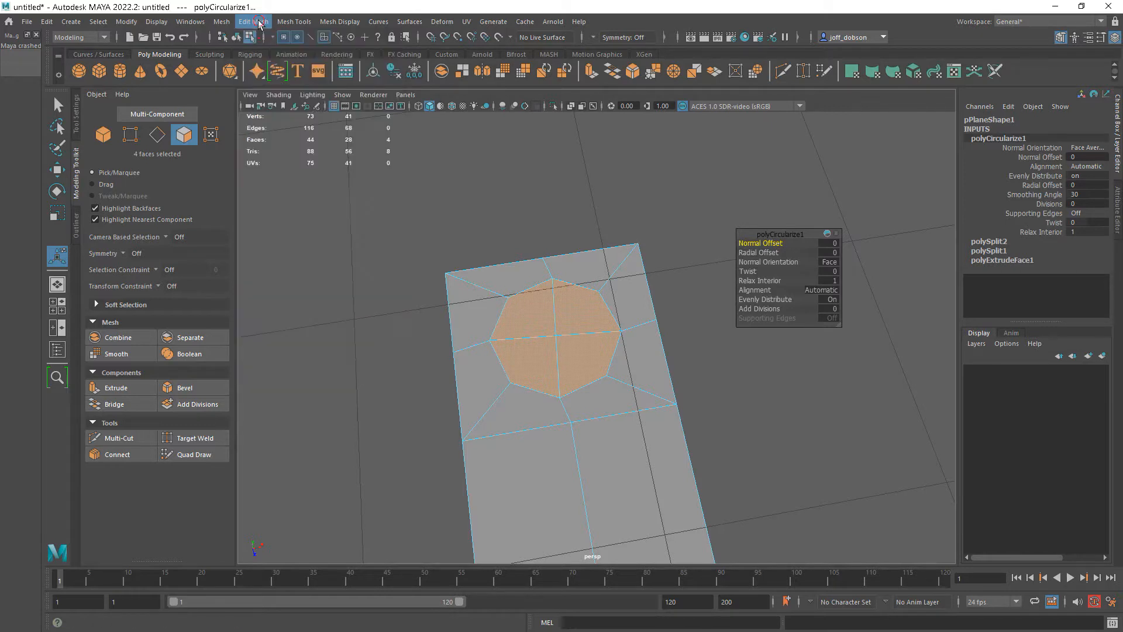
Step: Set the circularize Twist to about 5.3 so the circle's vertices line up with the strip's centre lines
alt+drag(645, 393, 634, 426)
alt+right_drag(634, 426, 682, 469)
alt+middle_drag(686, 452, 681, 441)
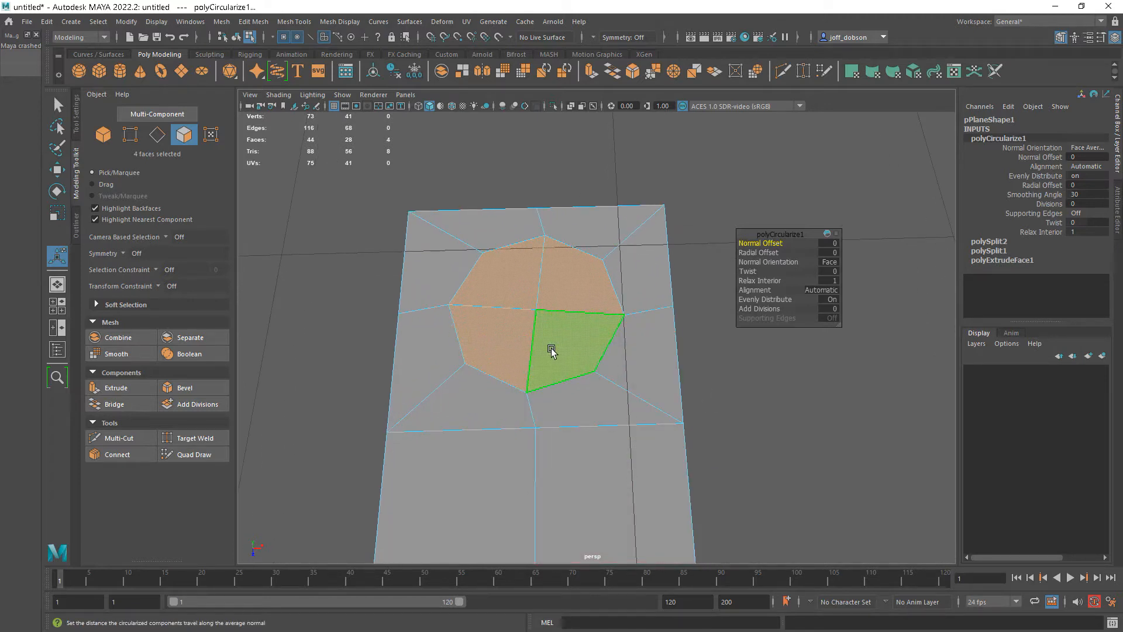
alt+drag(709, 406, 597, 419)
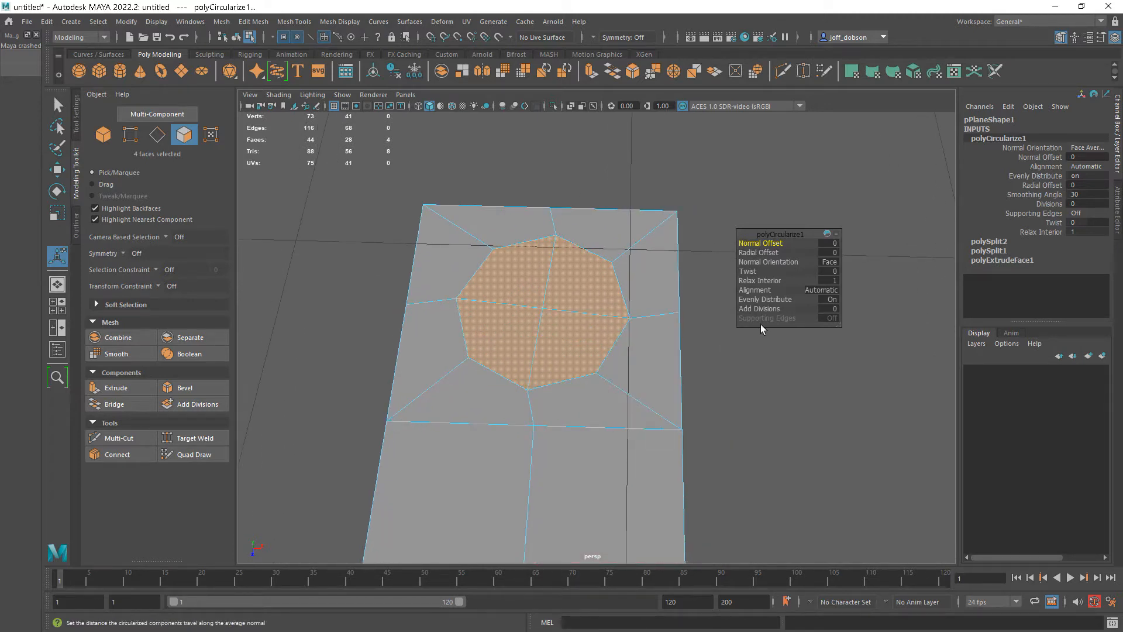
ctrl+click(753, 272)
mouse_move(770, 269)
ctrl+mouse_down()
mouse_move(758, 272)
mouse_move(775, 270)
ctrl+mouse_up()
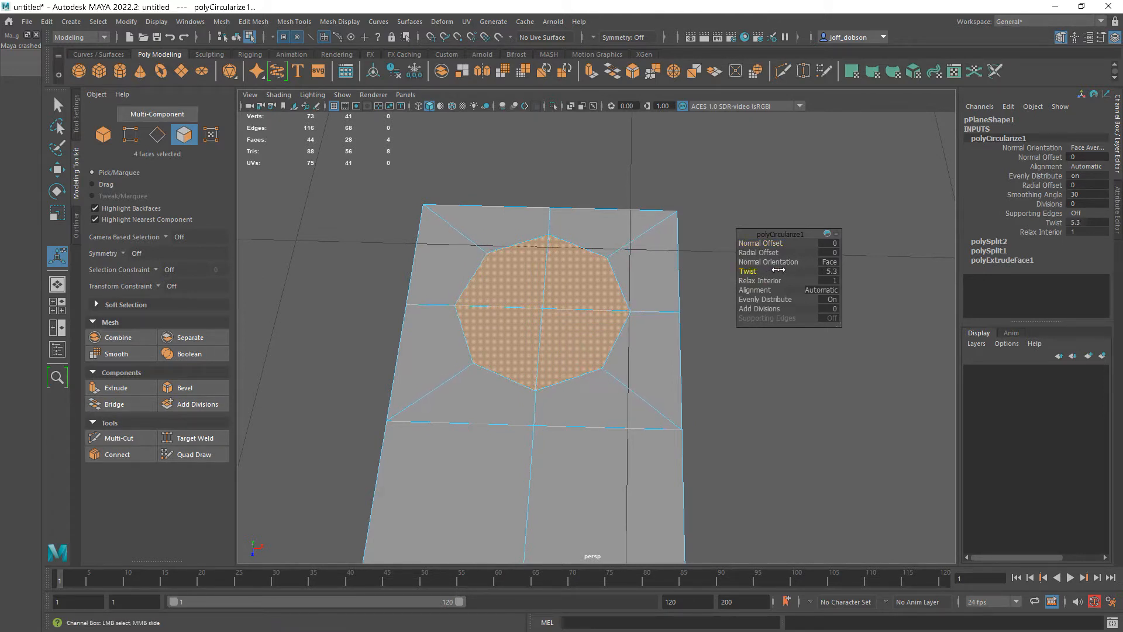
alt+drag(702, 341, 657, 386)
alt+middle_drag(613, 380, 637, 314)
alt+right_drag(637, 313, 694, 444)
alt+middle_drag(641, 376, 640, 320)
alt+drag(638, 326, 634, 341)
alt+right_drag(689, 402, 601, 338)
alt+drag(646, 380, 634, 381)
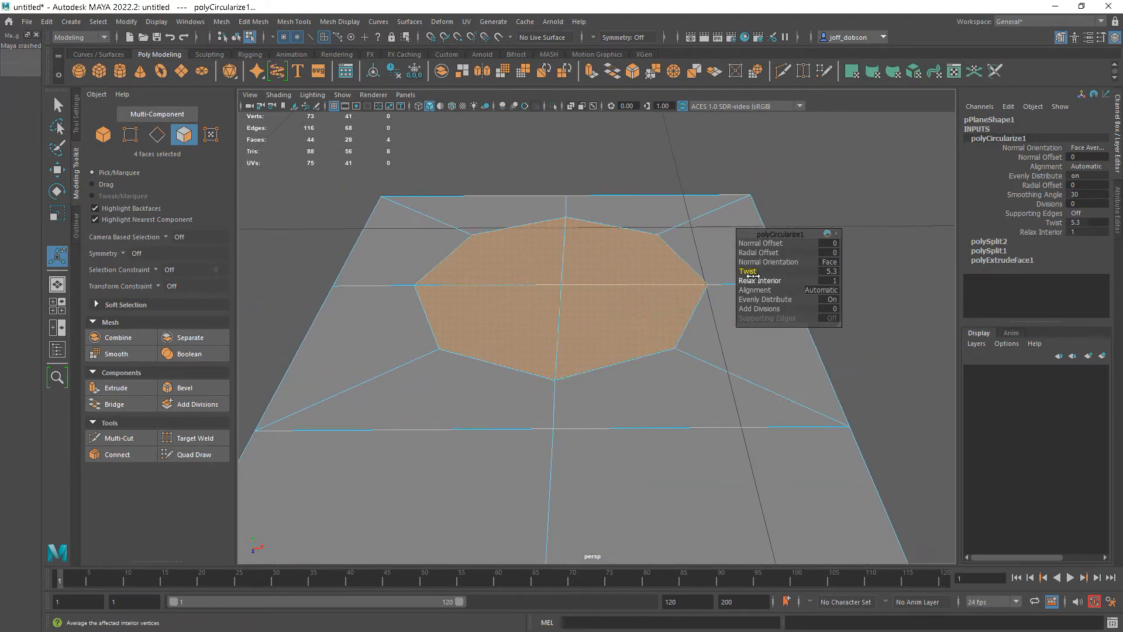
ctrl+drag(753, 271, 754, 270)
Step: Leave the circularize settings and reselect the four faces forming the circle
alt+right_drag(679, 366, 602, 360)
alt+drag(599, 363, 544, 380)
alt+right_drag(634, 409, 576, 375)
alt+drag(576, 327, 546, 333)
alt+right_drag(546, 334, 624, 366)
right_drag(625, 306, 672, 276)
alt+drag(672, 275, 587, 325)
right_drag(587, 326, 585, 335)
alt+drag(619, 344, 609, 321)
click(609, 321)
shift+click(595, 270)
shift+click(595, 271)
shift+click(626, 283)
Step: Extrude the four circle faces downward by about 0.07 cm and scale them slightly inward
alt+middle_drag(665, 331, 715, 312)
alt+right_drag(657, 328, 691, 349)
mouse_move(693, 351)
alt+mouse_down()
mouse_move(704, 334)
mouse_move(681, 354)
alt+mouse_up()
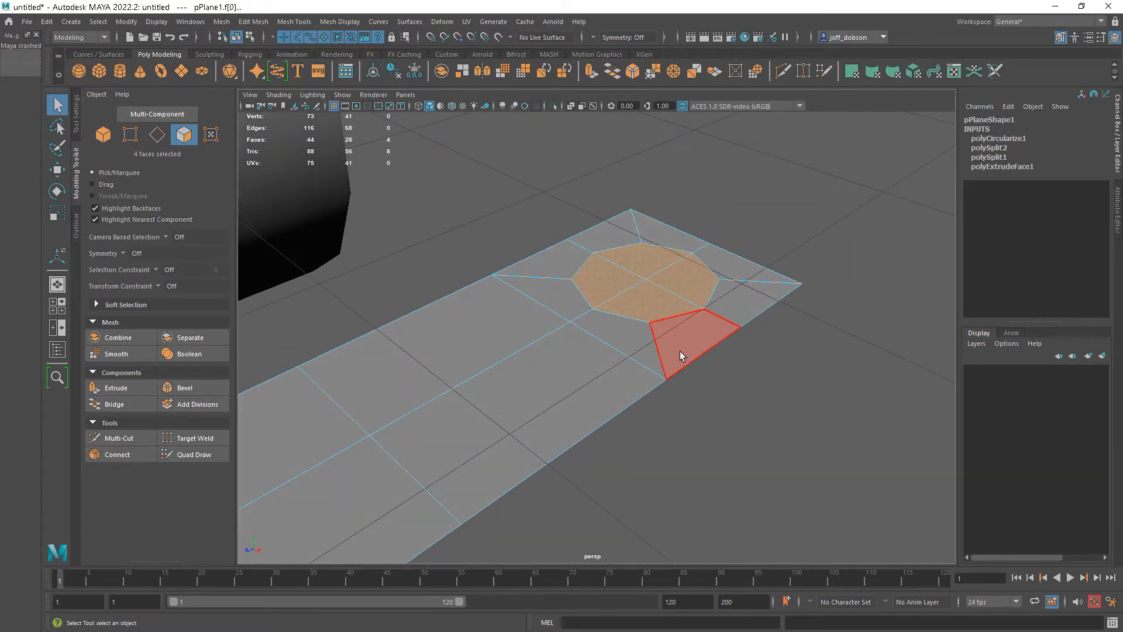
alt+drag(675, 323, 700, 333)
key(w)
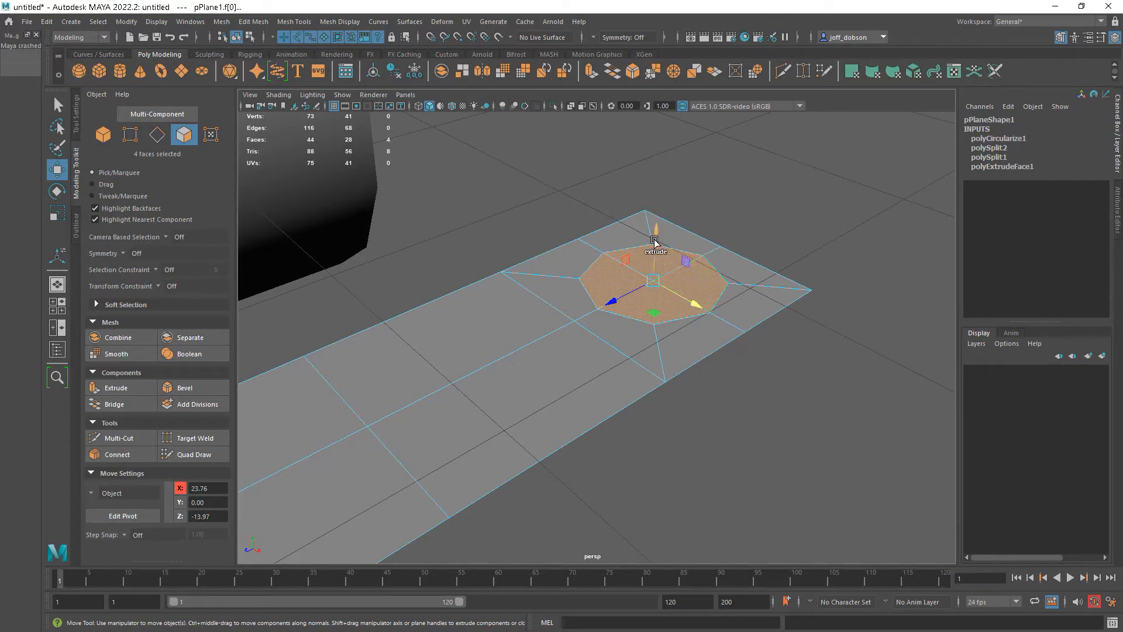
shift+drag(656, 240, 658, 242)
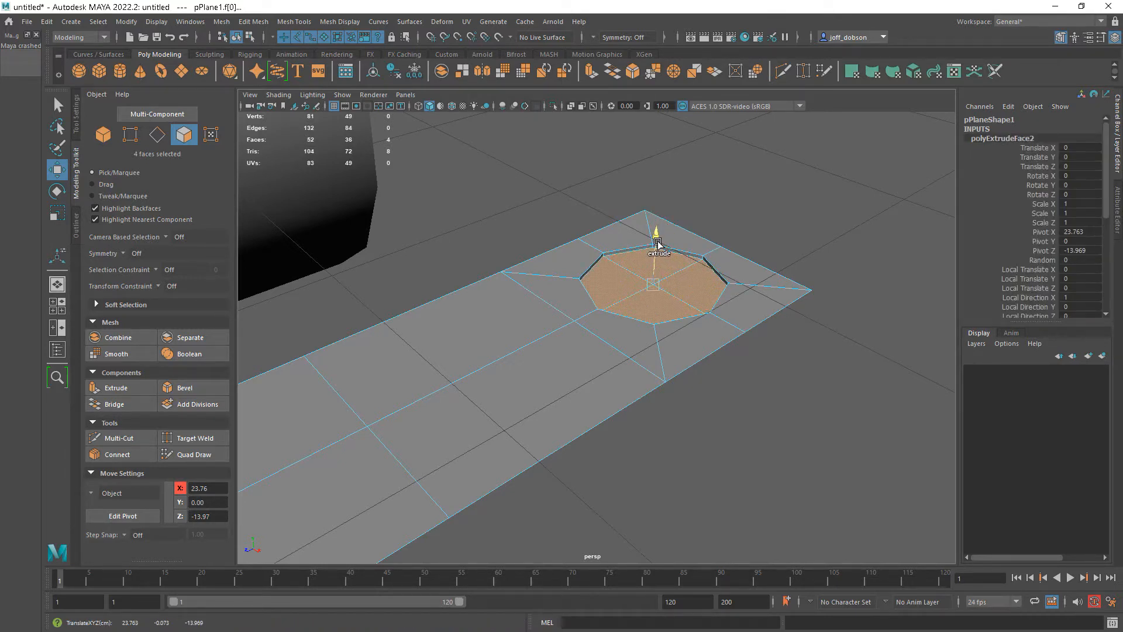
key(r)
drag(656, 282, 666, 333)
Step: Delete the extruded circle faces to open the hole, and select the plane strip in object mode
key(Delete)
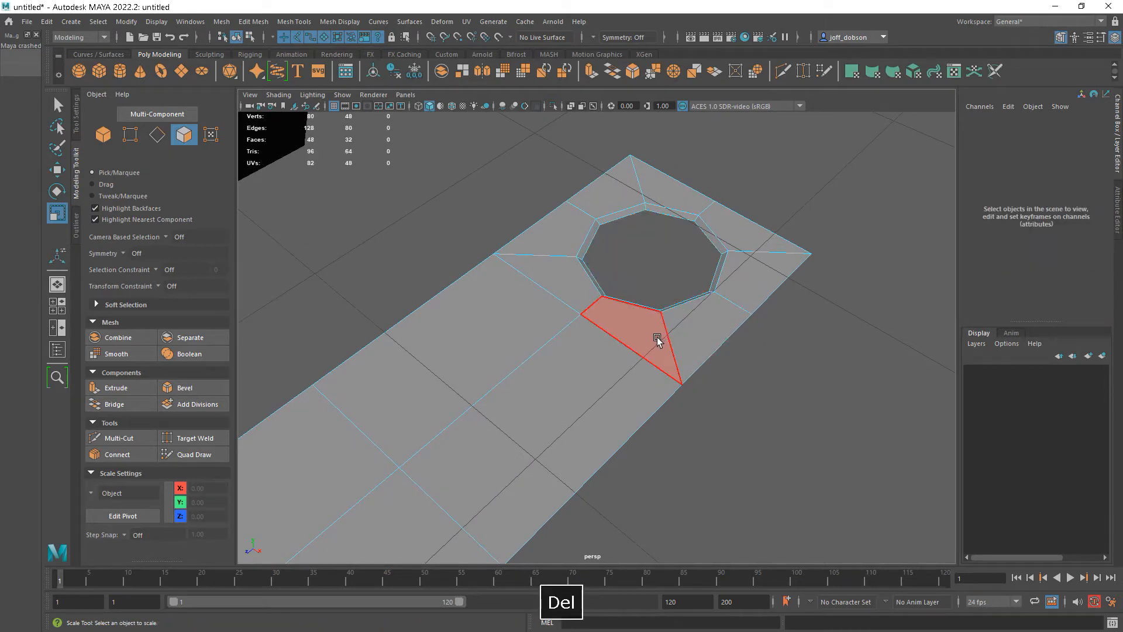
right_drag(672, 263, 748, 243)
click(789, 290)
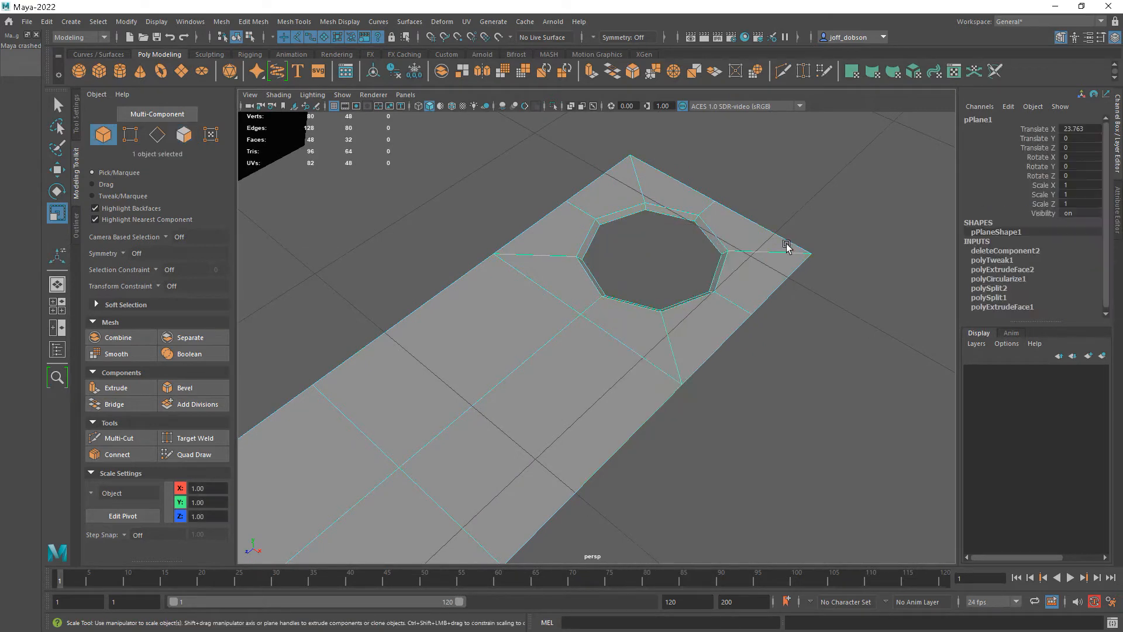
click(763, 310)
alt+drag(760, 319, 754, 382)
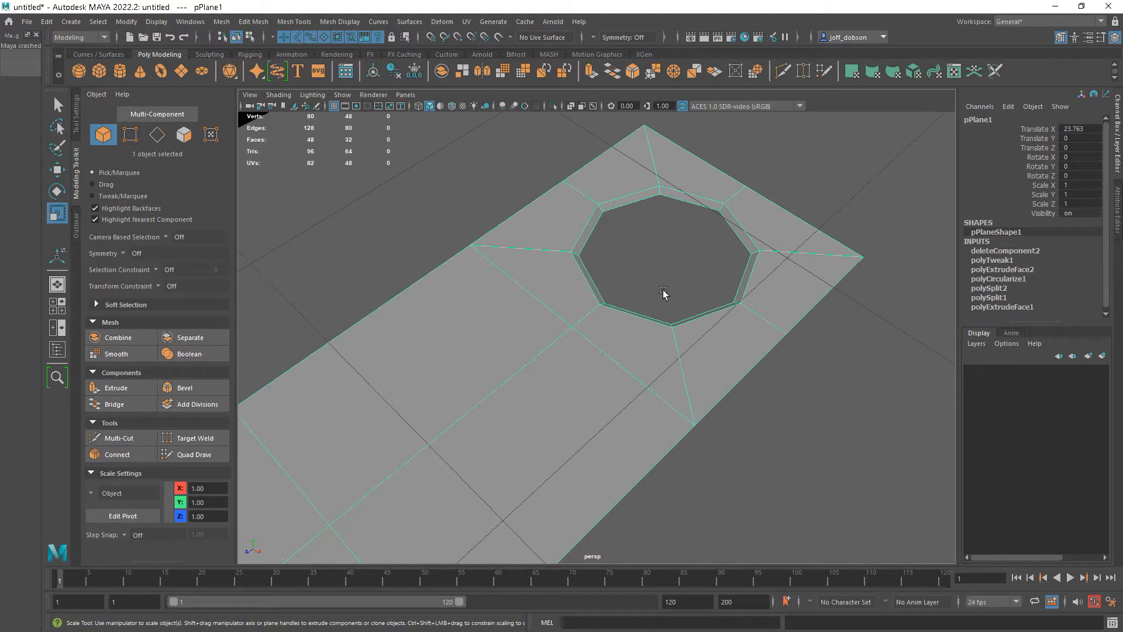
Step: Preview the plane strip's hole in smooth mesh display, then restore the unsmoothed display
key(3)
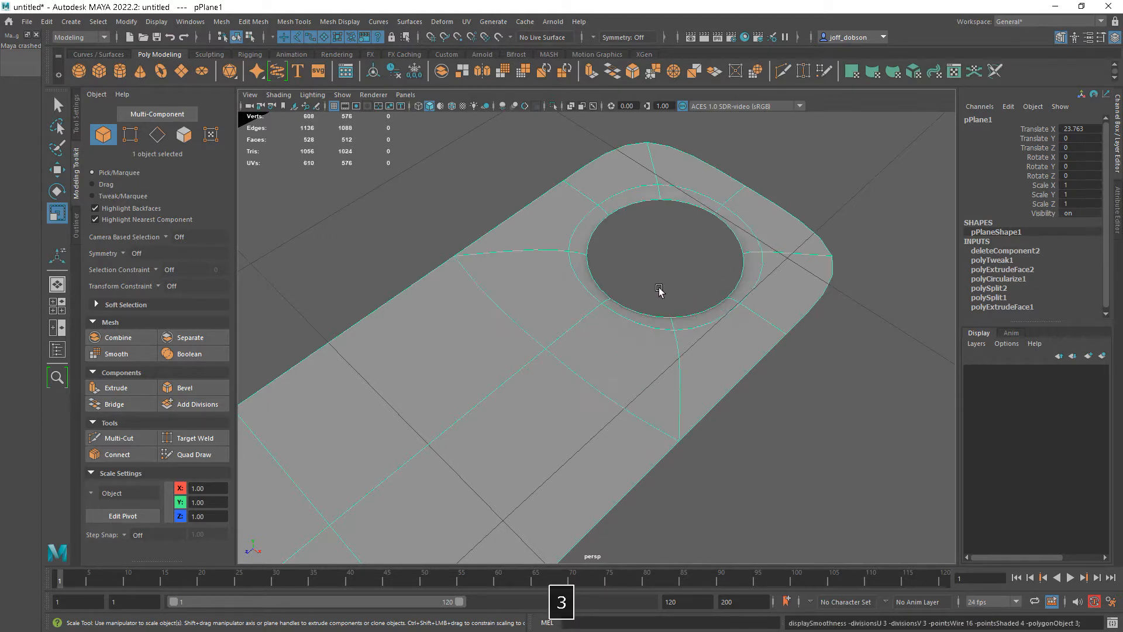
click(824, 384)
alt+right_drag(824, 384, 690, 330)
alt+drag(690, 330, 697, 351)
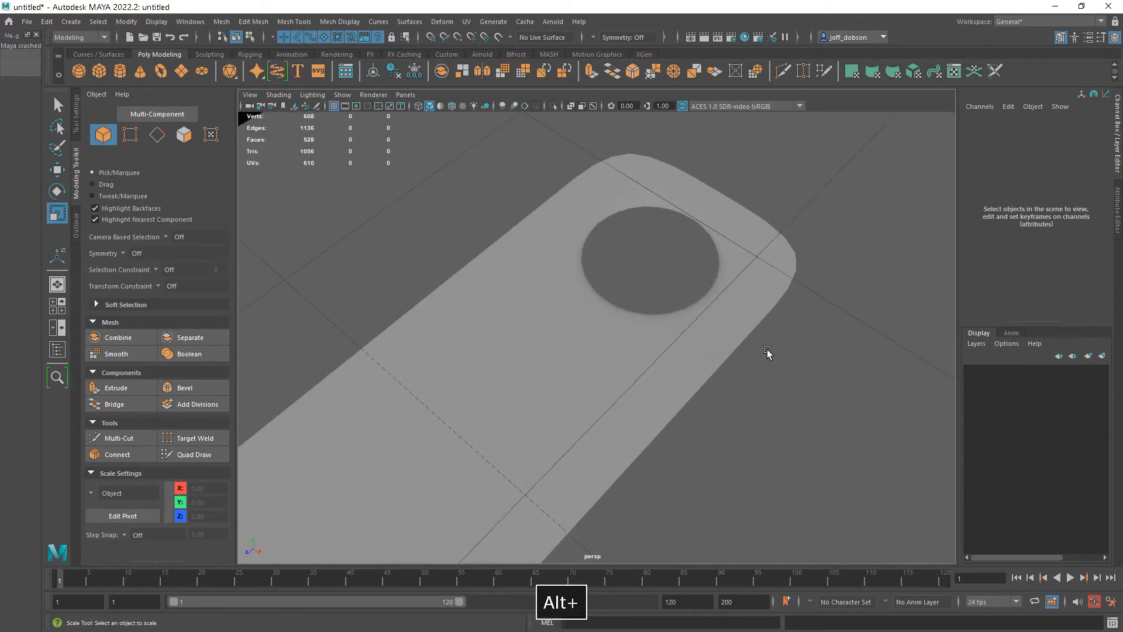
click(712, 351)
key(1)
alt+right_drag(737, 350, 721, 374)
alt+middle_drag(721, 374, 719, 401)
alt+right_drag(661, 370, 693, 389)
alt+drag(709, 388, 710, 386)
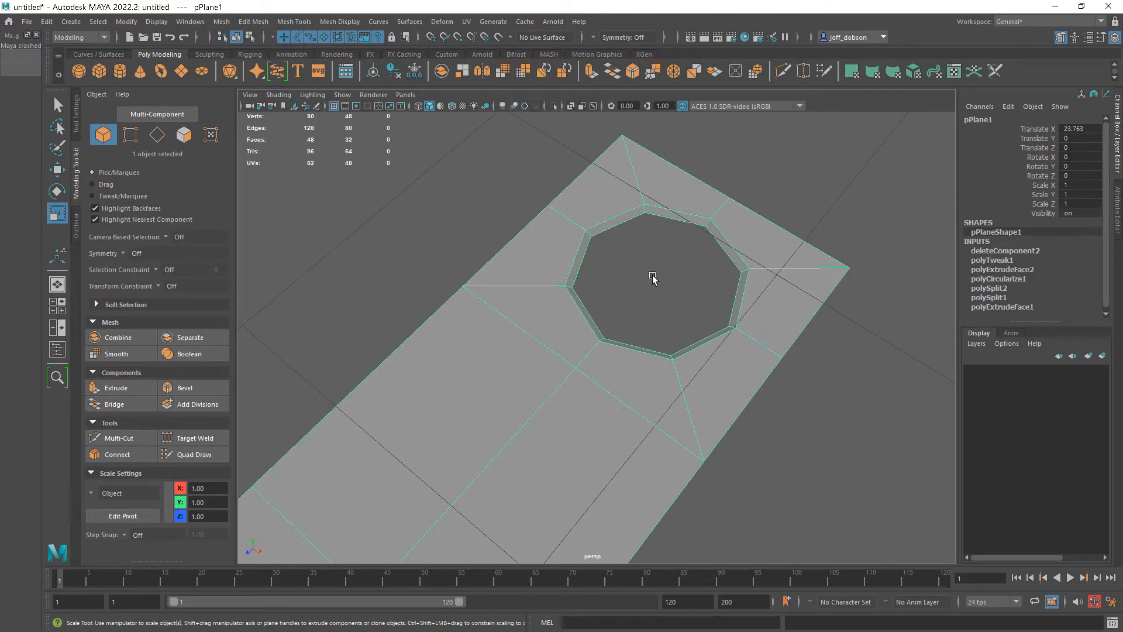
Step: Bevel the hole's outer rim edge loop with a Fraction of 0.25 and return to object mode
mouse_move(627, 333)
alt+mouse_down()
mouse_move(643, 337)
mouse_move(628, 340)
alt+mouse_up()
alt+right_drag(627, 339, 632, 266)
double_click(630, 334)
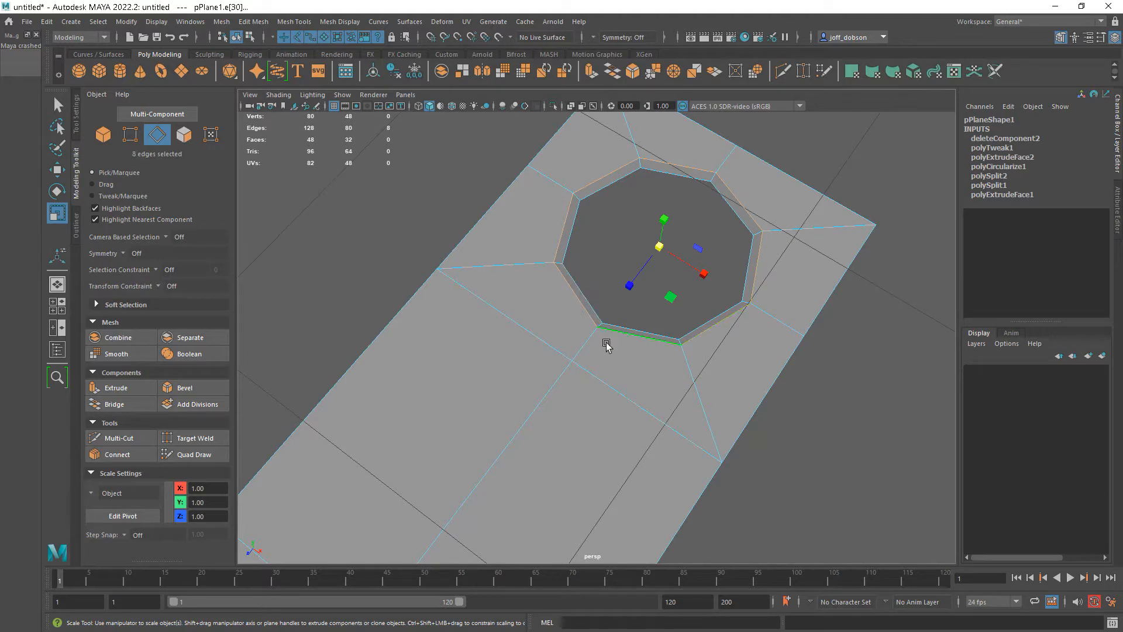
key(ctrl+b)
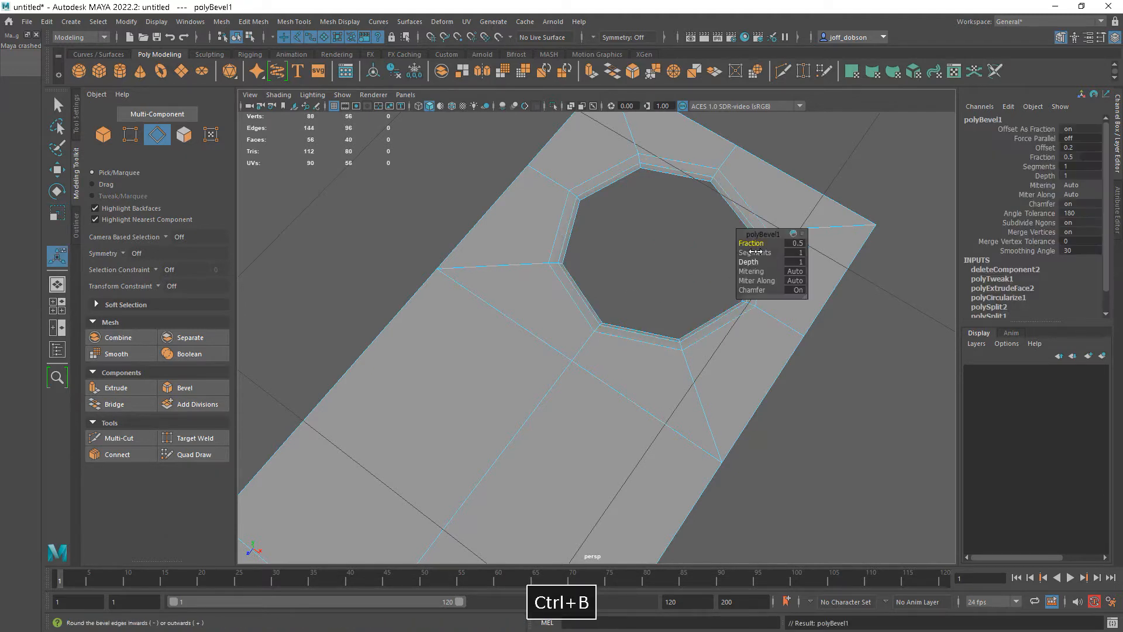
ctrl+drag(756, 243, 748, 243)
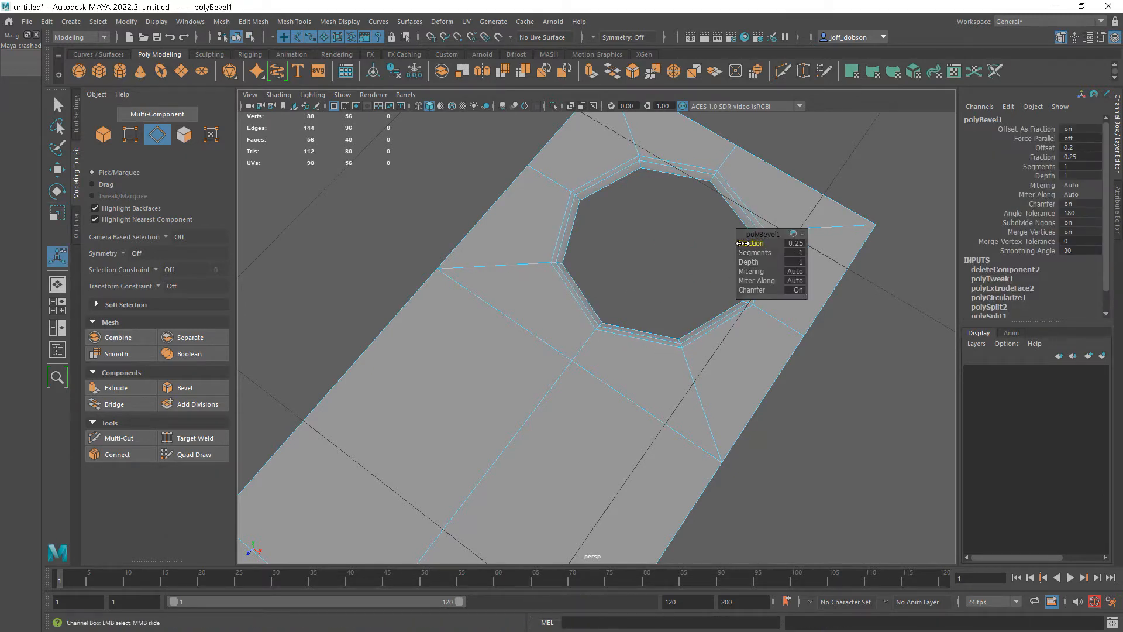
right_drag(731, 229, 792, 188)
click(830, 173)
click(793, 213)
Step: Compare the bevelled hole in smoothed and unsmoothed display, ending with the unsmoothed mesh
key(3)
click(835, 396)
alt+drag(835, 396, 696, 451)
click(655, 439)
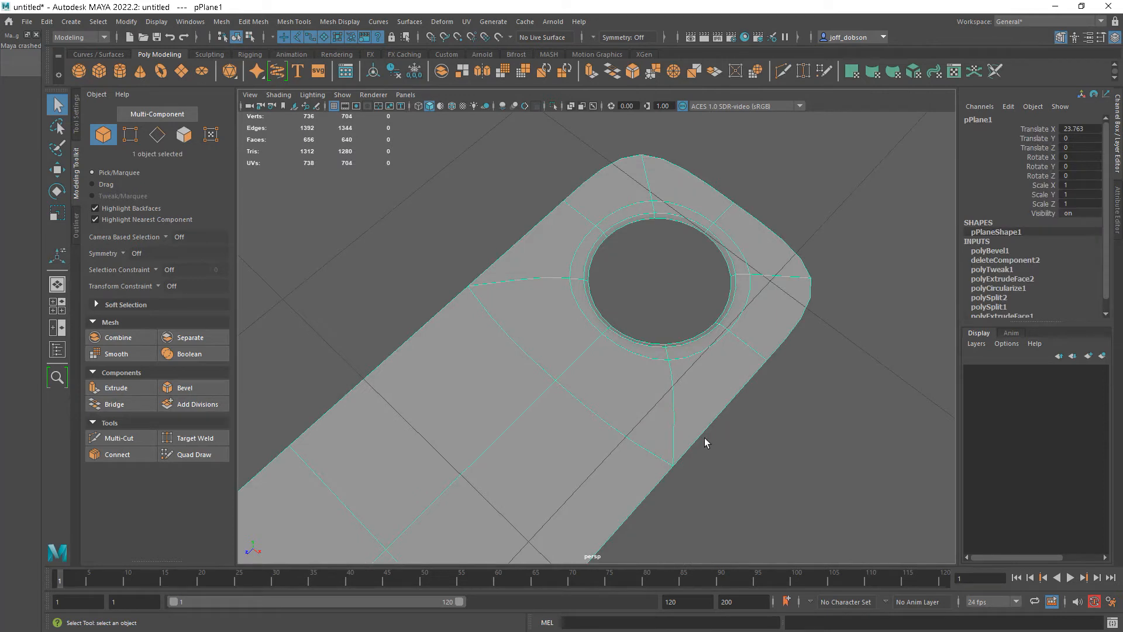
key(1)
alt+drag(834, 463, 804, 453)
key(3)
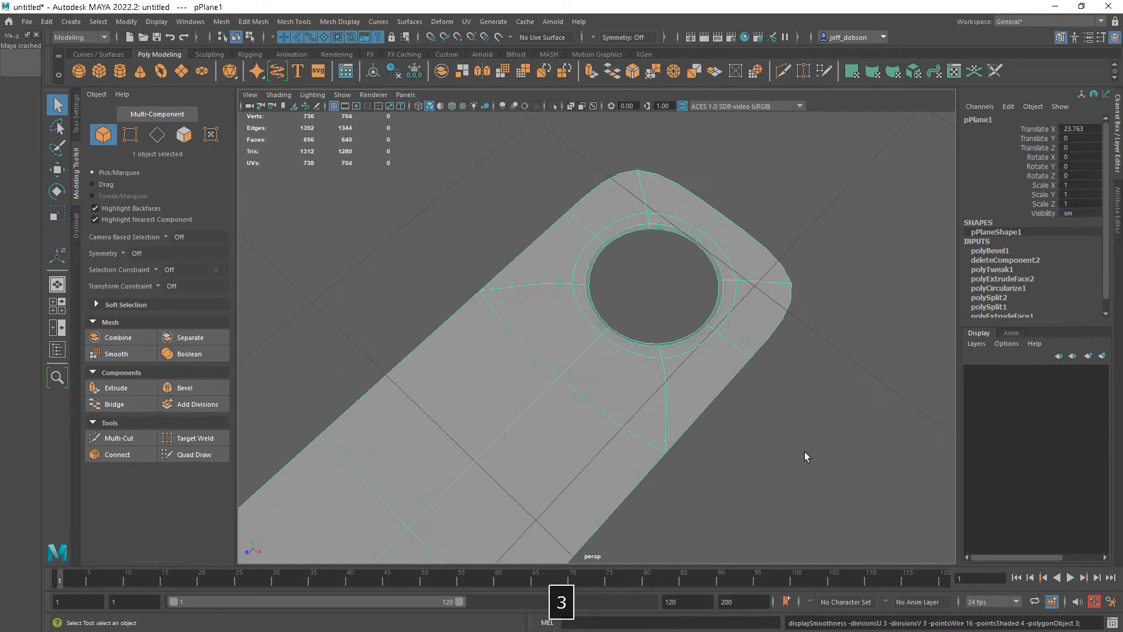
key(1)
Step: Duplicate the plane strip and move the copy along X to about 31.88, beside the original
alt+right_drag(805, 454, 606, 345)
alt+middle_drag(606, 346, 707, 321)
alt+drag(747, 369, 784, 367)
alt+right_drag(805, 414, 539, 303)
alt+middle_drag(539, 304, 560, 256)
mouse_move(610, 302)
alt+mouse_down()
mouse_move(628, 312)
mouse_move(619, 308)
alt+mouse_up()
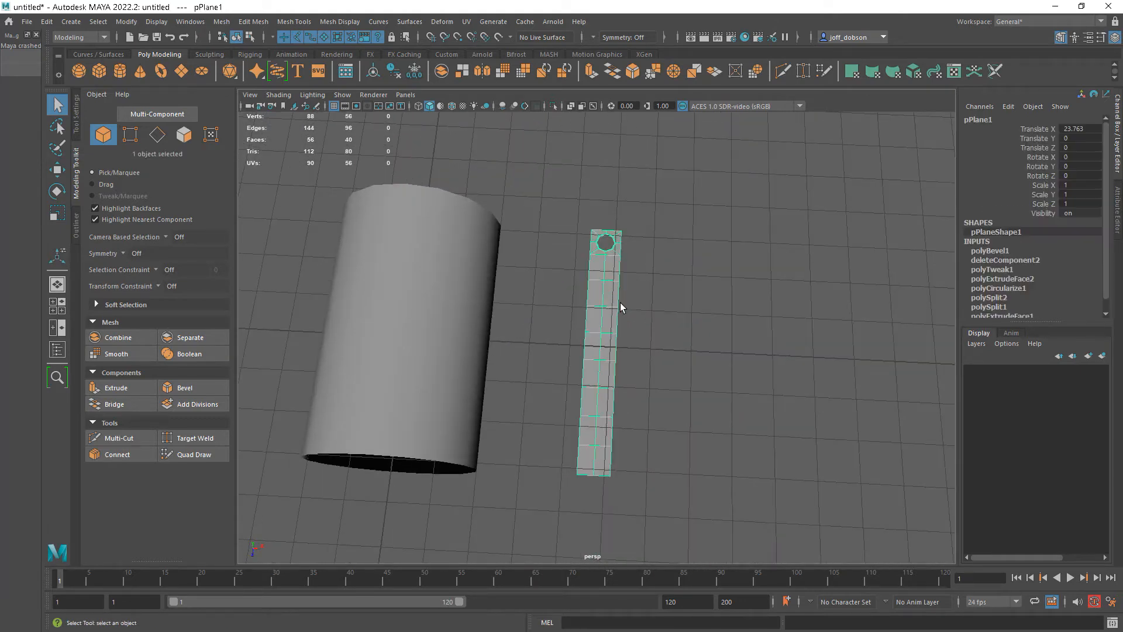
key(w)
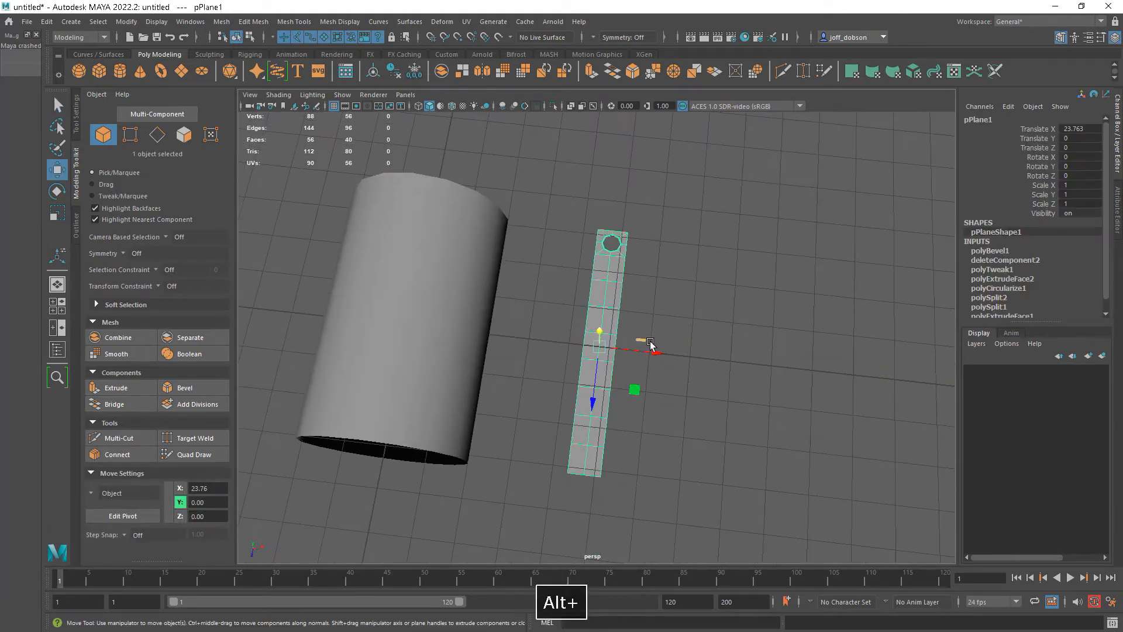
key(ctrl+d)
drag(648, 355, 705, 358)
Step: Delete all faces of the duplicate strip except the hole segment, and select the remaining tile as an object
alt+drag(776, 358, 699, 372)
right_drag(606, 298, 613, 343)
alt+drag(612, 343, 696, 402)
drag(688, 496, 607, 258)
key(Delete)
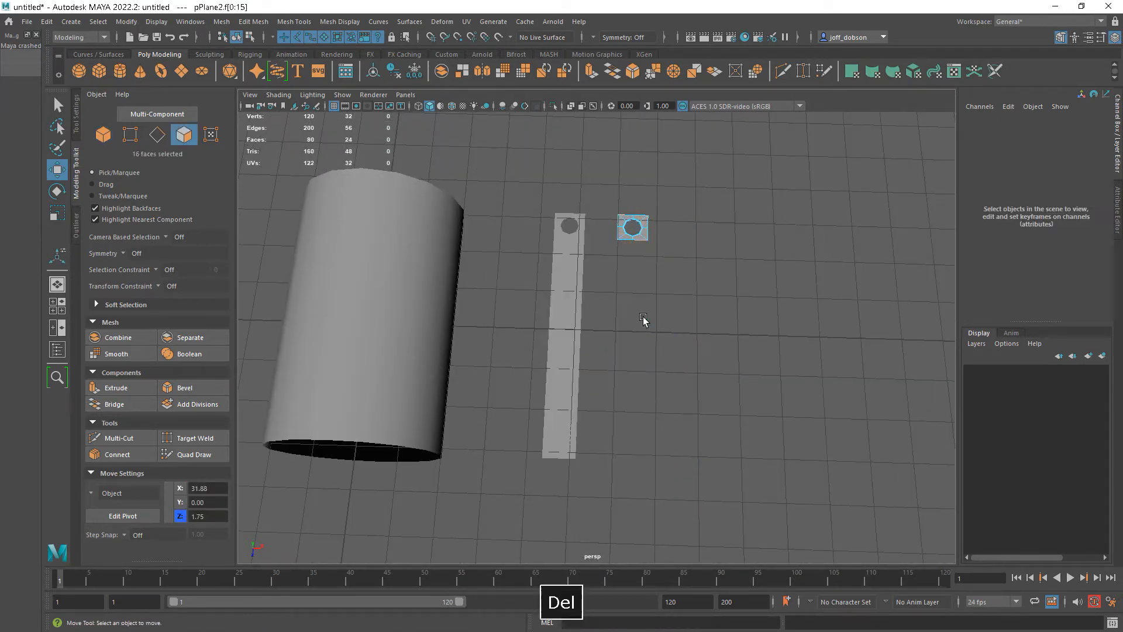
right_drag(642, 224, 698, 206)
click(702, 258)
click(633, 235)
Step: Turn on wireframe on shaded display for the meshes in the perspective view
alt+drag(636, 279, 656, 296)
alt+middle_drag(656, 296, 642, 328)
alt+drag(641, 328, 643, 334)
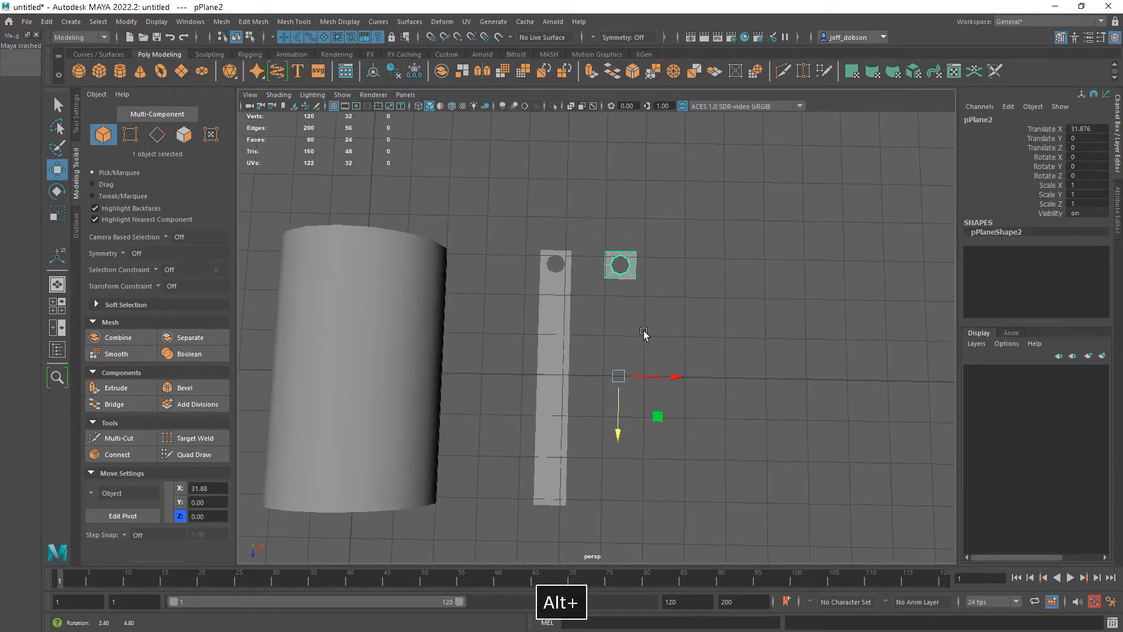
alt+right_drag(626, 314, 686, 353)
alt+middle_drag(707, 340, 716, 308)
alt+drag(699, 314, 705, 319)
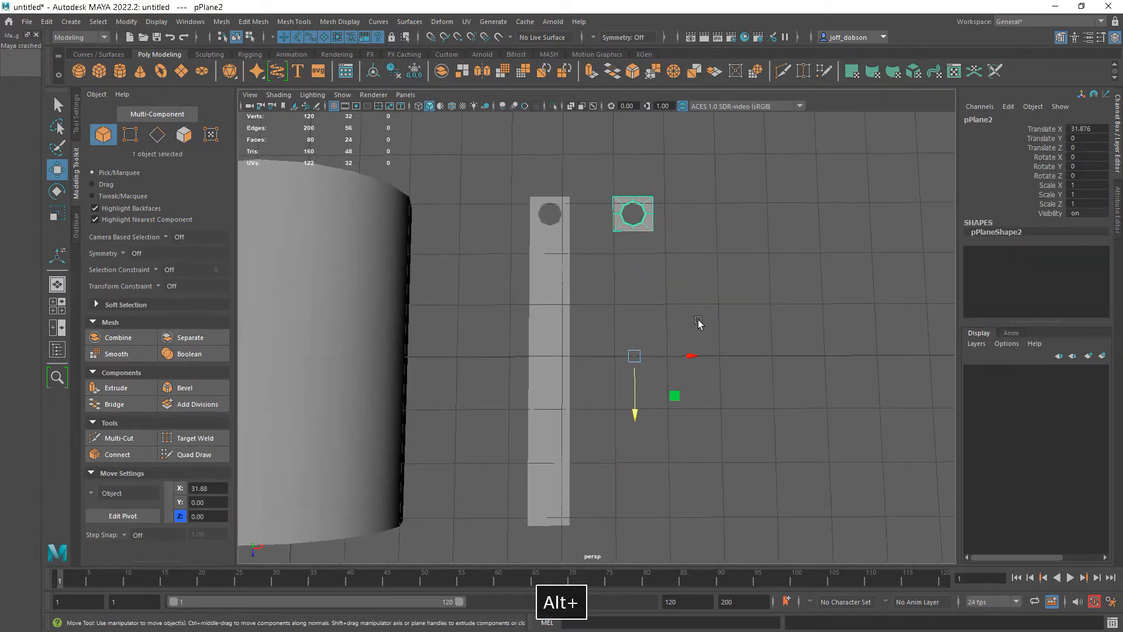
alt+drag(559, 285, 704, 298)
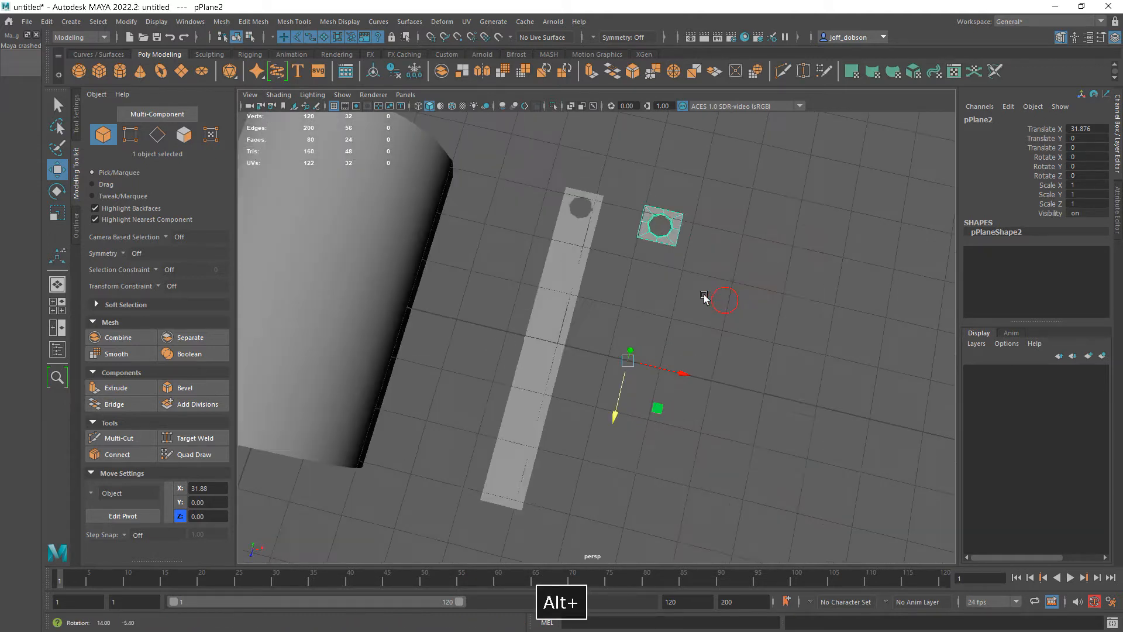
key(alt+5)
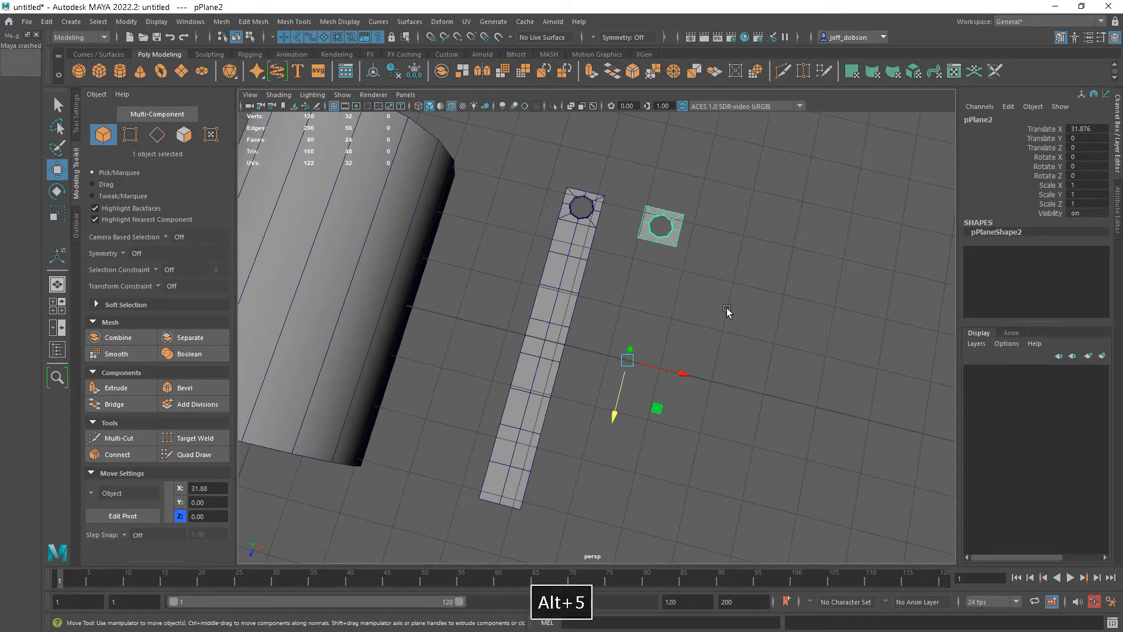
alt+drag(726, 312, 652, 286)
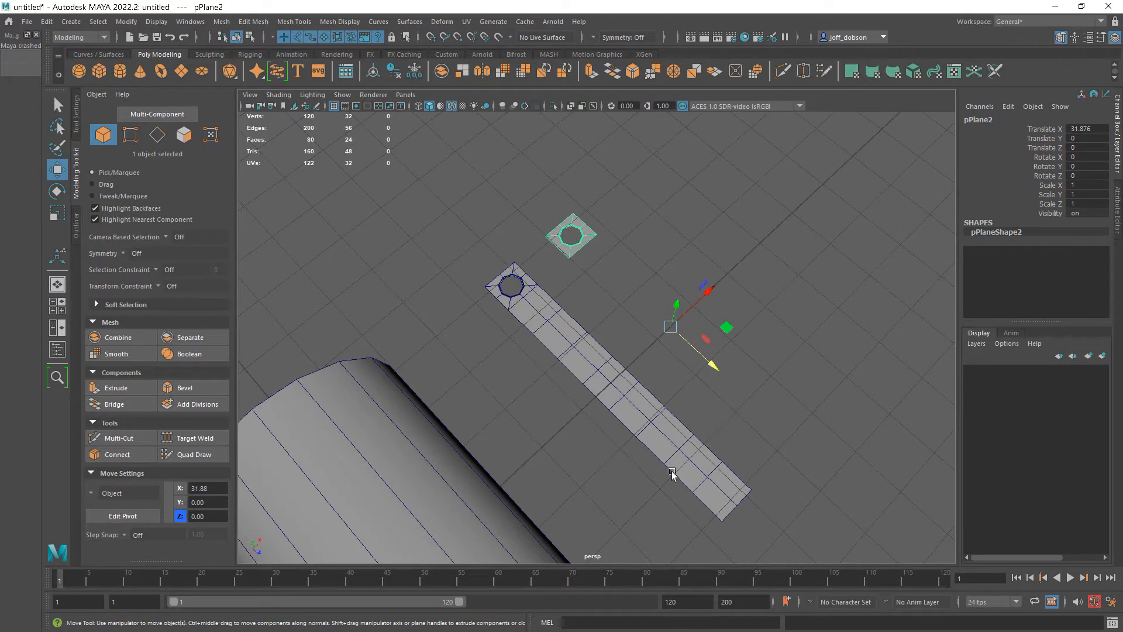
alt+drag(605, 291, 617, 304)
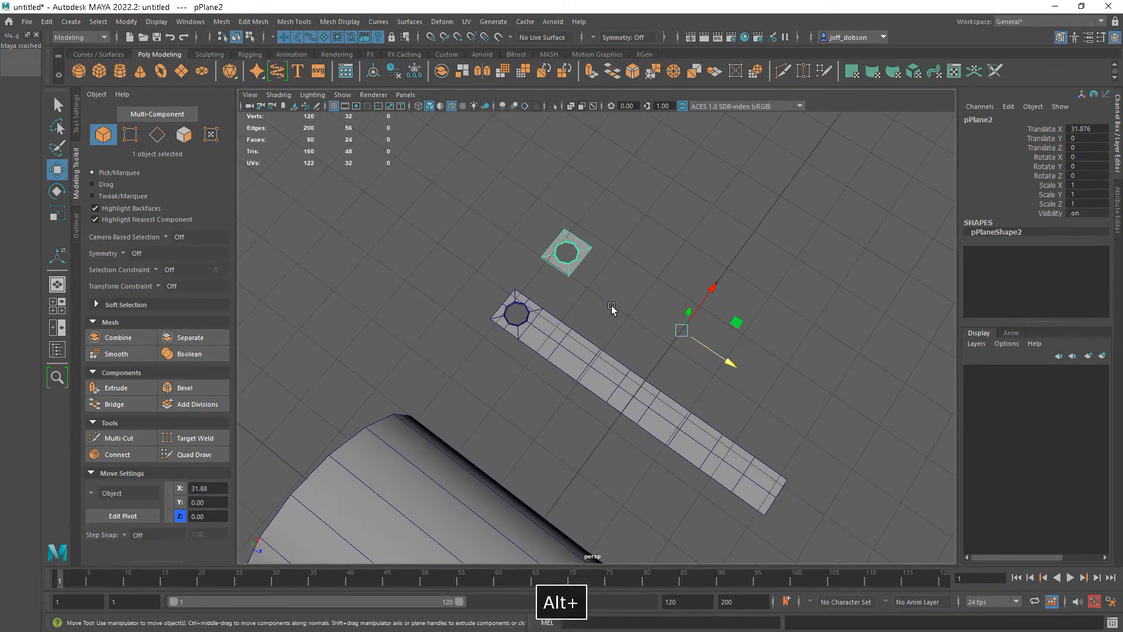
Step: Snap the hole tile's pivot to its outer-end corner vertex on the side facing the strip
key(d)
key(v)
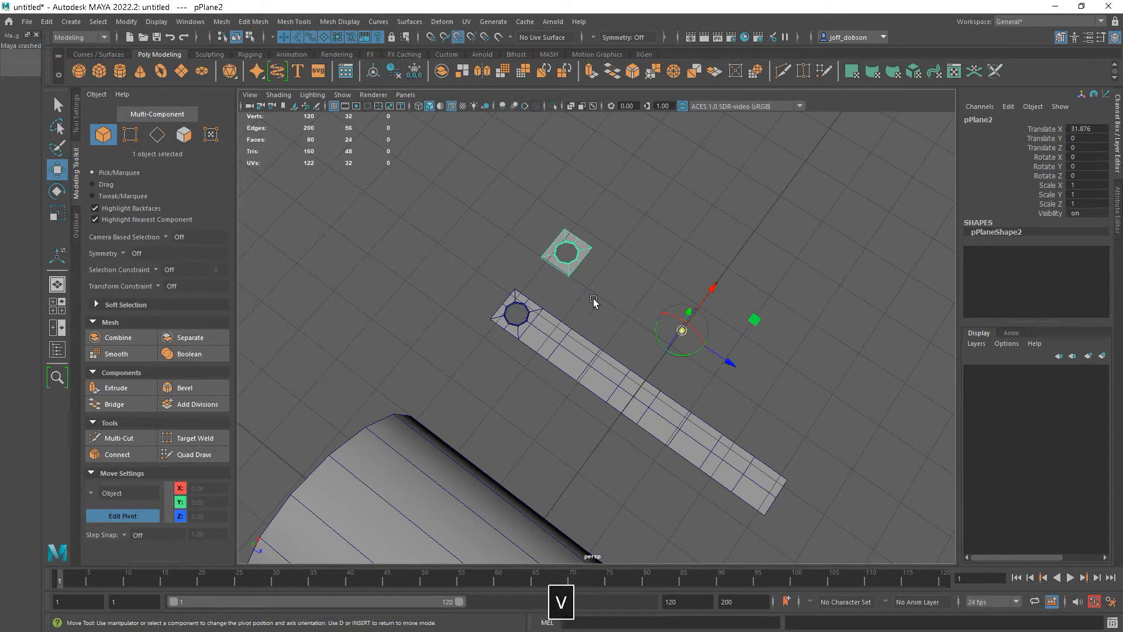
middle_drag(531, 263, 525, 266)
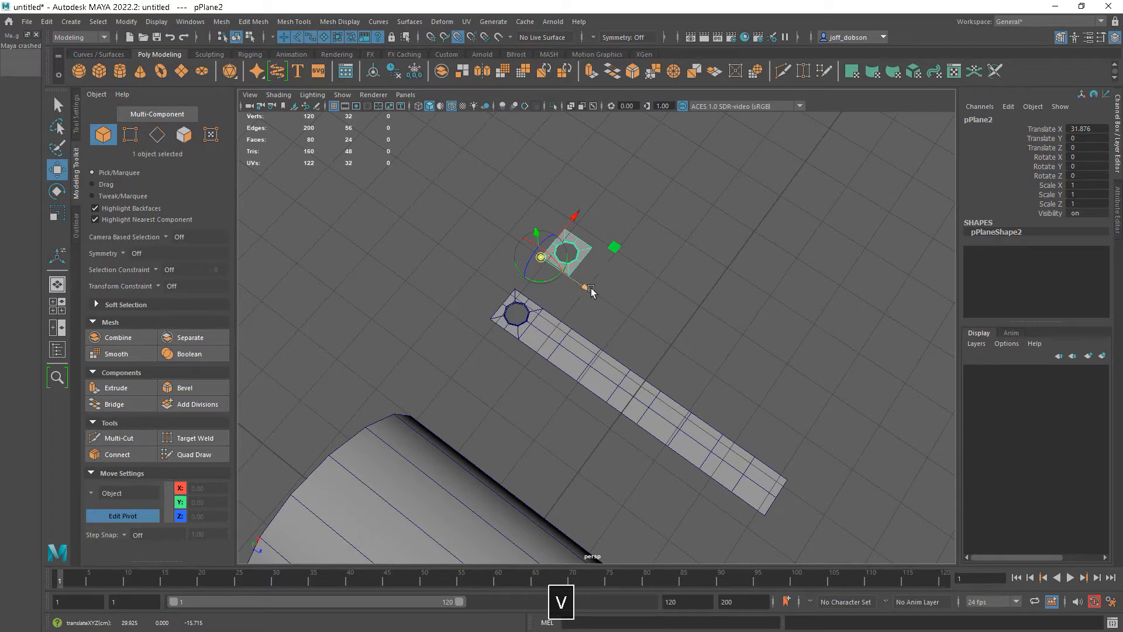
middle_drag(647, 323, 591, 289)
middle_drag(604, 189, 587, 288)
key(d)
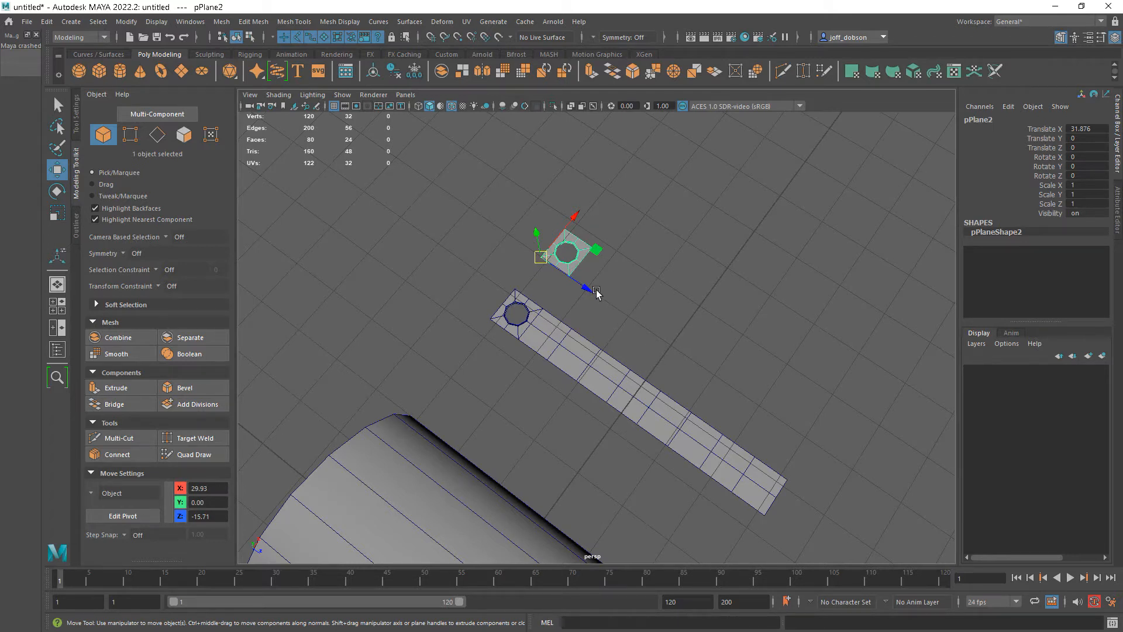
Step: Duplicate the hole tile and vertex-snap the copy along Z to 3.492, flush against the end of the original tile
alt+drag(641, 319, 649, 374)
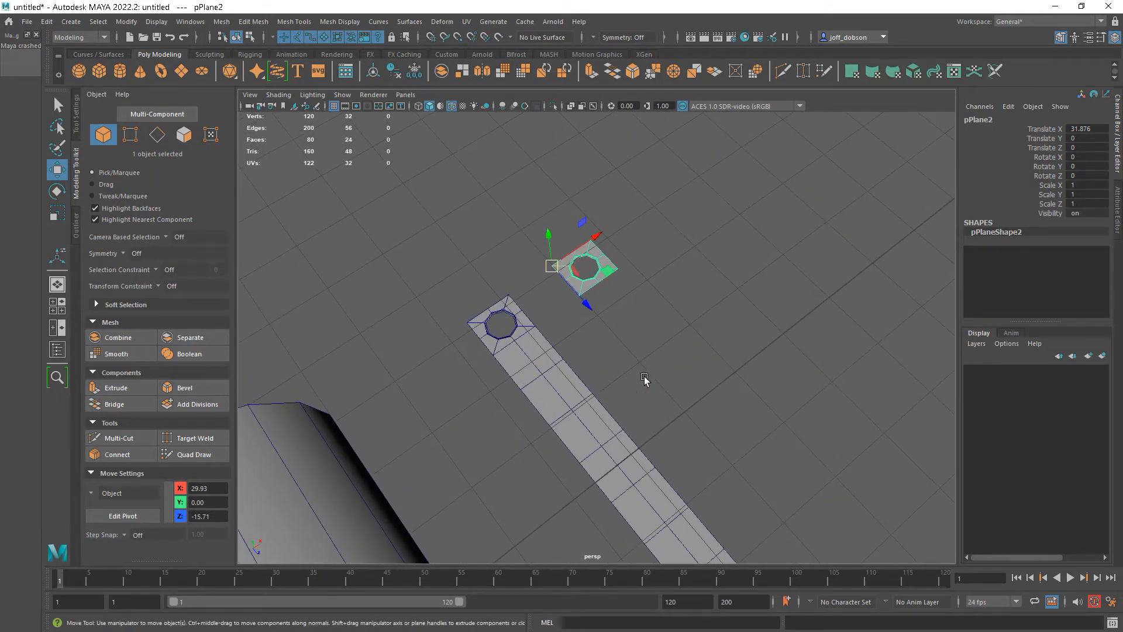
key(ctrl+d)
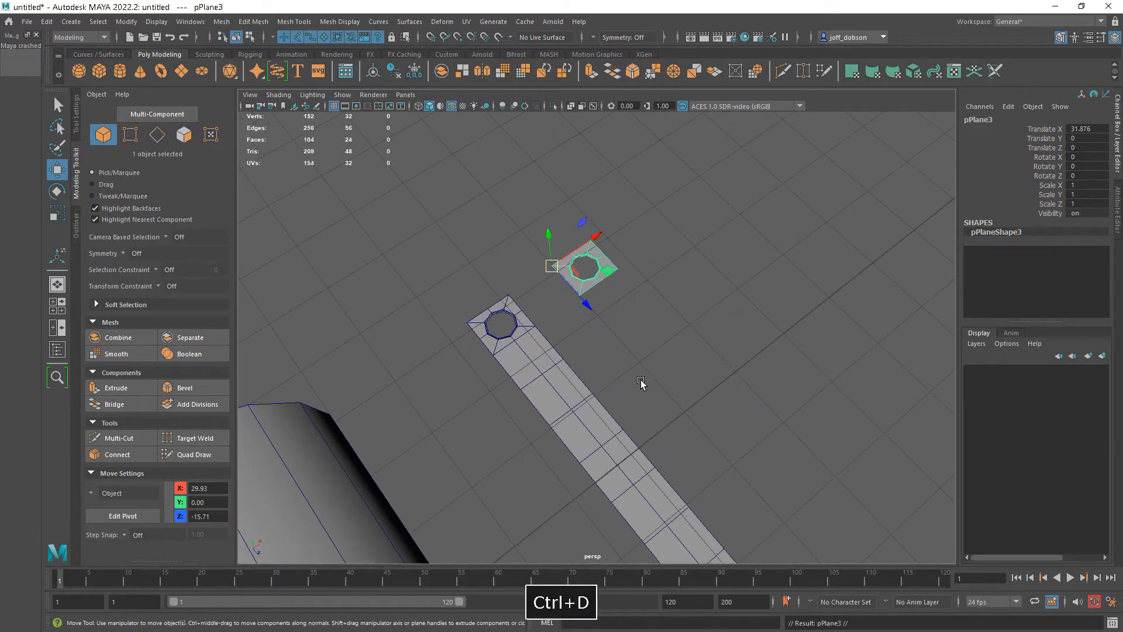
key(v)
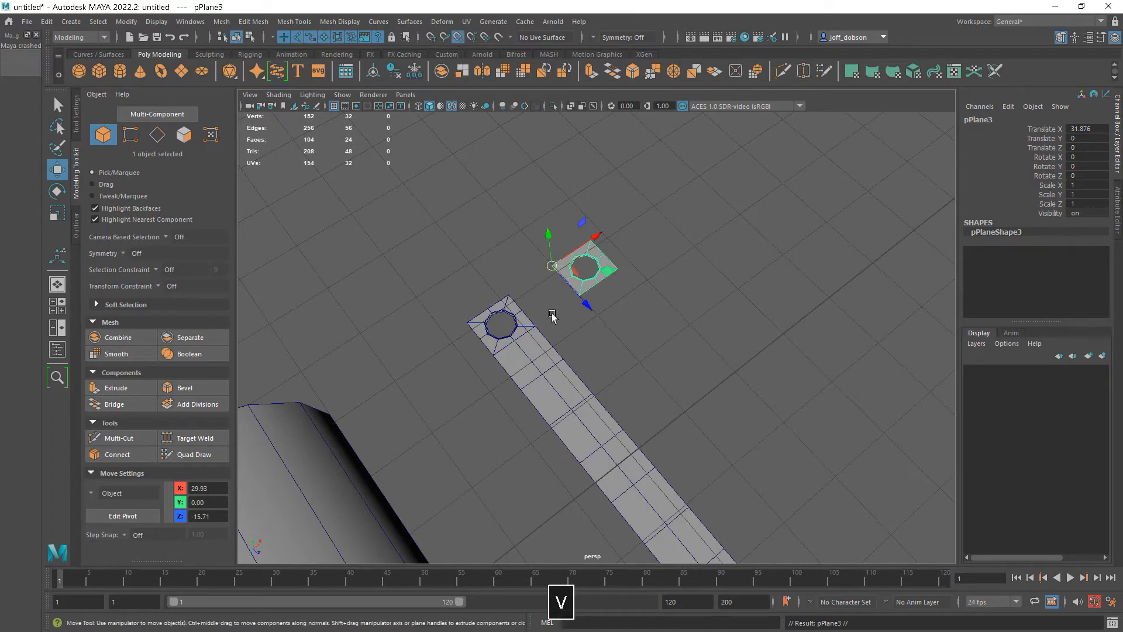
drag(583, 301, 578, 295)
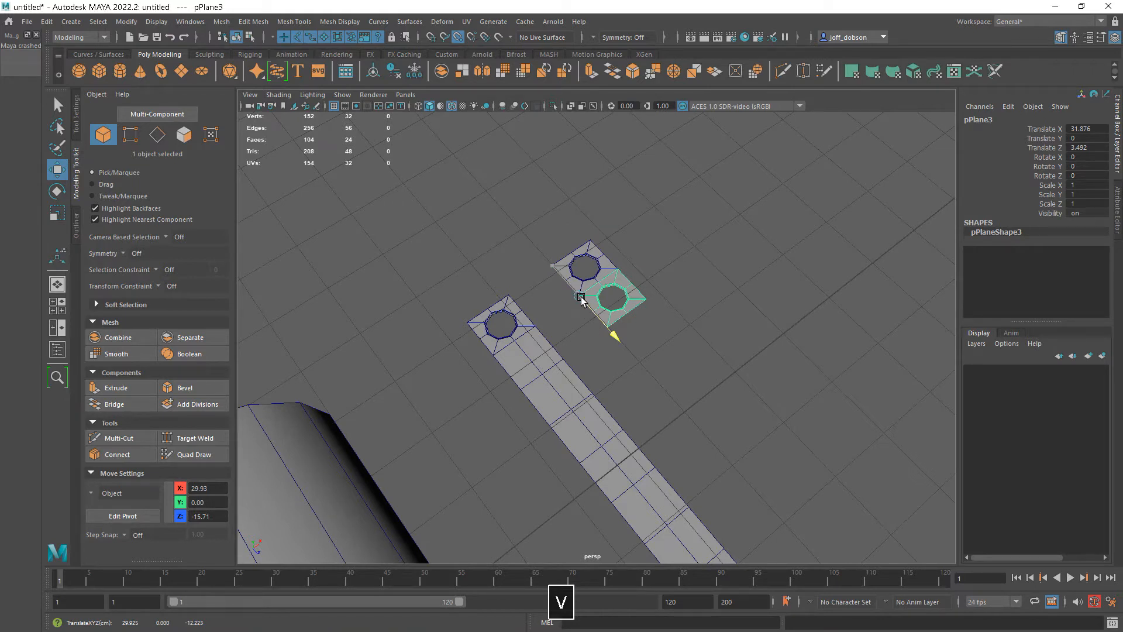
drag(581, 296, 581, 297)
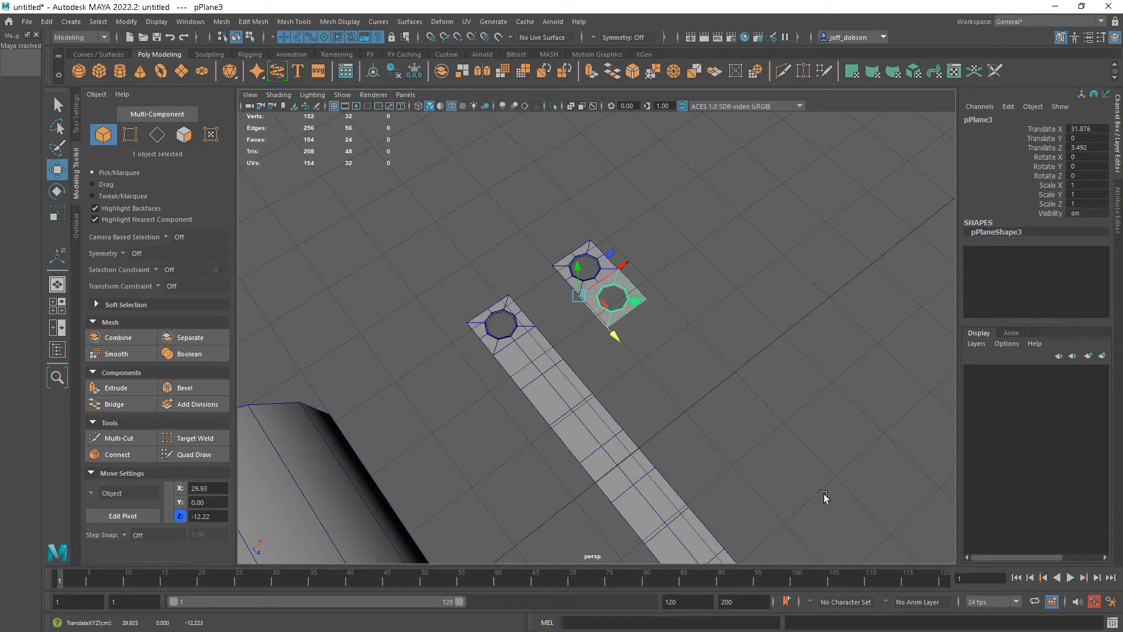
Step: Repeat Duplicate with Transform on the hole tile to build a continuous strip of nine tiles along Z
alt+right_drag(824, 496, 707, 374)
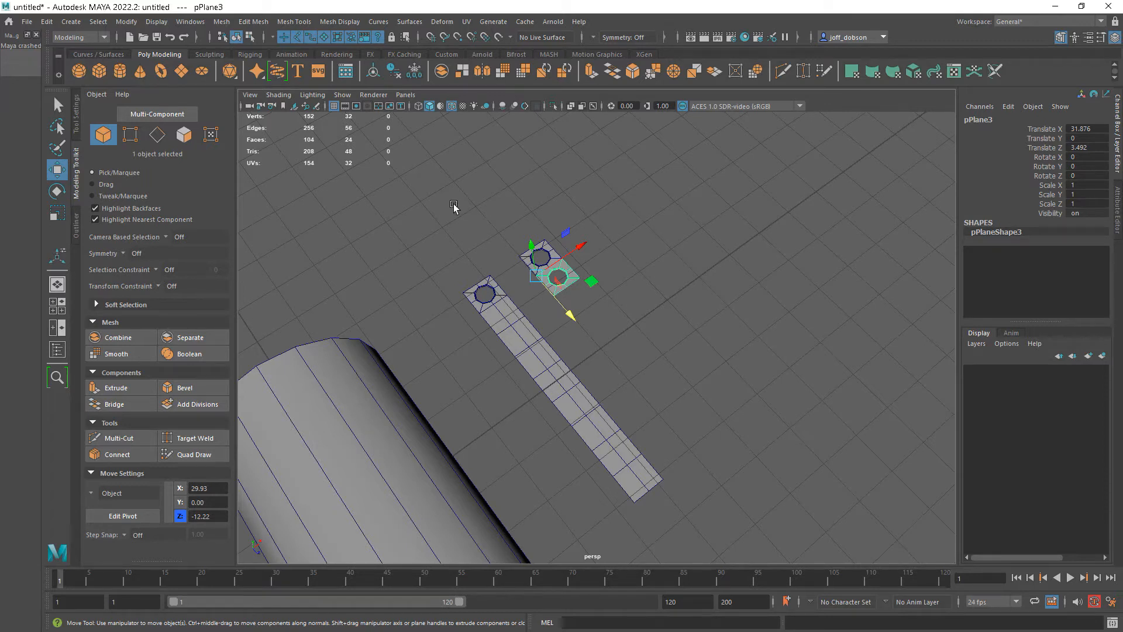
click(47, 21)
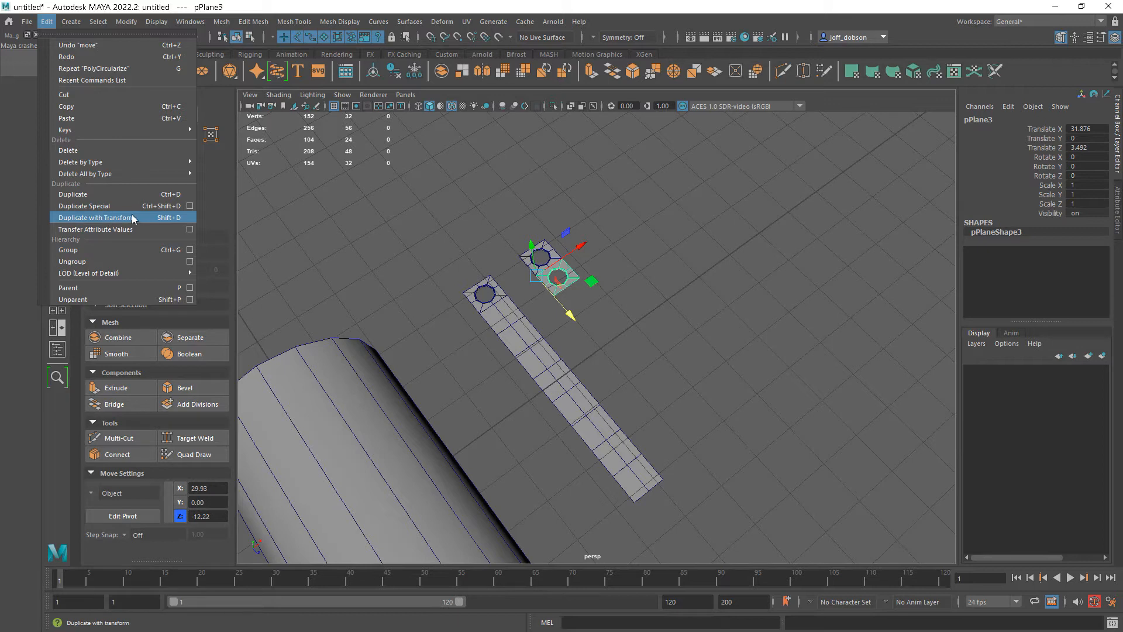
click(284, 8)
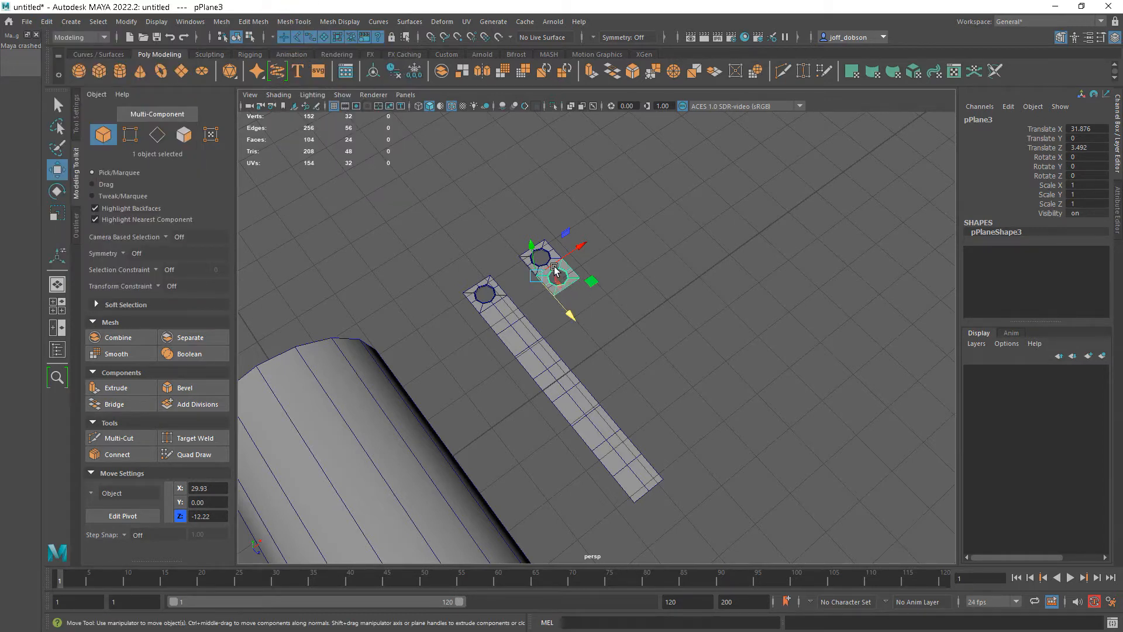
key(shift+d)
key(shift+d)
key(shift+d)
key(shift+d)
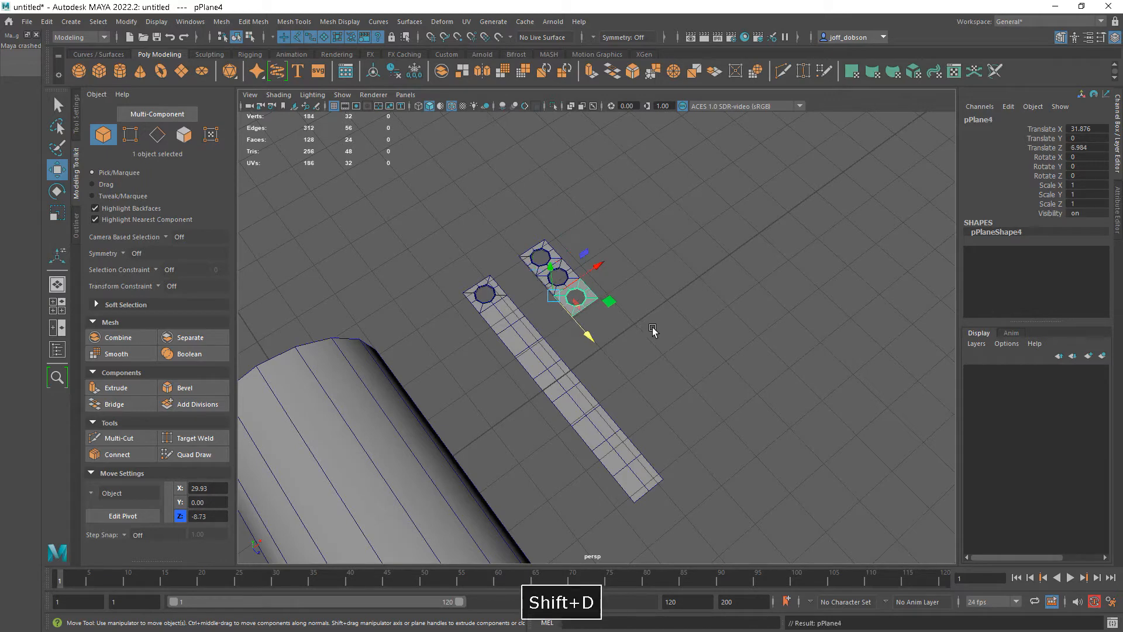
key(shift+d)
key(shift+d)
key(shift+d)
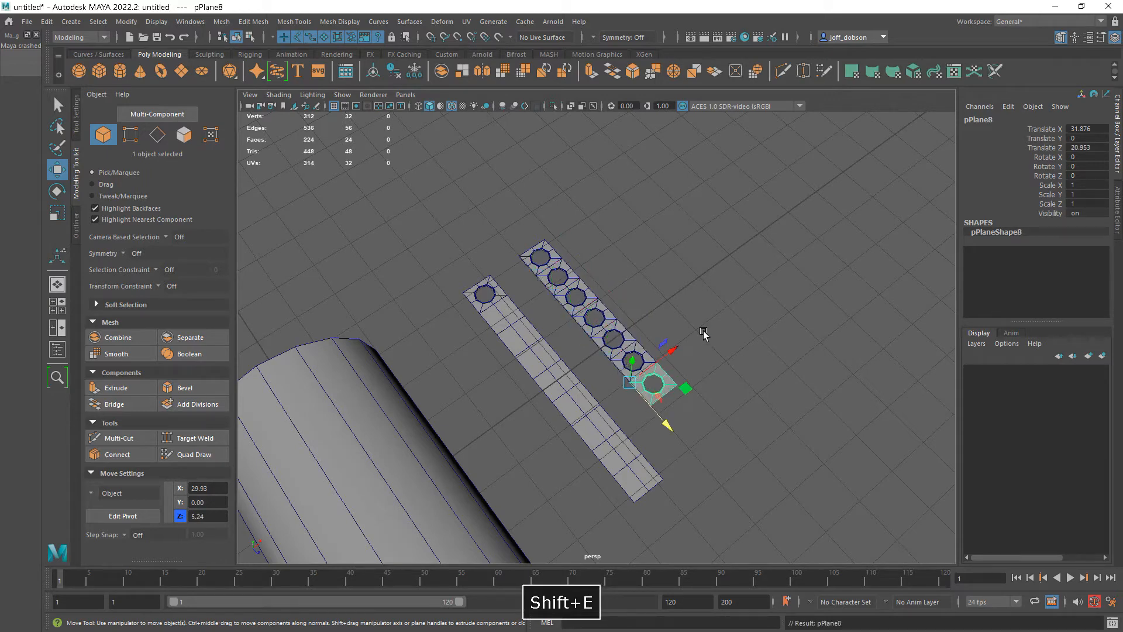
Step: Select all nine hole tiles and combine them into one mesh
click(789, 412)
alt+drag(797, 426, 724, 434)
alt+drag(592, 471, 572, 486)
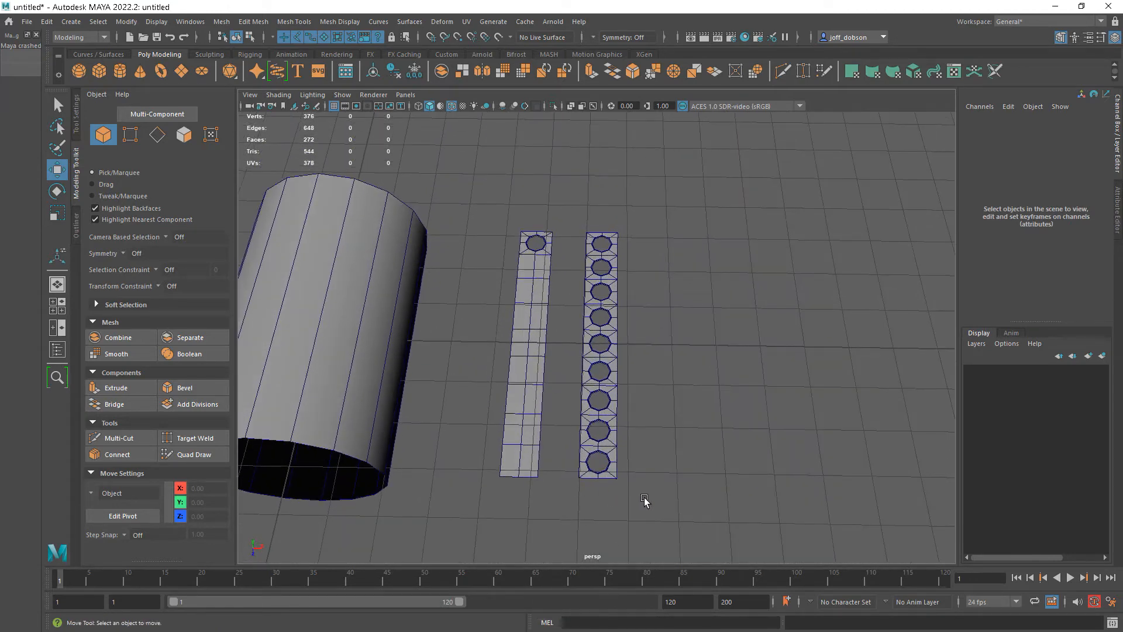
drag(685, 196, 609, 487)
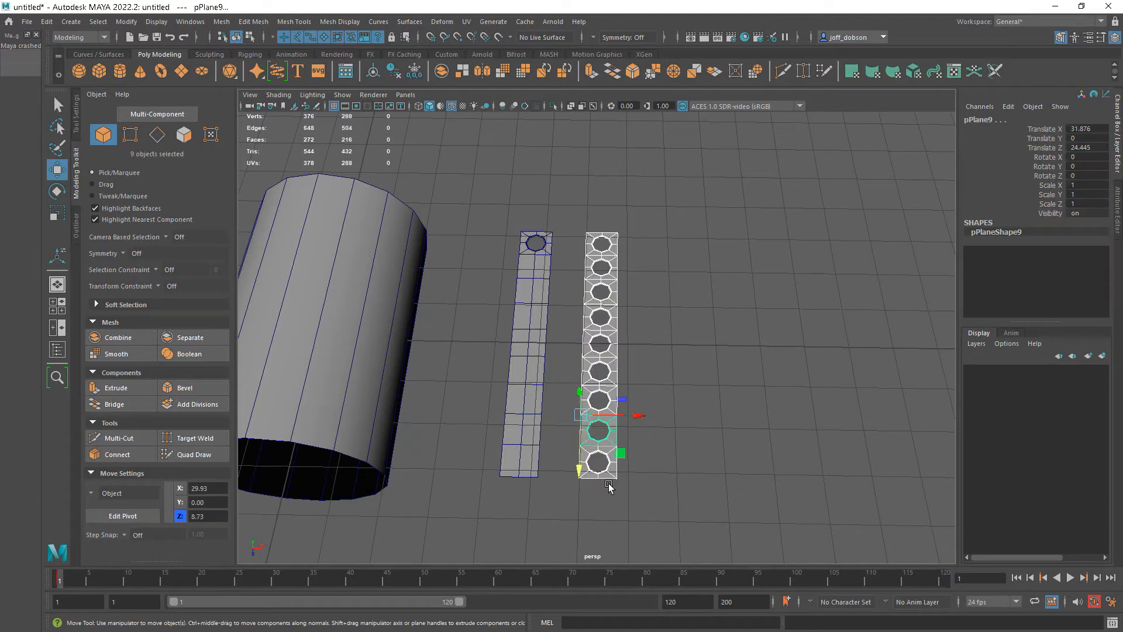
alt+drag(697, 483, 737, 464)
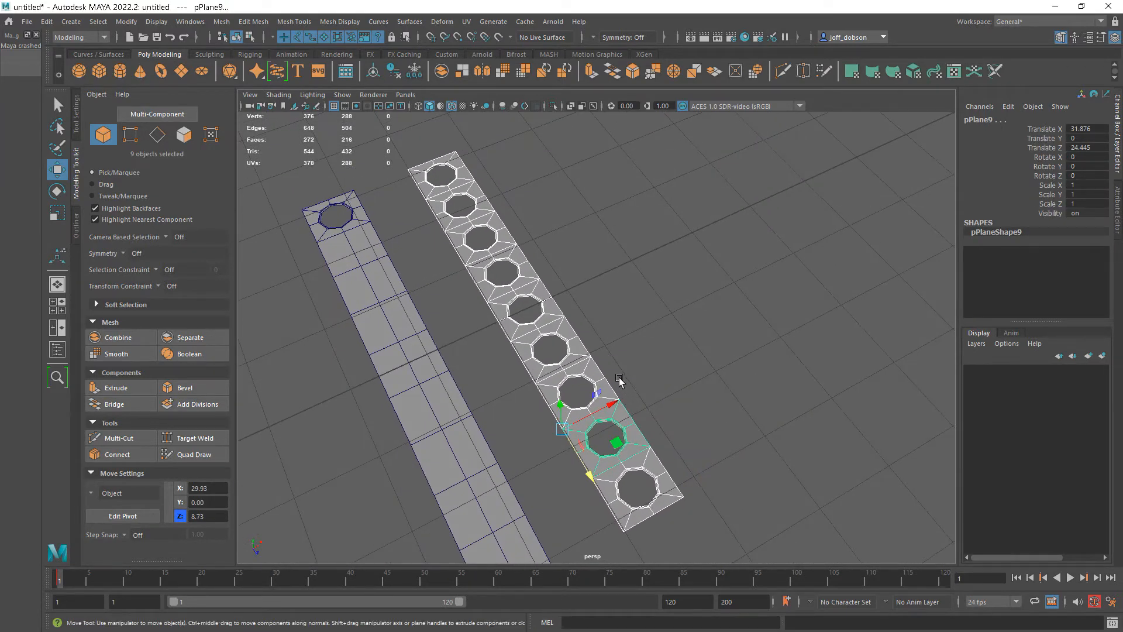
shift+right_drag(577, 351, 565, 555)
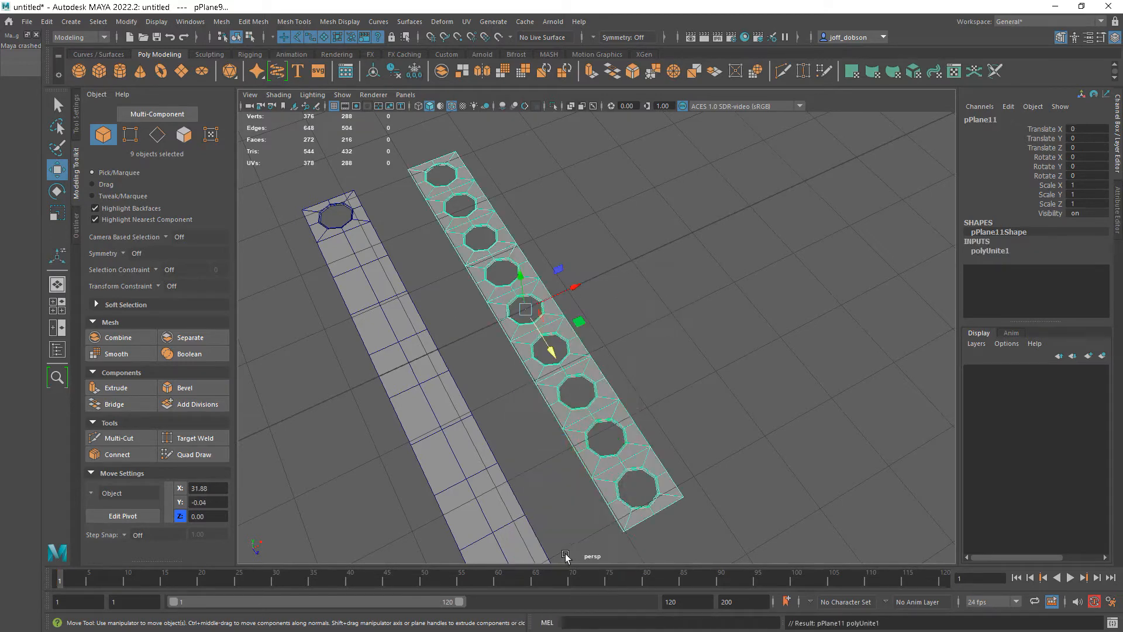
Step: Lift one tile's faces off the combined strip to test whether its edges are attached, and undo the move
click(731, 496)
click(629, 451)
alt+drag(712, 469, 685, 469)
alt+middle_drag(658, 428, 693, 444)
mouse_move(693, 445)
alt+right_down()
mouse_move(727, 476)
mouse_move(688, 460)
alt+right_up()
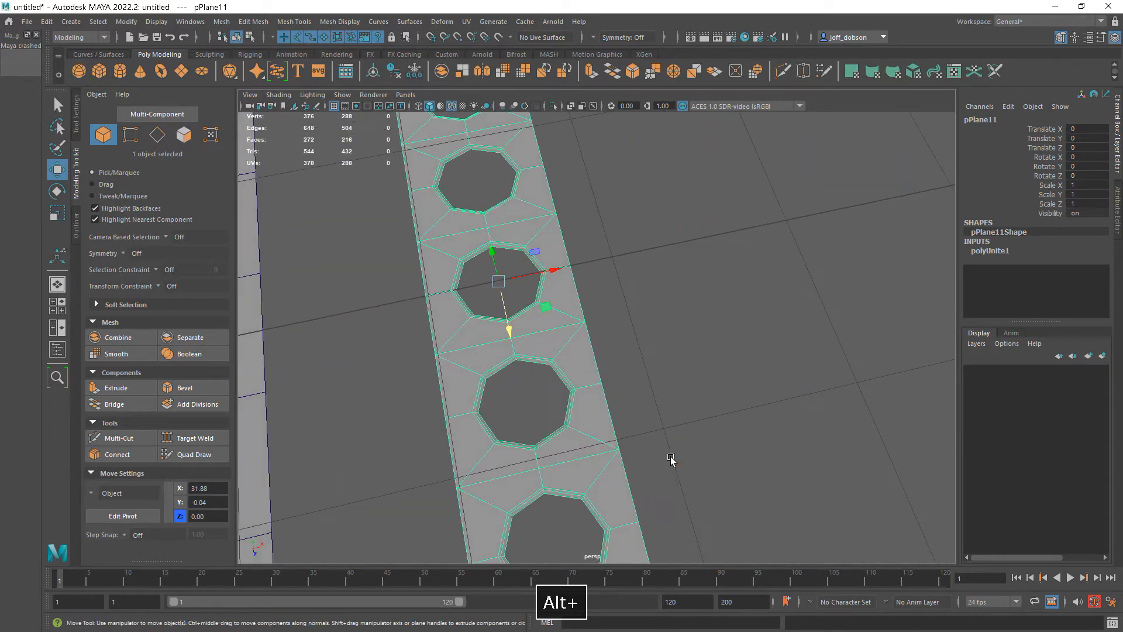
alt+drag(618, 450, 697, 451)
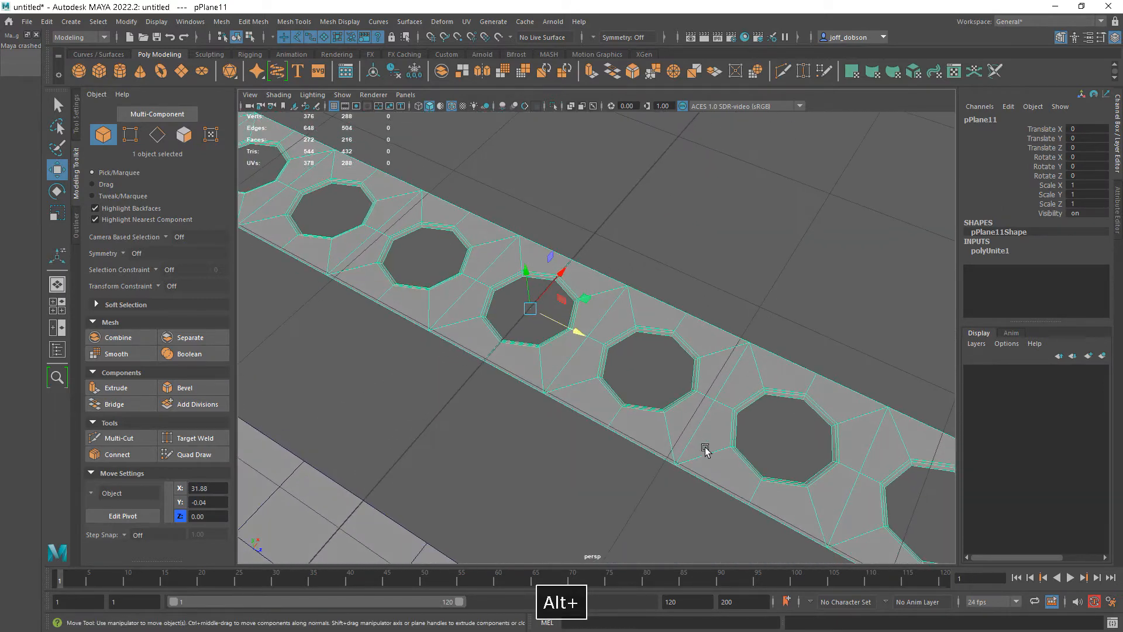
right_click(697, 448)
click(706, 329)
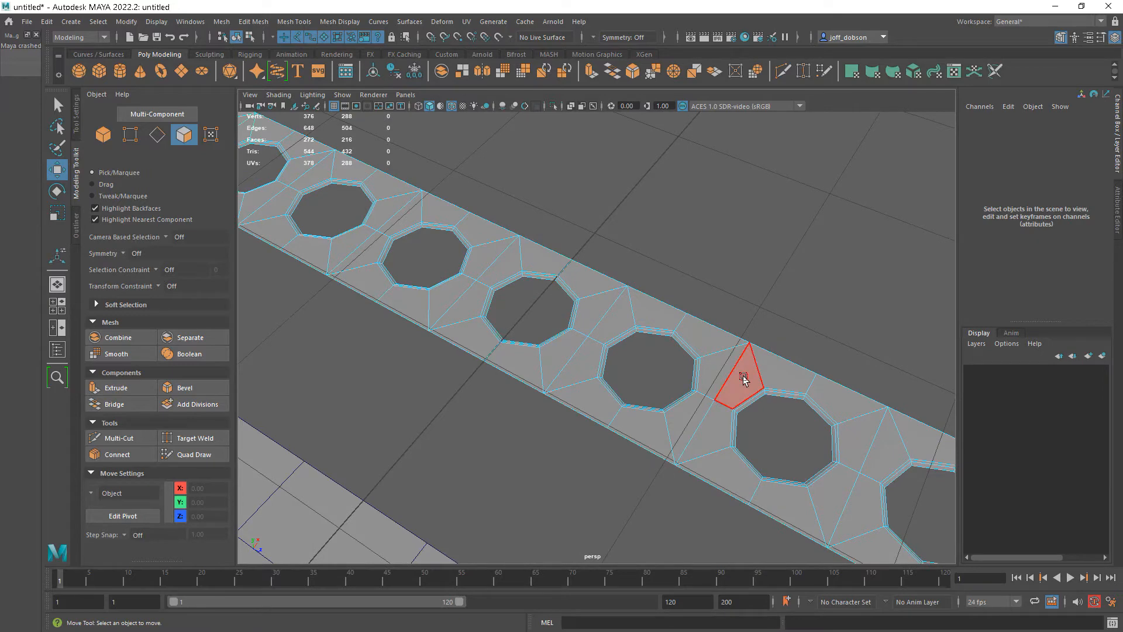
click(751, 407)
alt+middle_drag(753, 409, 643, 374)
drag(624, 345, 621, 285)
key(ctrl+z)
alt+drag(660, 502, 775, 489)
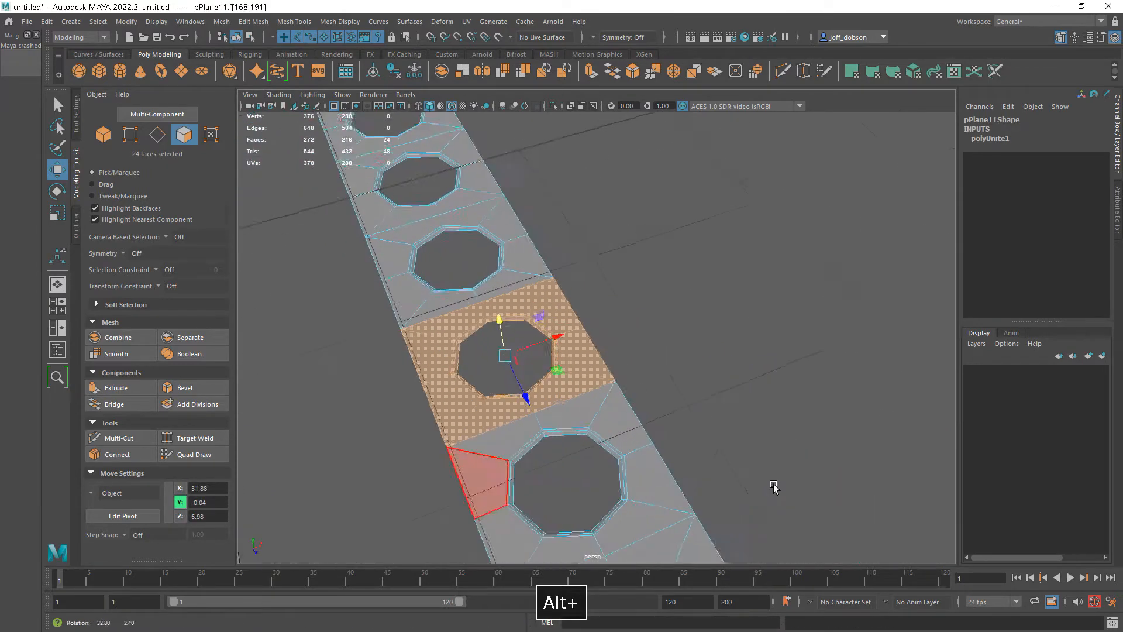
Step: Select all vertices of the combined hole strip and merge the overlapping ones along the tile seams
alt+right_drag(740, 486, 480, 345)
right_drag(582, 310, 641, 284)
alt+middle_drag(682, 339, 682, 354)
right_drag(564, 313, 517, 297)
alt+drag(704, 390, 667, 386)
drag(676, 484, 508, 157)
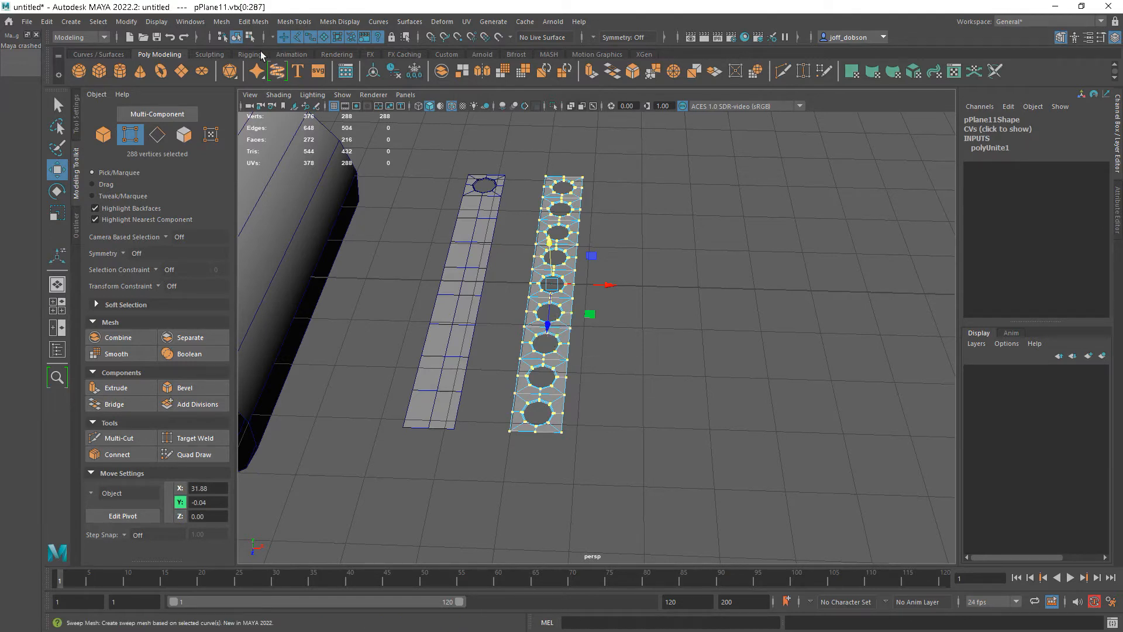
click(261, 22)
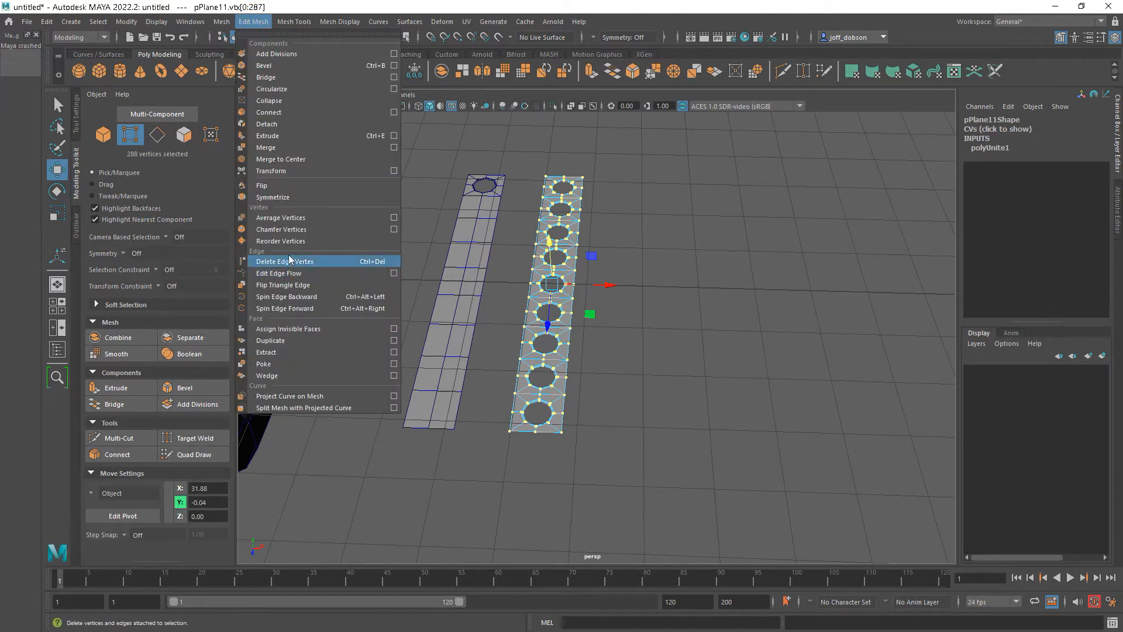
click(382, 10)
shift+right_drag(553, 336, 623, 284)
Step: Inspect the merged seams of the hole strip and return the strip to object mode
alt+drag(622, 356, 640, 370)
alt+right_drag(601, 306, 725, 423)
alt+drag(725, 424, 756, 416)
alt+right_drag(777, 441, 687, 383)
alt+drag(687, 383, 642, 370)
right_drag(561, 297, 617, 282)
alt+drag(630, 359, 583, 359)
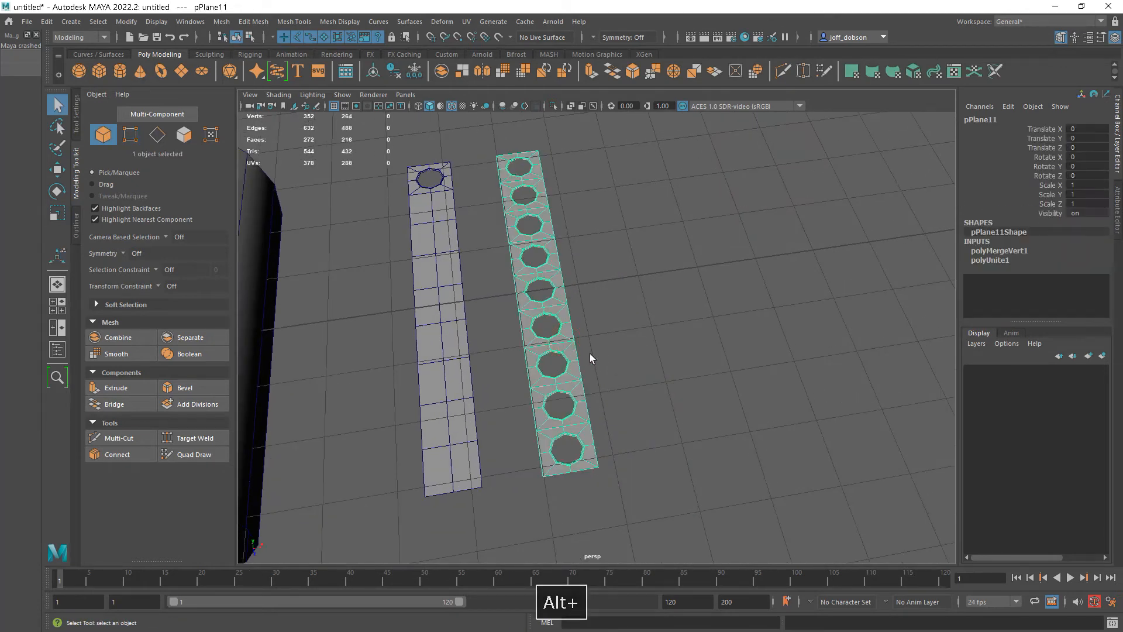
alt+right_drag(618, 367, 670, 389)
alt+middle_drag(670, 389, 674, 390)
alt+drag(661, 391, 639, 370)
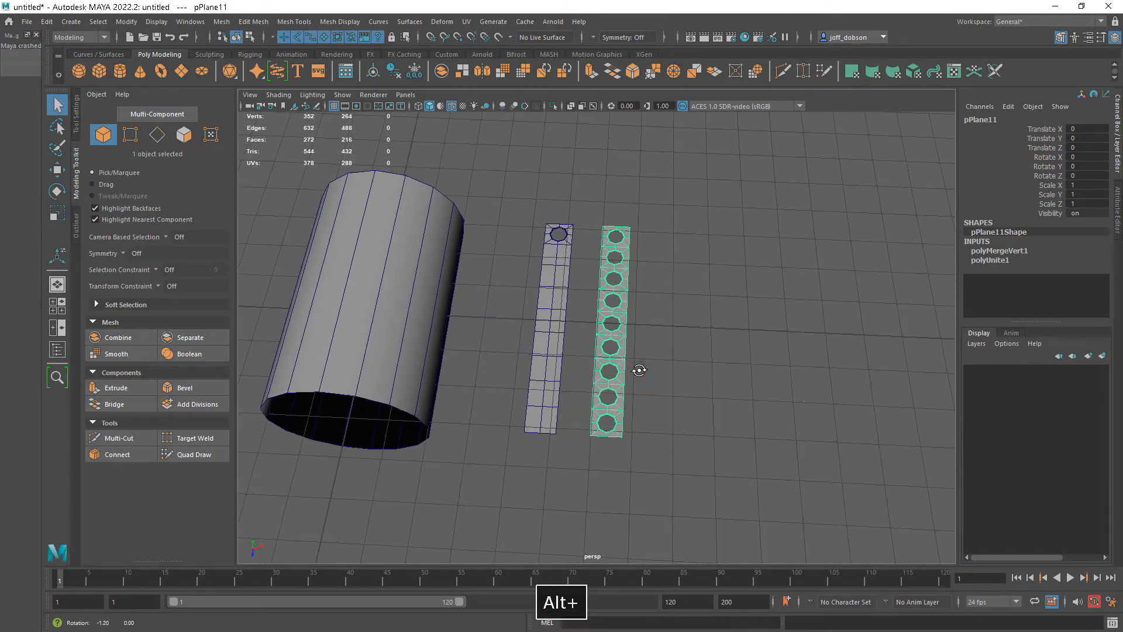
Step: Snap the hole strip's pivot to its near-end corner vertex on the side facing the plane strip
key(w)
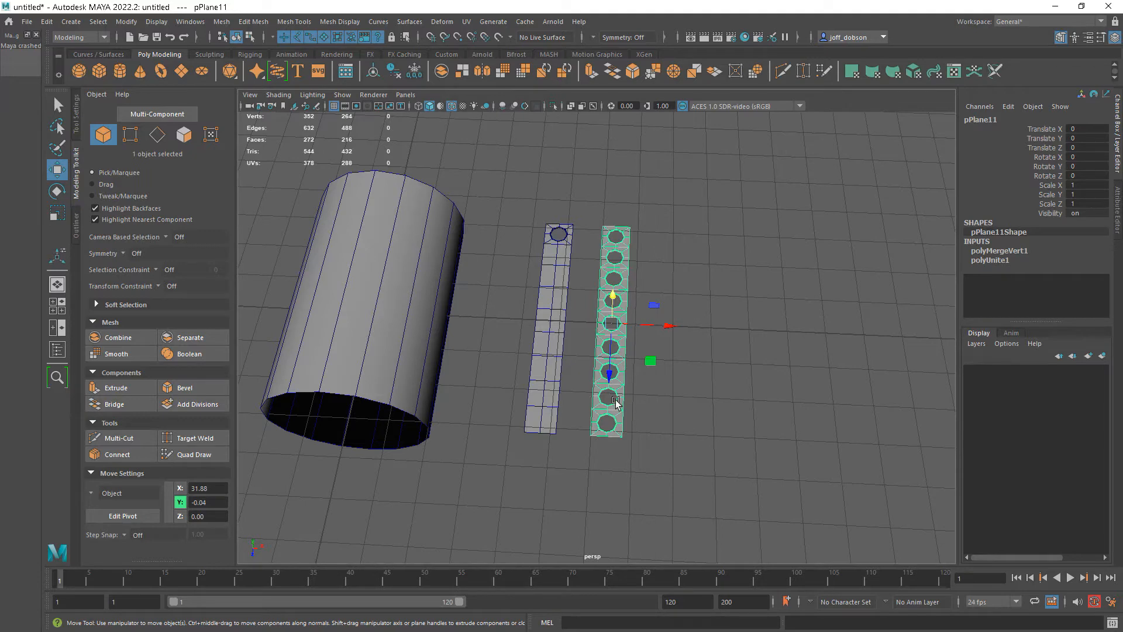
alt+drag(676, 415, 648, 438)
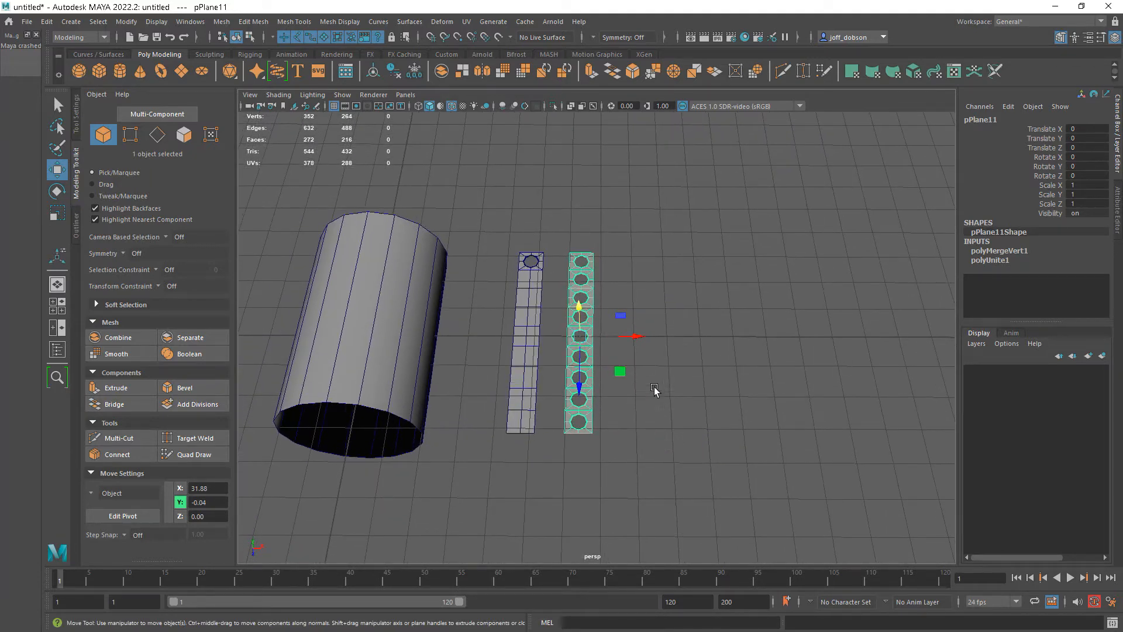
key(d)
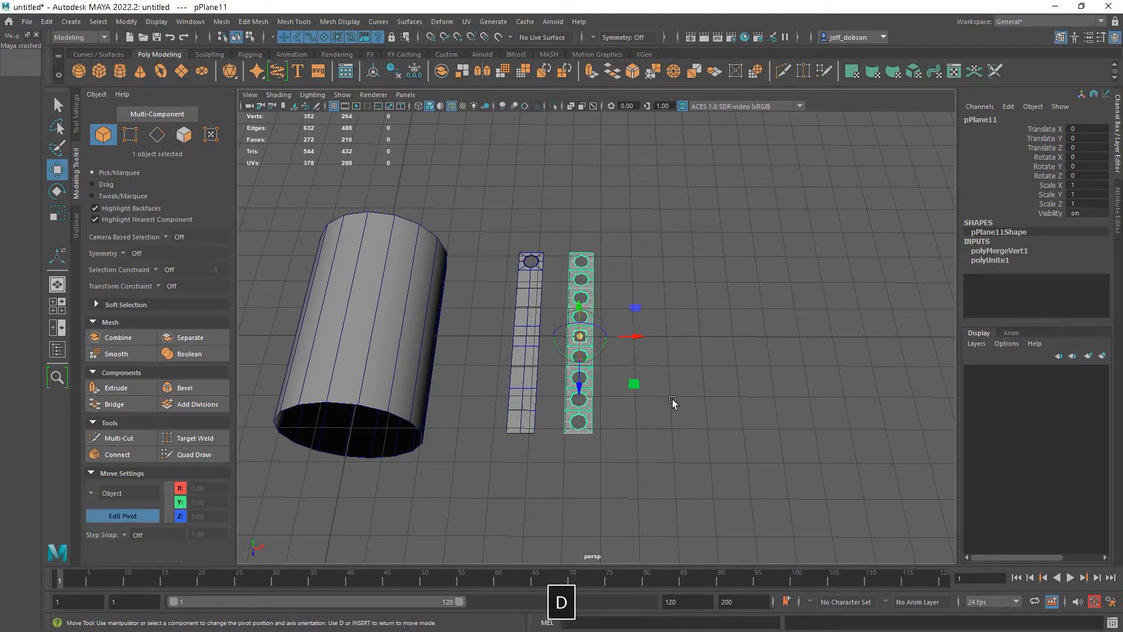
key(v)
middle_drag(590, 466, 564, 438)
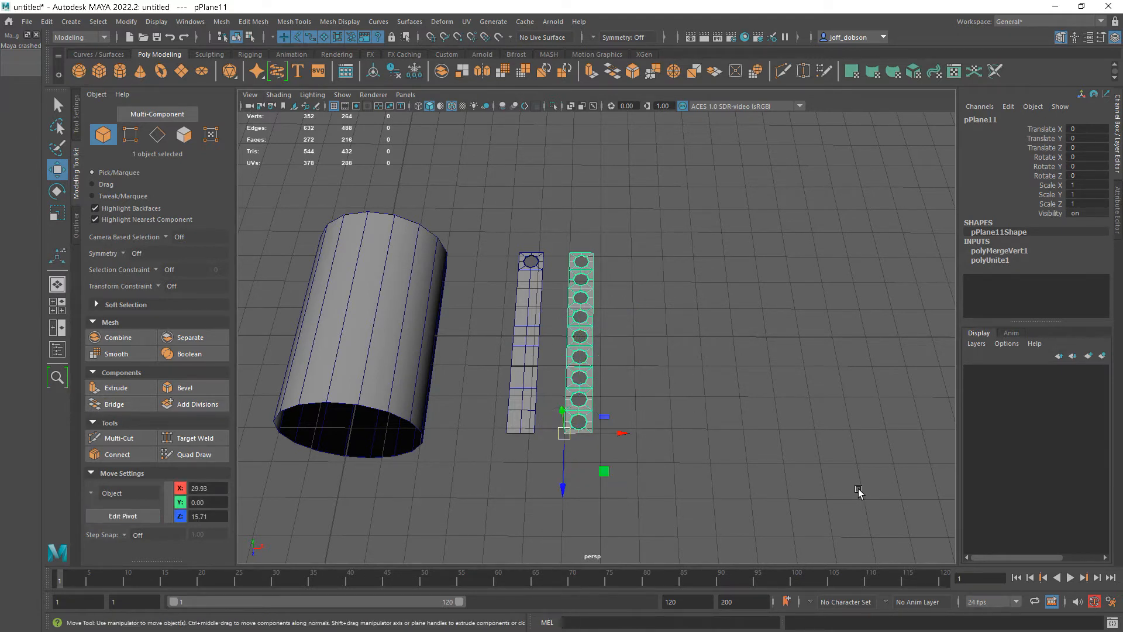
Step: Duplicate the hole strip and vertex-snap the copy along X to 3.902, flush against the original's long edge
key(ctrl+d)
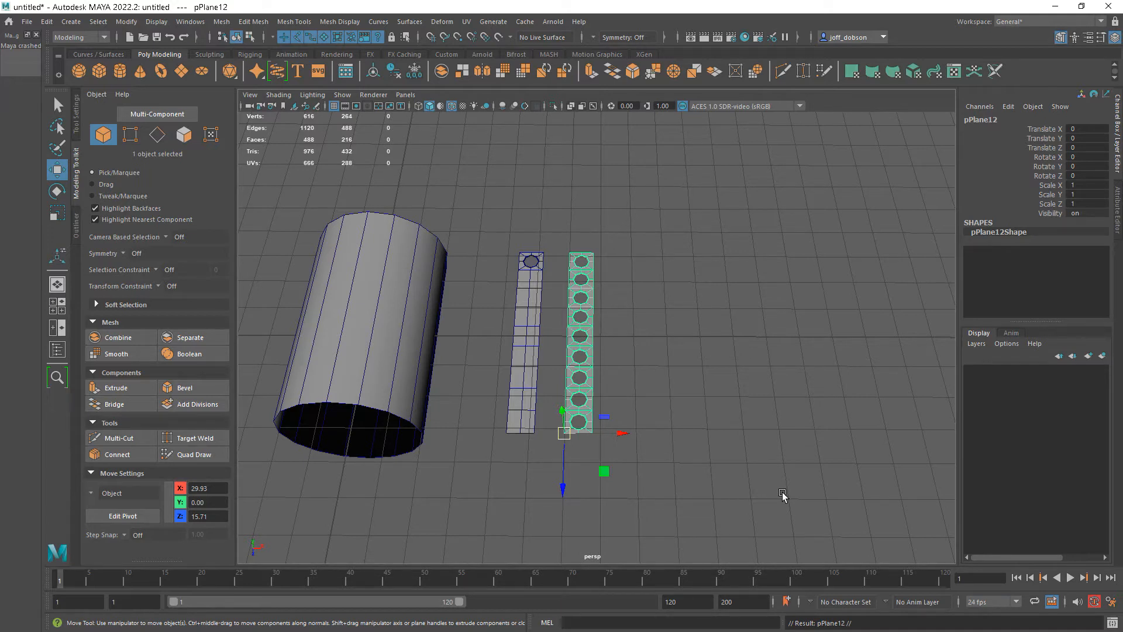
key(v)
drag(609, 433, 602, 435)
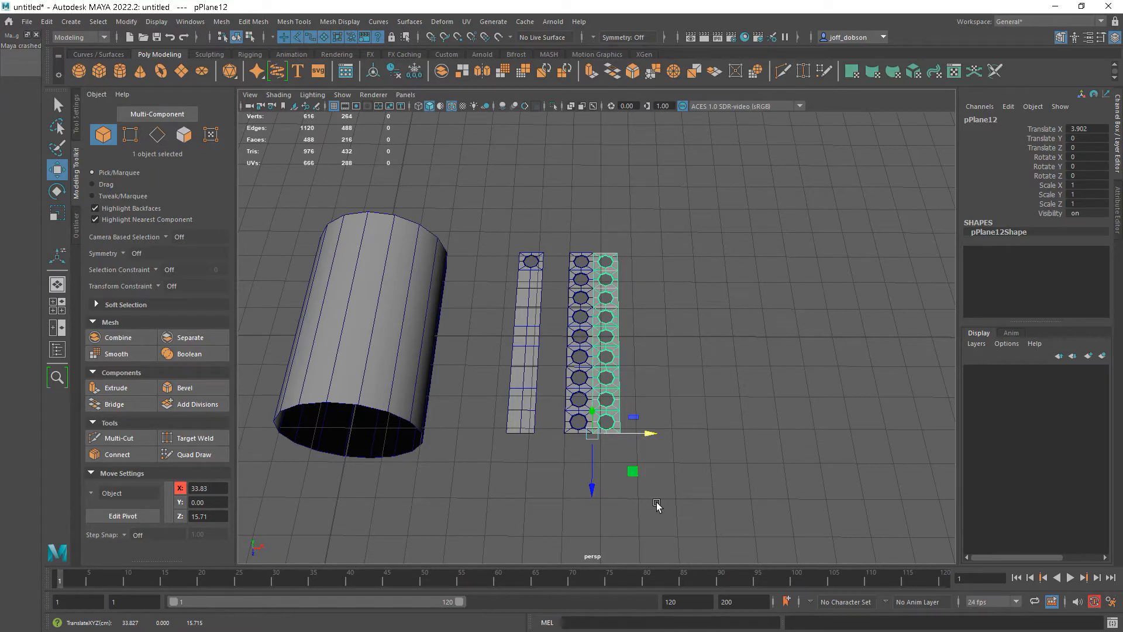
Step: Repeat Duplicate with Transform on the hole strip until 16 strips lie side by side along X
key(shift+d)
key(shift+d)
key(shift+d)
key(shift+d)
key(shift+d)
key(shift+d)
key(shift+d)
key(shift+d)
key(shift+d)
key(shift+d)
key(shift+d)
key(shift+d)
key(shift+d)
key(shift+d)
alt+right_drag(657, 501, 690, 447)
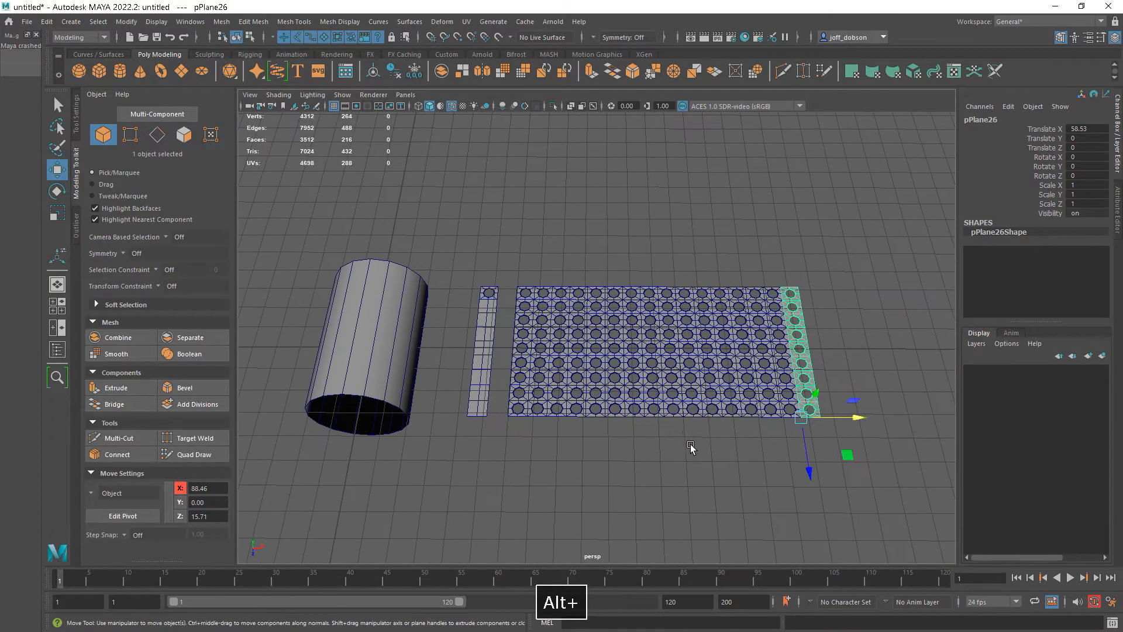
Step: Select all 16 hole strips and combine them into a single perforated sheet
click(690, 447)
drag(887, 234, 526, 417)
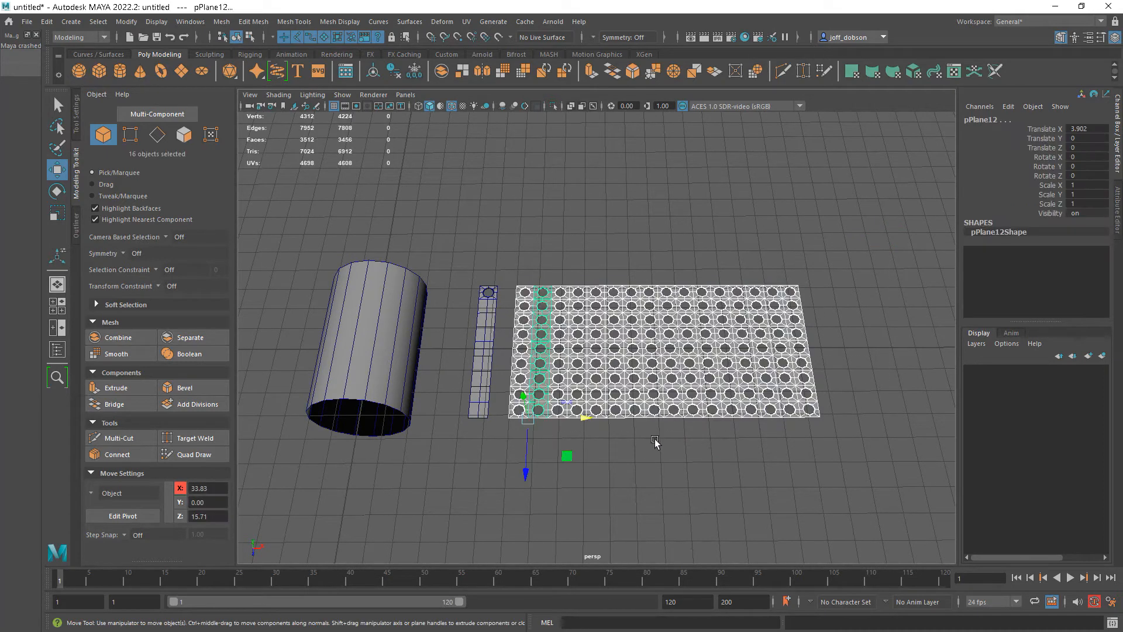
shift+right_click(608, 353)
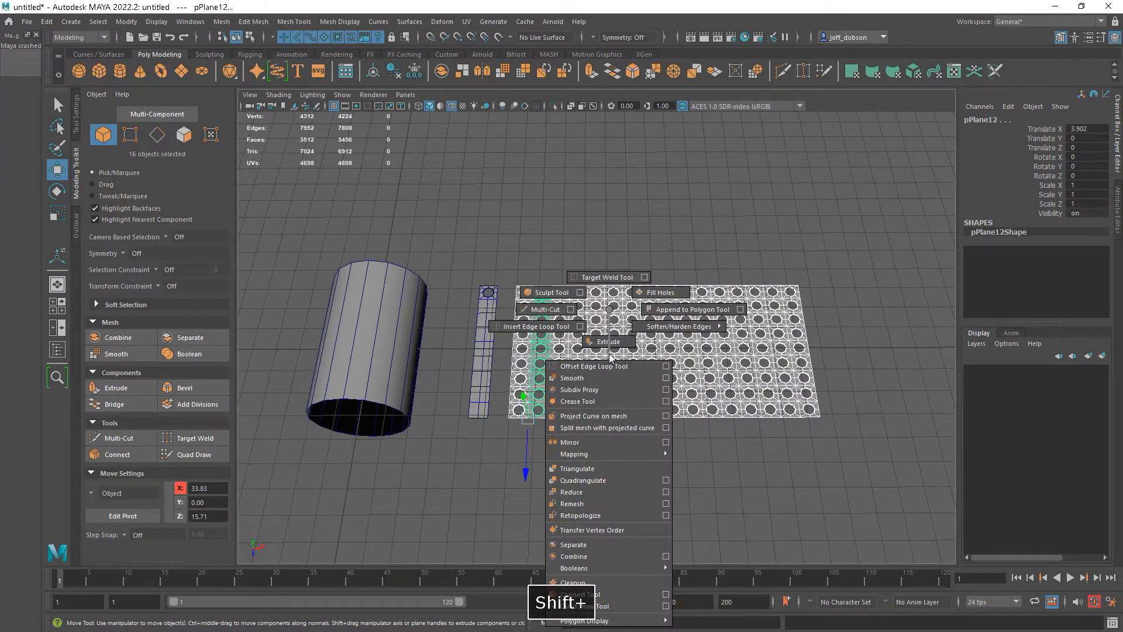
click(597, 556)
Step: Merge the overlapping vertices across the whole perforated sheet and return it to object mode
right_drag(632, 345, 577, 303)
drag(479, 234, 867, 471)
shift+right_drag(644, 367, 675, 301)
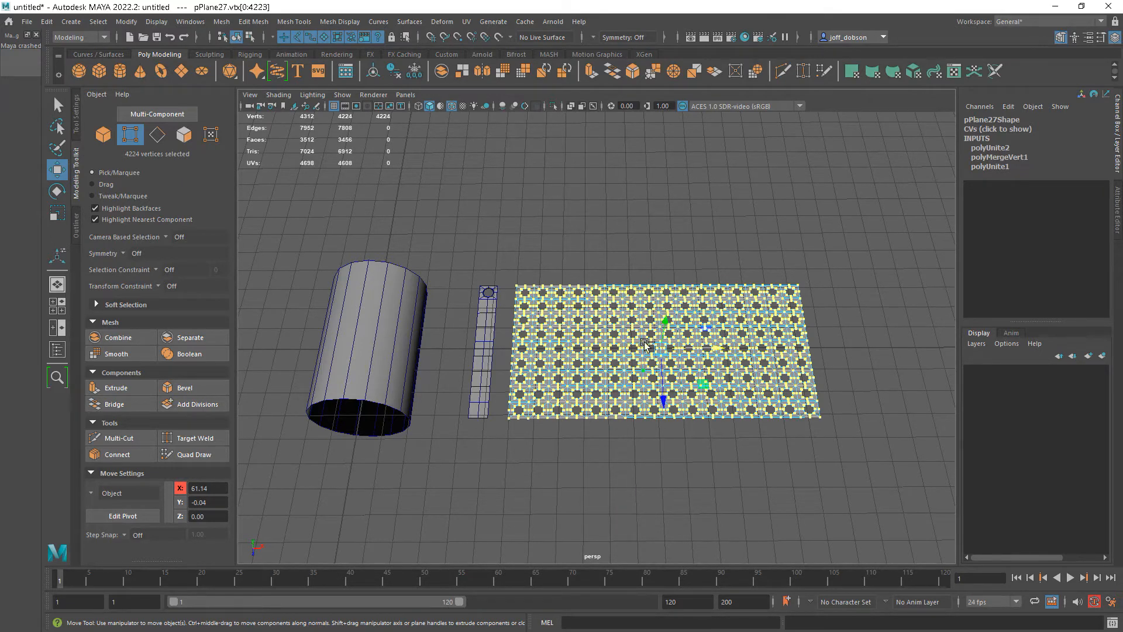
key(ctrl+z)
shift+right_drag(641, 329, 696, 281)
right_drag(694, 321, 740, 304)
alt+drag(715, 370, 633, 381)
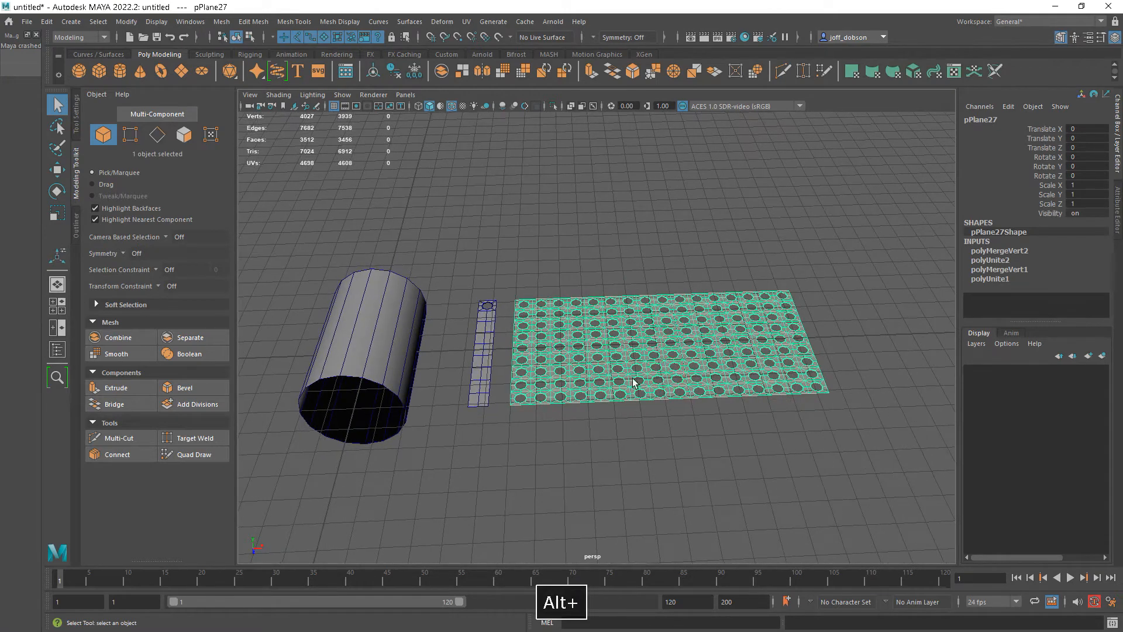
Step: Hide the narrow strip beside the perforated sheet, select the sheet, and close the Modeling Toolkit
click(480, 367)
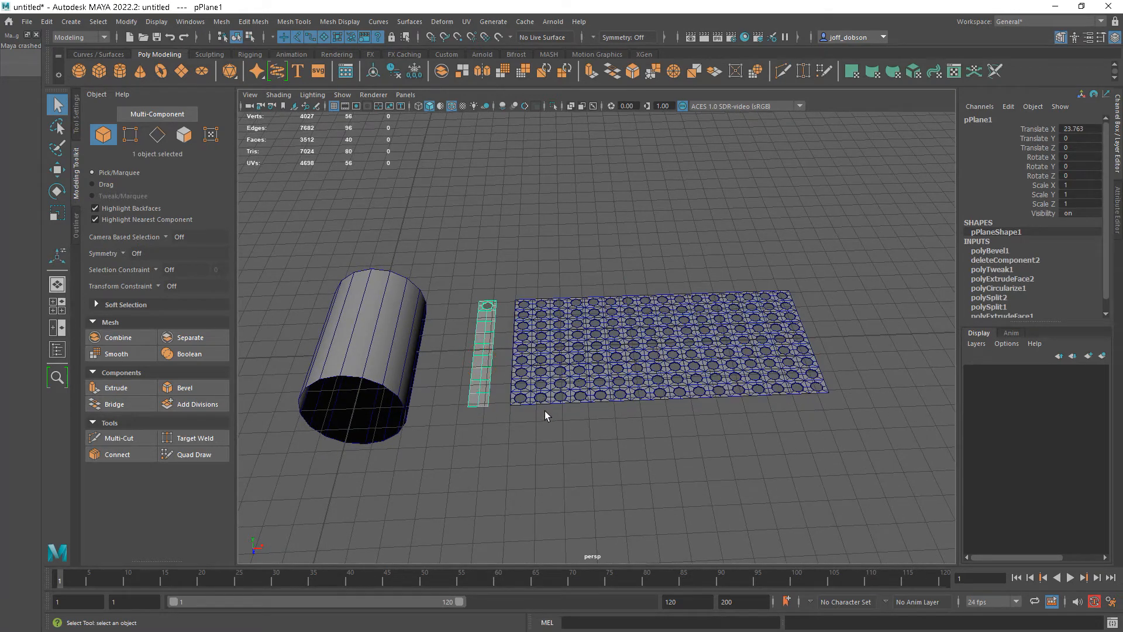
key(h)
alt+drag(756, 441, 725, 449)
click(659, 379)
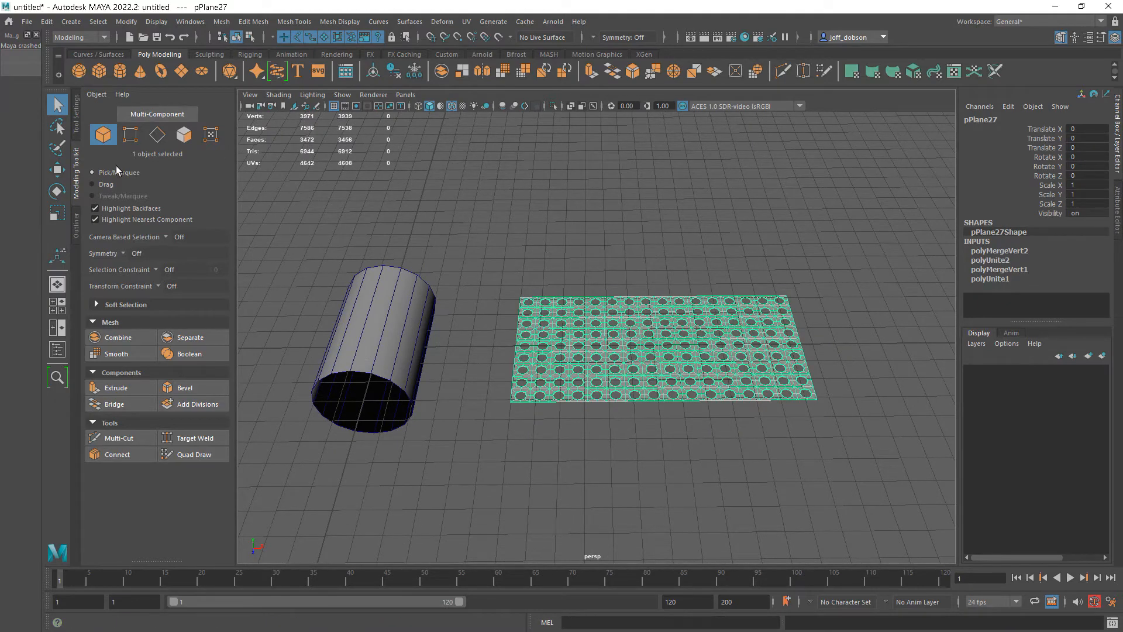
click(76, 172)
alt+drag(638, 373, 686, 444)
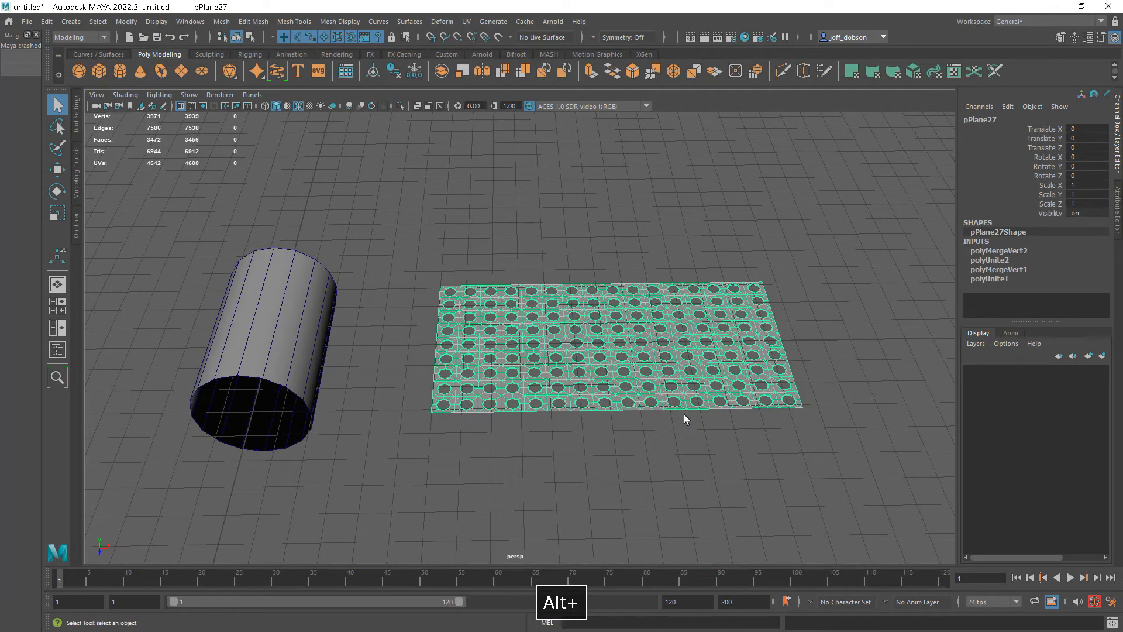
Step: Rotate the perforated sheet to -180 degrees in X so that it is flipped over
key(e)
mouse_move(707, 417)
alt+mouse_down()
mouse_move(702, 376)
mouse_move(664, 409)
mouse_move(692, 420)
alt+mouse_up()
key(j)
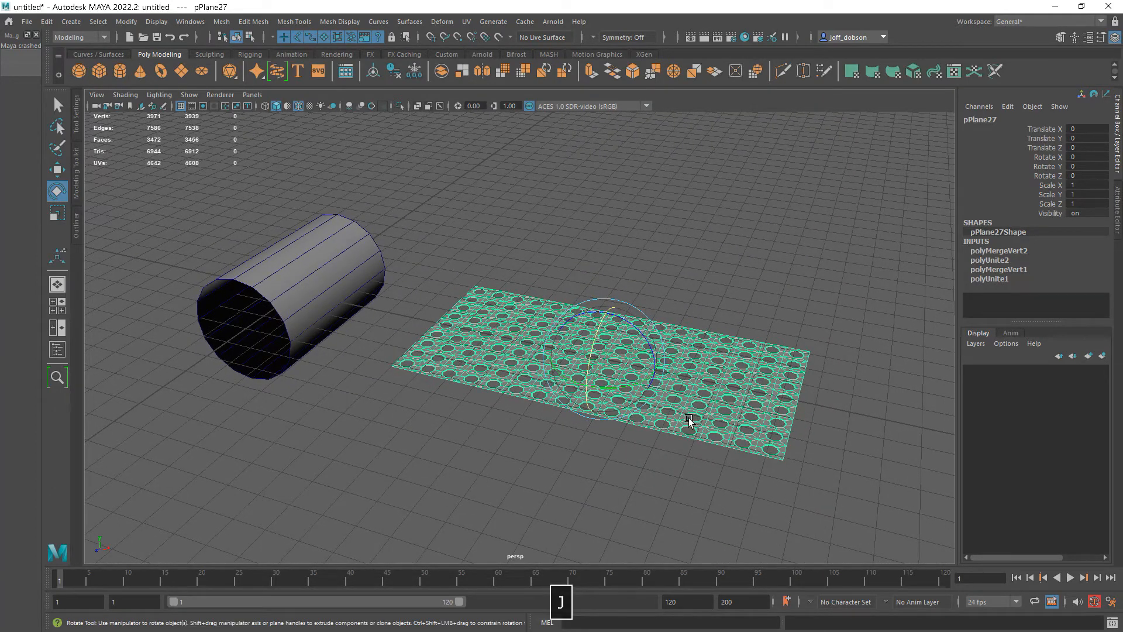
drag(594, 340, 680, 443)
click(842, 416)
click(652, 388)
key(w)
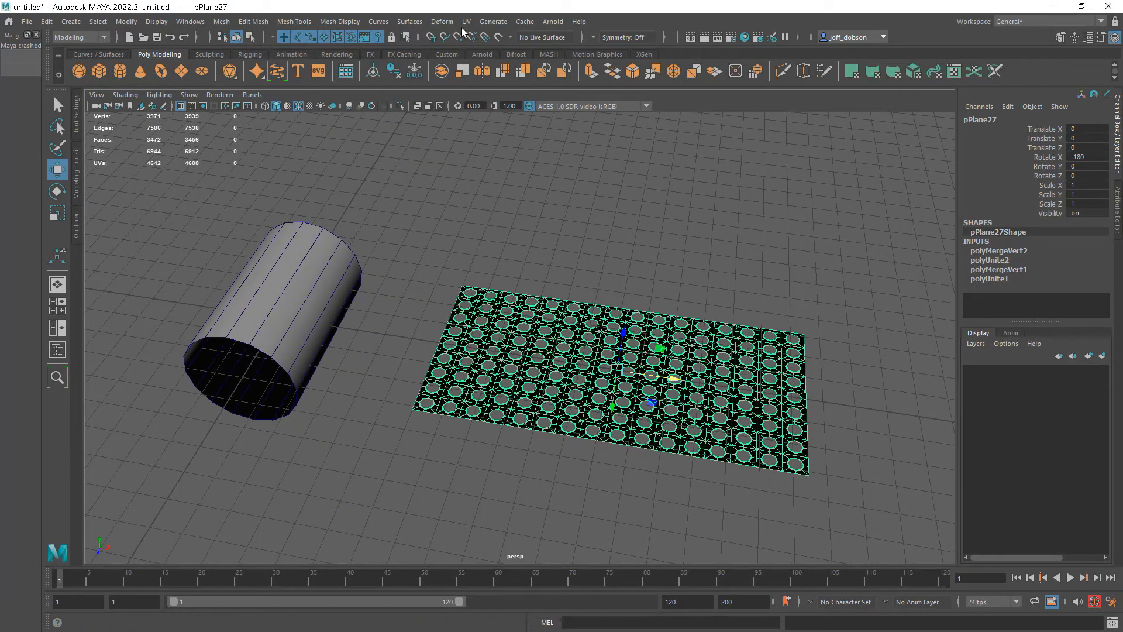
Step: Add a nonlinear Bend deformer to the perforated sheet and rotate its handle to 90 degrees in Z
click(442, 22)
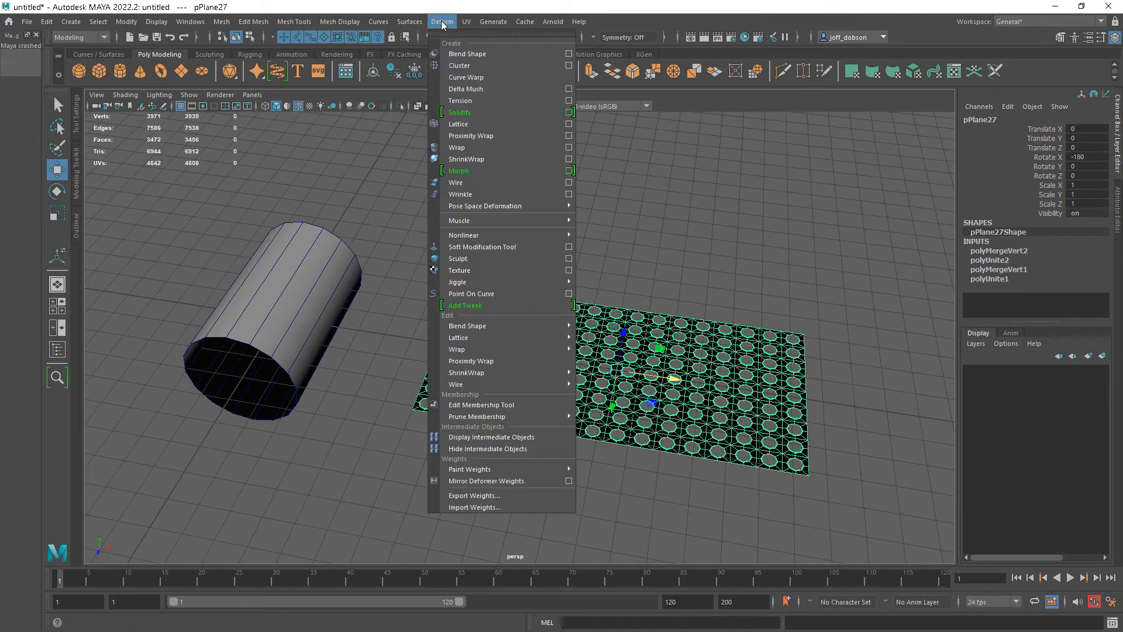
mouse_move(502, 235)
click(598, 237)
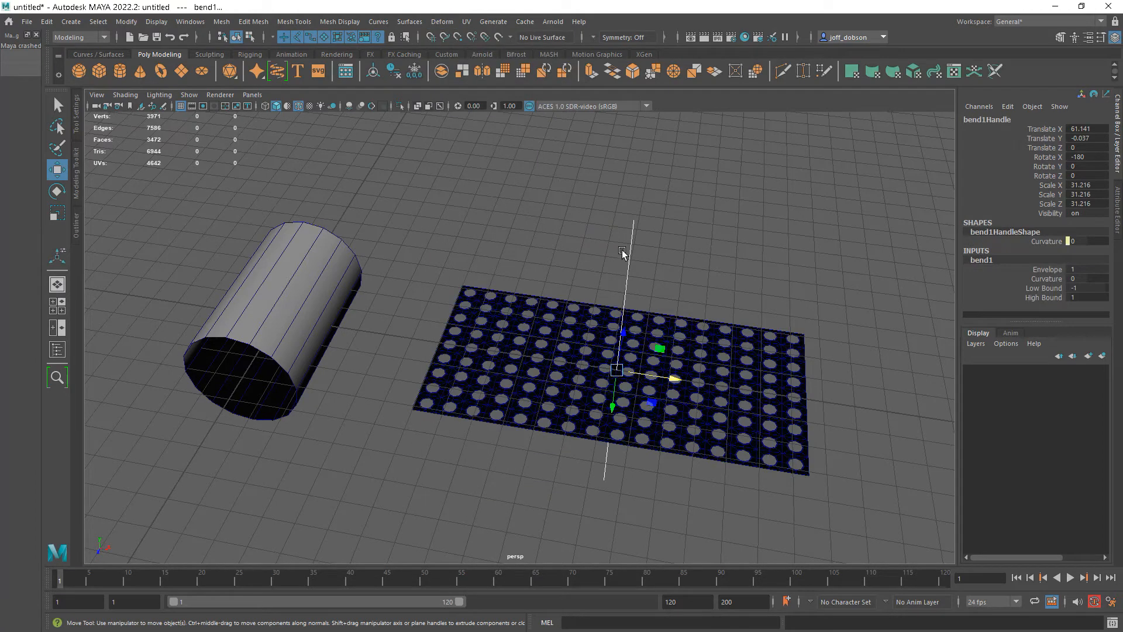
alt+drag(724, 379, 577, 250)
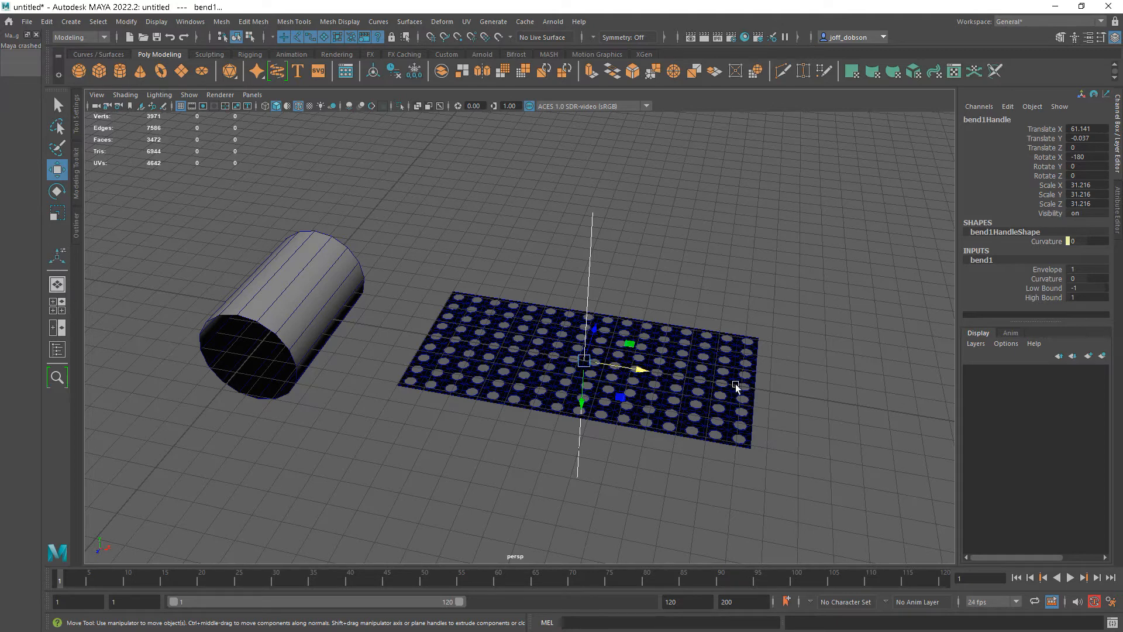
key(e)
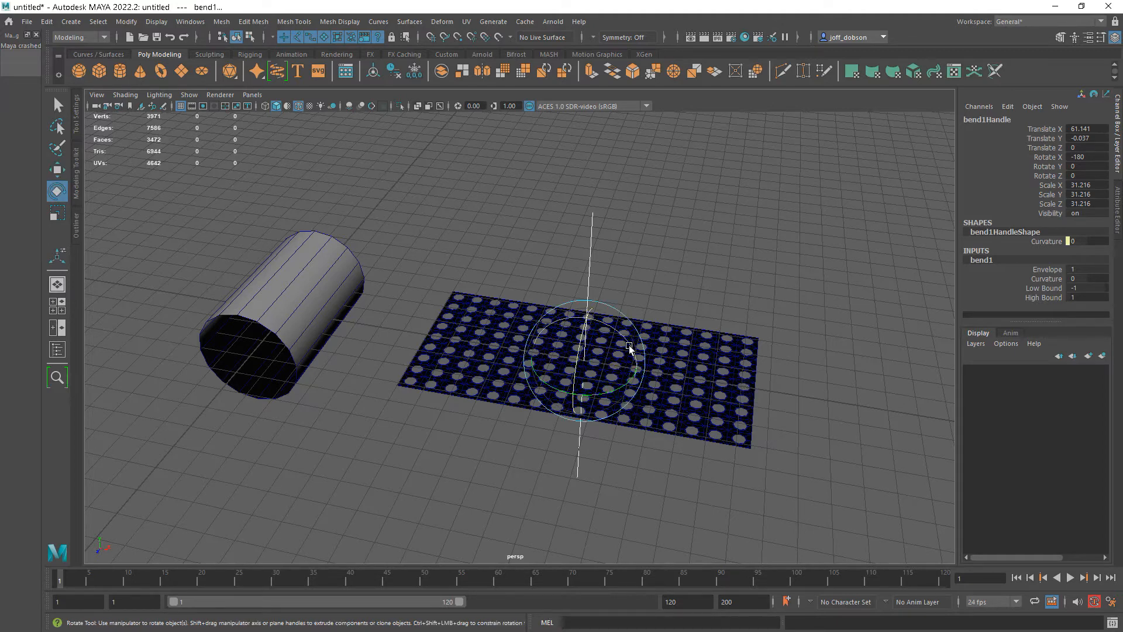
key(j)
drag(623, 338, 556, 330)
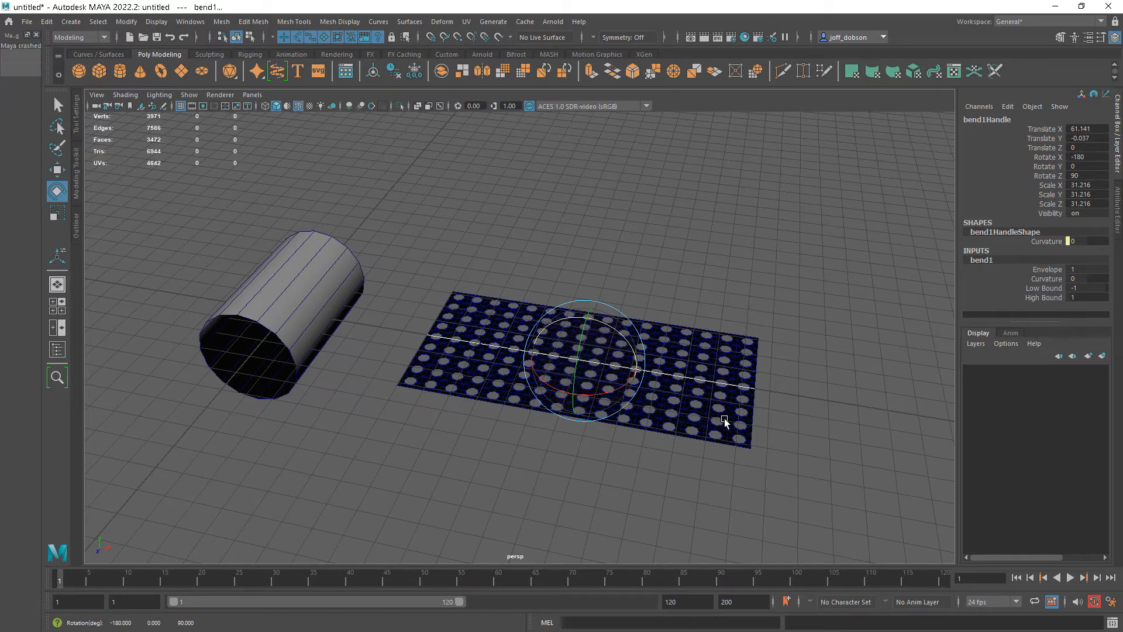
Step: Bend the sheet into a closed cylinder by setting the deformer's Curvature to 180
key(t)
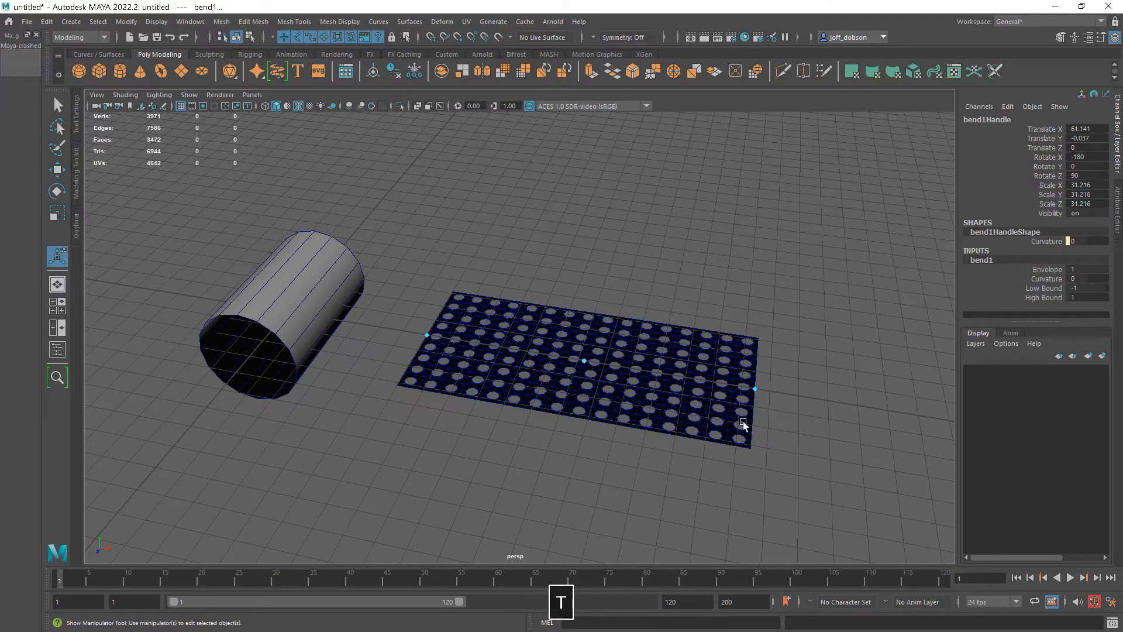
drag(584, 362, 587, 257)
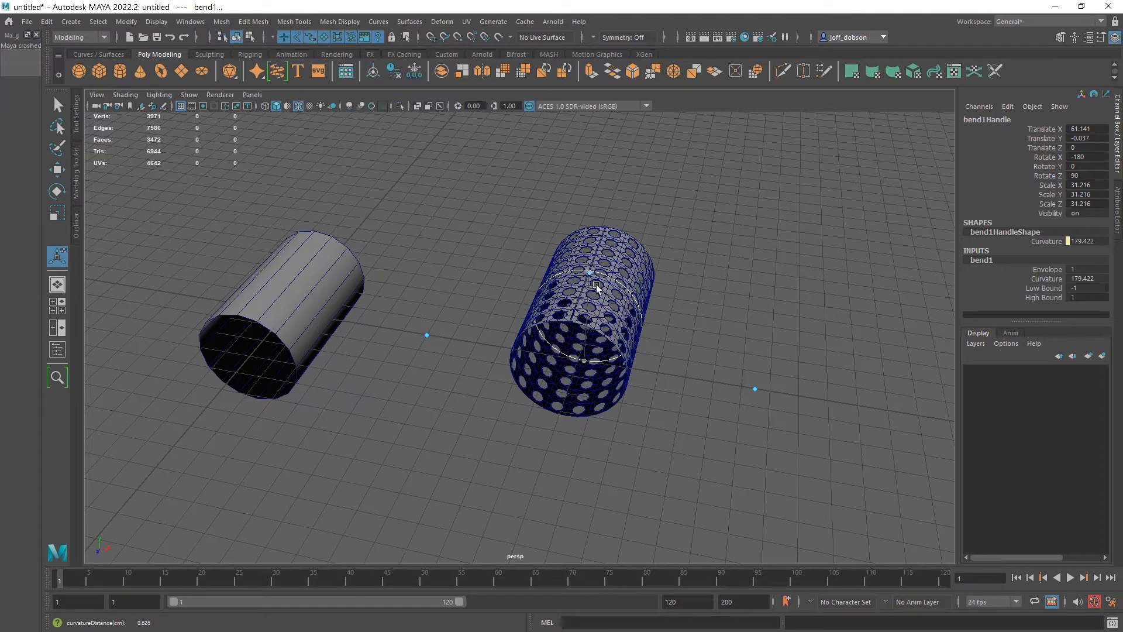
double_click(1086, 279)
text(180)
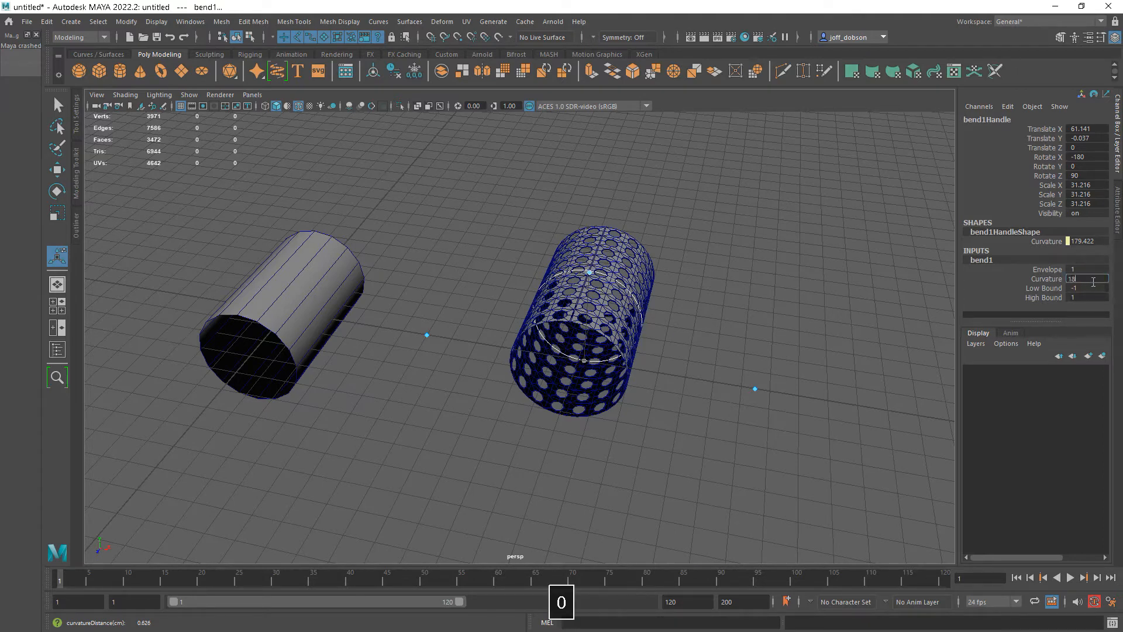
key(Return)
alt+drag(670, 366, 707, 408)
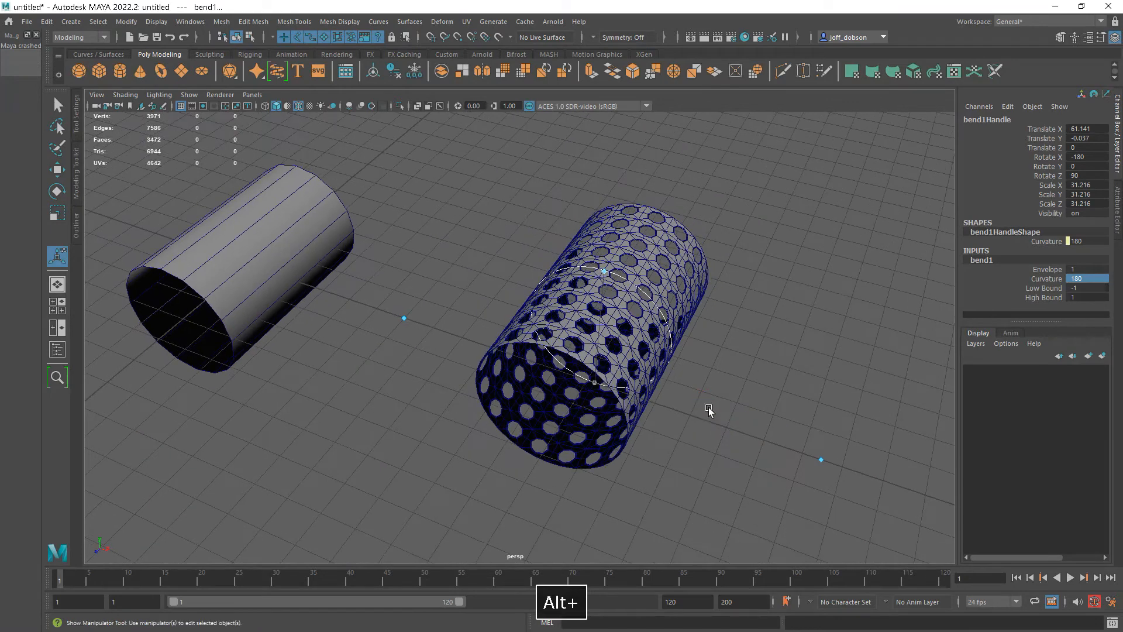
Step: Merge the overlapping vertices along the perforated cylinder's seam and return to object mode
click(682, 284)
alt+drag(672, 289, 719, 316)
right_drag(655, 288, 616, 288)
alt+drag(620, 293, 677, 328)
click(679, 332)
double_click(678, 331)
shift+right_drag(637, 271, 702, 220)
alt+drag(773, 328, 736, 323)
right_drag(644, 272, 675, 260)
Step: Delete the construction history of the perforated cylinder
click(716, 315)
click(672, 305)
alt+drag(738, 350, 736, 353)
key(alt+shift+d)
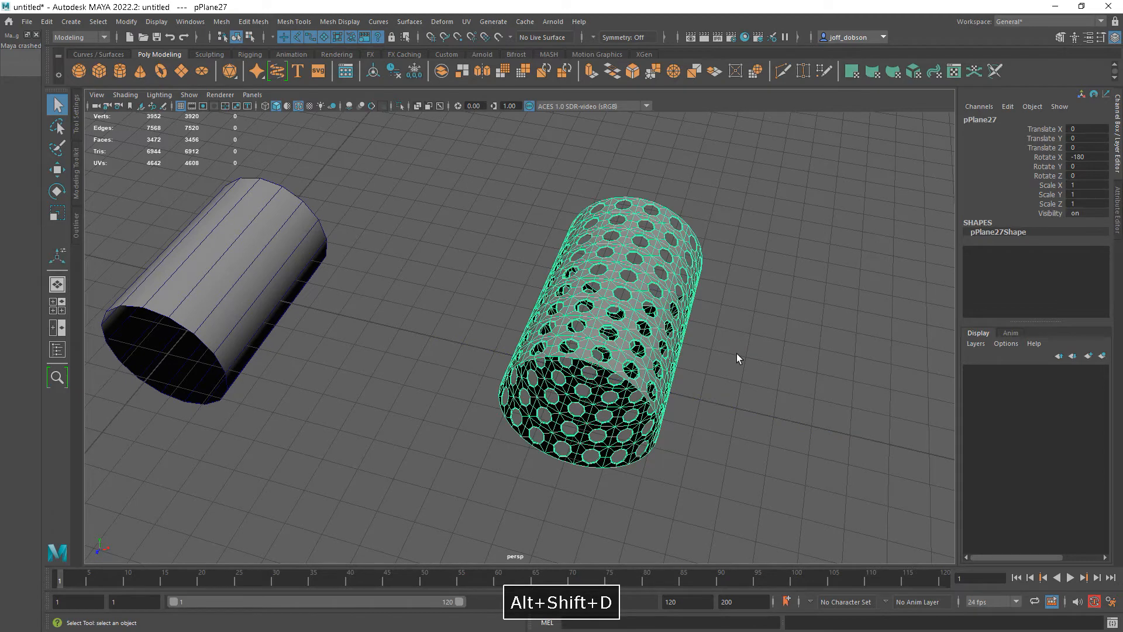
Step: Freeze the transformations of the perforated cylinder
alt+drag(742, 395, 741, 393)
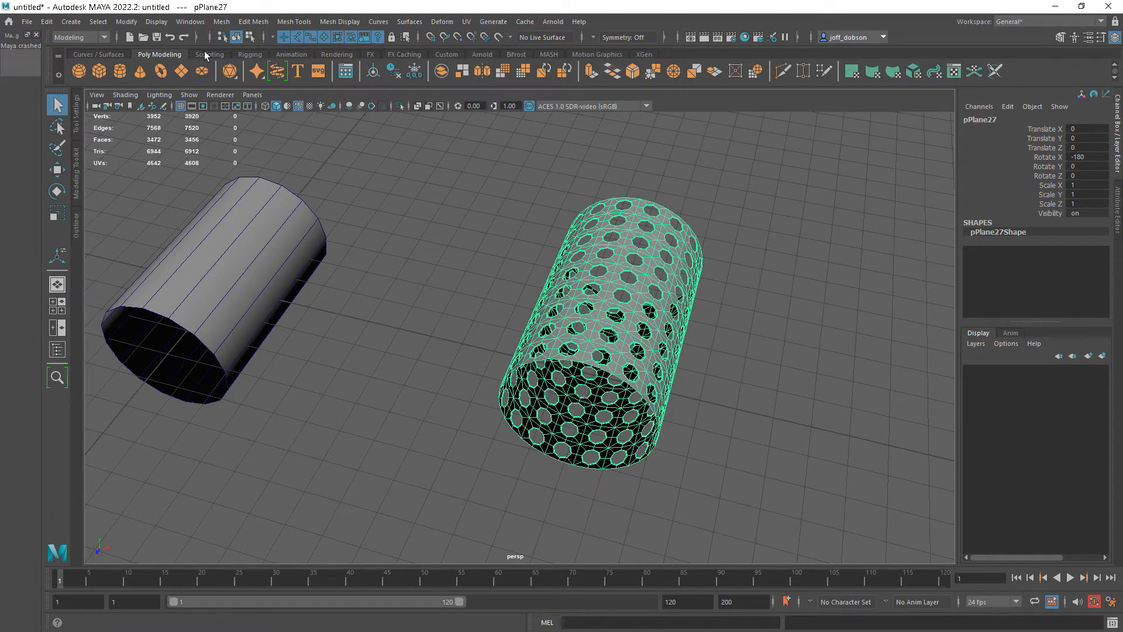
click(126, 22)
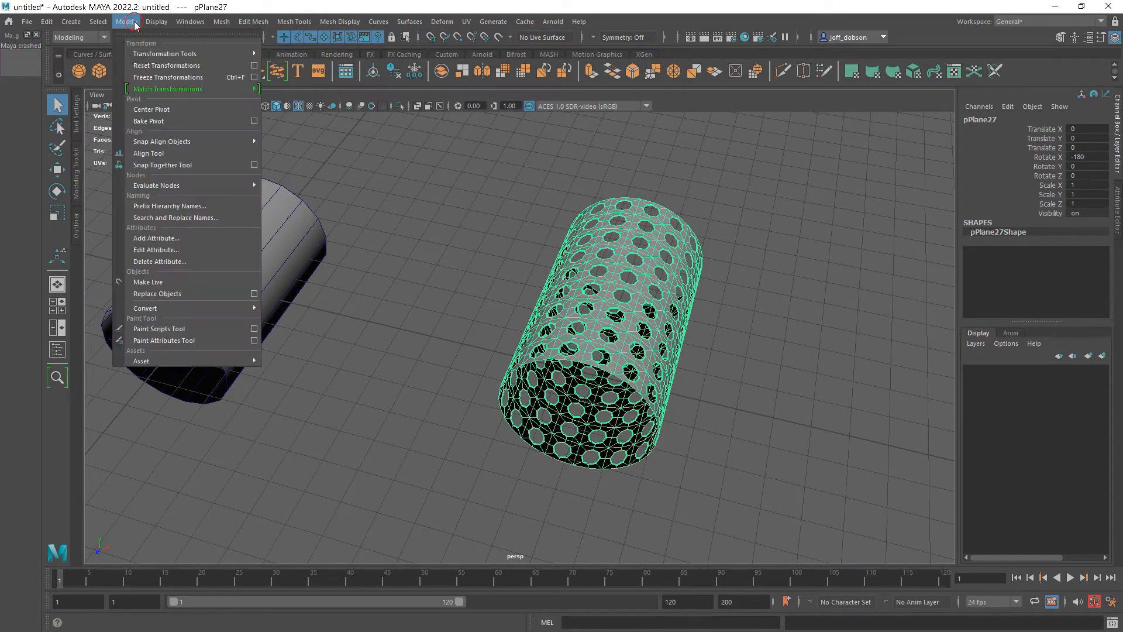
click(166, 80)
click(712, 321)
alt+right_drag(736, 366, 710, 336)
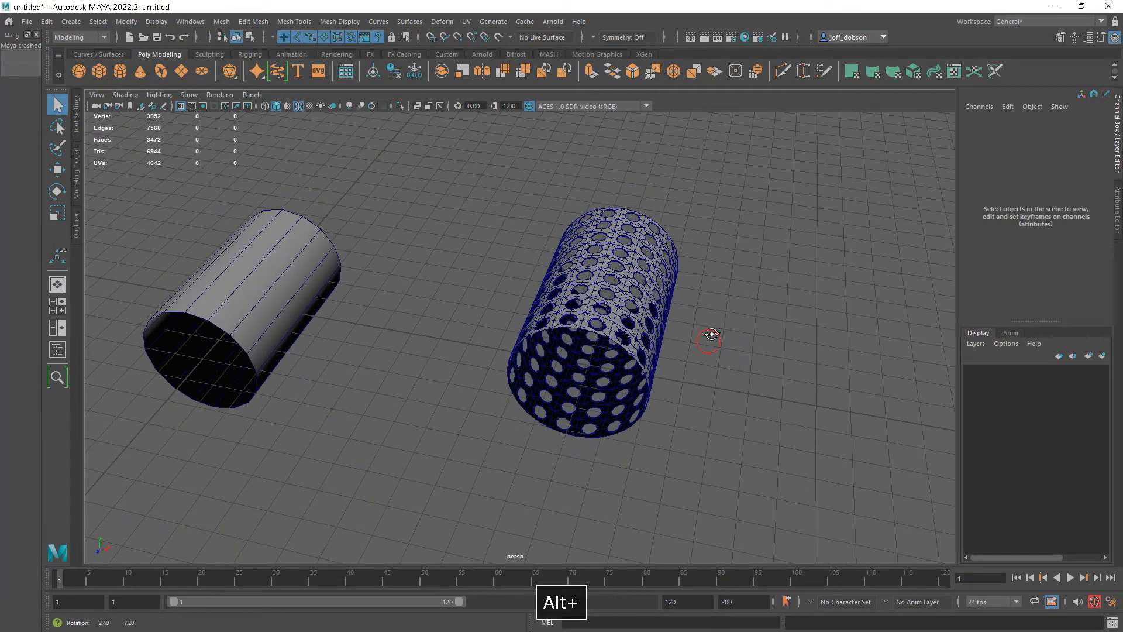
Step: Turn on smooth mesh preview for the perforated cylinder and inspect the rounded holes
click(606, 323)
mouse_move(652, 342)
alt+mouse_down()
mouse_move(669, 348)
mouse_move(660, 330)
alt+mouse_up()
key(3)
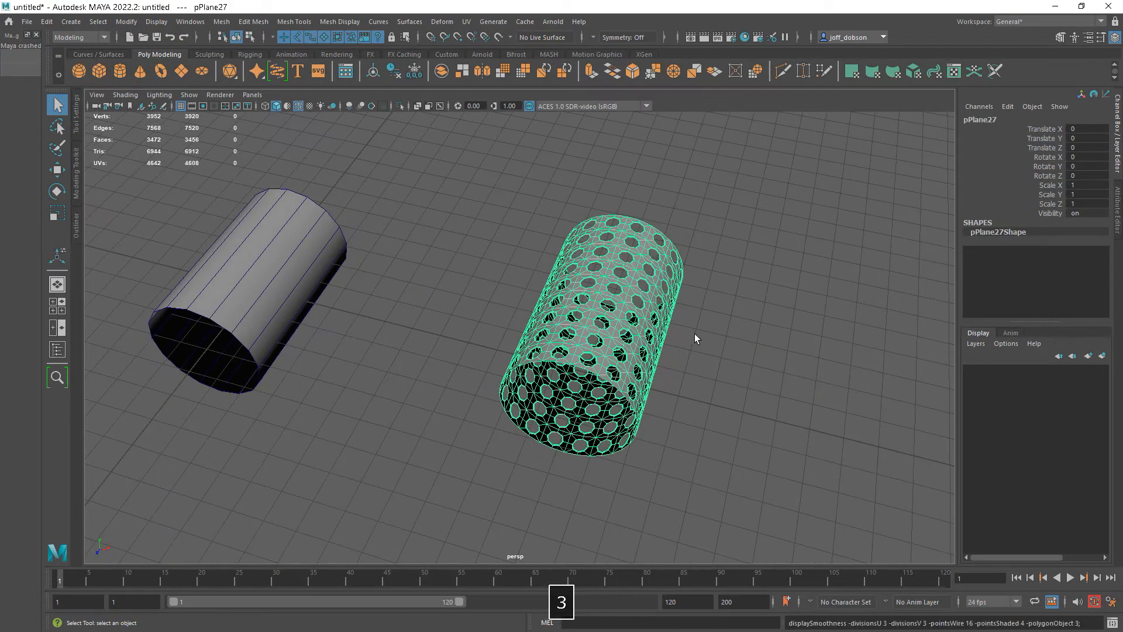
click(721, 351)
alt+drag(787, 366, 519, 327)
alt+right_drag(520, 328, 762, 410)
alt+drag(762, 409, 681, 400)
alt+drag(467, 390, 533, 389)
alt+right_drag(645, 412, 542, 366)
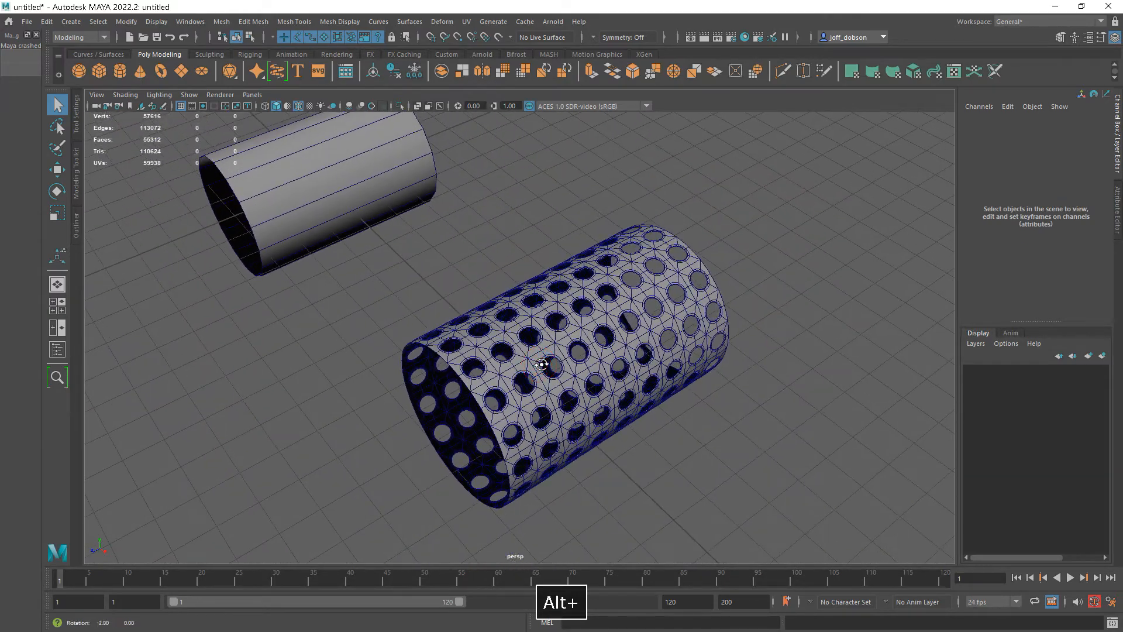
Step: Turn off the wireframe overlay on shaded objects and inspect the perforated cylinder's surface
key(alt+5)
alt+drag(763, 429, 757, 406)
alt+drag(669, 384, 635, 375)
click(605, 365)
alt+middle_drag(641, 386, 711, 431)
alt+drag(733, 425, 738, 426)
alt+drag(664, 389, 717, 418)
alt+middle_drag(461, 356, 508, 378)
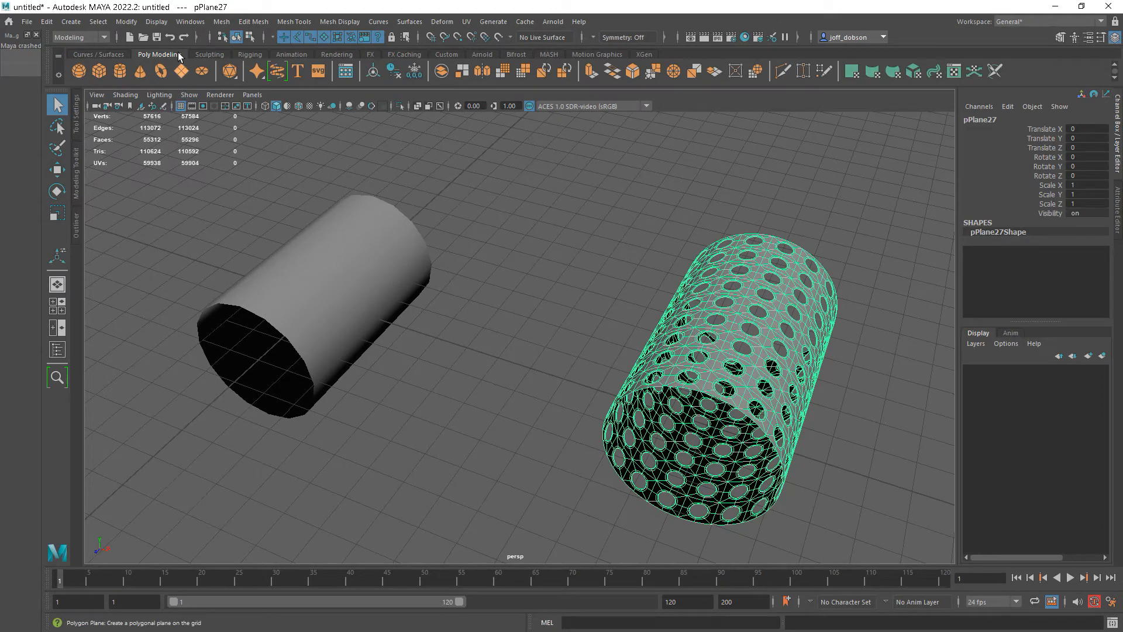
Step: Check the Poly Count heads-up display option and compare the polygon counts of the perforated and plain cylinders
click(156, 22)
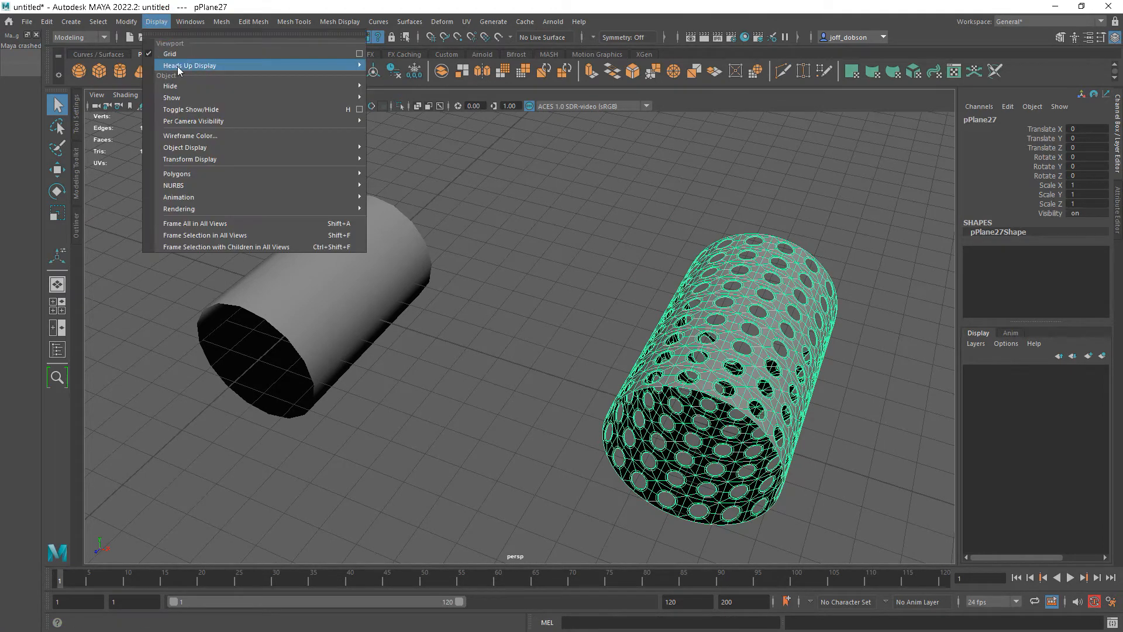
mouse_move(204, 65)
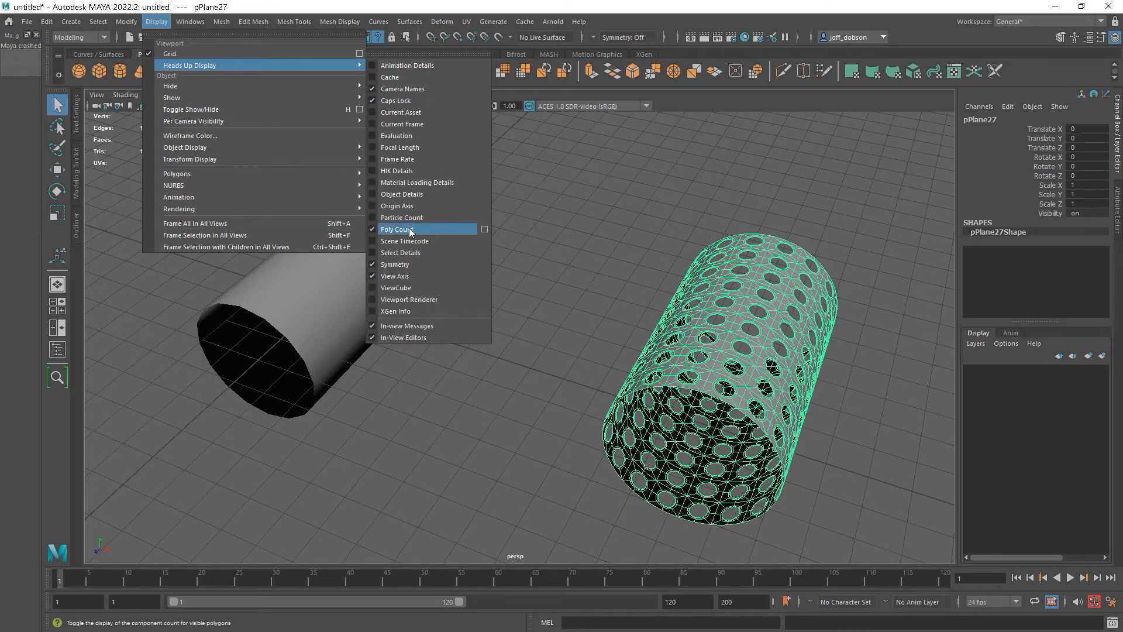
click(291, 11)
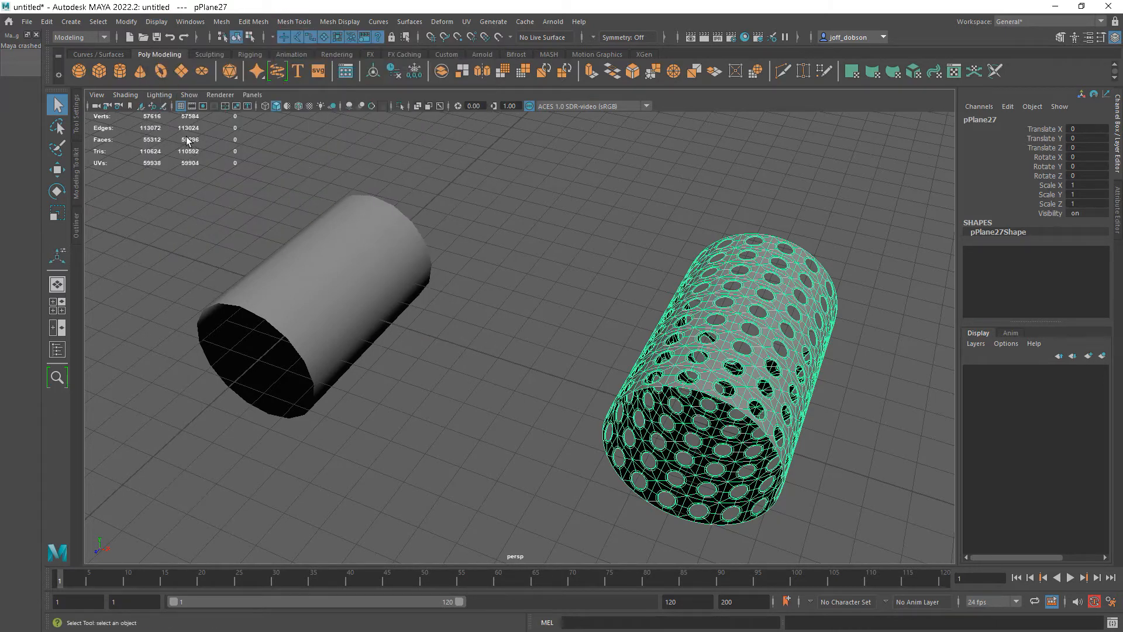
click(346, 289)
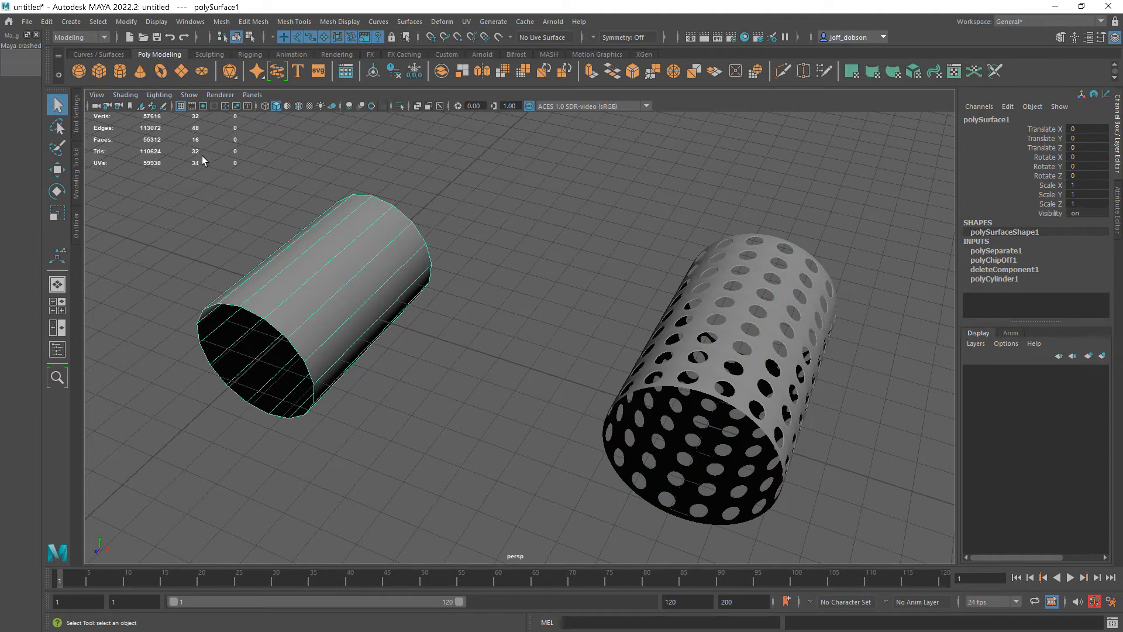
click(728, 336)
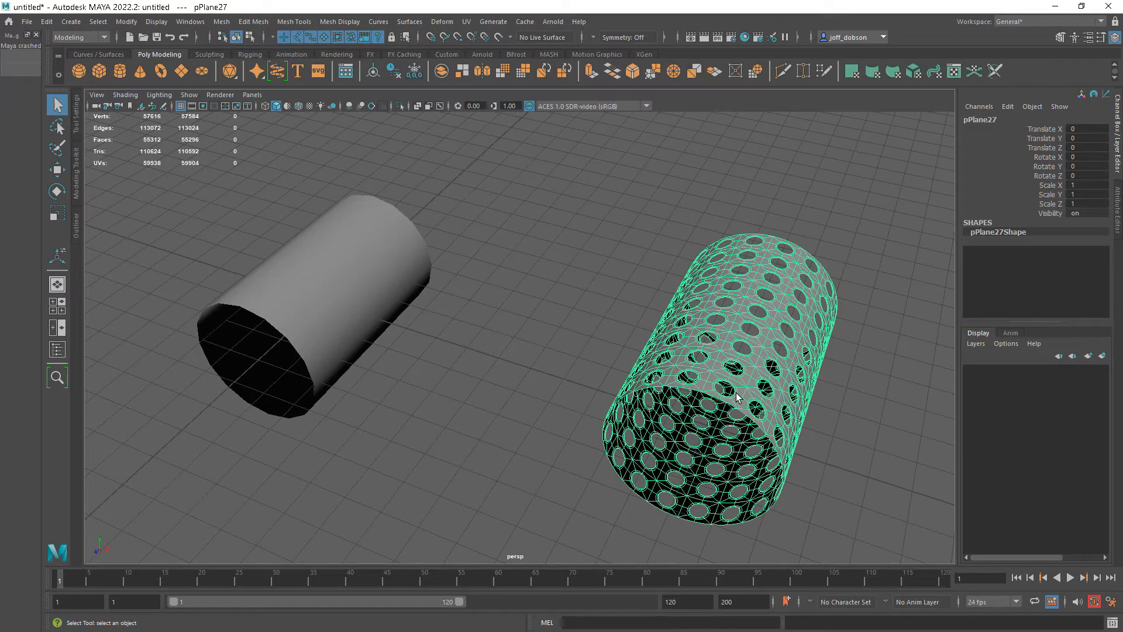
click(350, 319)
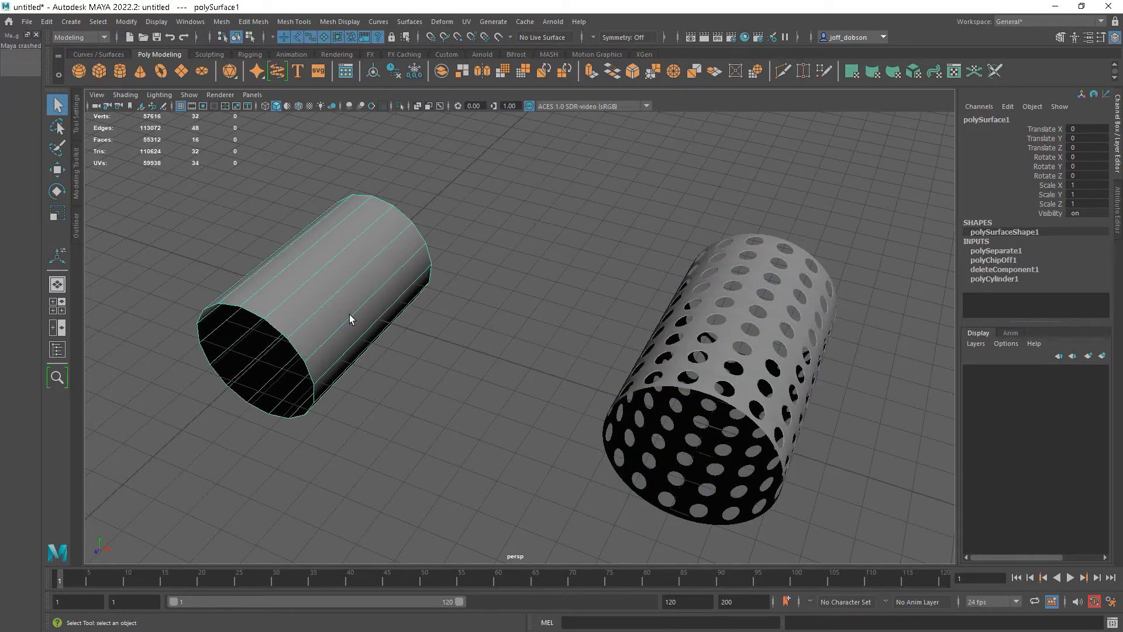
click(507, 387)
alt+right_drag(538, 409, 509, 371)
click(377, 339)
alt+drag(459, 383, 471, 325)
alt+drag(556, 351, 527, 392)
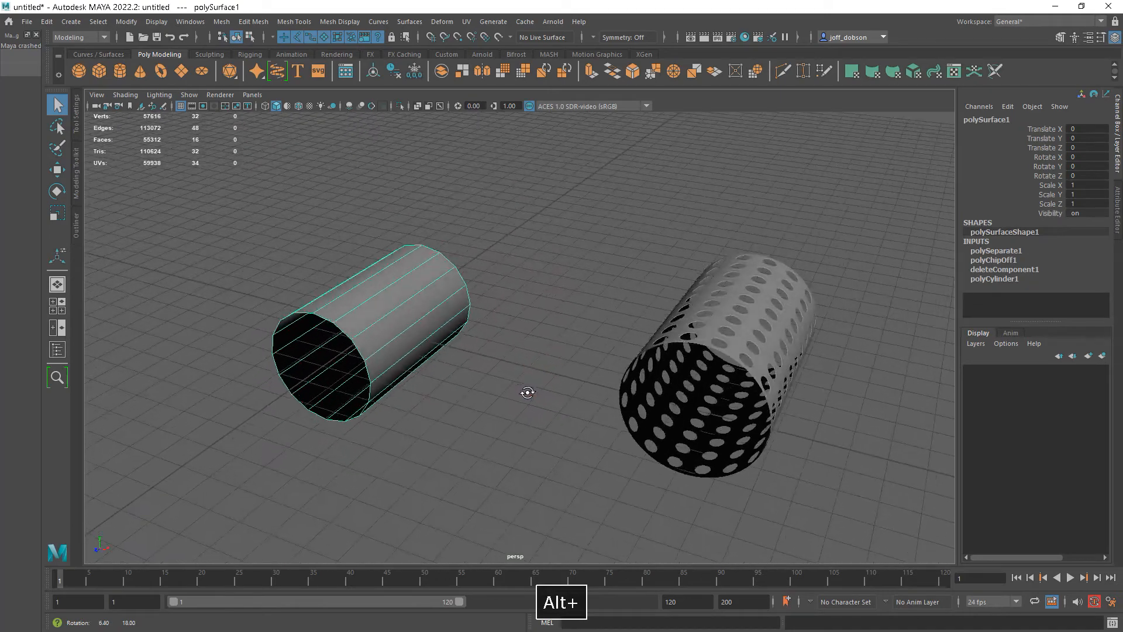
Step: Reset the perforated cylinder's pivot to its centre in pivot editing mode
click(718, 355)
key(w)
mouse_move(767, 426)
alt+mouse_down()
mouse_move(804, 412)
mouse_move(813, 426)
mouse_move(766, 433)
alt+mouse_up()
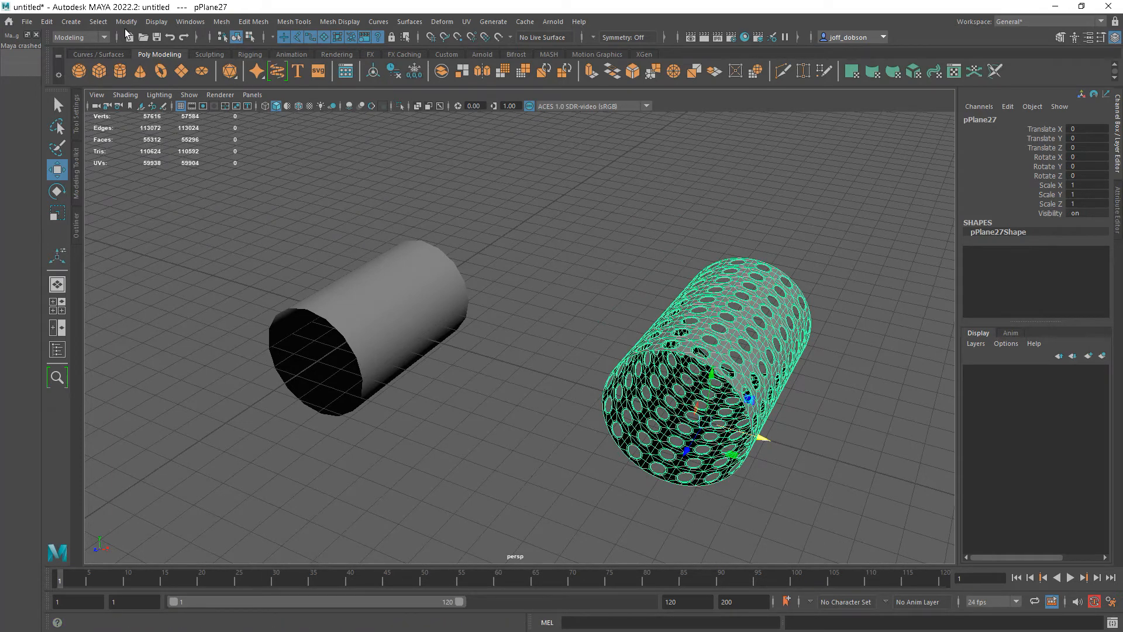
click(127, 22)
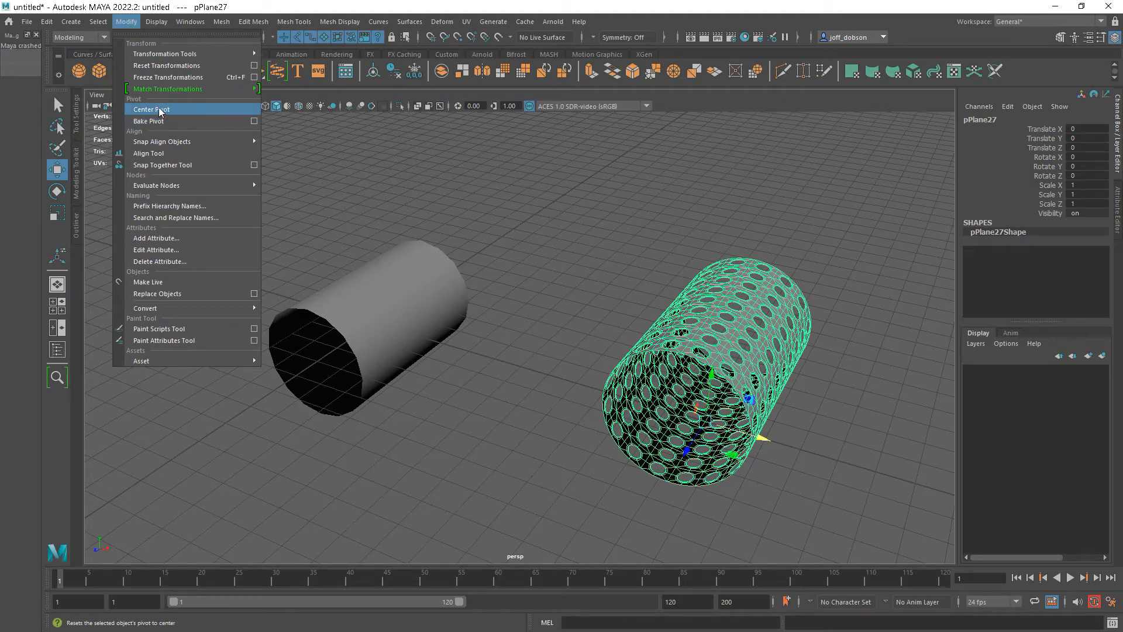
click(166, 12)
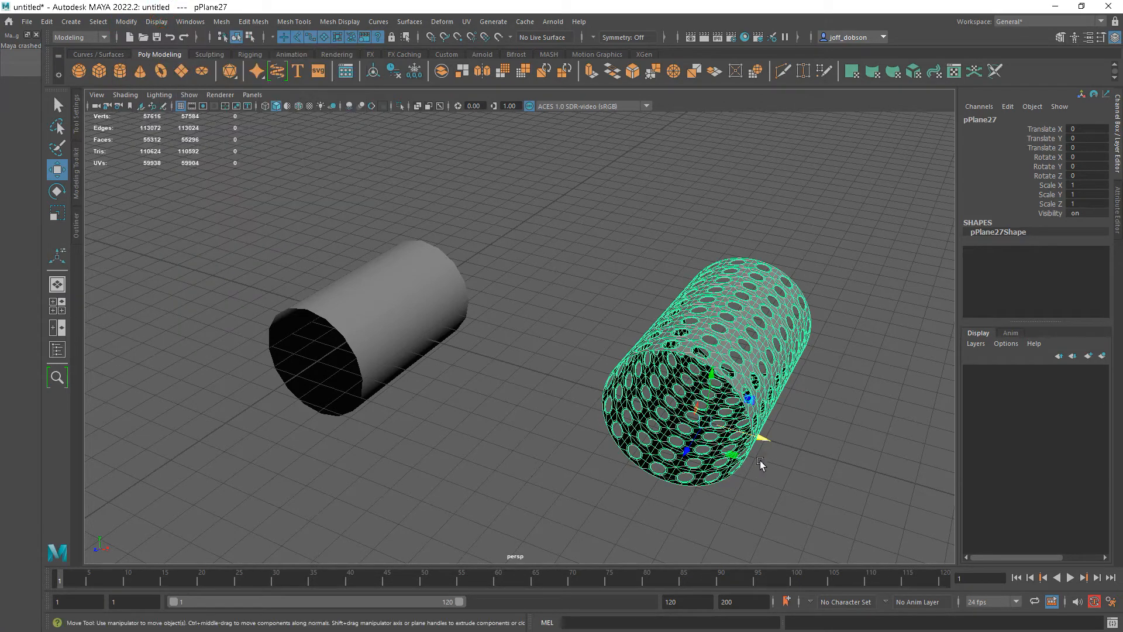
key(d)
right_click(777, 432)
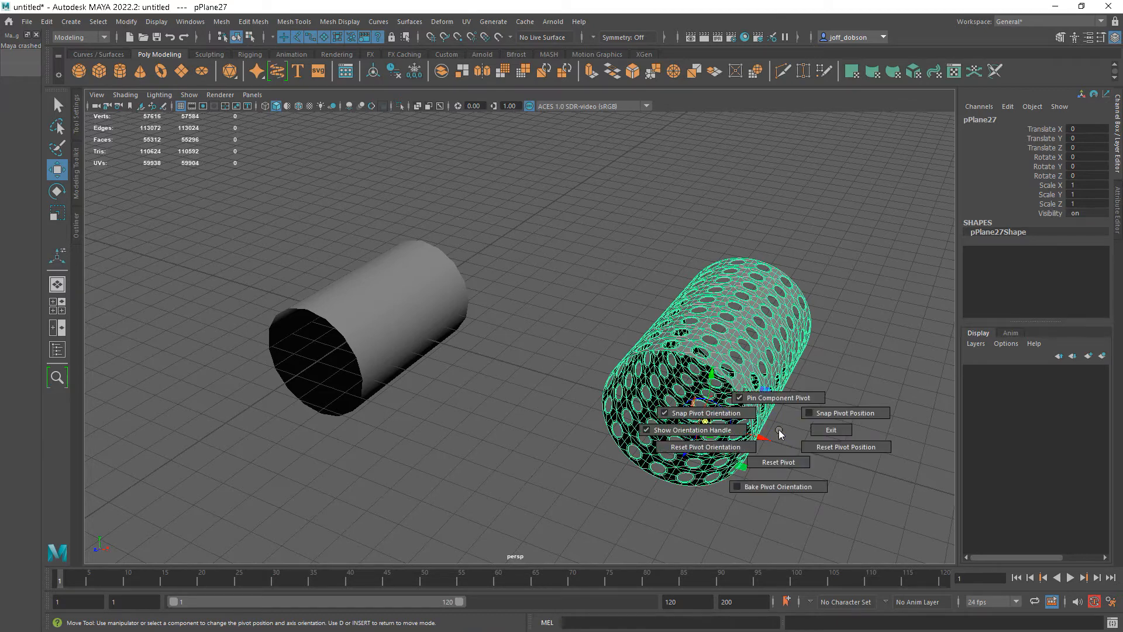
click(778, 462)
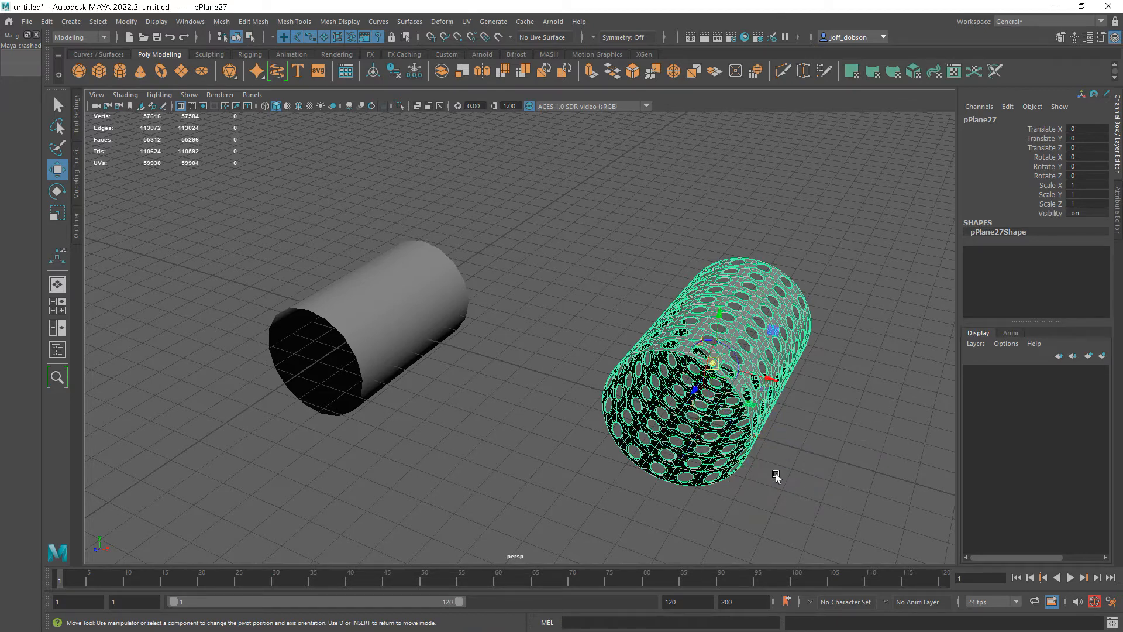
key(d)
Step: Move the perforated cylinder onto the plain cylinder, to Translate X -61.141 and Translate Y -9.9
alt+drag(801, 476, 762, 442)
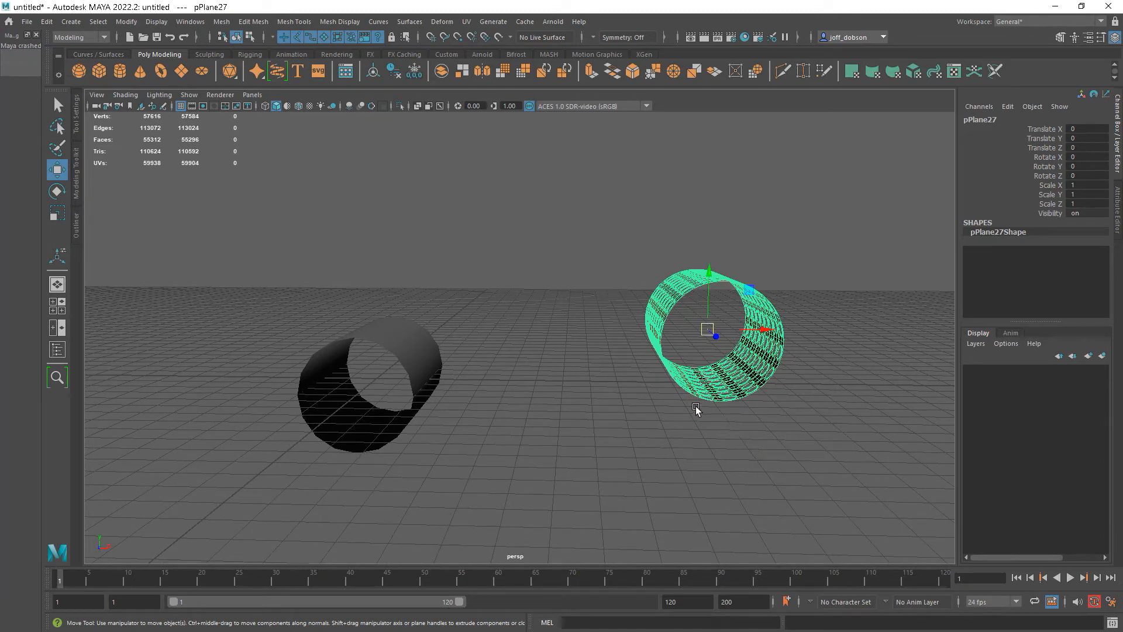
drag(709, 323, 493, 421)
alt+right_drag(494, 421, 671, 447)
mouse_move(677, 474)
alt+mouse_down()
mouse_move(773, 446)
mouse_move(752, 439)
mouse_move(739, 396)
mouse_move(734, 456)
mouse_move(675, 476)
alt+mouse_up()
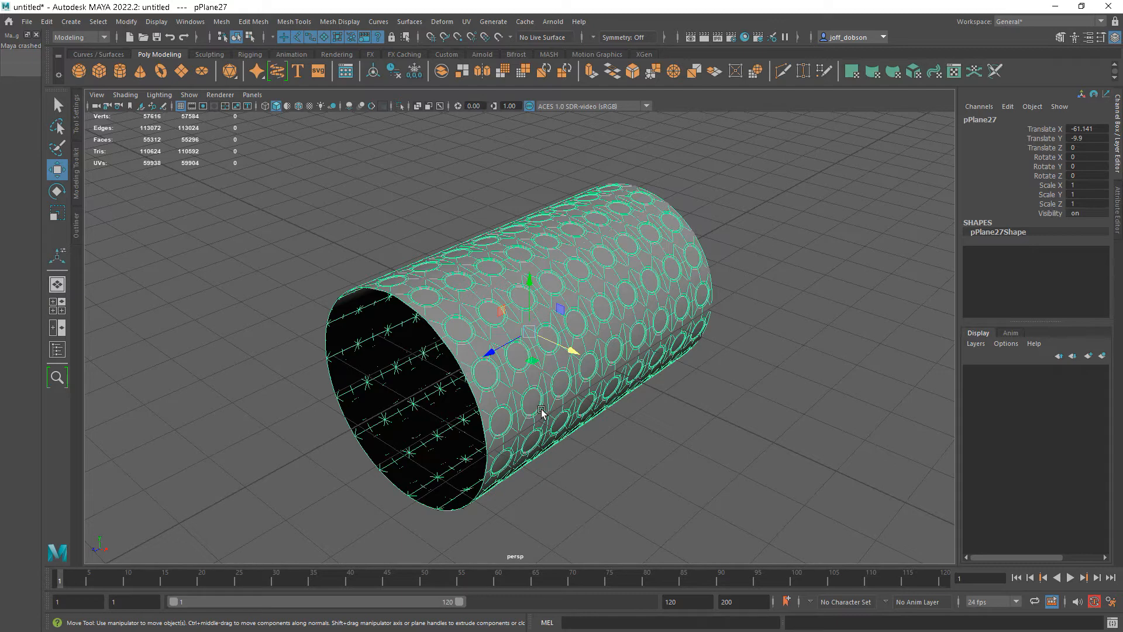
Step: Freeze the perforated cylinder's transformations at its current position
mouse_move(680, 462)
alt+mouse_down()
mouse_move(669, 444)
mouse_move(696, 449)
alt+mouse_up()
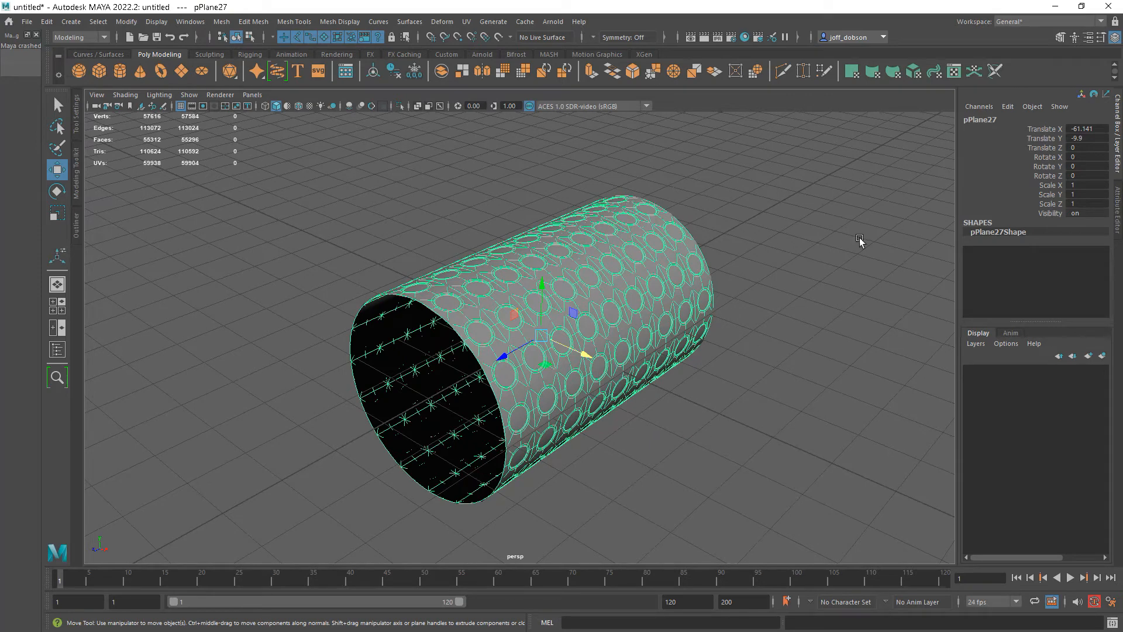
click(124, 21)
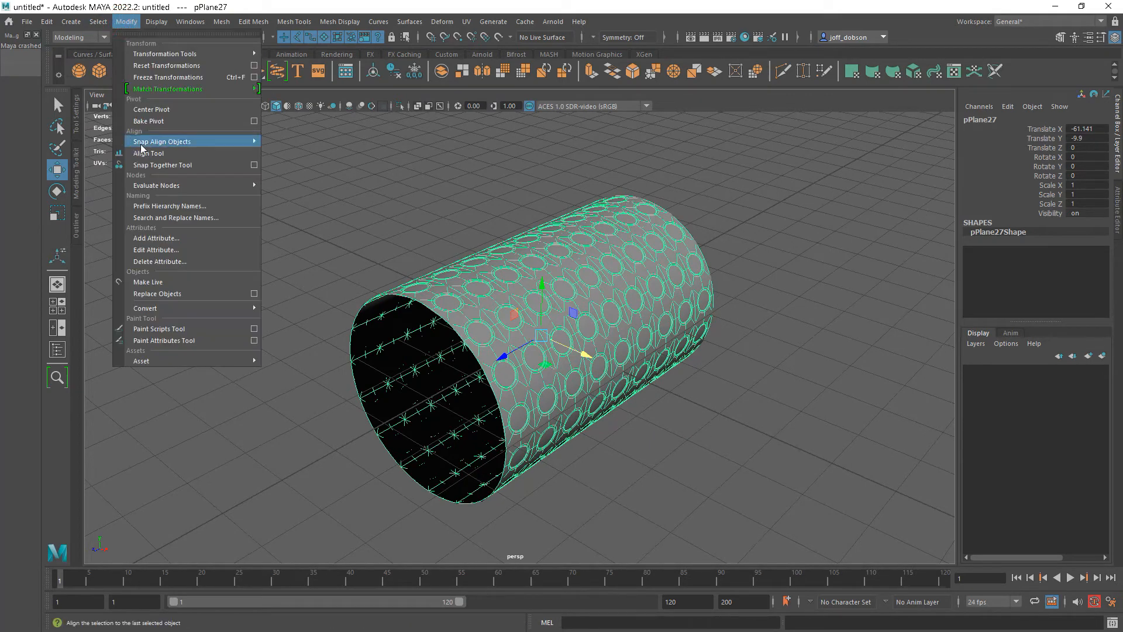
click(164, 78)
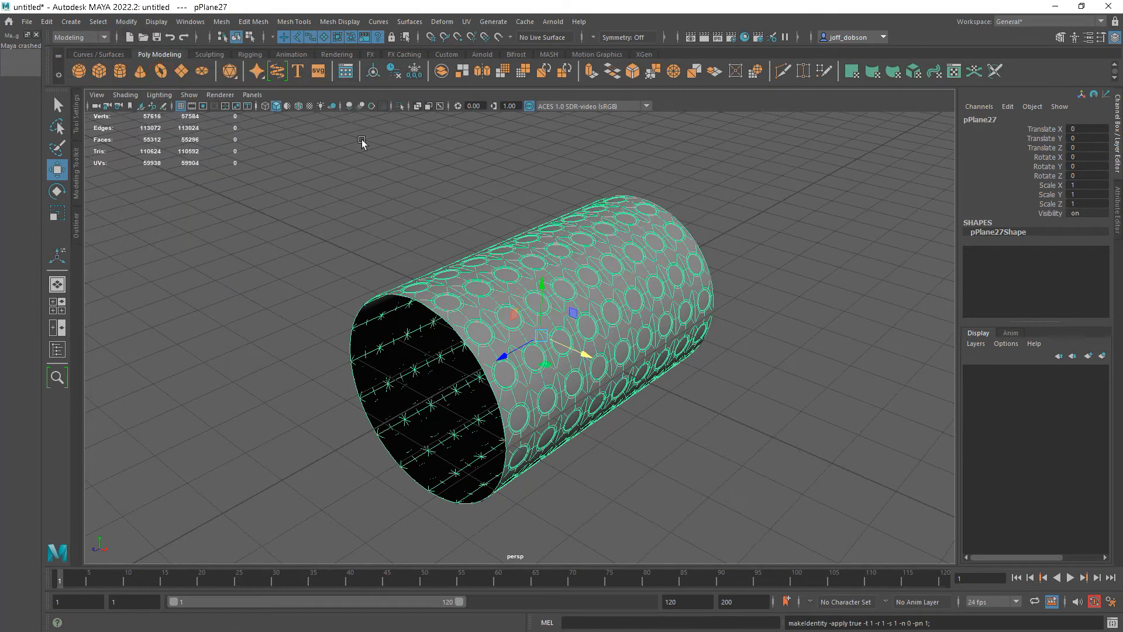
alt+drag(767, 370, 763, 402)
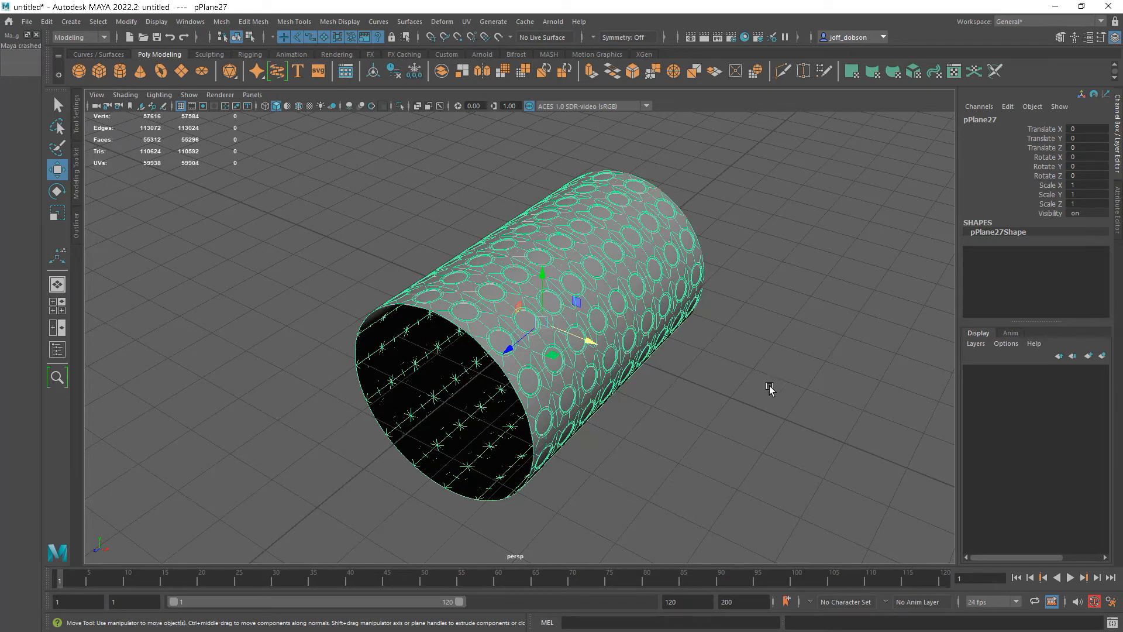
Step: Create a display layer from the selected perforated cylinder and name it HighPoly
alt+drag(712, 409, 794, 441)
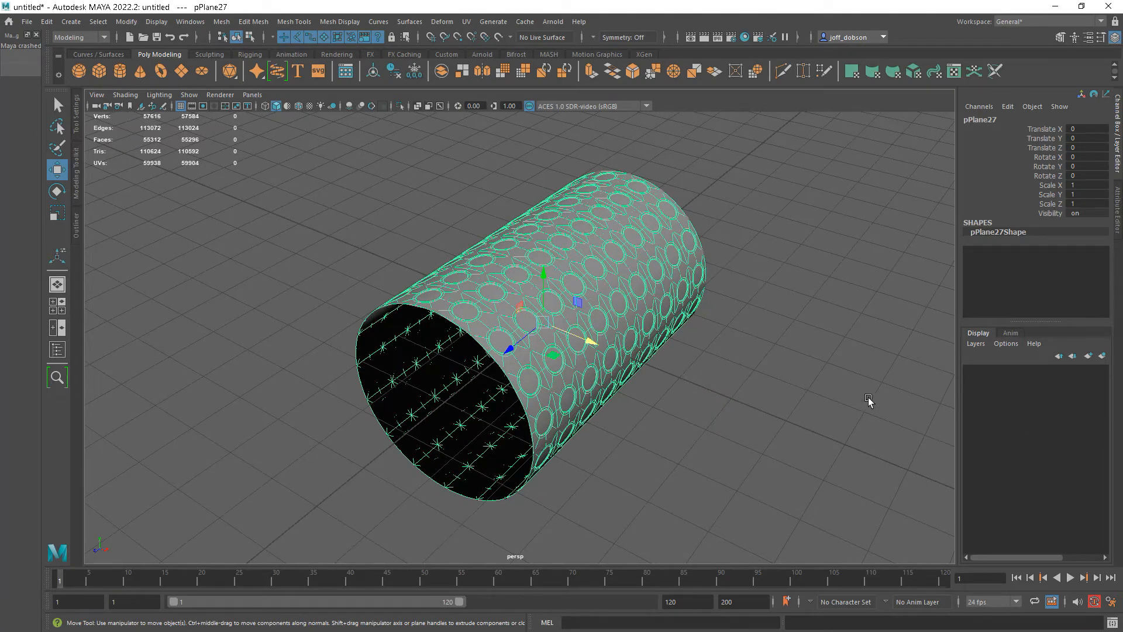
click(971, 346)
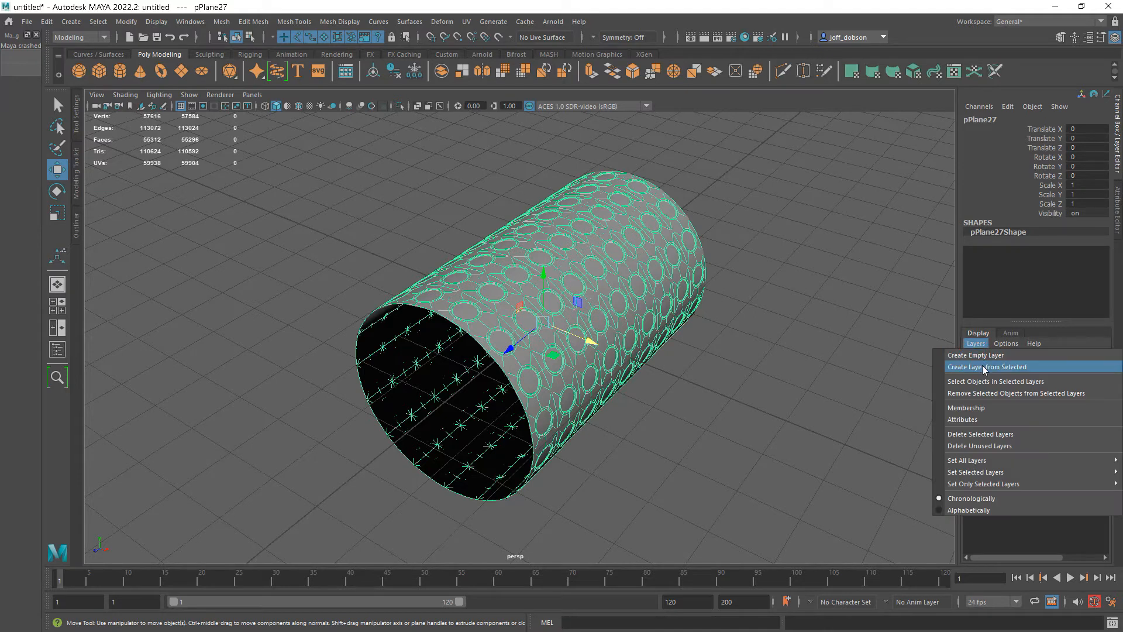
click(983, 367)
double_click(1025, 375)
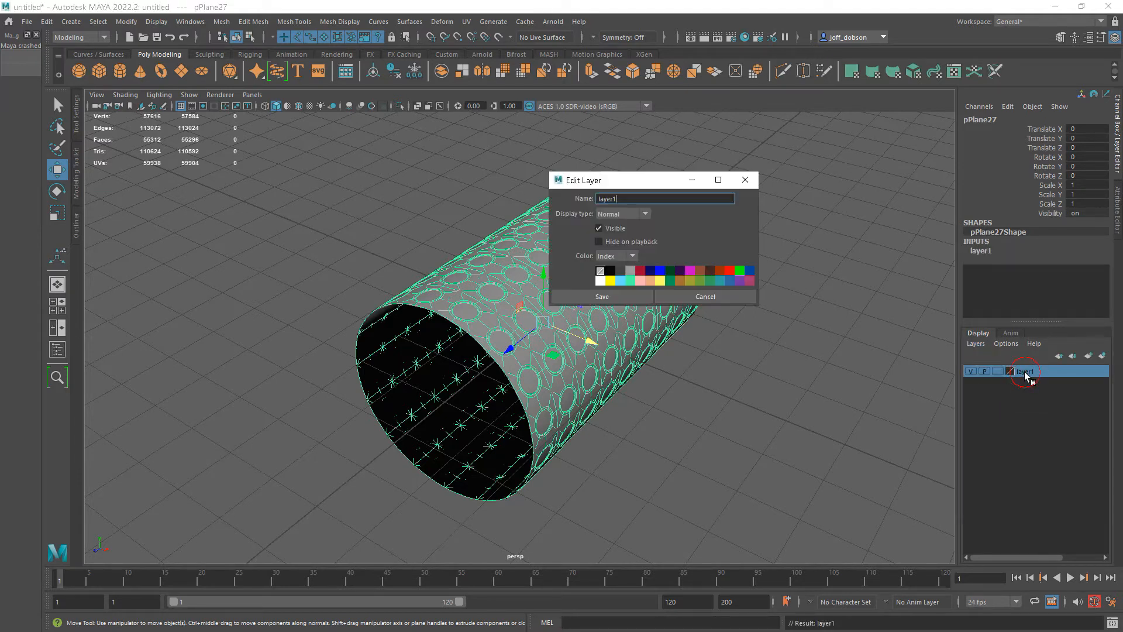
key(BackSpace)
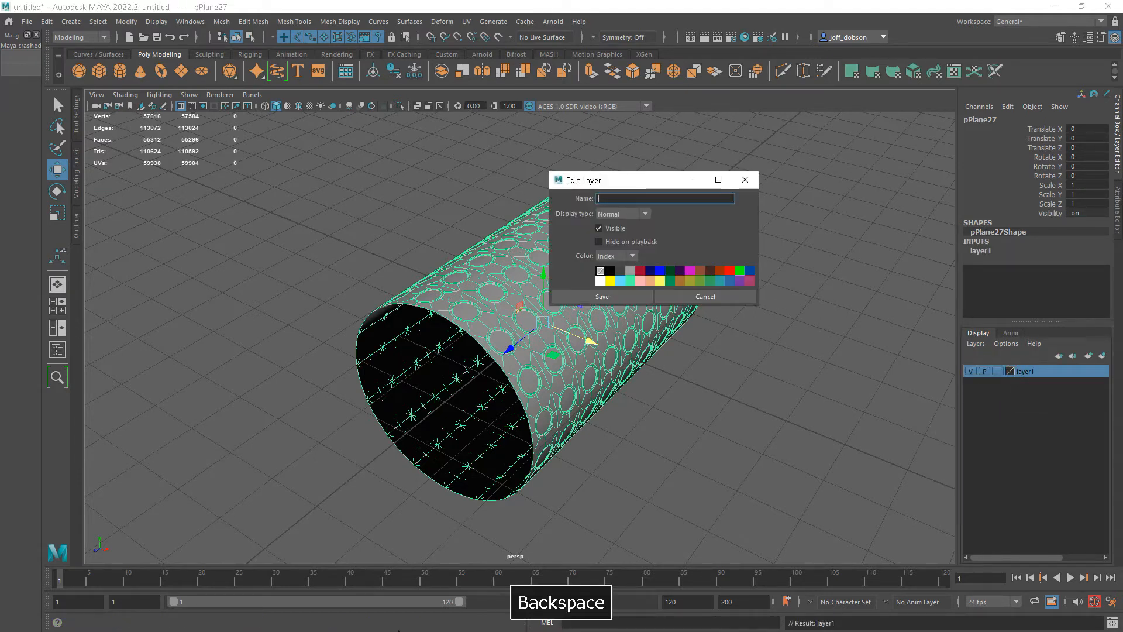
text(HighPoly)
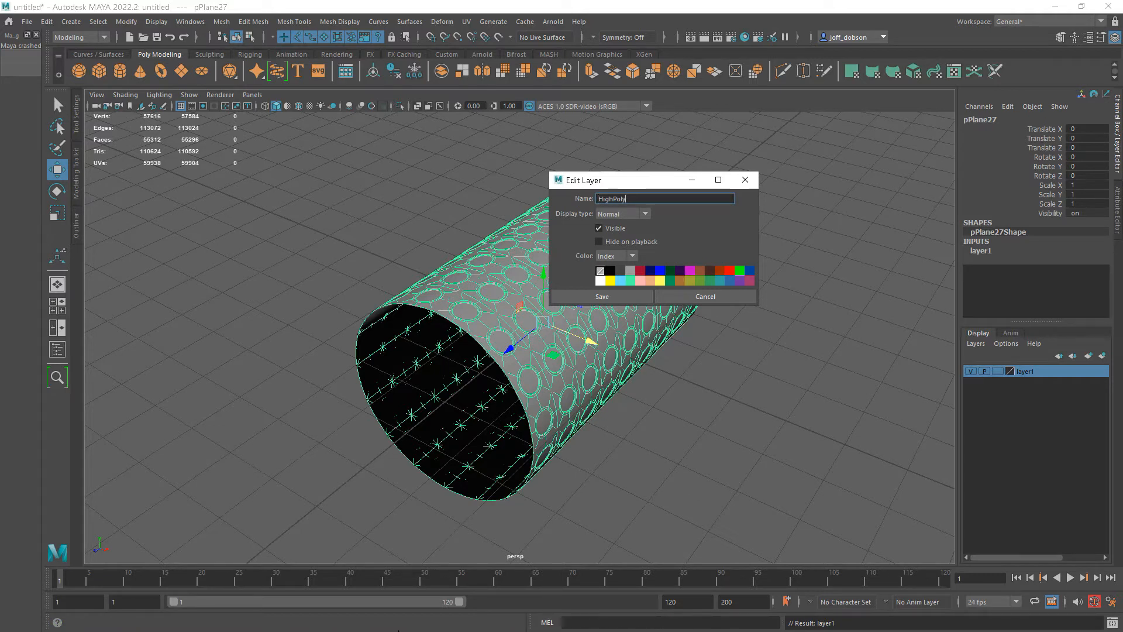
click(602, 297)
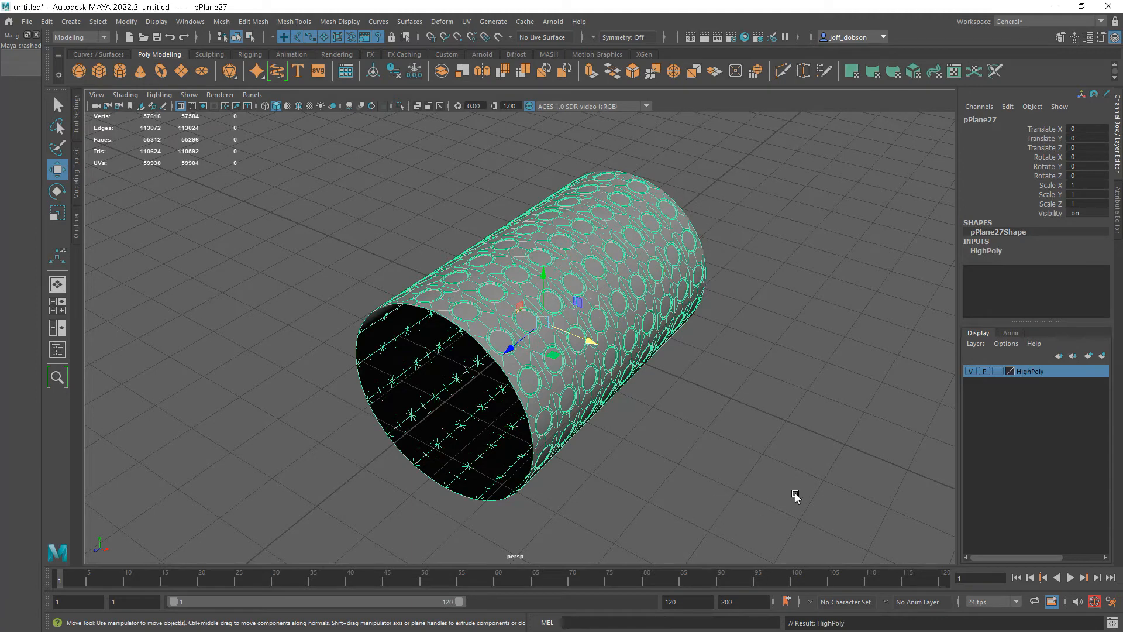
Step: Select the plain cylinder, create a display layer from it and name the layer LowPoly
click(534, 386)
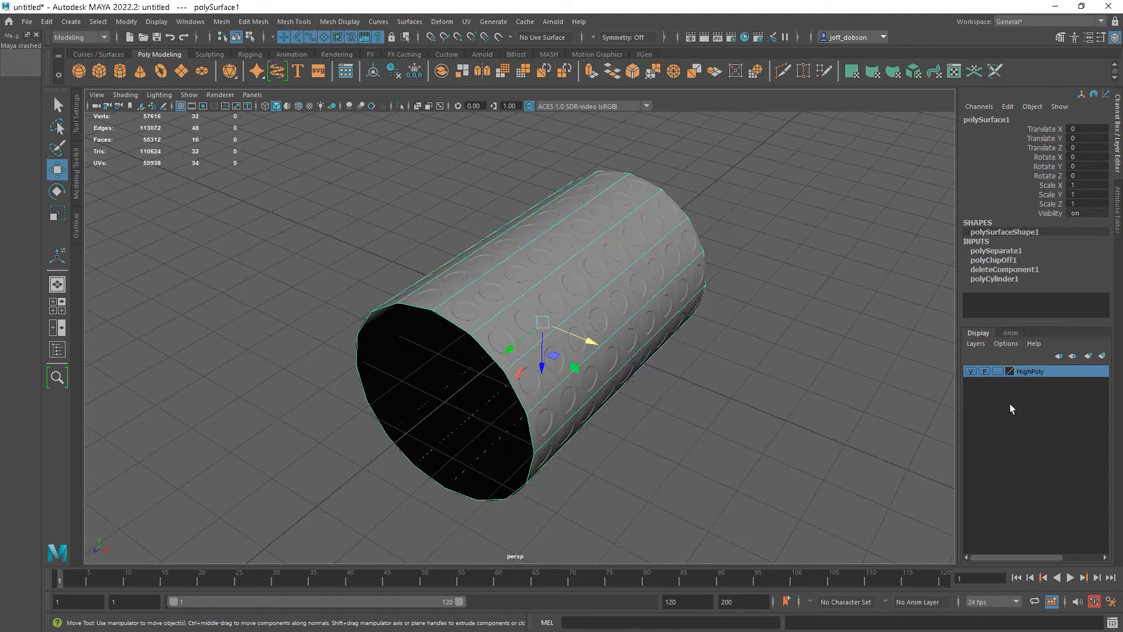
right_click(978, 350)
click(988, 368)
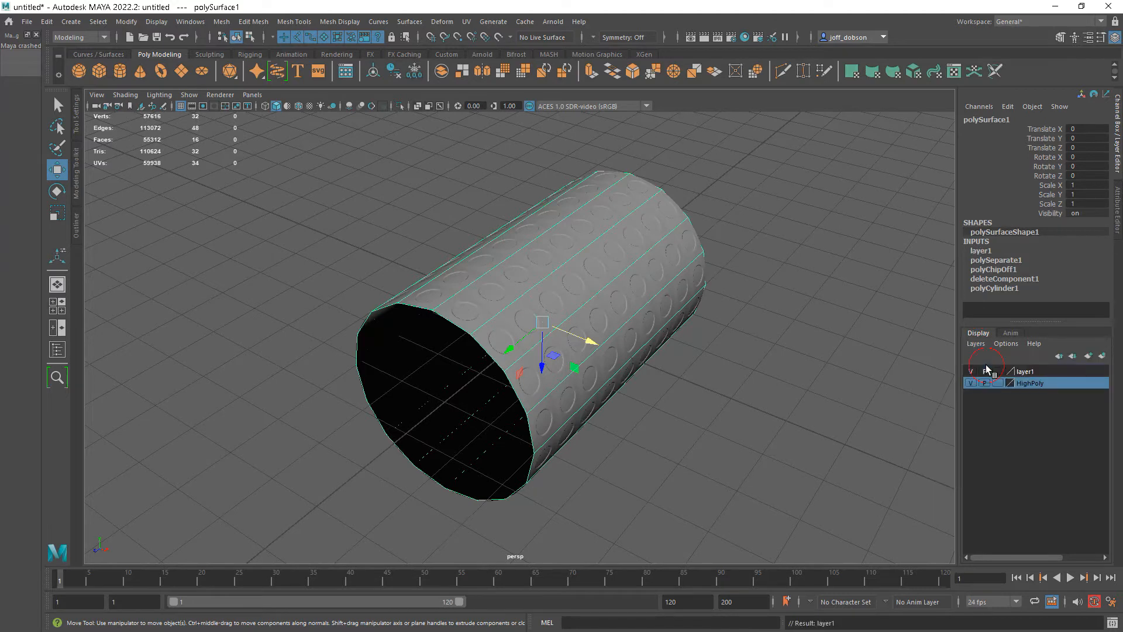
double_click(1024, 372)
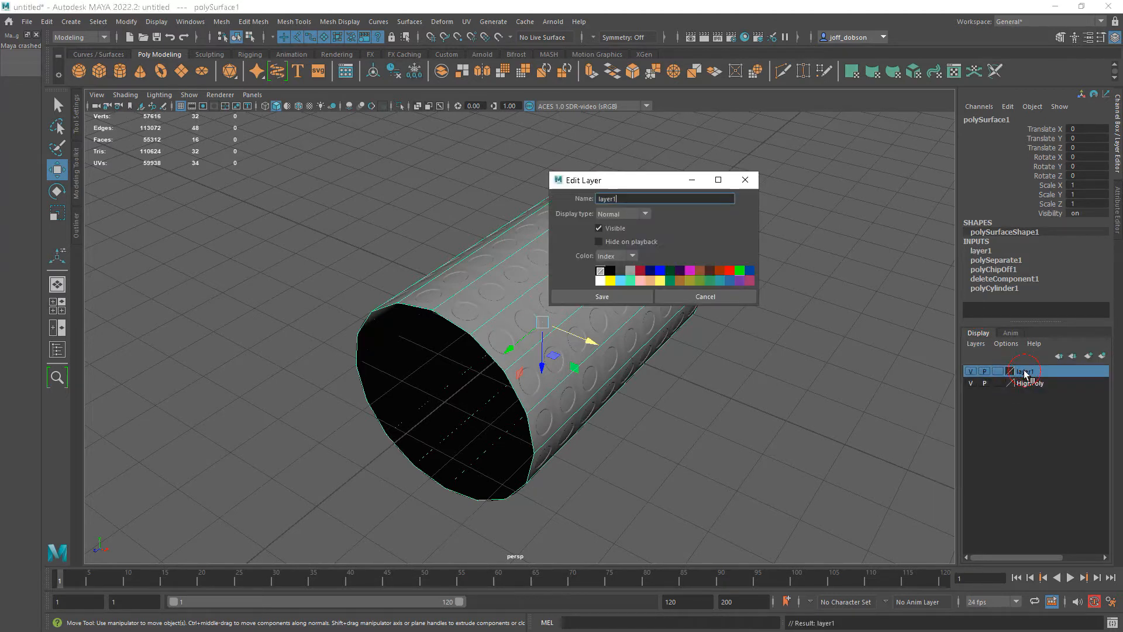
double_click(625, 199)
text(Low)
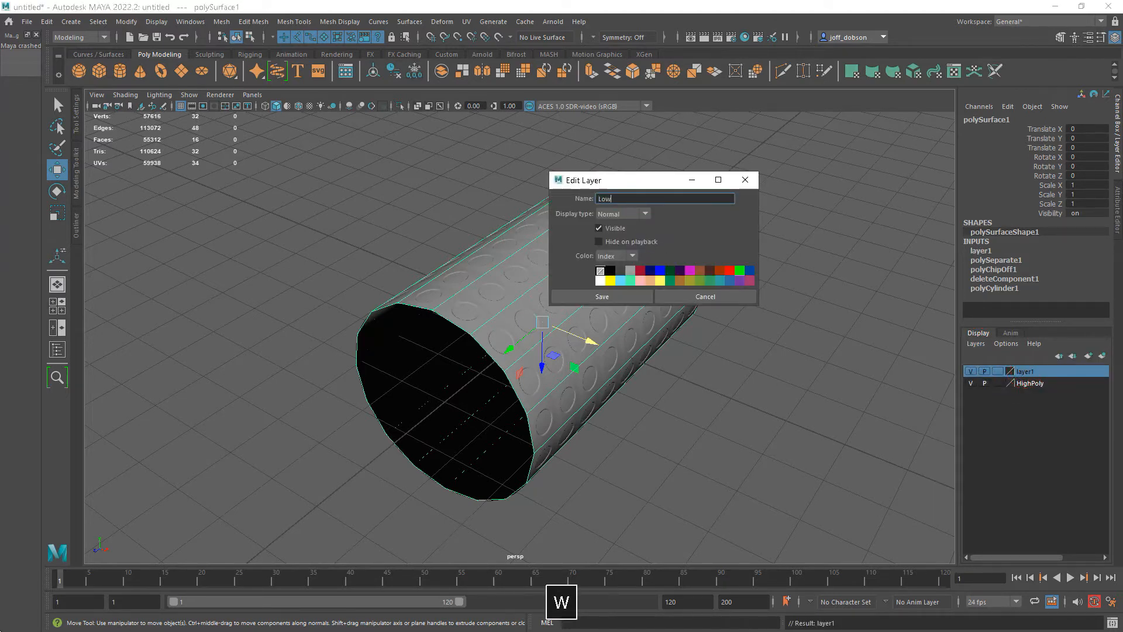
text(Poly)
key(Return)
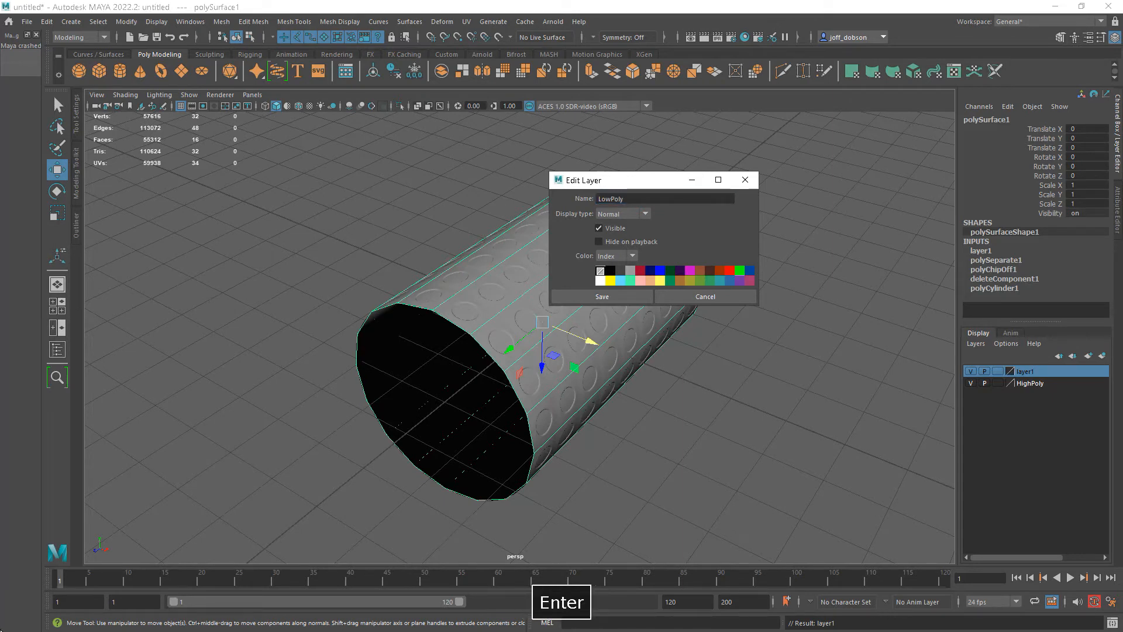
click(635, 297)
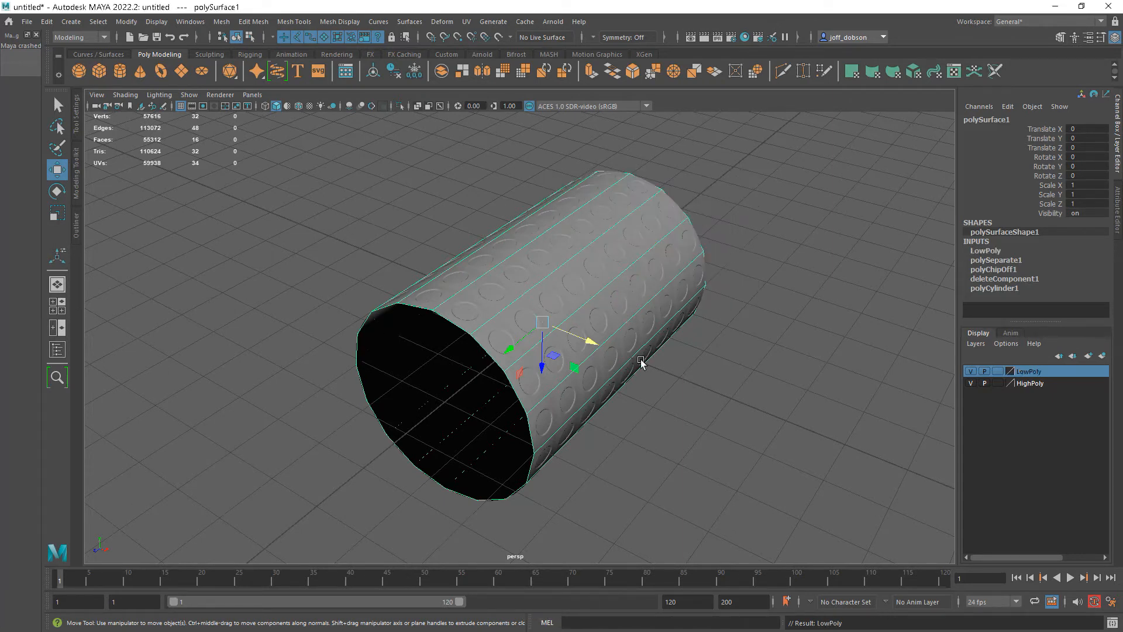
Step: Toggle the visibility of the HighPoly and LowPoly layers to check which cylinder each one controls
click(972, 383)
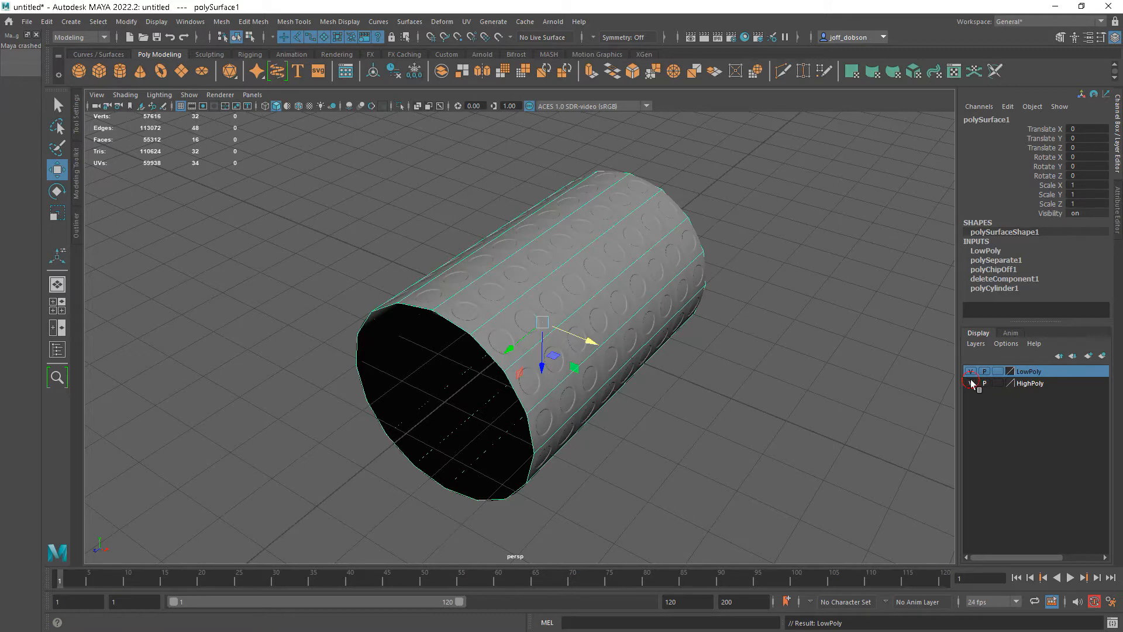
click(971, 381)
click(971, 373)
click(970, 372)
click(735, 409)
alt+drag(735, 409, 583, 399)
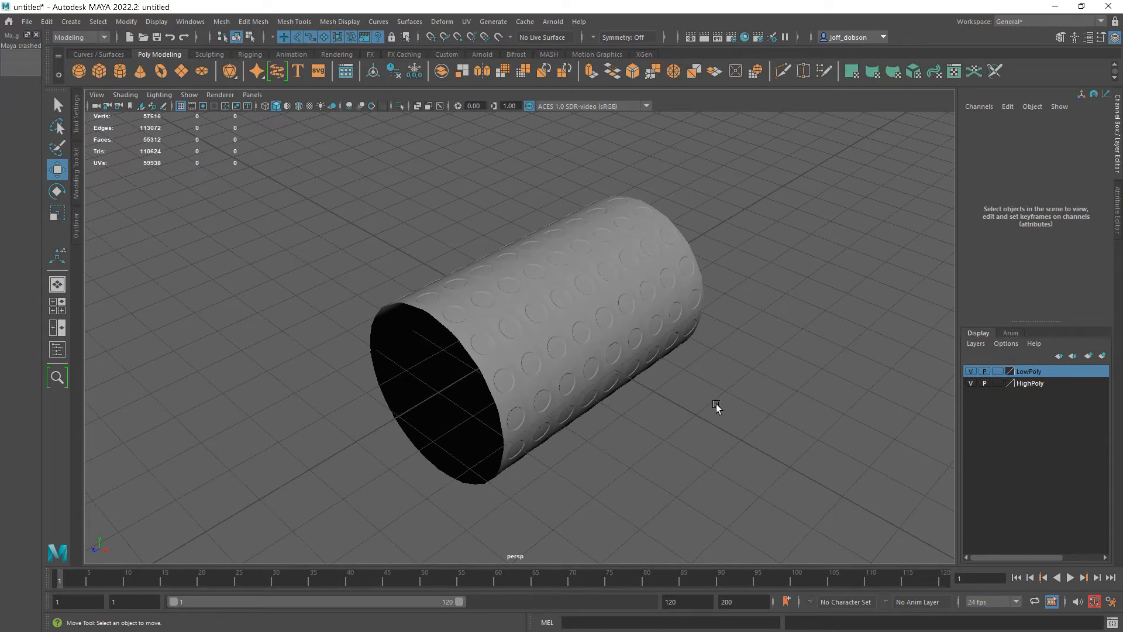
Step: Hide the HighPoly layer and open the UV Editor for the plain low-poly cylinder
click(971, 384)
click(640, 363)
alt+drag(709, 400, 691, 404)
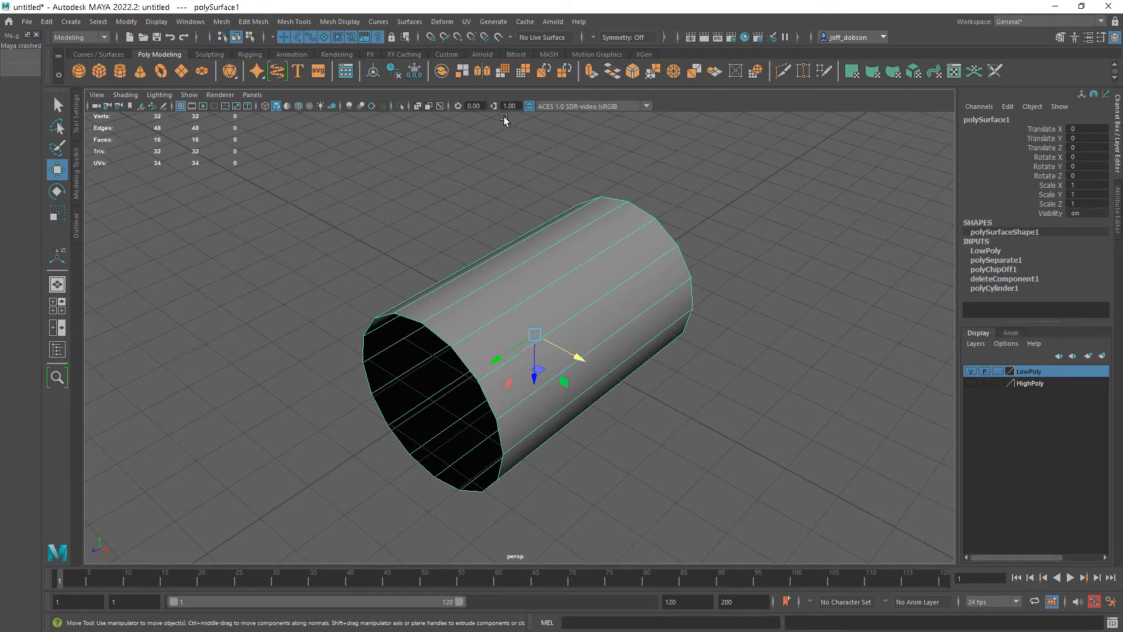
click(467, 22)
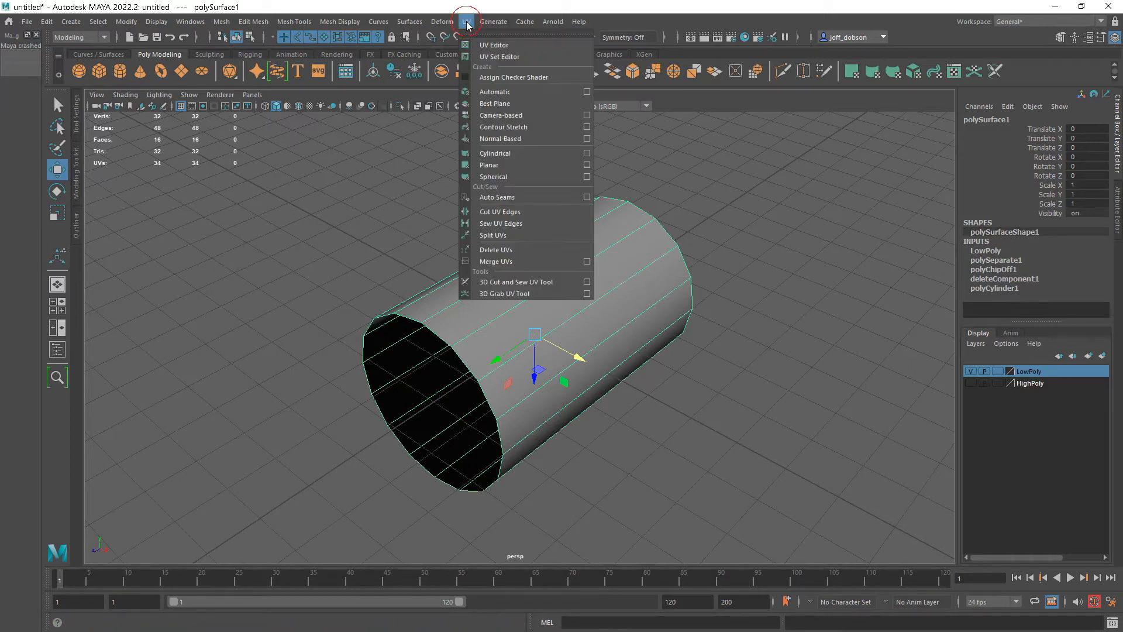
click(489, 46)
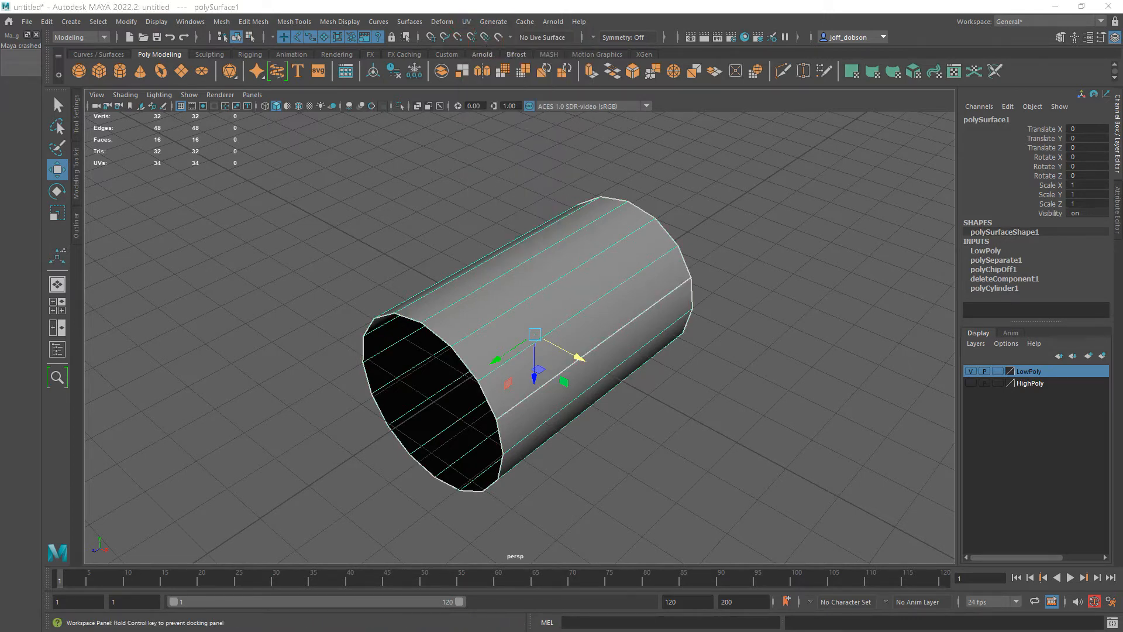
drag(362, 132, 762, 178)
drag(721, 133, 709, 126)
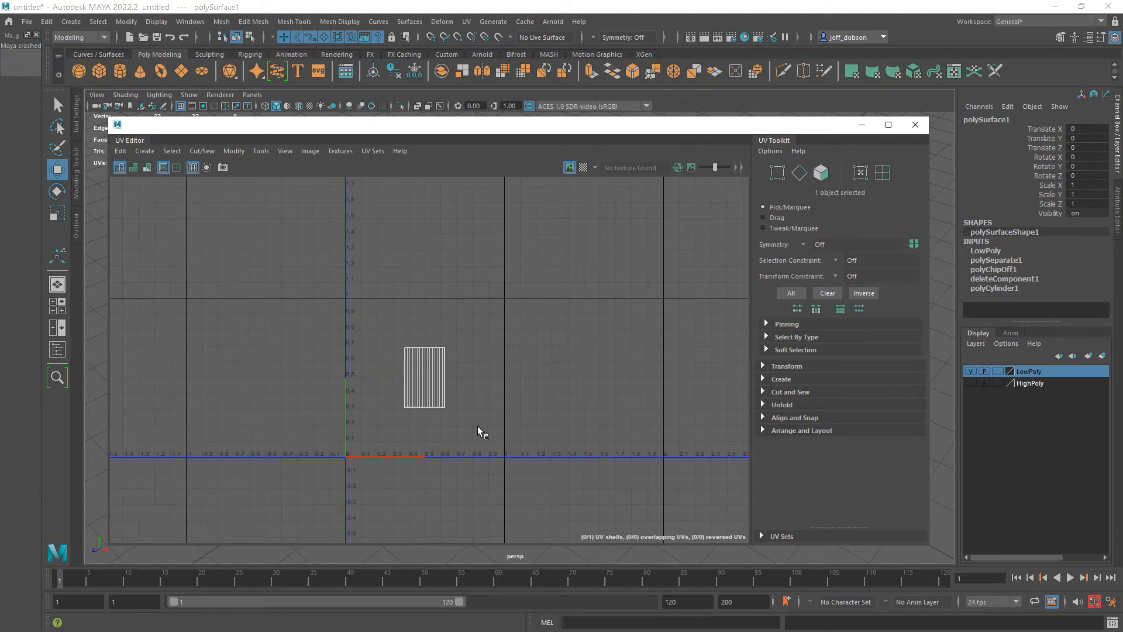
Step: Select all UVs of the low-poly cylinder's shell and unfold them
right_drag(442, 378, 480, 383)
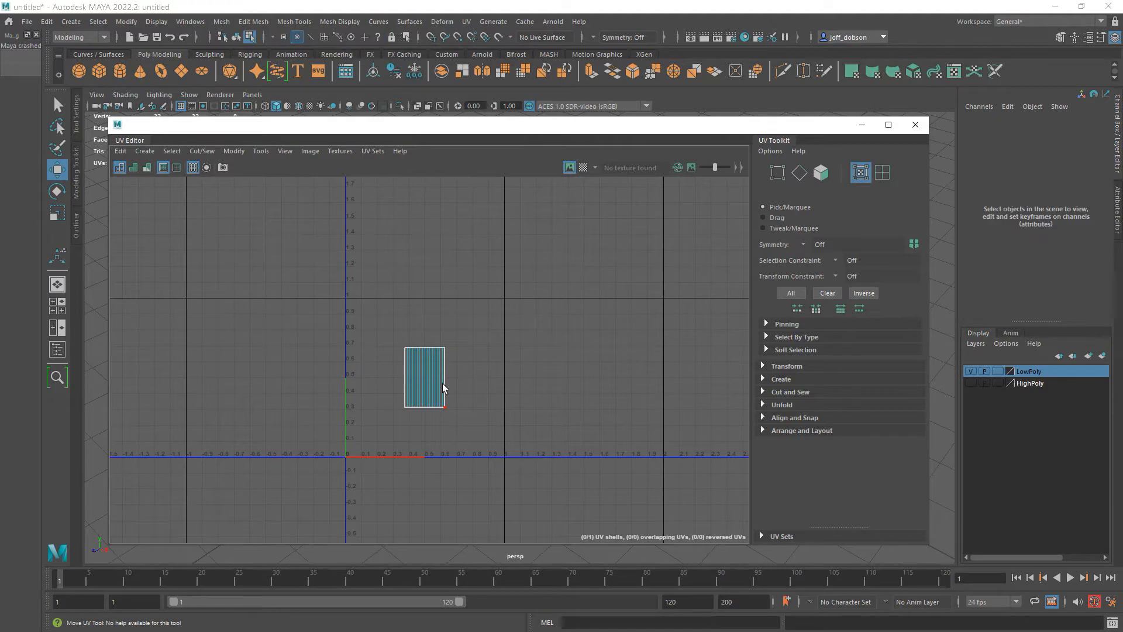
click(433, 344)
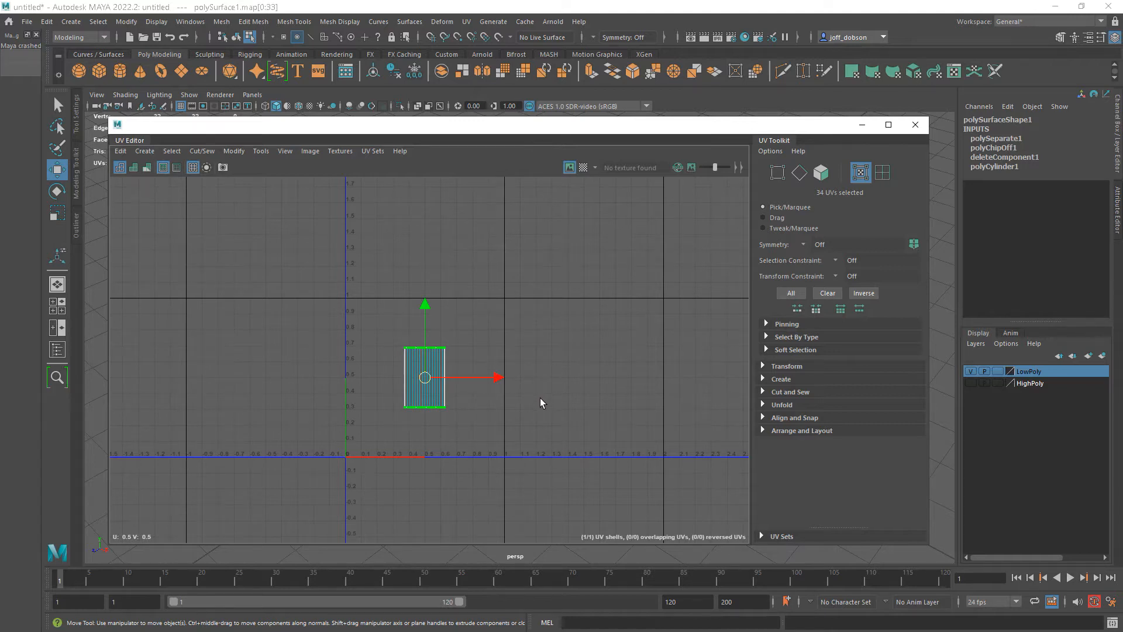
shift+right_drag(427, 391, 310, 395)
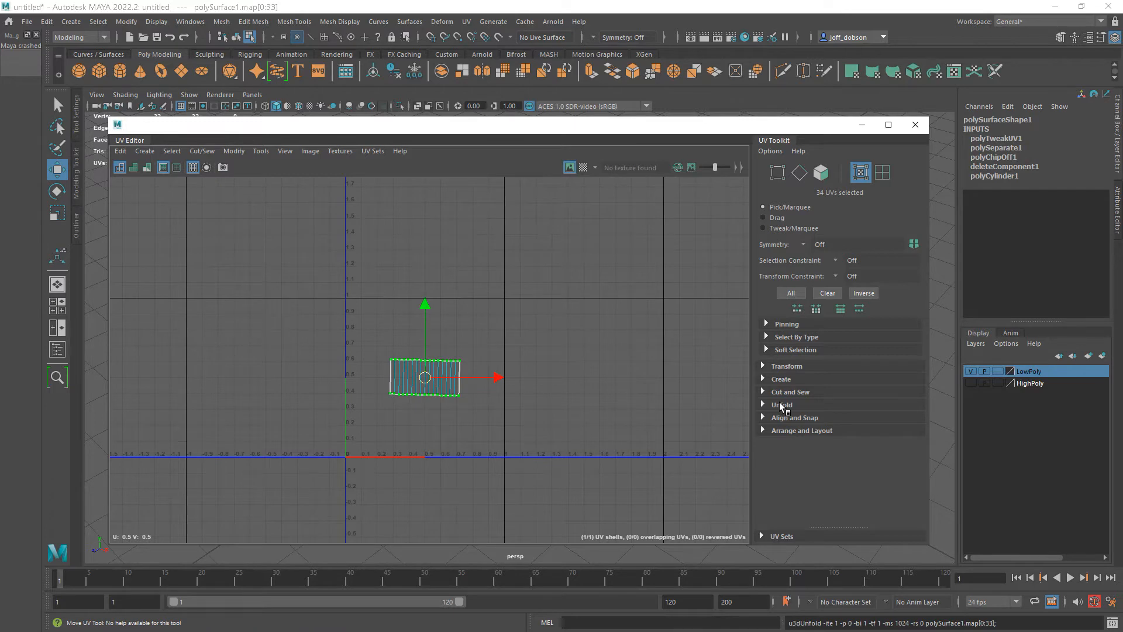
Step: Try to straighten the unfolded UV shell from one of its middle edges
alt+right_drag(434, 408, 614, 484)
key(F10)
click(412, 358)
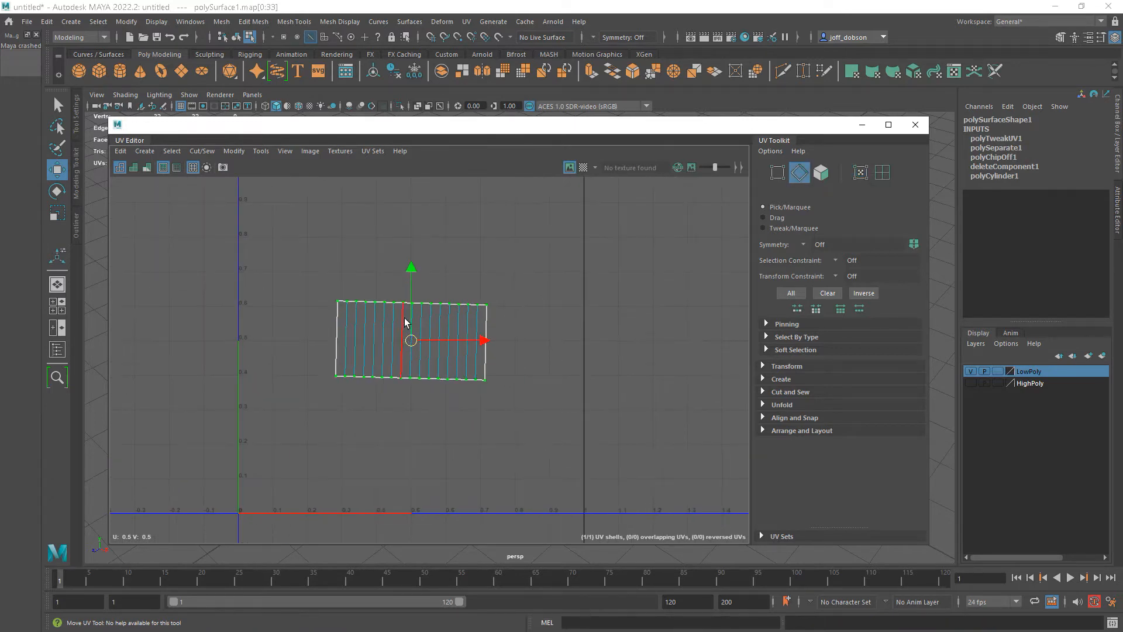
shift+right_drag(411, 360, 467, 344)
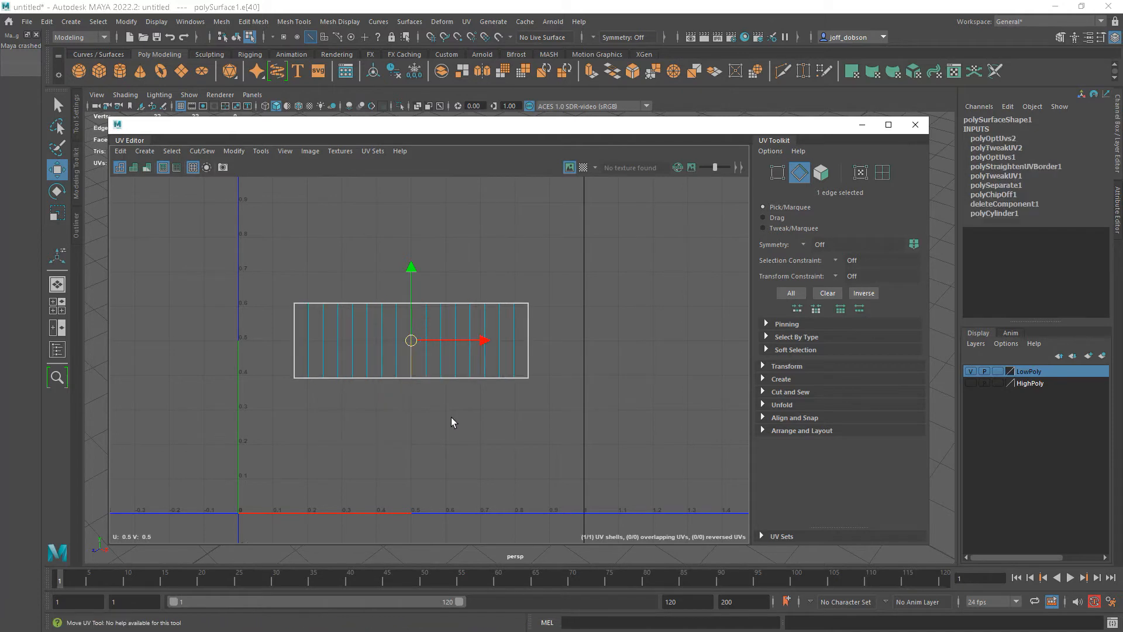
key(ctrl+z)
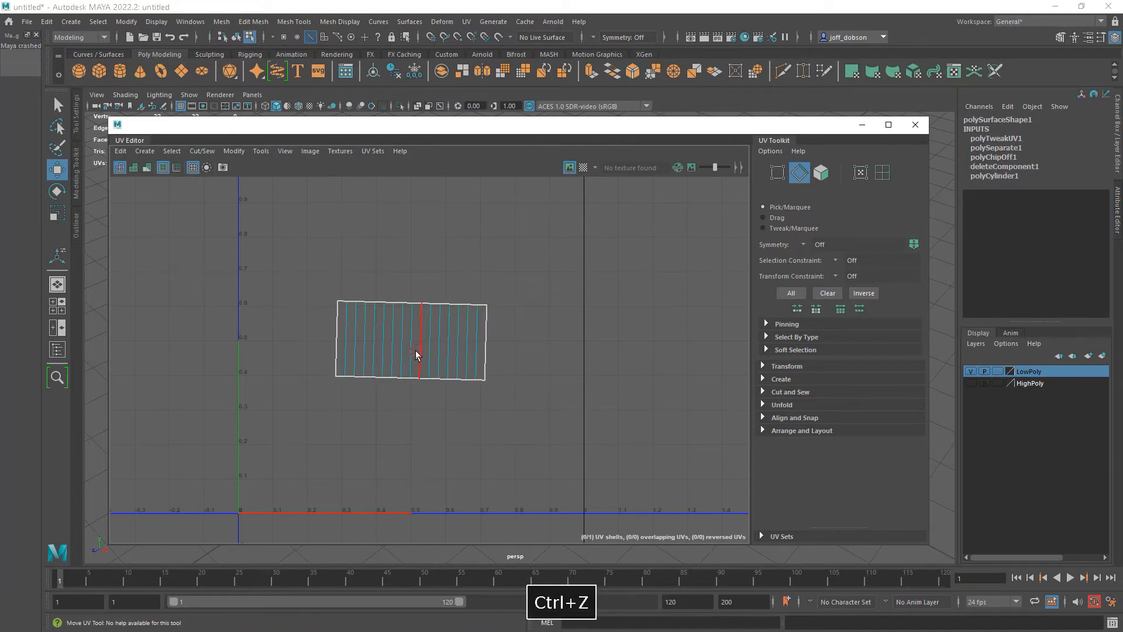
Step: Orient the UV shell to a selected middle edge with Orient to Edges, and lay the shell out in the 0–1 UV tile
click(788, 431)
click(872, 493)
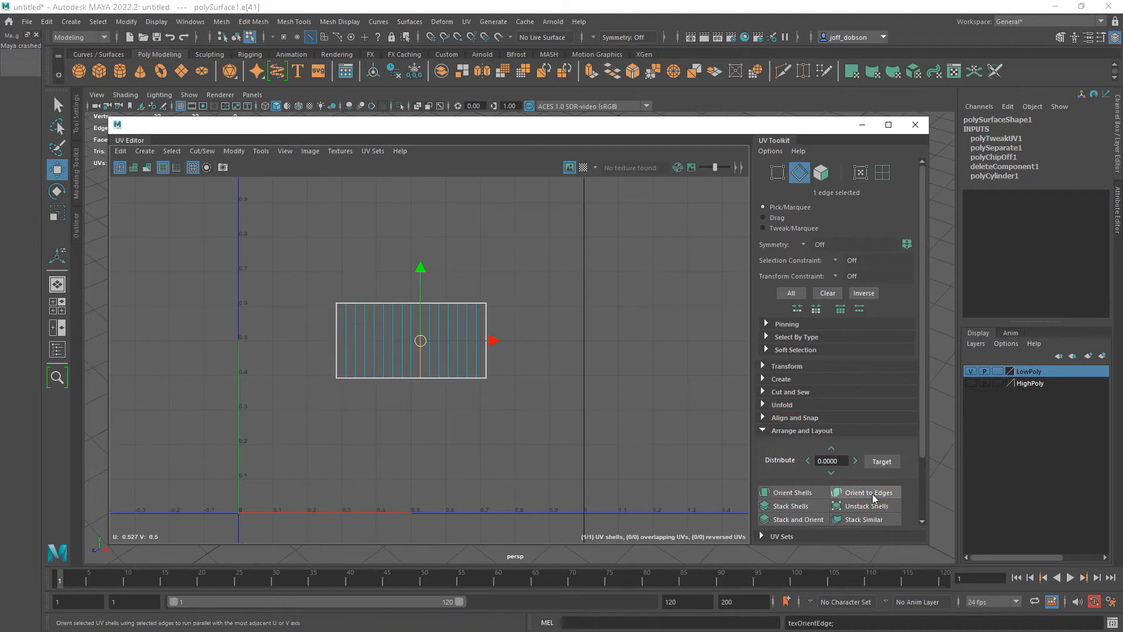
right_drag(461, 368, 502, 372)
double_click(483, 373)
alt+right_drag(556, 434, 415, 383)
alt+middle_drag(527, 417, 512, 395)
shift+right_drag(412, 362, 307, 385)
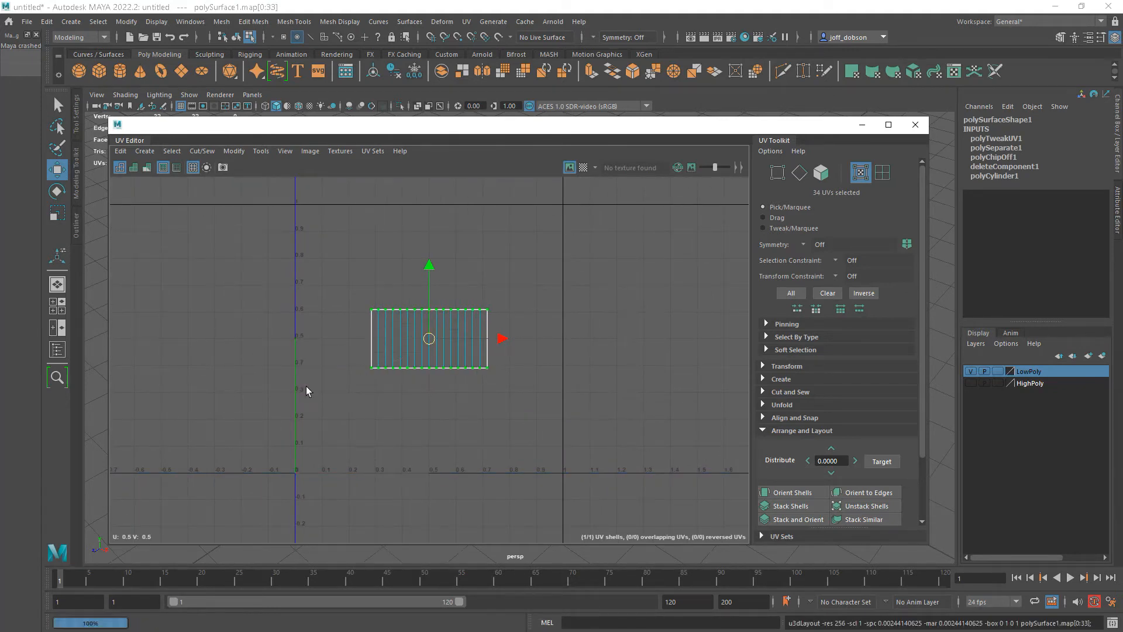
click(619, 437)
alt+right_drag(672, 437, 633, 412)
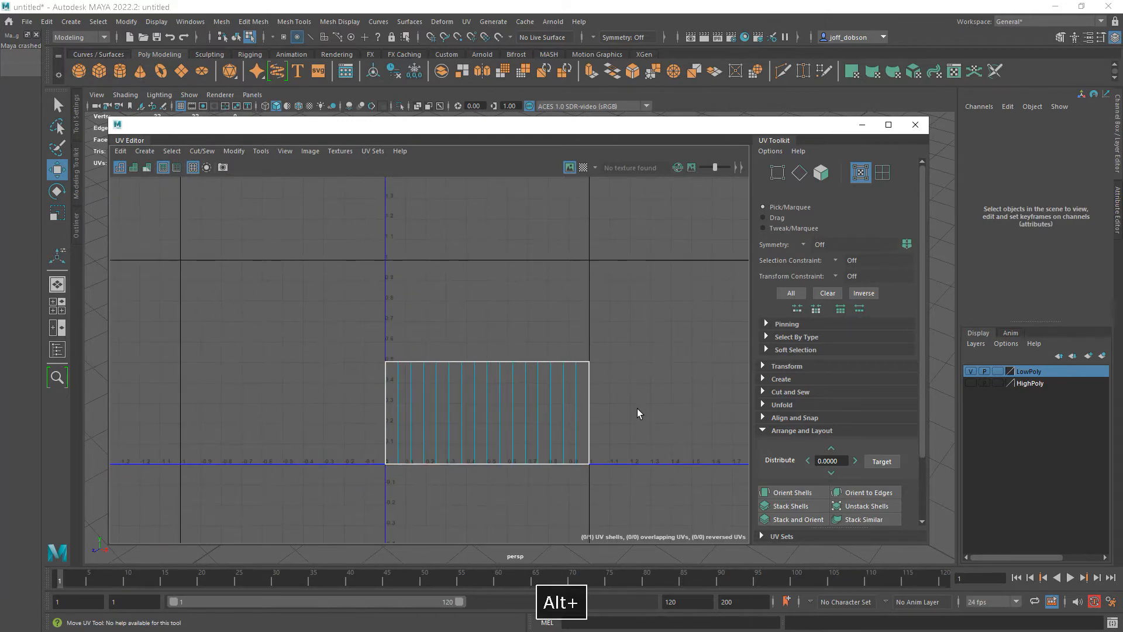
Step: Preview the checker map behind the laid-out UV shell and turn it off again
click(583, 167)
mouse_move(573, 130)
mouse_down()
mouse_move(565, 502)
mouse_move(591, 370)
mouse_move(579, 114)
mouse_up()
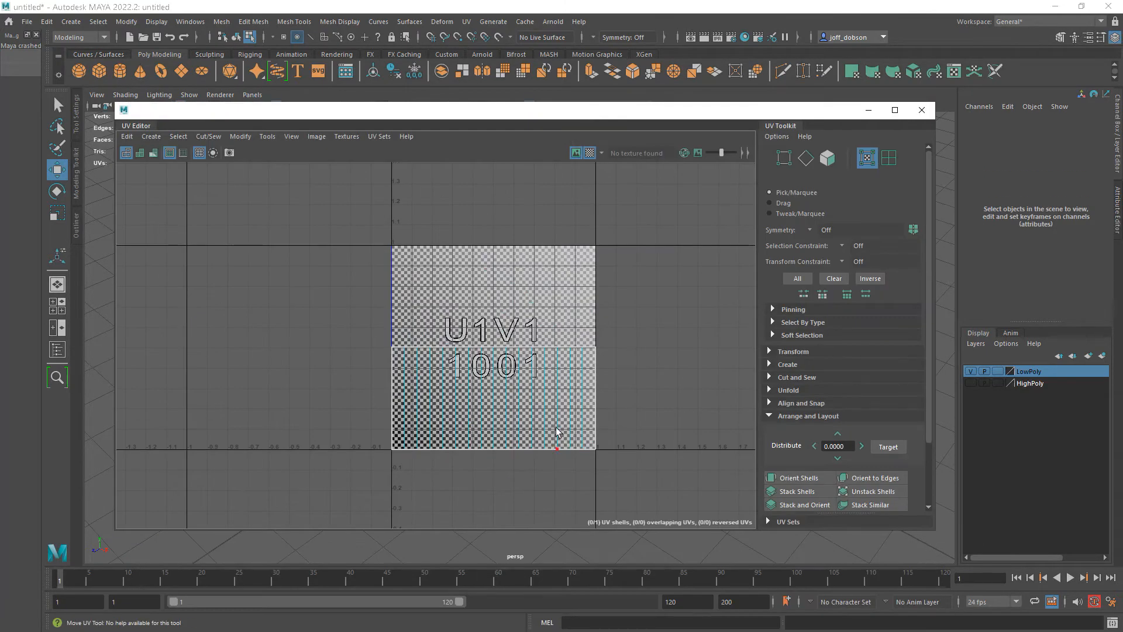
click(590, 153)
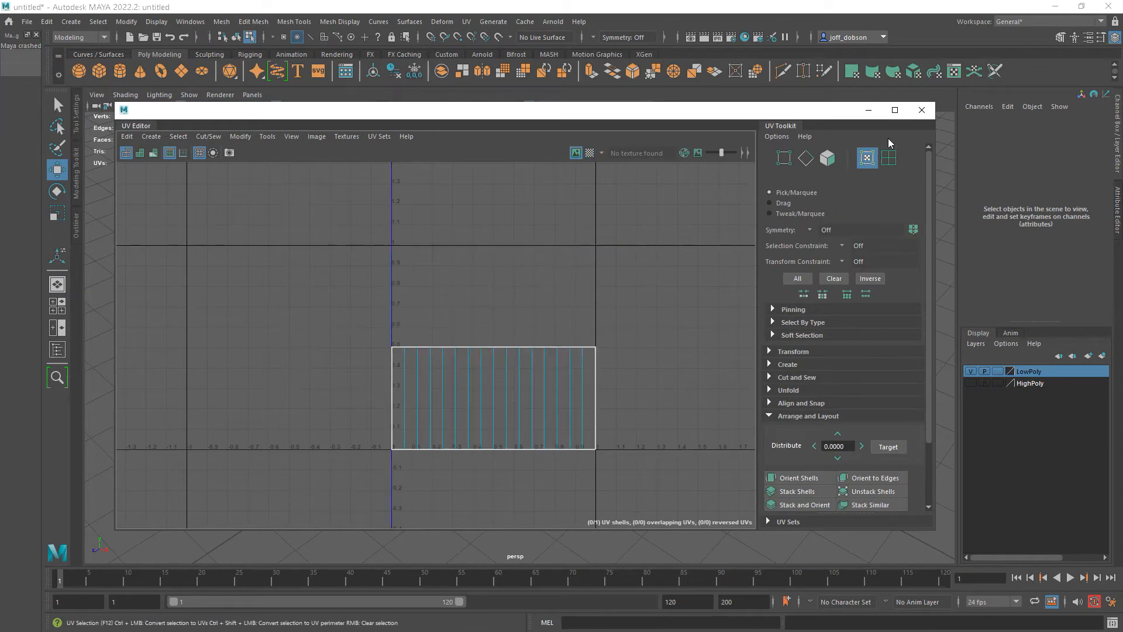
Step: Close the UV Editor and return the low-poly cylinder to object mode
click(922, 110)
alt+drag(655, 352, 667, 350)
right_drag(667, 255, 714, 239)
click(730, 251)
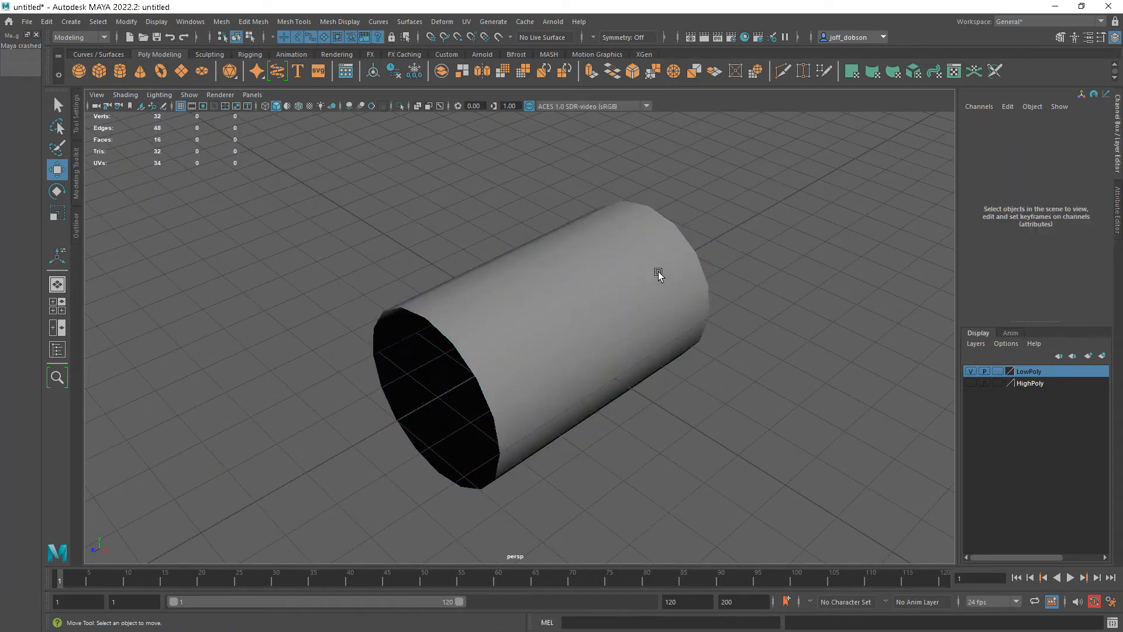
Step: Select the low-poly cylinder and delete its construction history
click(676, 272)
alt+drag(677, 322, 679, 320)
click(752, 394)
alt+drag(752, 394, 723, 391)
click(622, 374)
key(alt+shift+d)
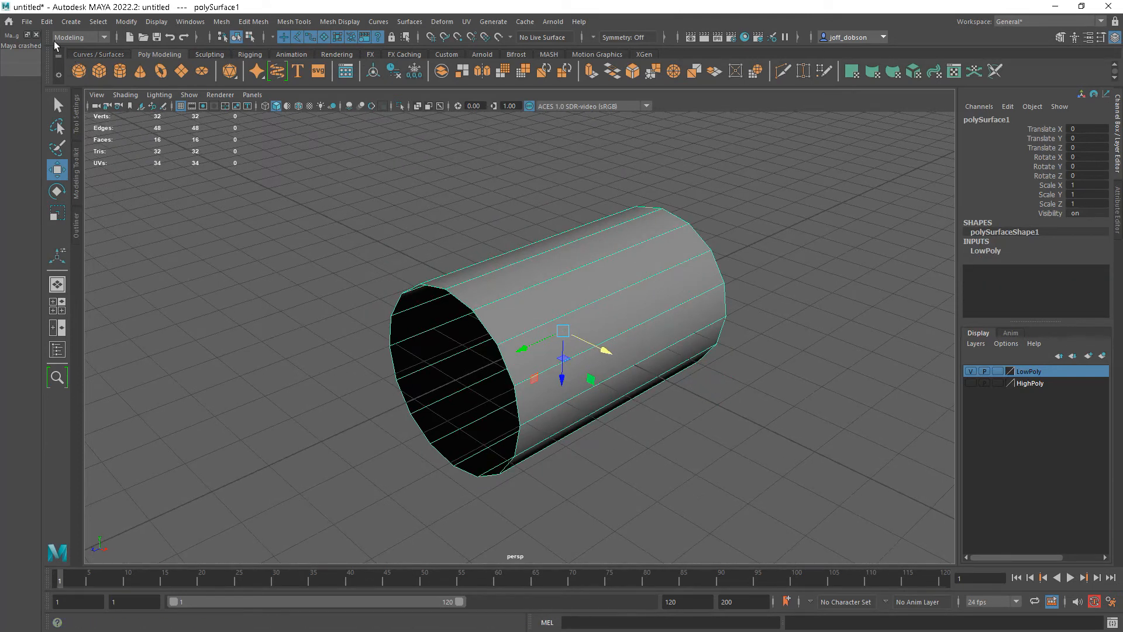
Step: Export the selected low-poly cylinder as ExhaustTut_low.fbx into the exports folder
click(30, 22)
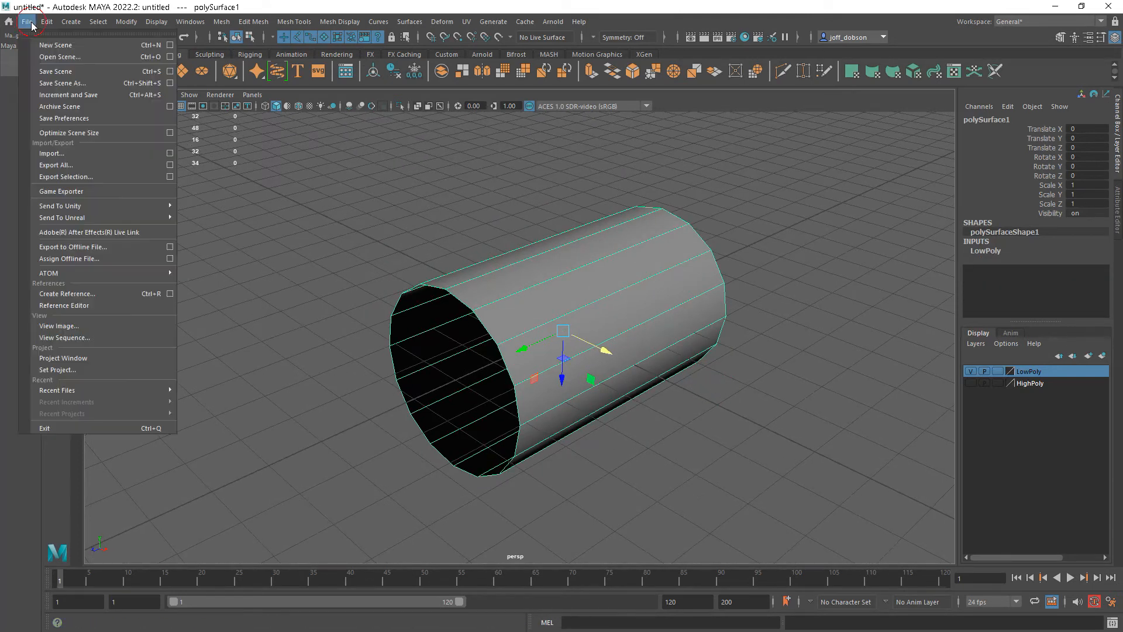
click(66, 177)
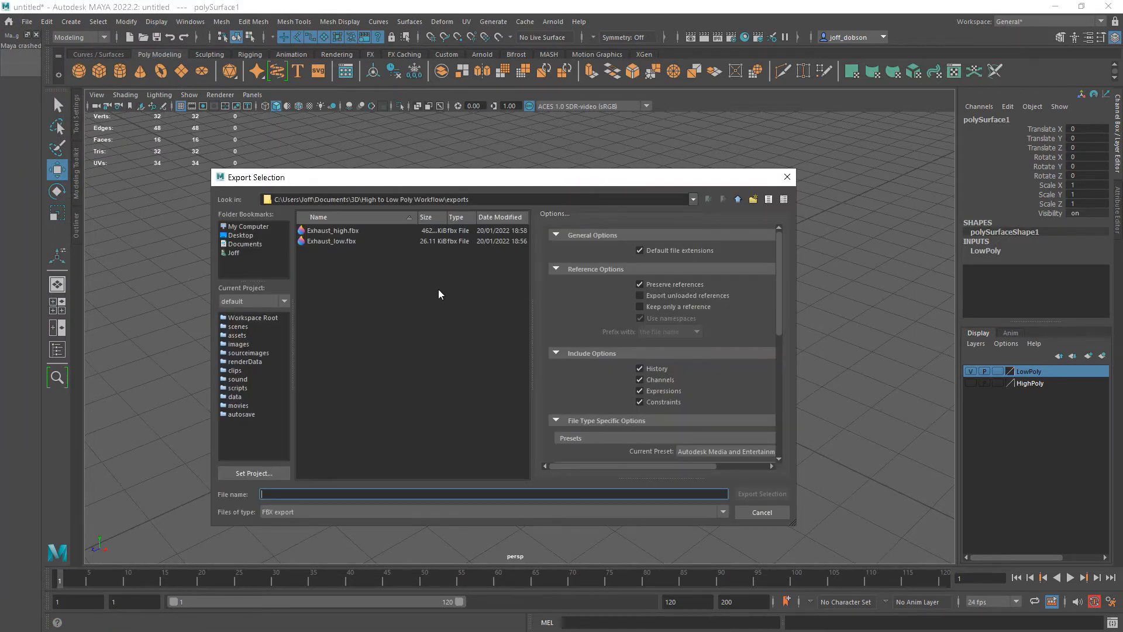
click(320, 243)
click(321, 497)
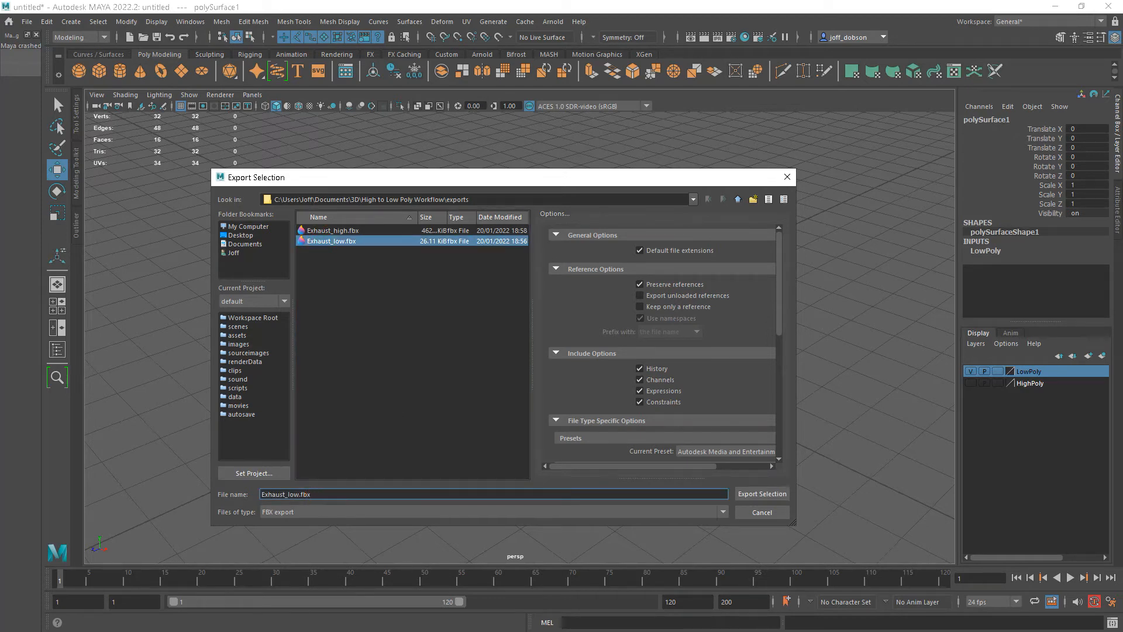
key(Left)
key(Left)
key(Left)
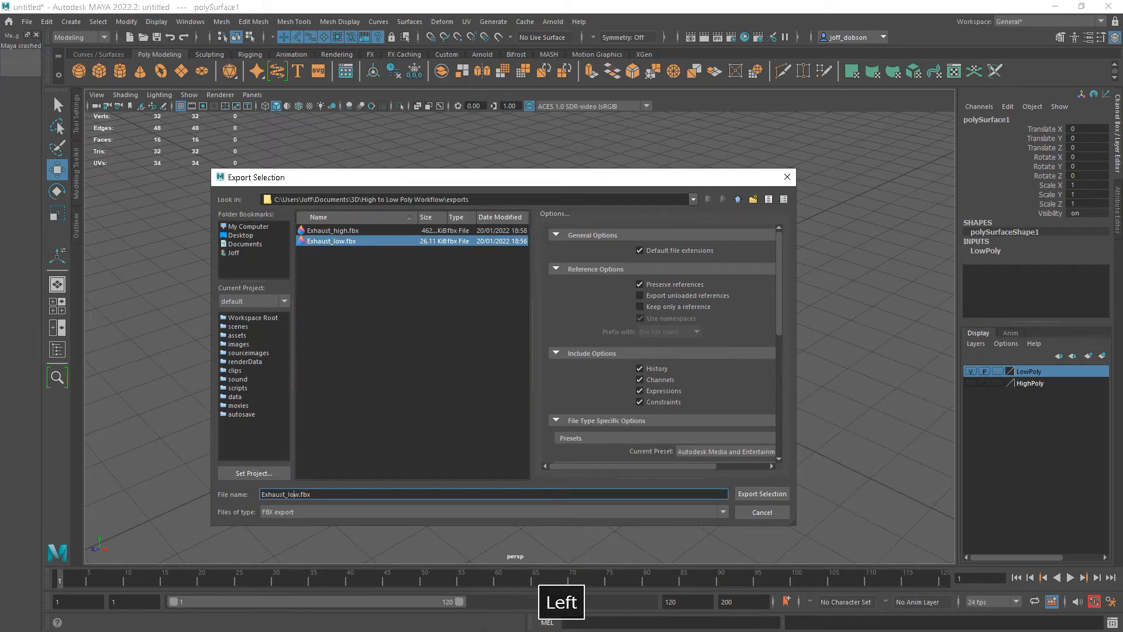
text(Tut)
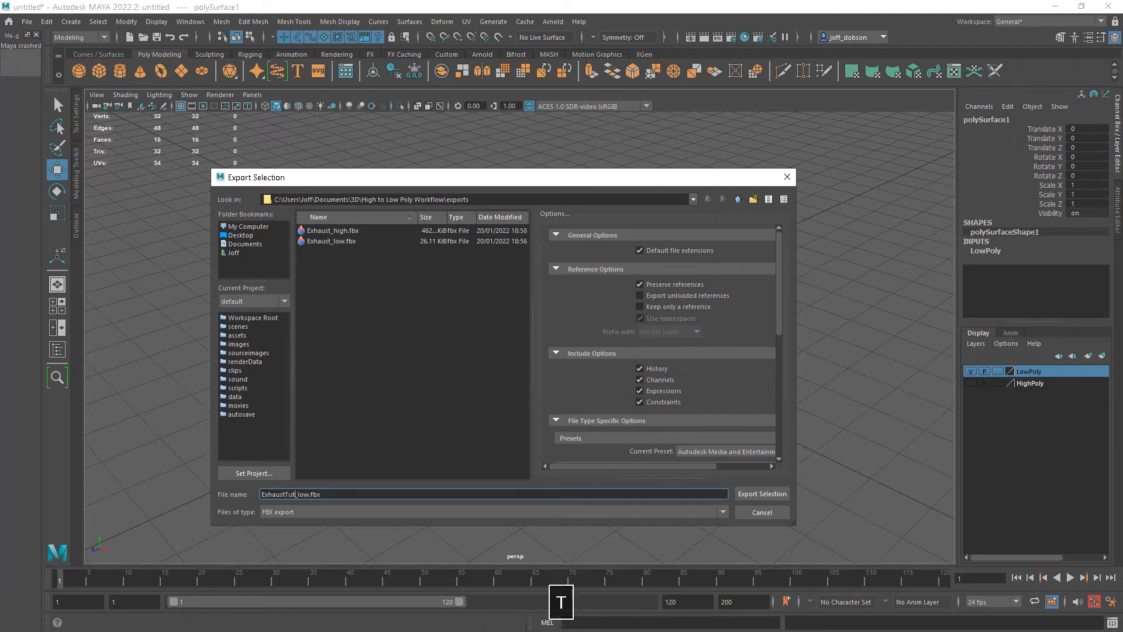
key(Return)
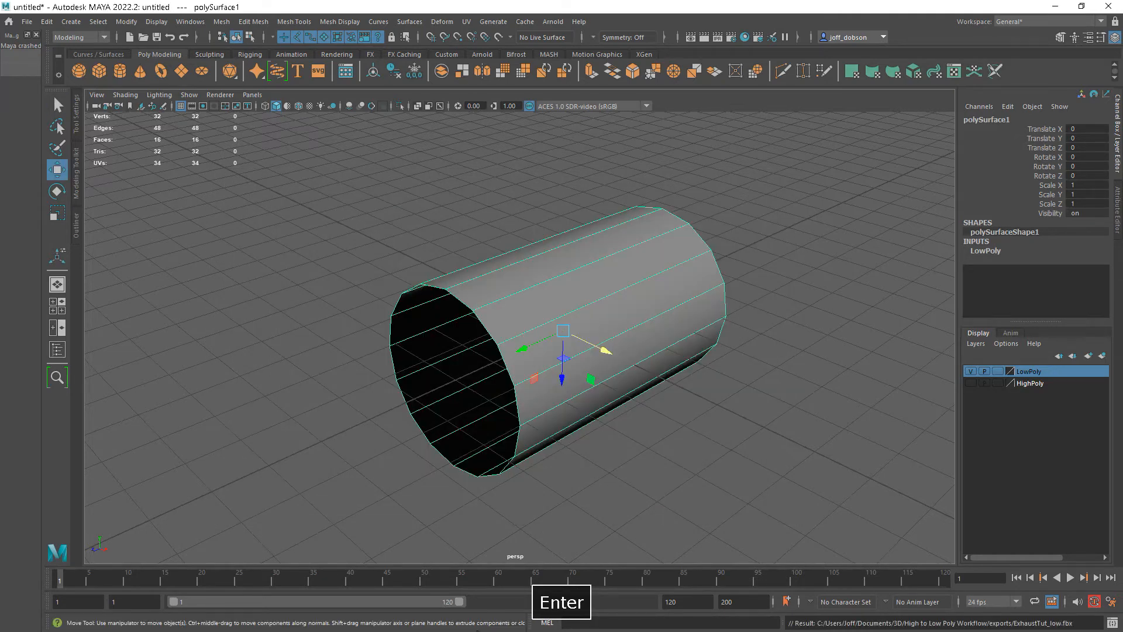
Step: Hide the LowPoly layer, show the HighPoly layer and select the perforated high-poly cylinder
click(772, 331)
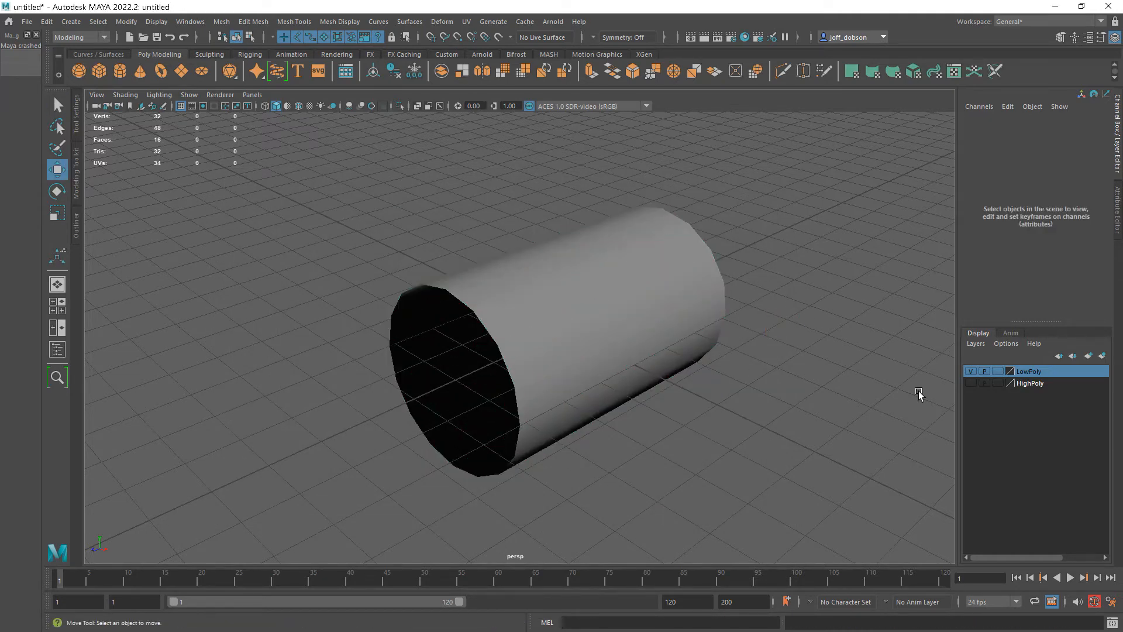
click(970, 372)
click(970, 383)
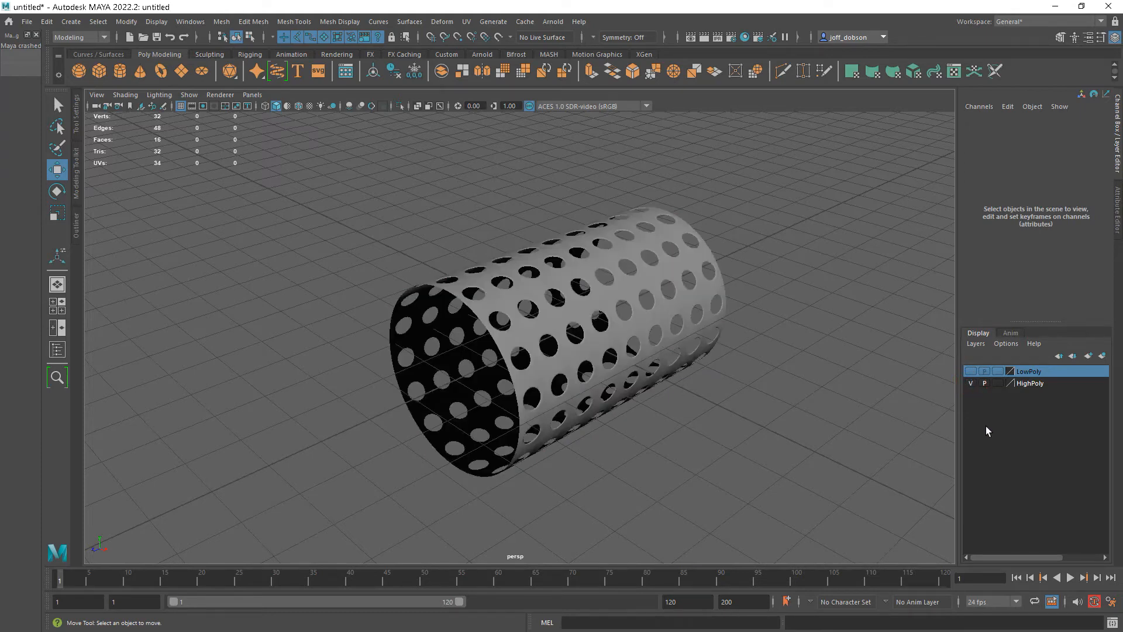
click(1028, 384)
alt+drag(587, 392, 617, 413)
click(563, 371)
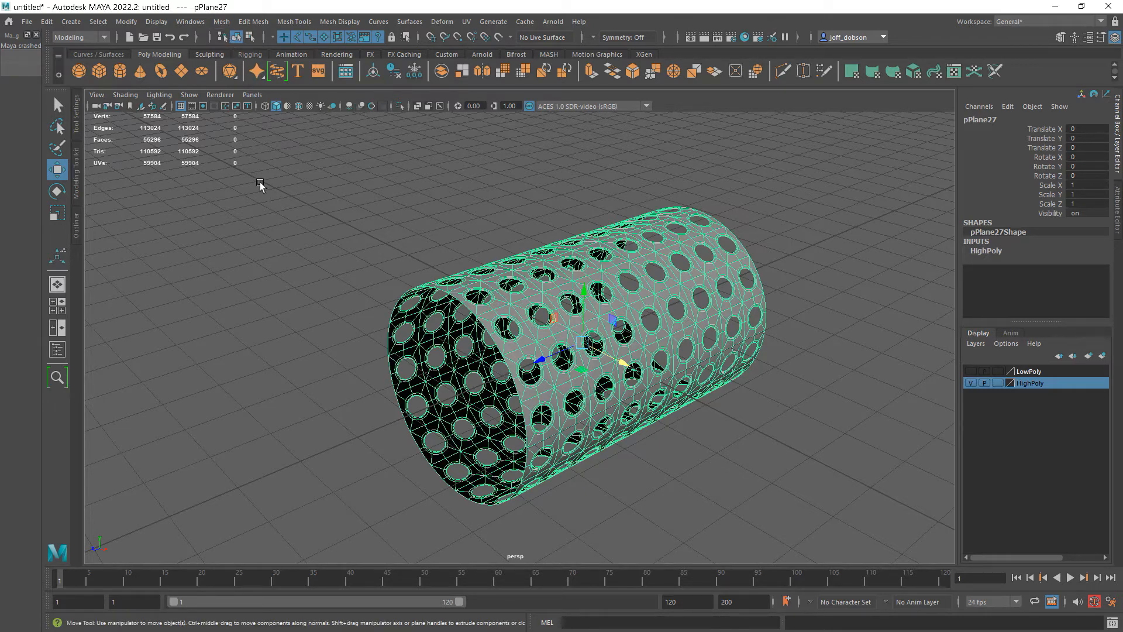
Step: Smooth the high-poly cylinder with 1 division and return it to object mode
click(222, 21)
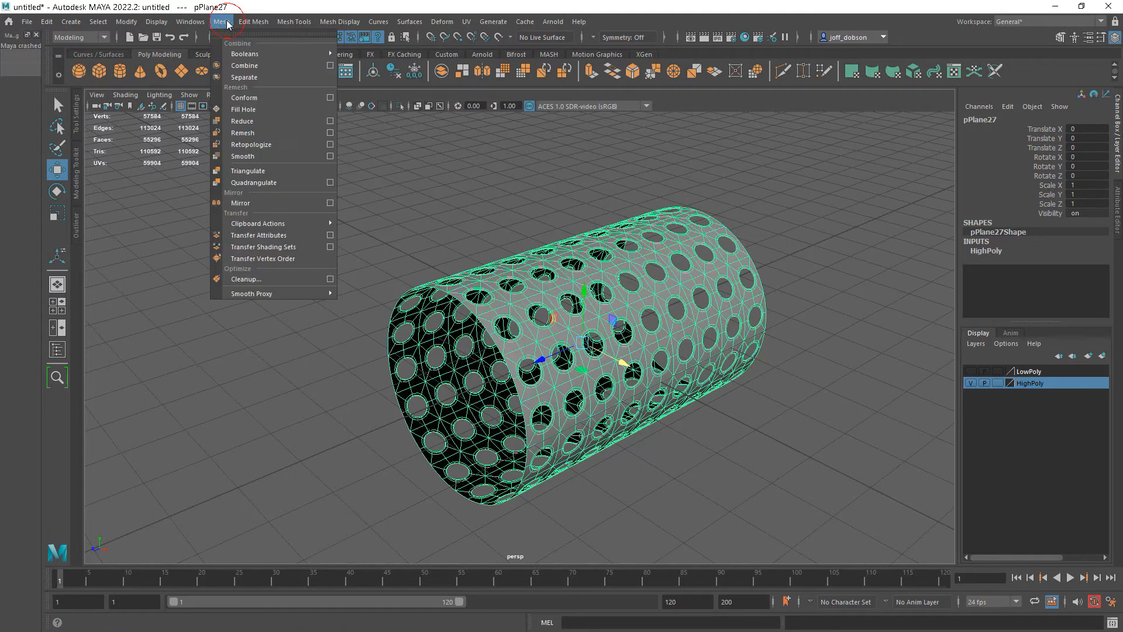
click(254, 157)
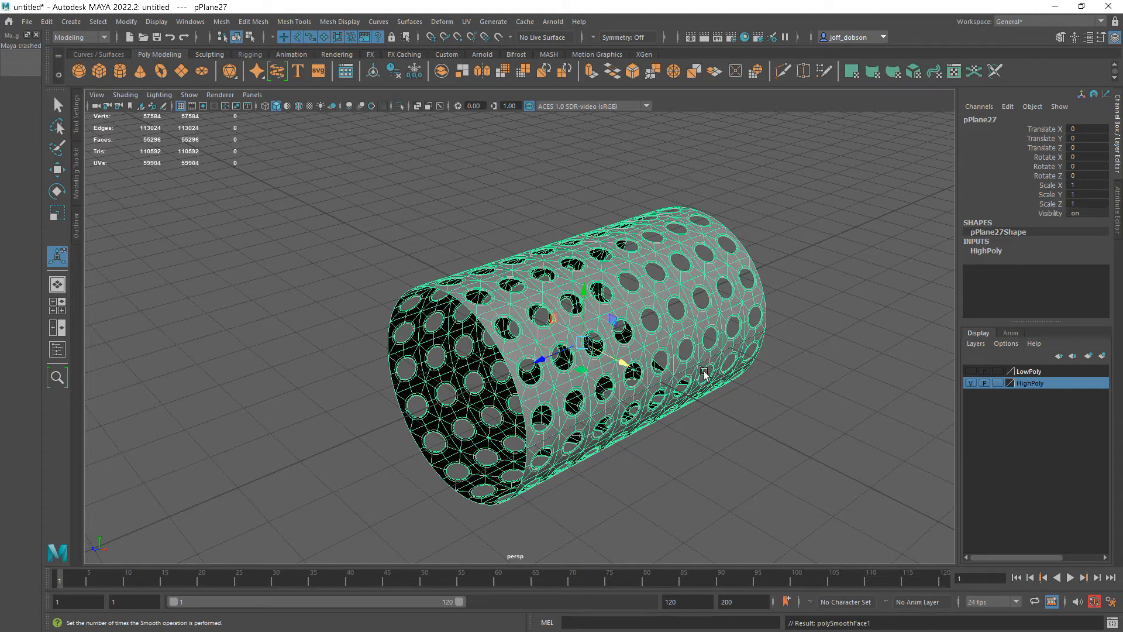
click(781, 243)
text(1)
key(Return)
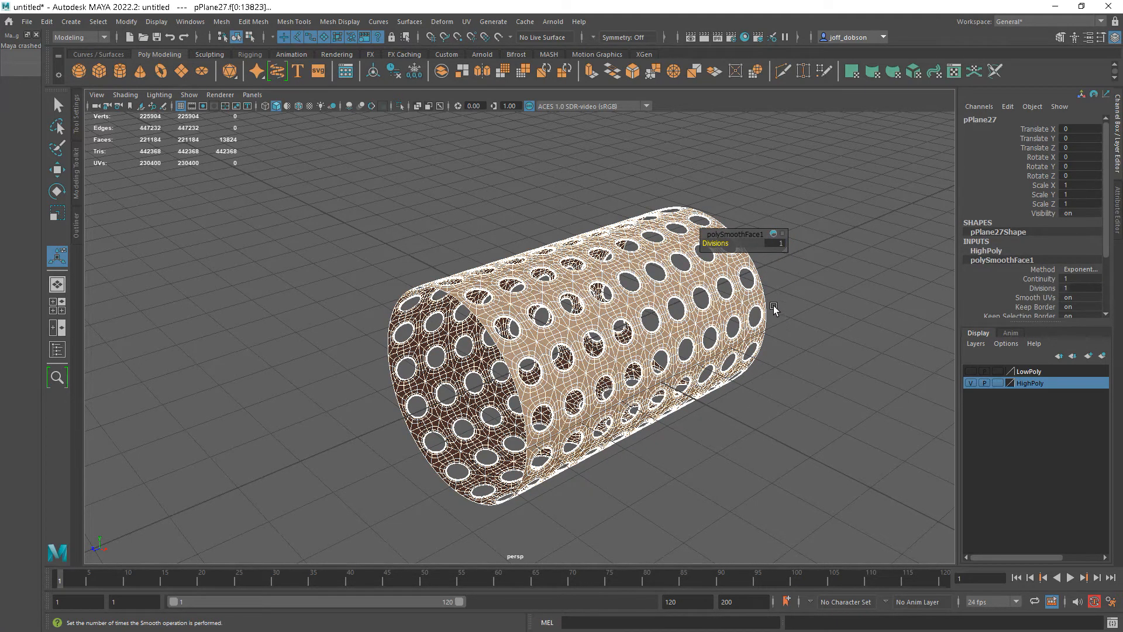
right_drag(775, 299, 819, 285)
mouse_move(819, 353)
alt+mouse_down()
mouse_move(792, 356)
mouse_move(837, 355)
mouse_move(824, 351)
alt+mouse_up()
click(626, 340)
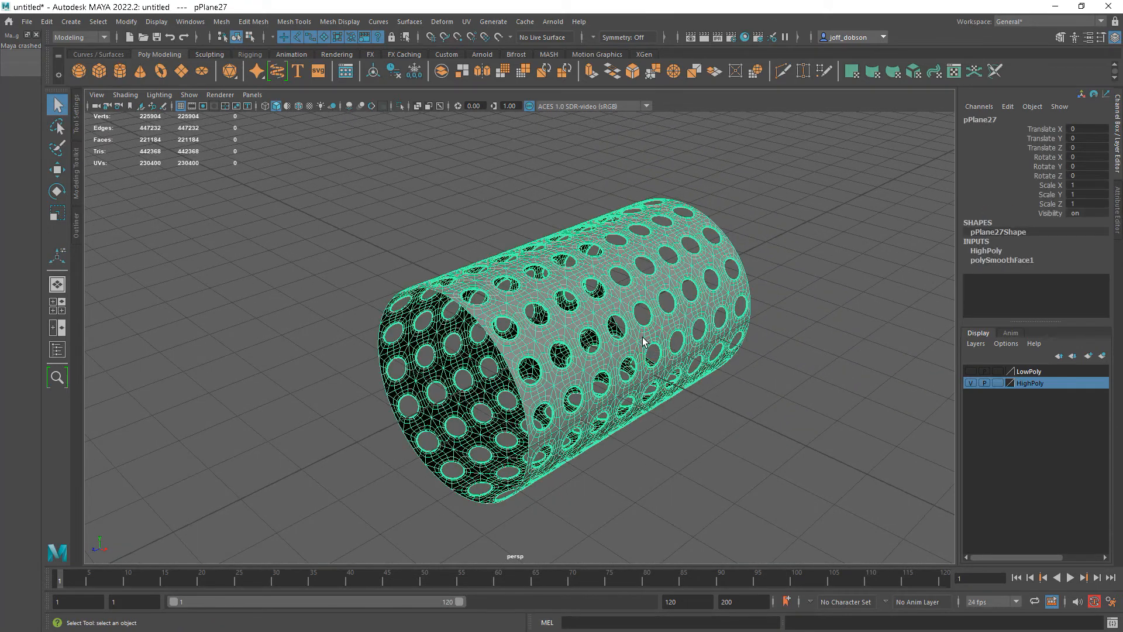
Step: Examine the smoothed cylinder's mesh around the holes and its Smooth divisions setting
alt+right_drag(626, 339, 670, 376)
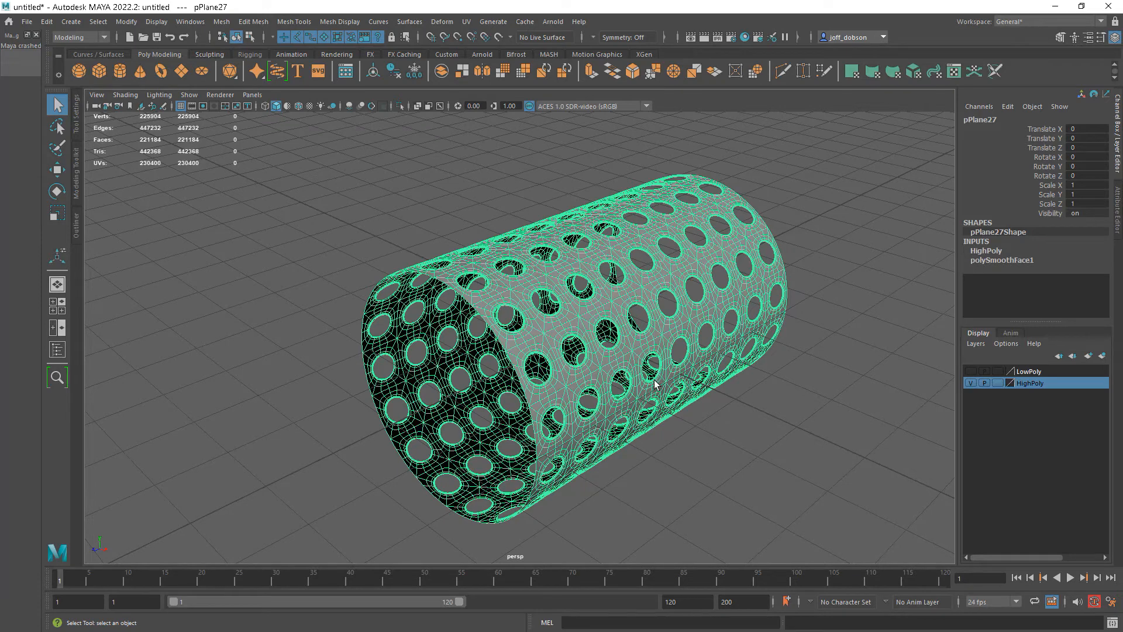
alt+drag(682, 416, 639, 399)
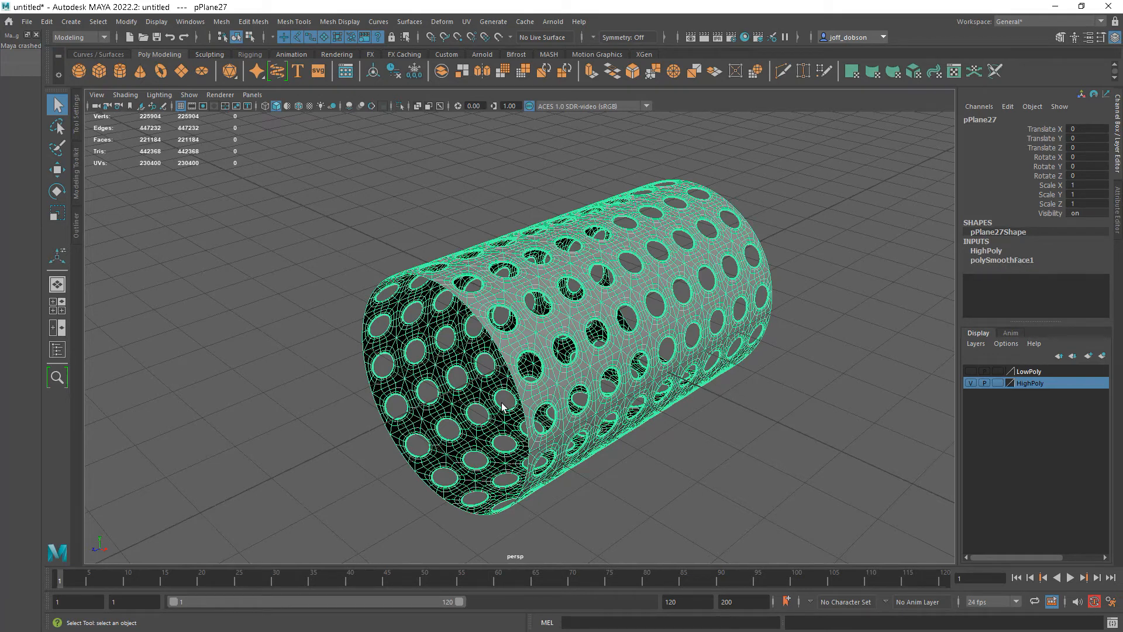
key(t)
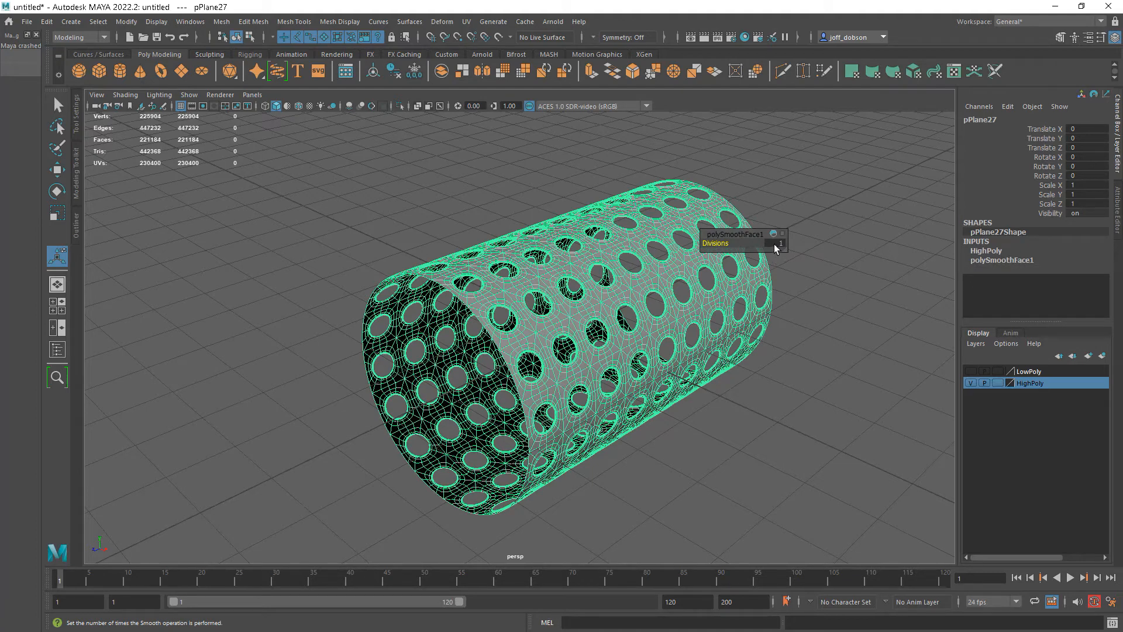
click(807, 326)
alt+drag(689, 415, 723, 413)
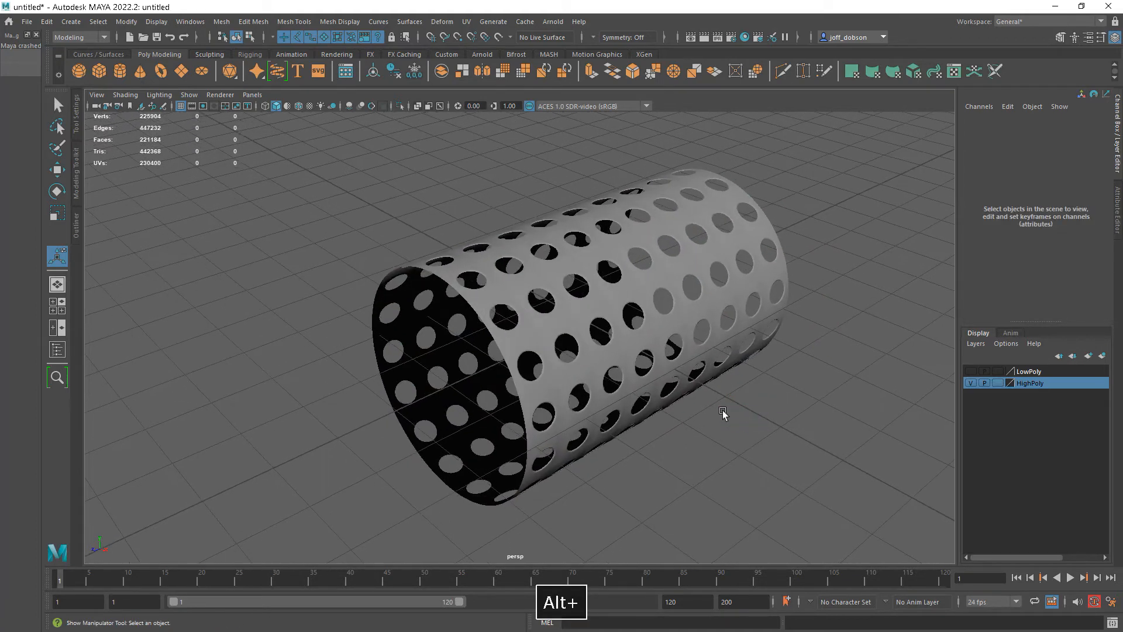
alt+drag(636, 383, 647, 377)
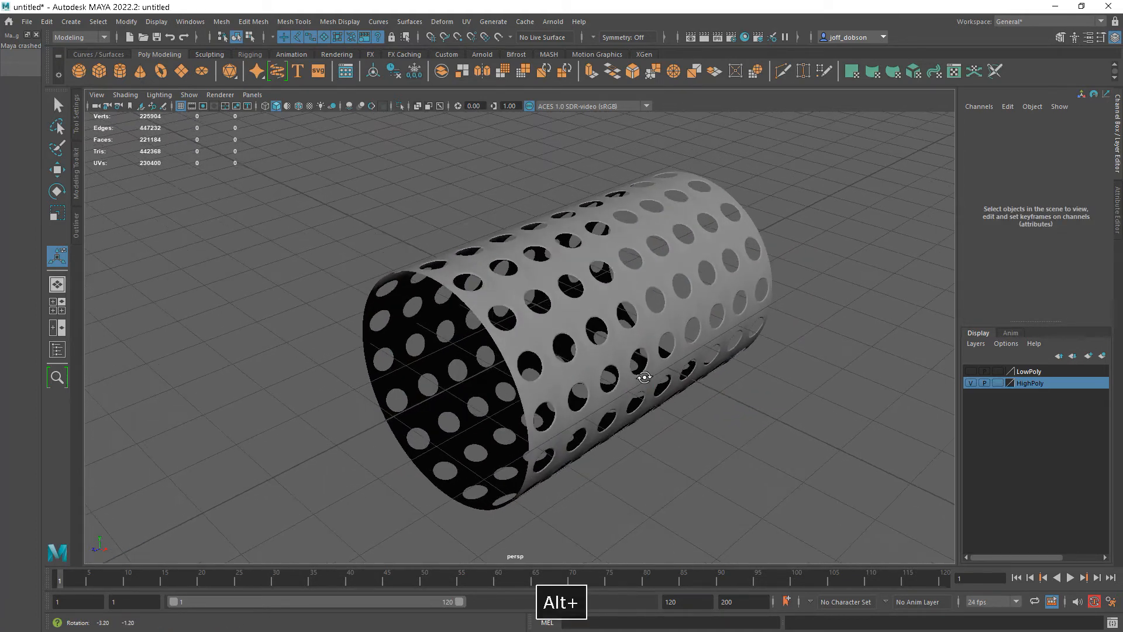
Step: Export the smoothed high-poly cylinder as ExhaustTut_high in FBX format into the exports folder
click(604, 353)
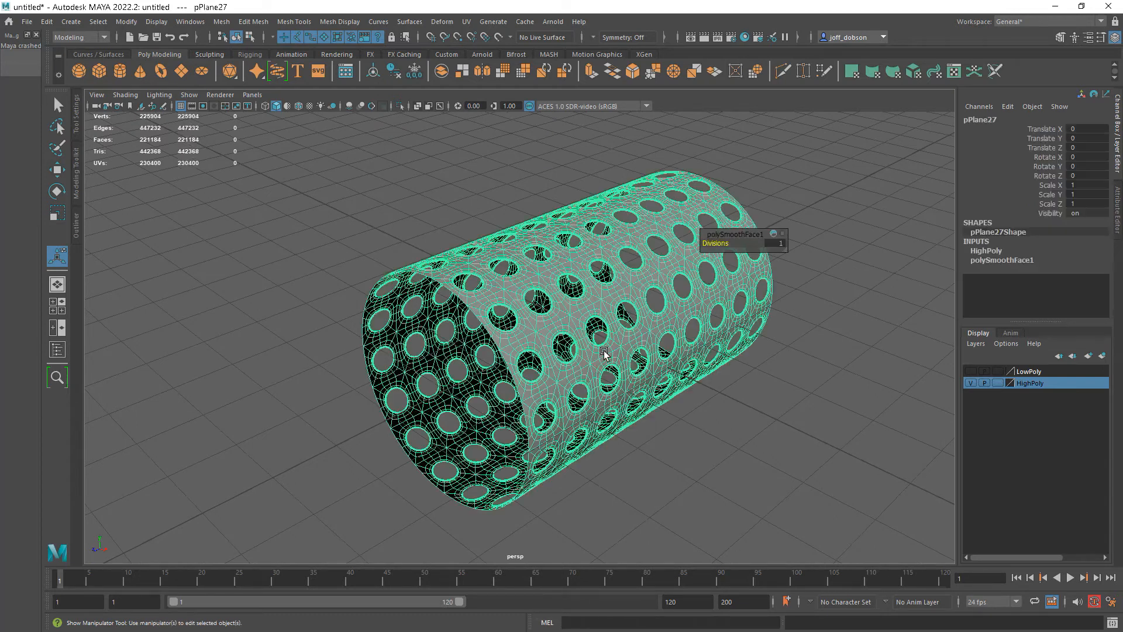
click(30, 23)
click(78, 178)
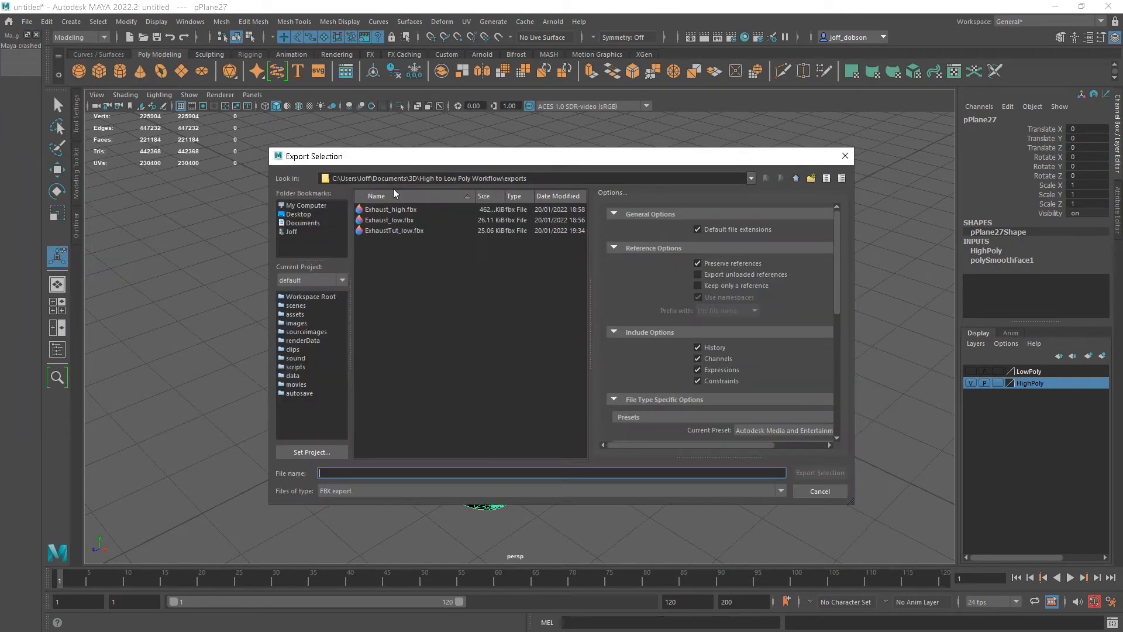
click(403, 231)
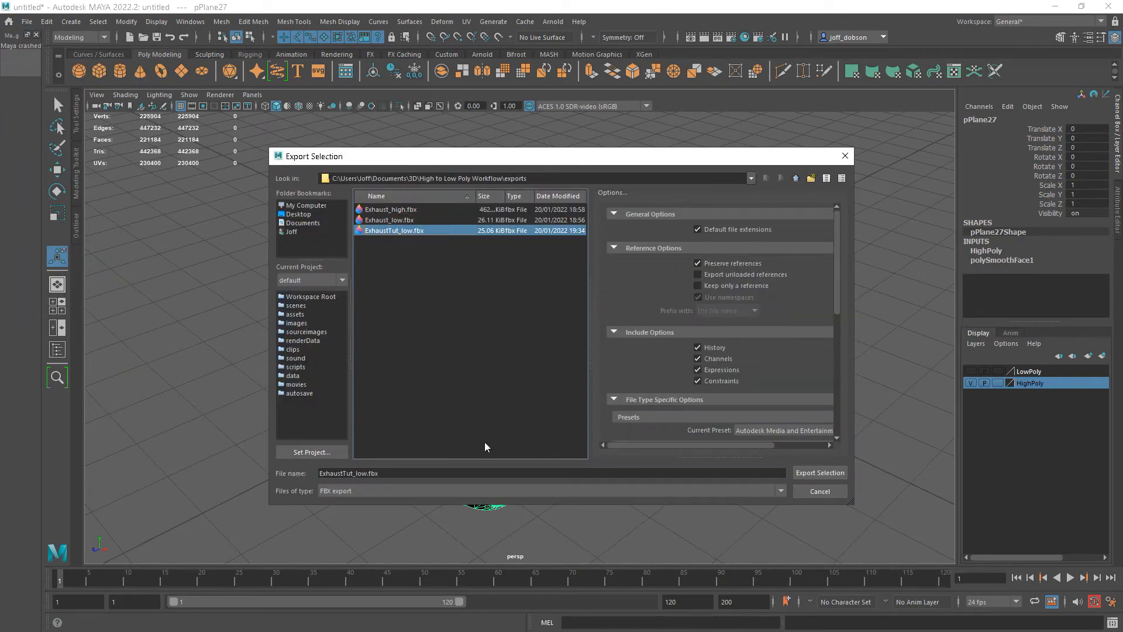
key(BackSpace)
key(BackSpace)
key(BackSpace)
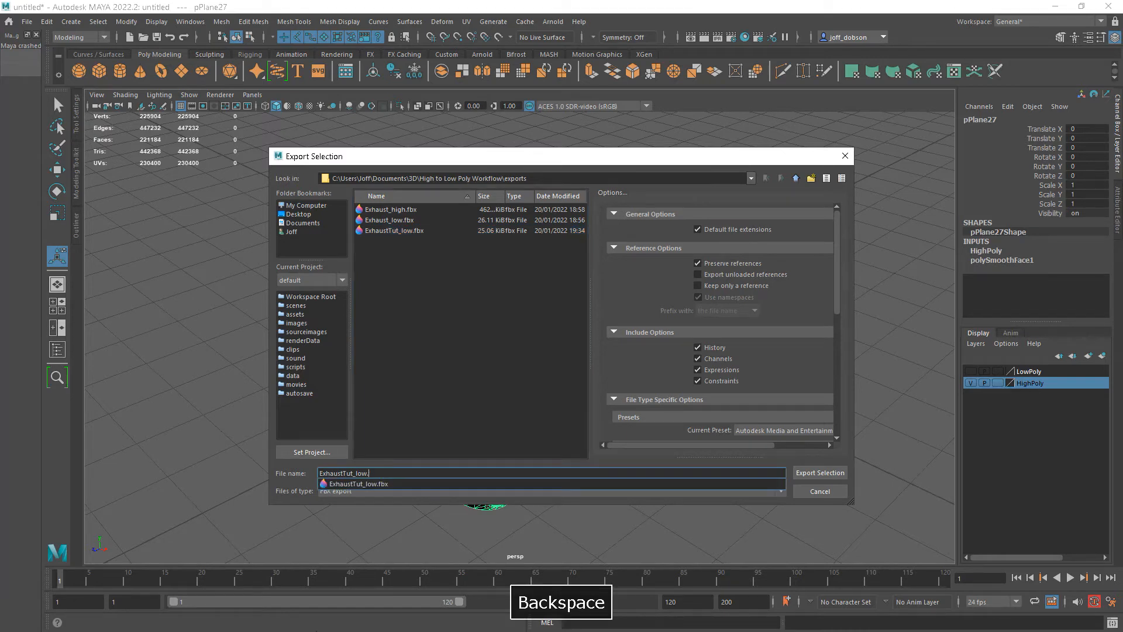
text(high)
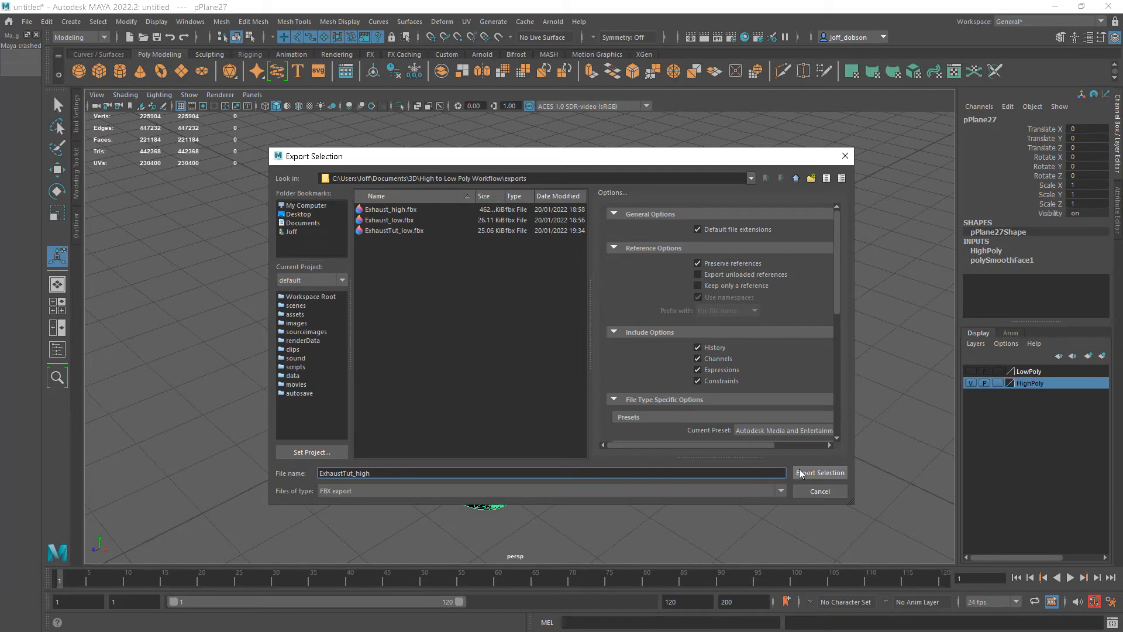
click(819, 472)
Step: Save the scene as ExhaustTut in Maya ASCII format in the scenes folder, with the cylinder in object mode
right_drag(782, 297, 828, 284)
alt+drag(774, 386, 608, 374)
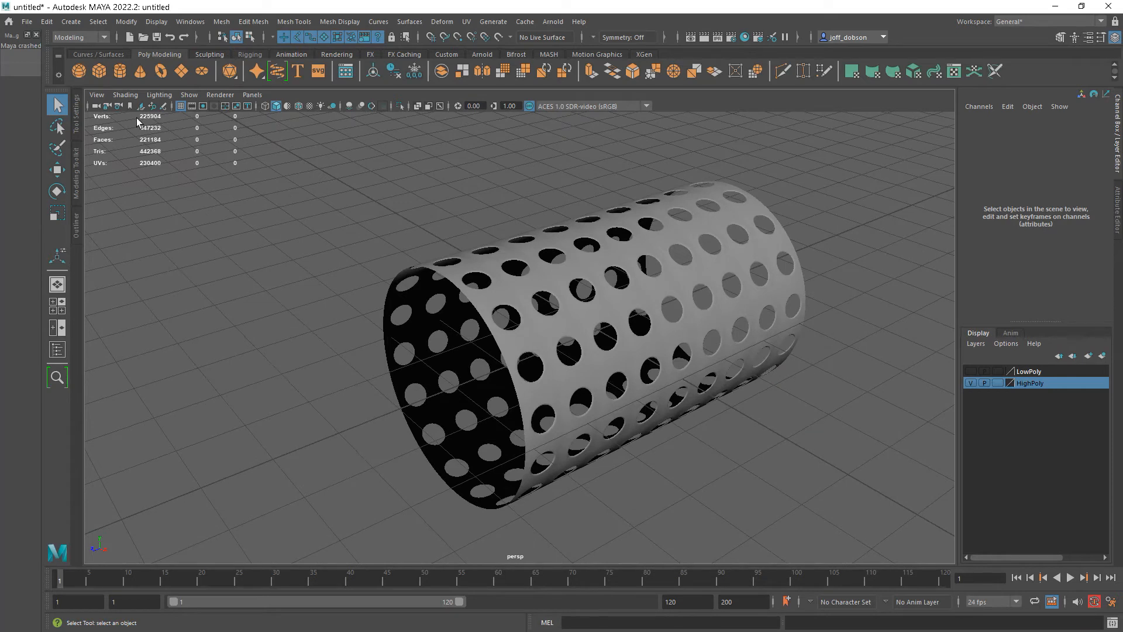
click(27, 22)
click(73, 88)
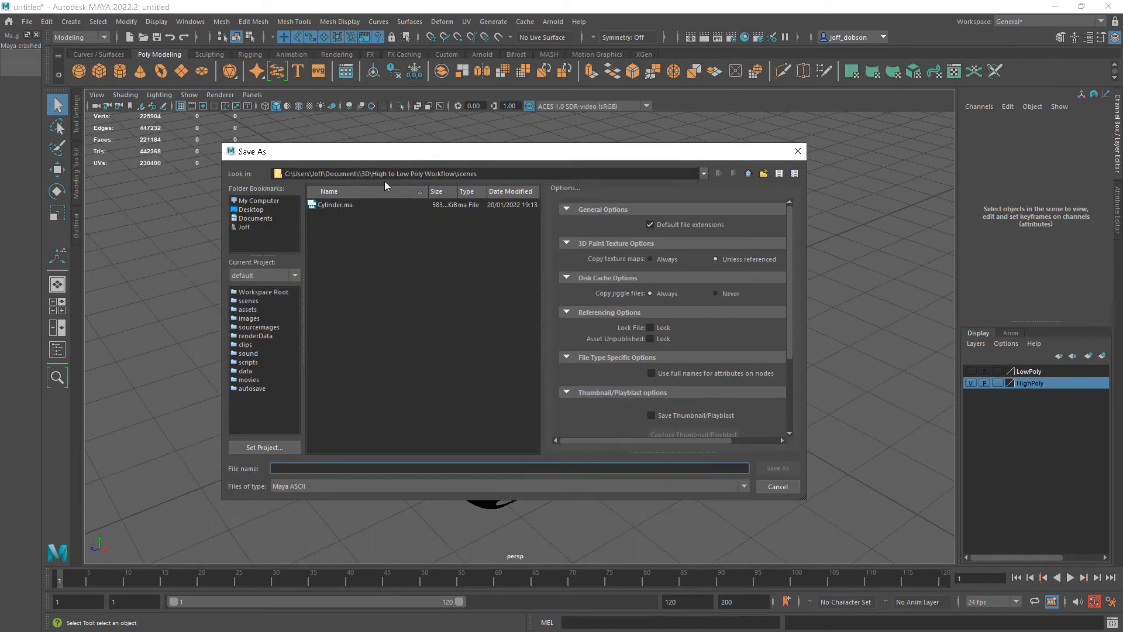
click(337, 205)
triple_click(314, 468)
text(Exhausr)
key(BackSpace)
key(BackSpace)
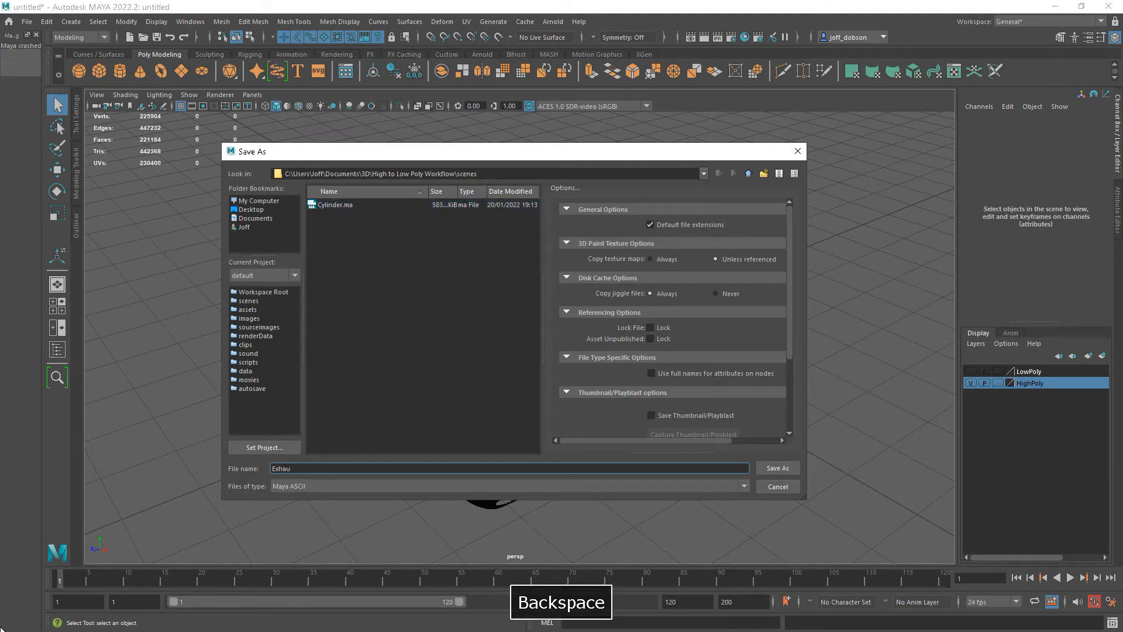
text(stTut)
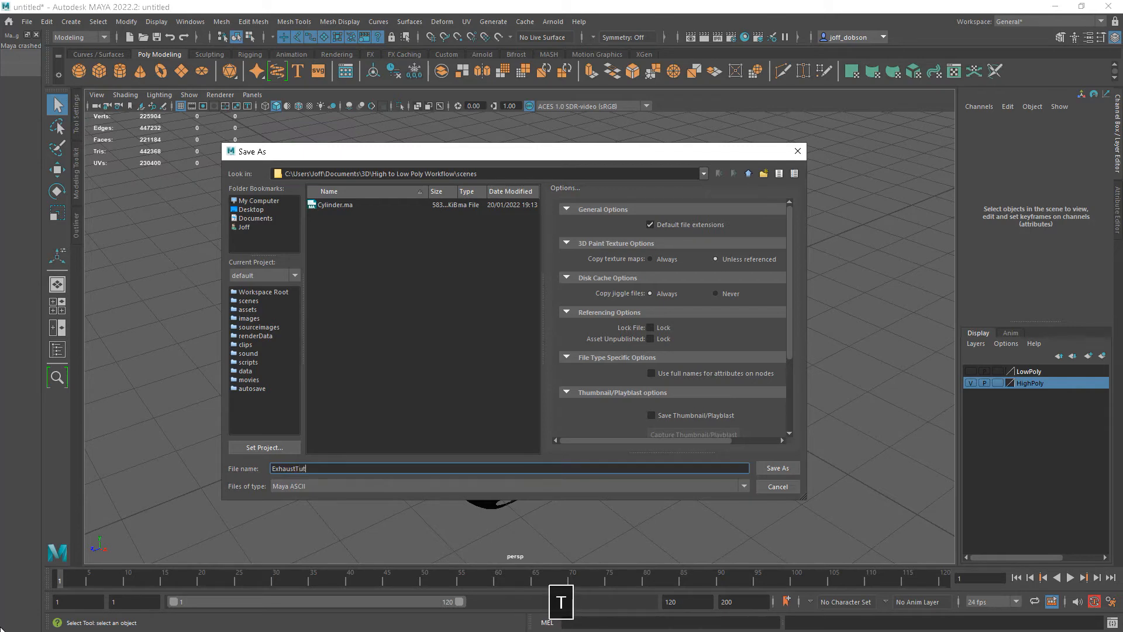
key(Return)
right_click(589, 297)
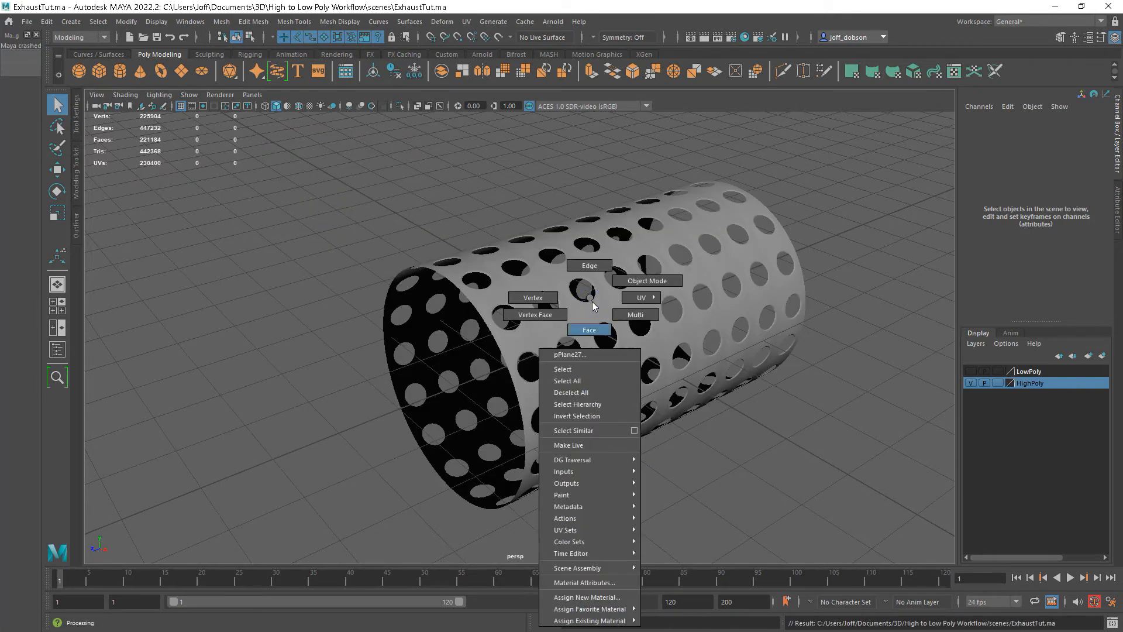
click(614, 278)
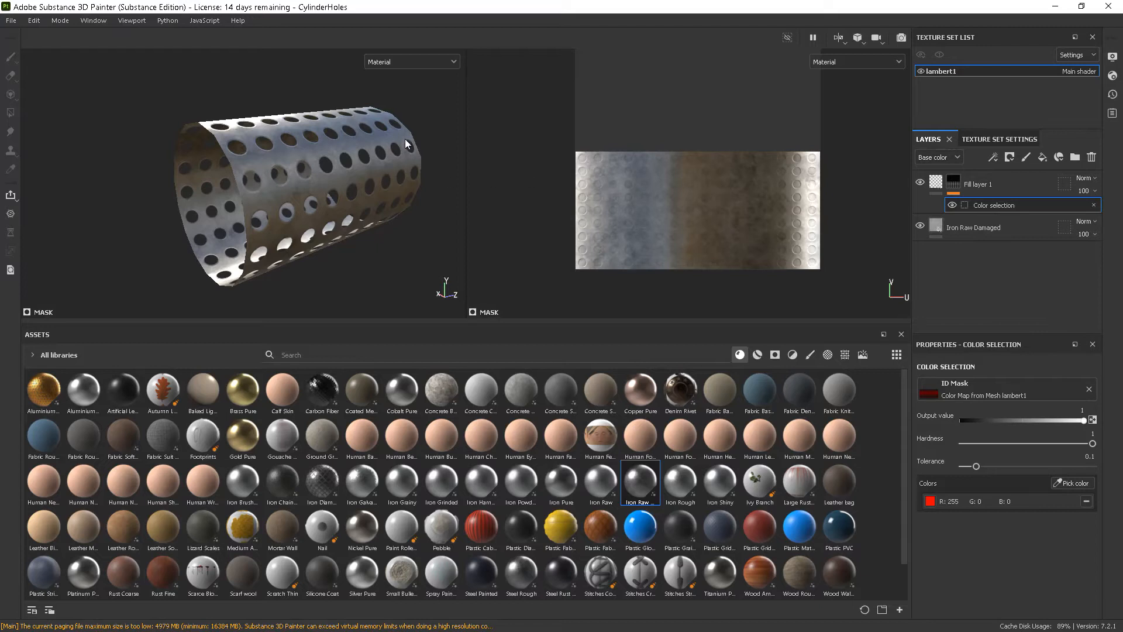
Step: In Substance 3D Painter, create a new project from the ExhaustTut_low mesh and discard the changes to the open project
click(12, 21)
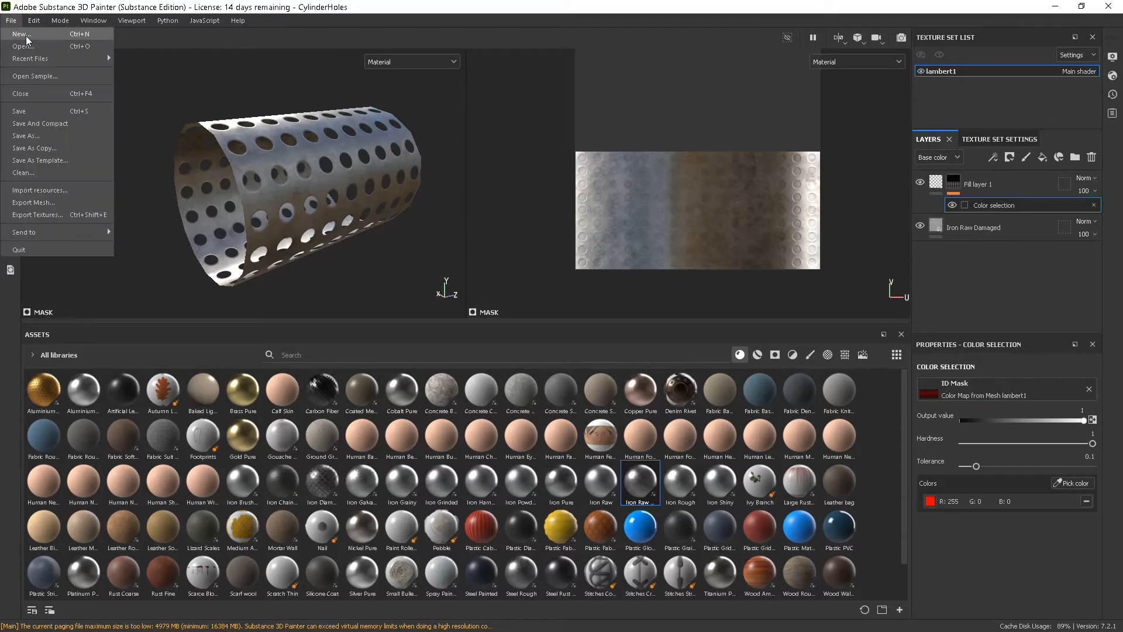
click(24, 36)
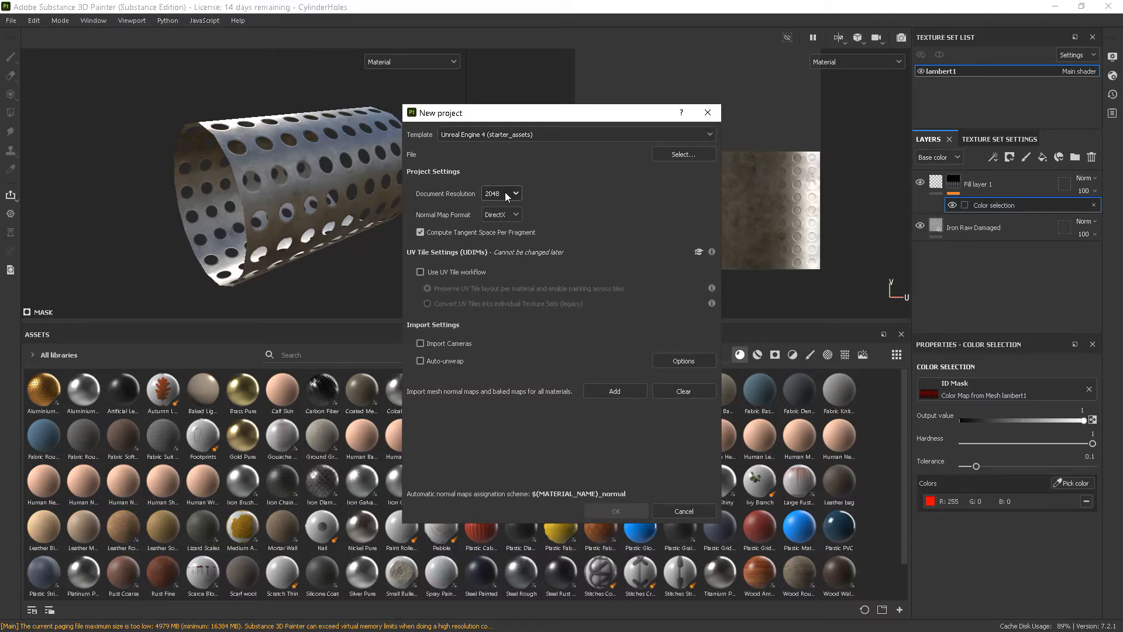
click(679, 154)
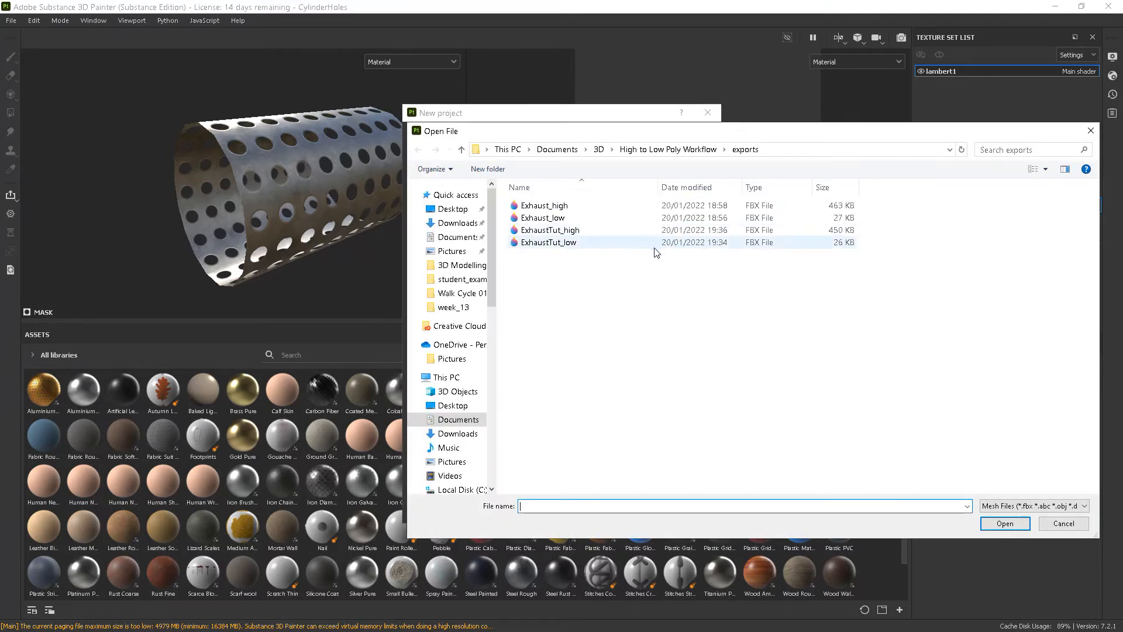
click(544, 242)
click(1004, 524)
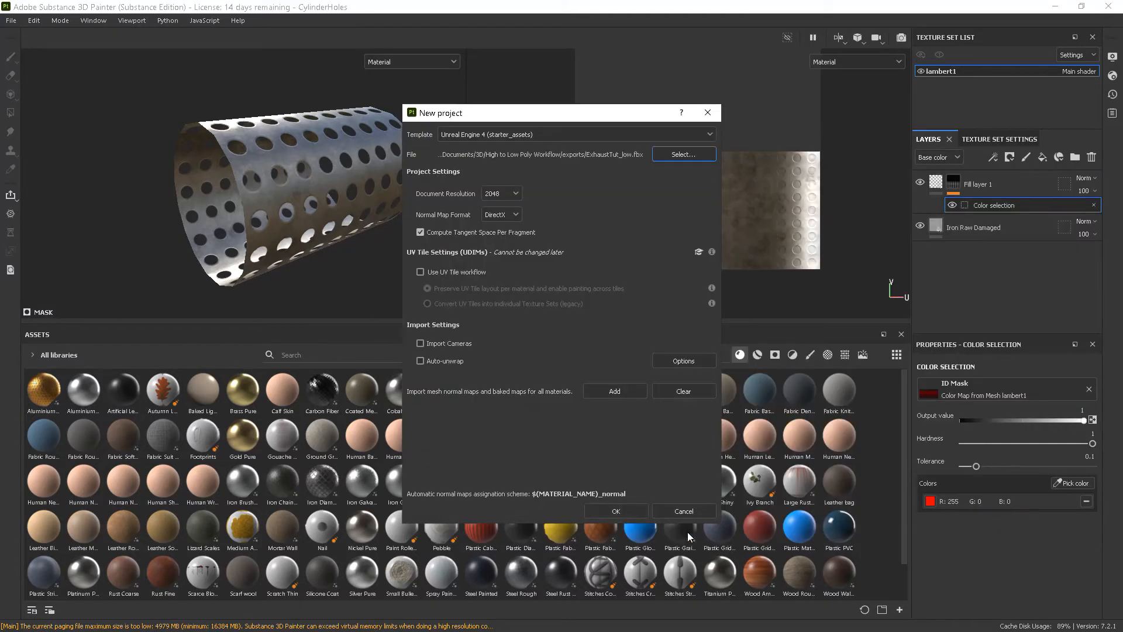
click(619, 507)
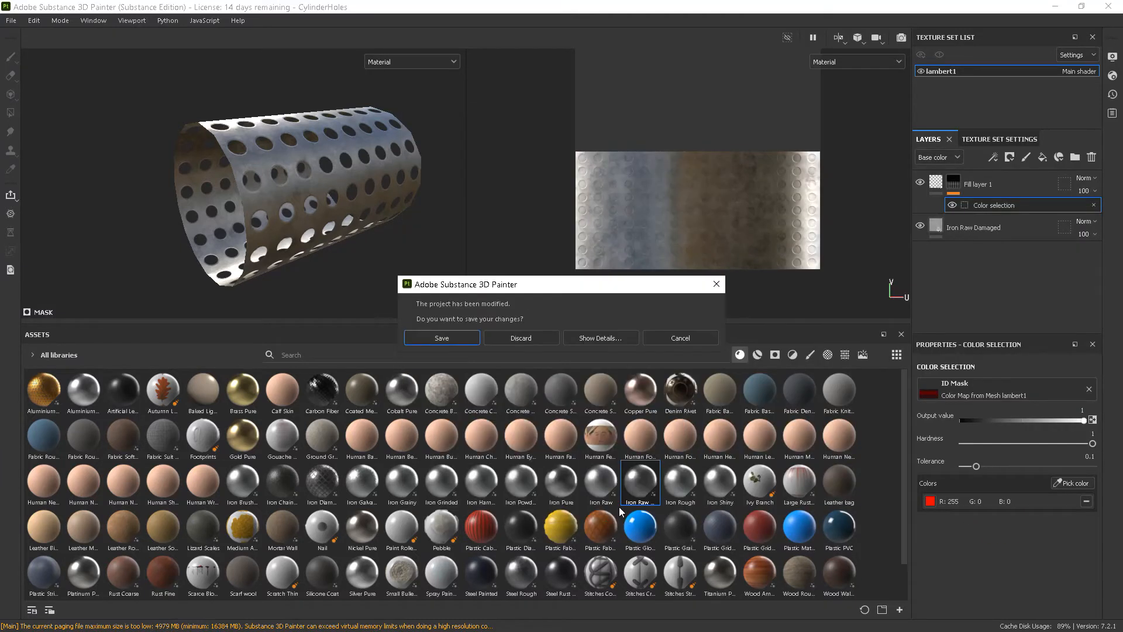
click(521, 338)
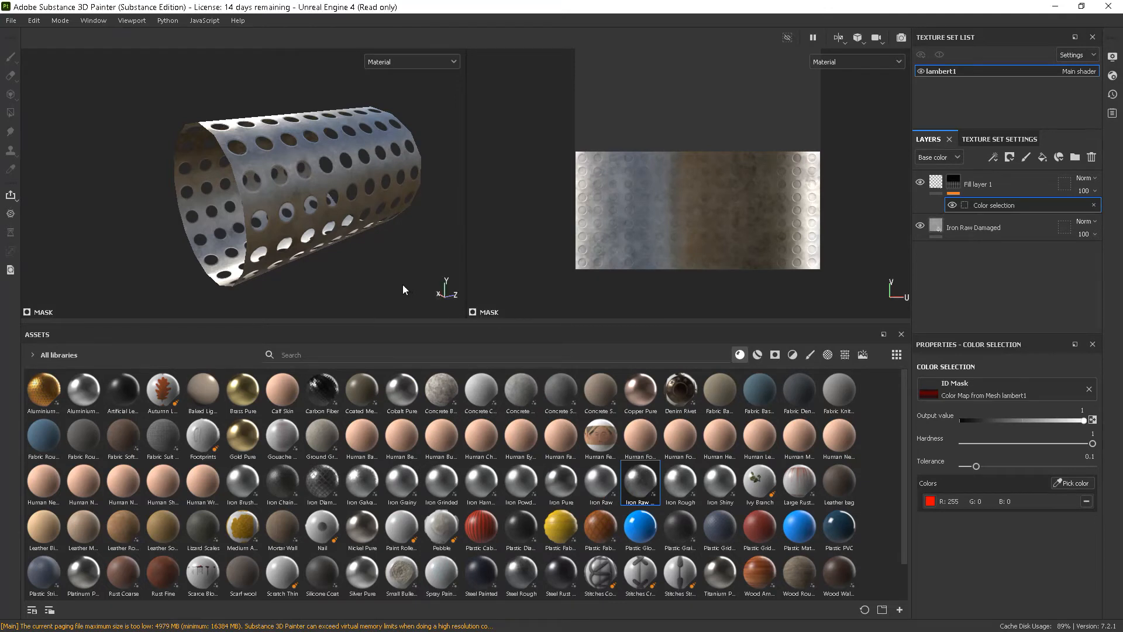
Step: Open the mesh map baking settings for the new project and set the output size to 4096
alt+drag(409, 238, 362, 236)
alt+right_drag(361, 236, 205, 176)
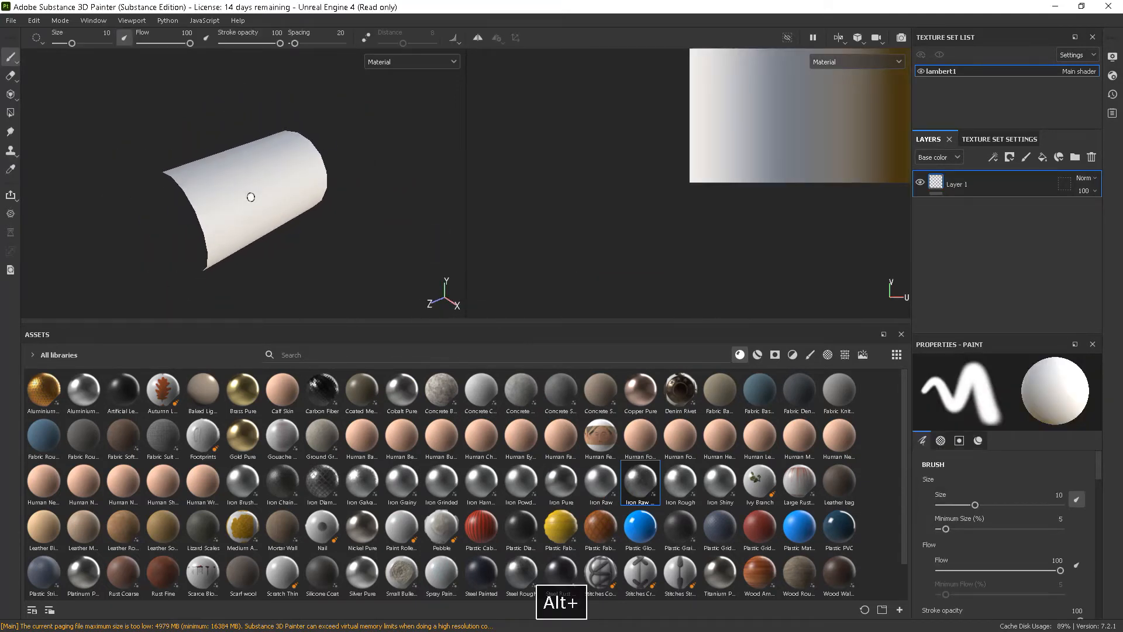
alt+middle_drag(260, 198, 290, 183)
alt+right_drag(289, 185, 341, 213)
mouse_move(341, 212)
alt+mouse_down()
mouse_move(451, 179)
mouse_move(309, 218)
mouse_move(343, 220)
alt+mouse_up()
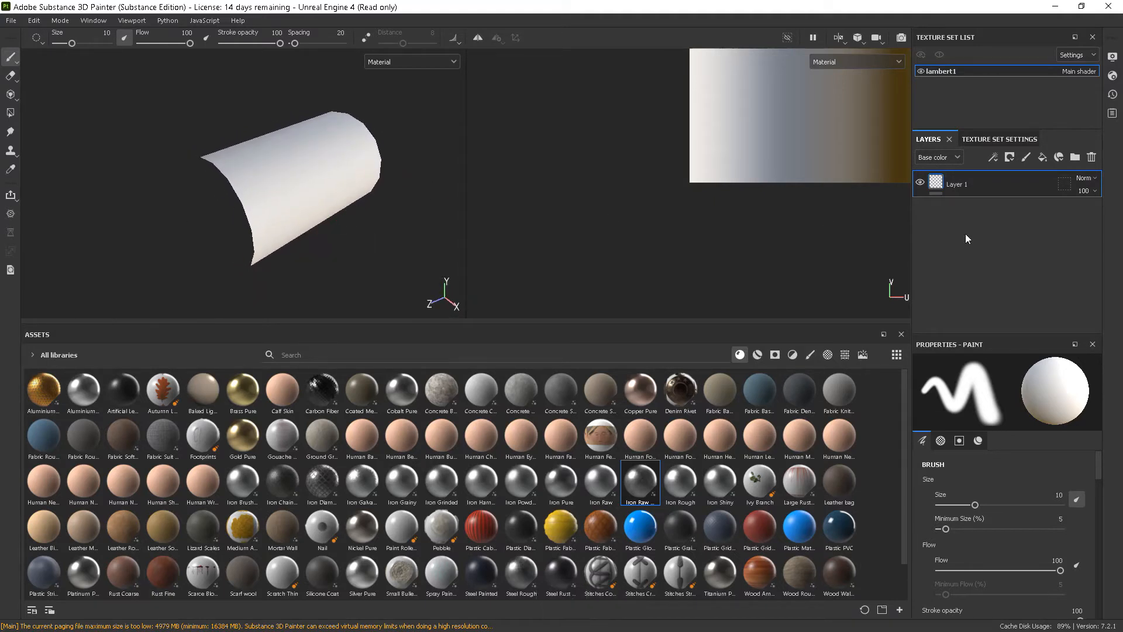
click(989, 138)
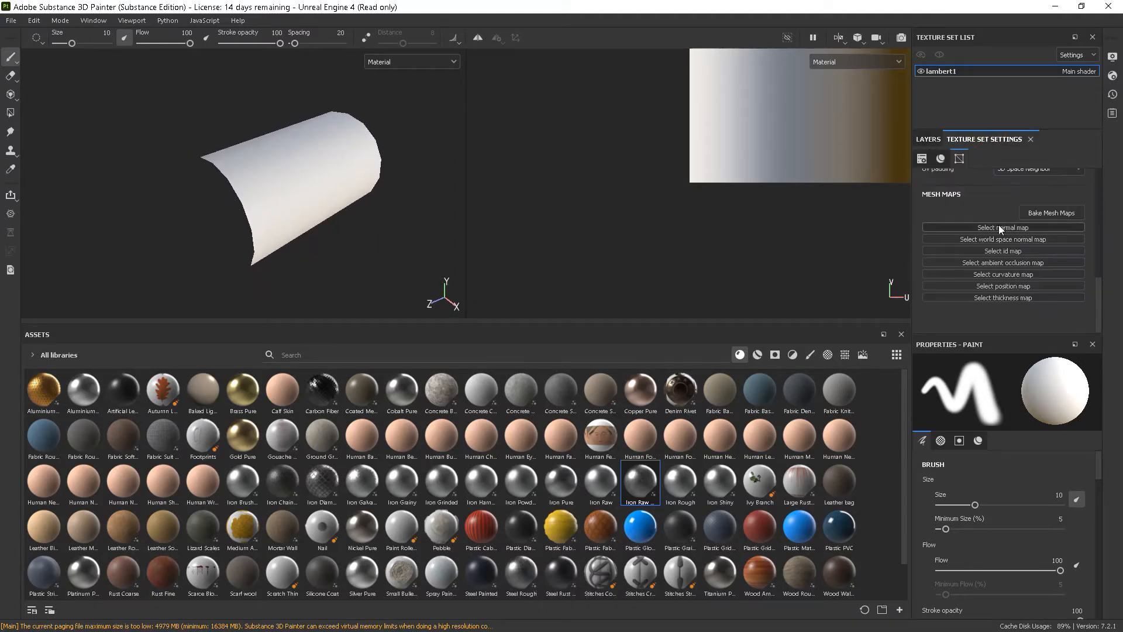
click(1058, 213)
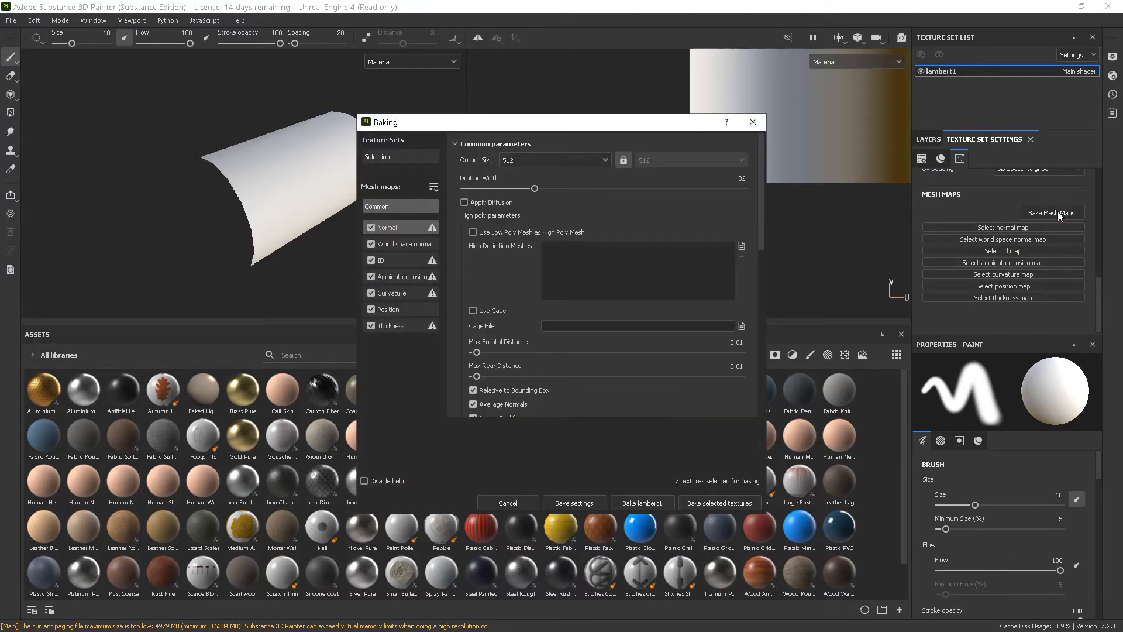
click(547, 160)
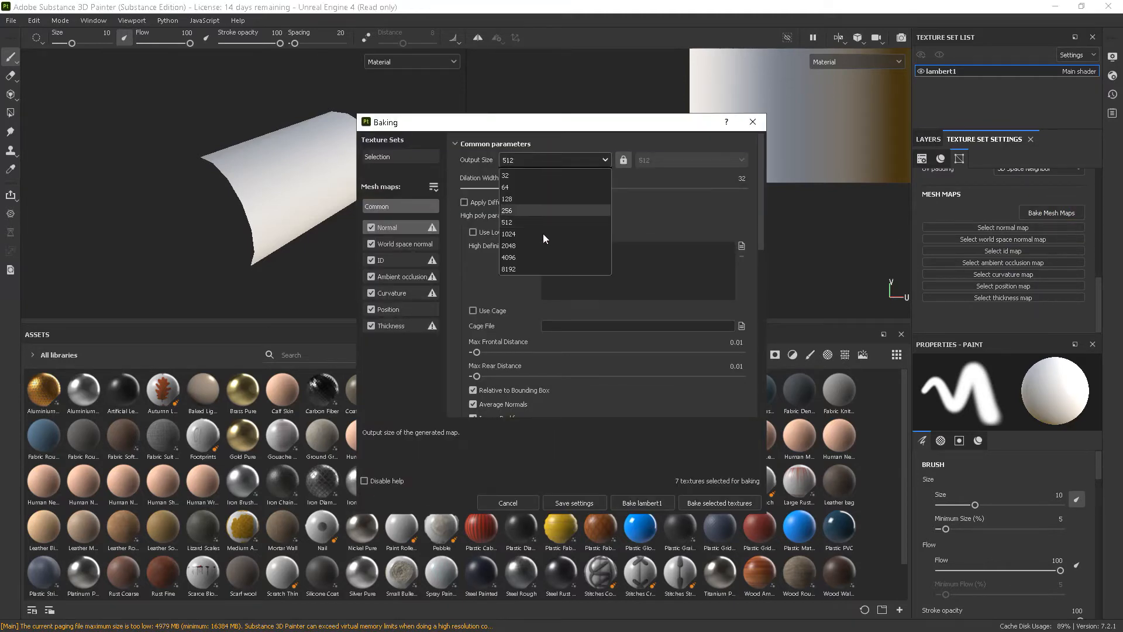
click(524, 257)
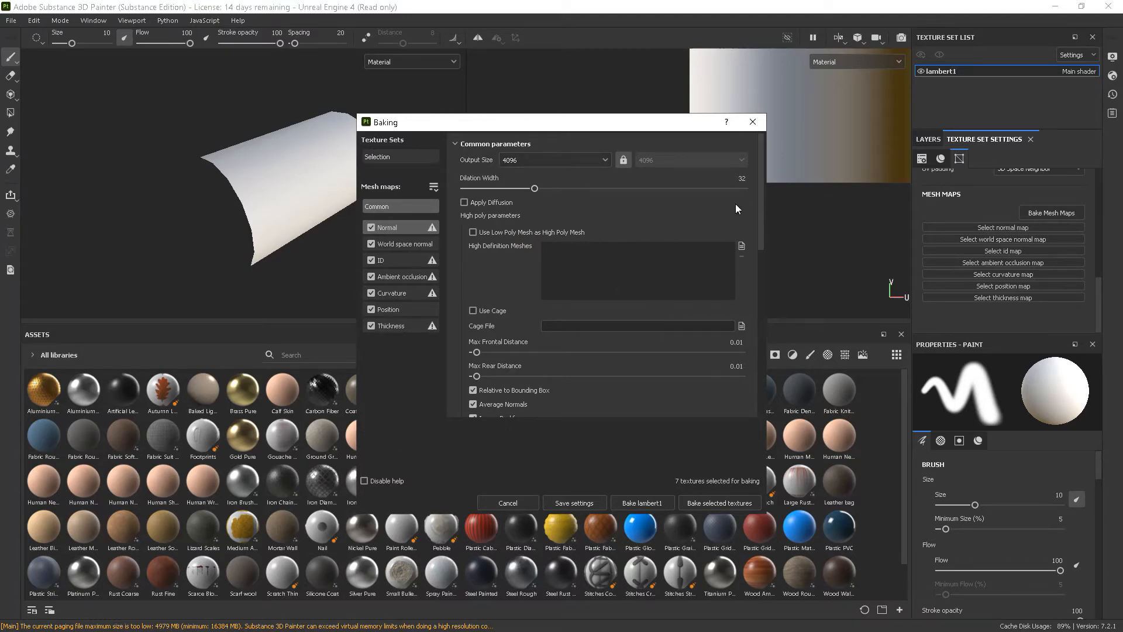
Step: Load ExhaustTut_high from the exports folder as the high definition mesh for baking
click(742, 248)
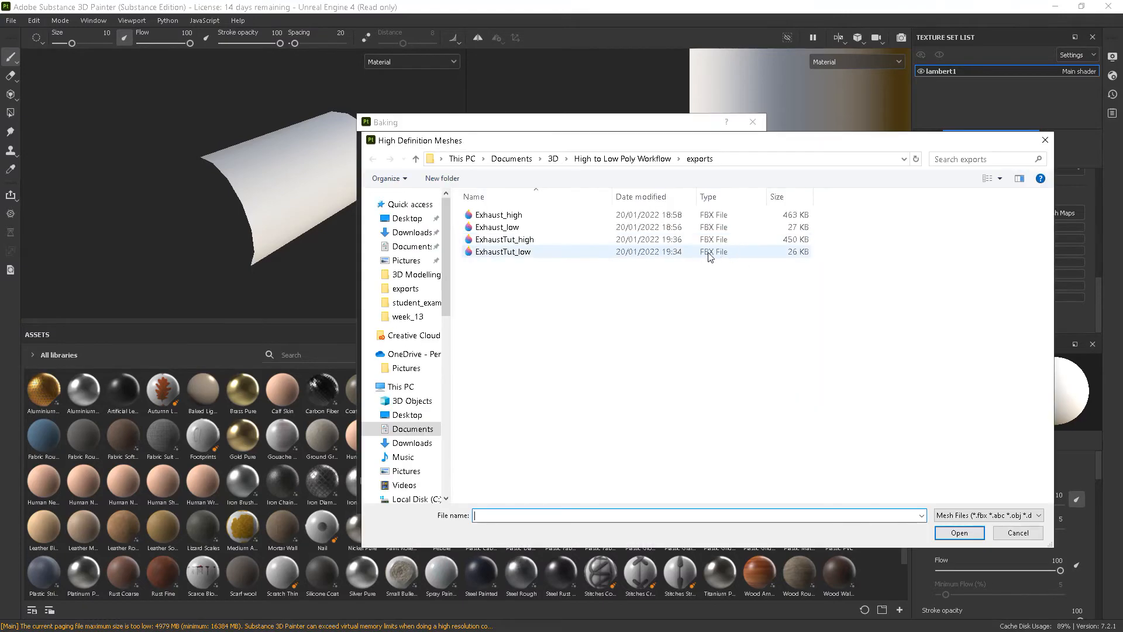
click(505, 239)
click(959, 532)
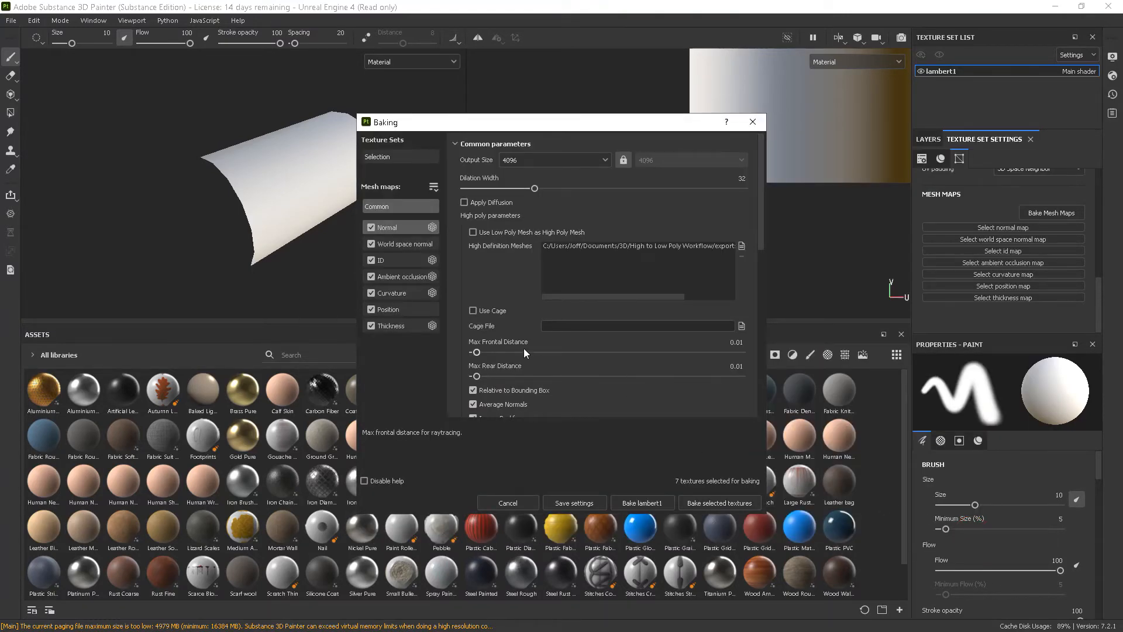
Step: Set the max frontal and max rear distances to 0.02 and bake all the selected mesh maps
click(736, 342)
text(0.02)
key(Return)
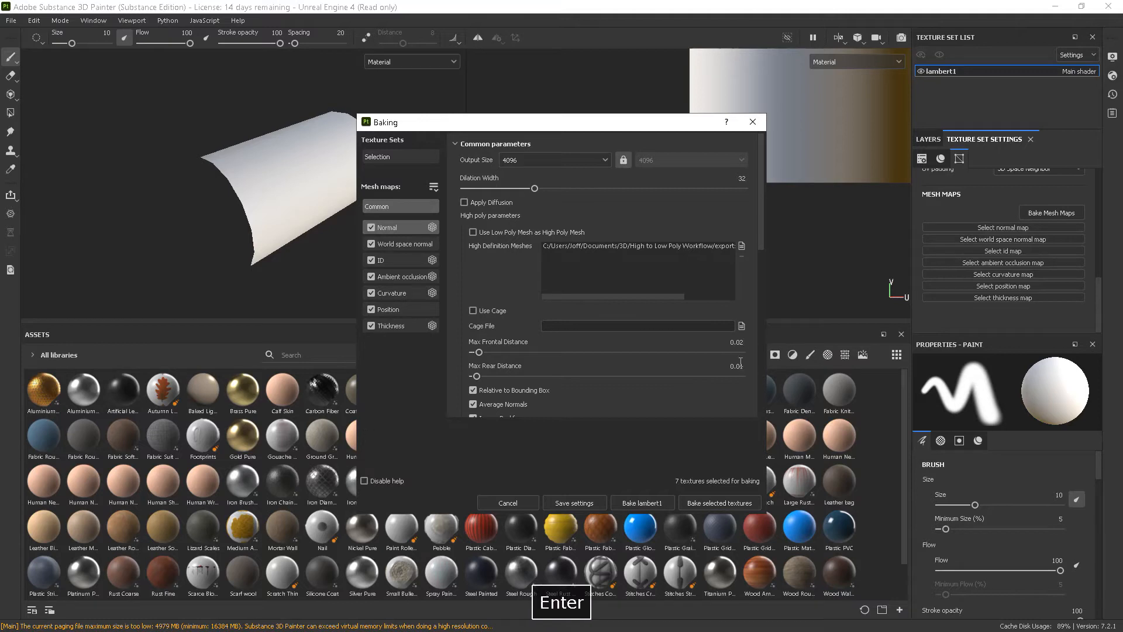
click(739, 367)
text(2)
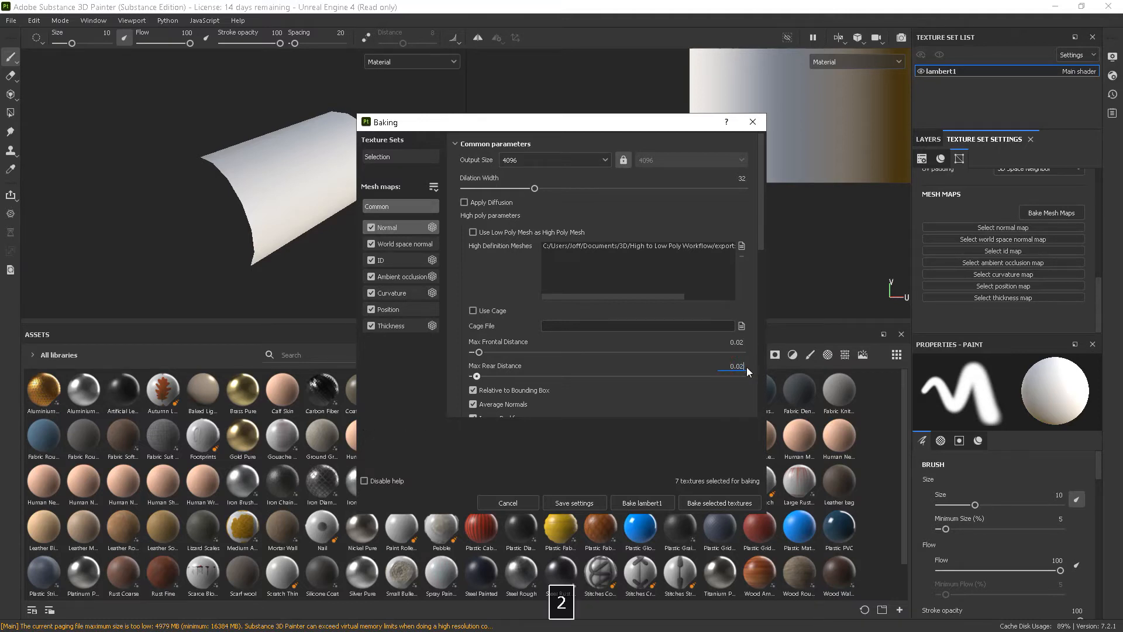
key(Return)
click(724, 503)
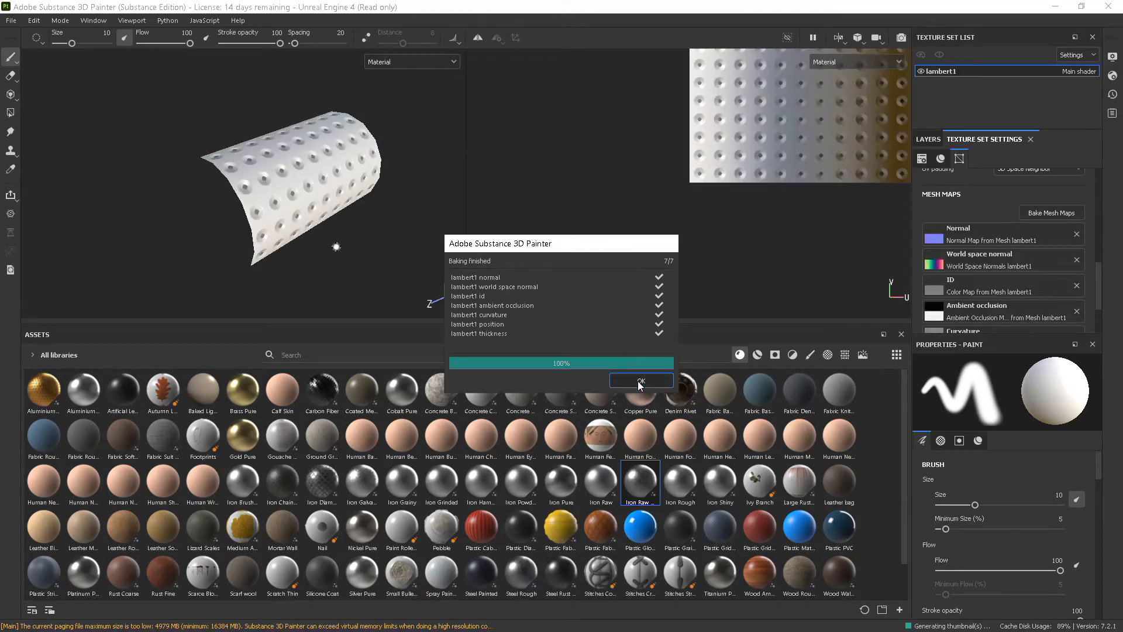
click(639, 386)
Step: Examine the baked holes on the low-poly cylinder and preview its ambient occlusion map
alt+right_drag(275, 187, 368, 246)
alt+right_drag(224, 173, 298, 236)
mouse_move(298, 236)
alt+mouse_down()
mouse_move(323, 181)
mouse_move(333, 233)
mouse_move(315, 240)
mouse_move(275, 221)
mouse_move(276, 199)
mouse_move(344, 189)
mouse_move(328, 233)
mouse_move(343, 220)
mouse_move(363, 237)
mouse_move(296, 216)
alt+mouse_up()
alt+drag(371, 269, 370, 238)
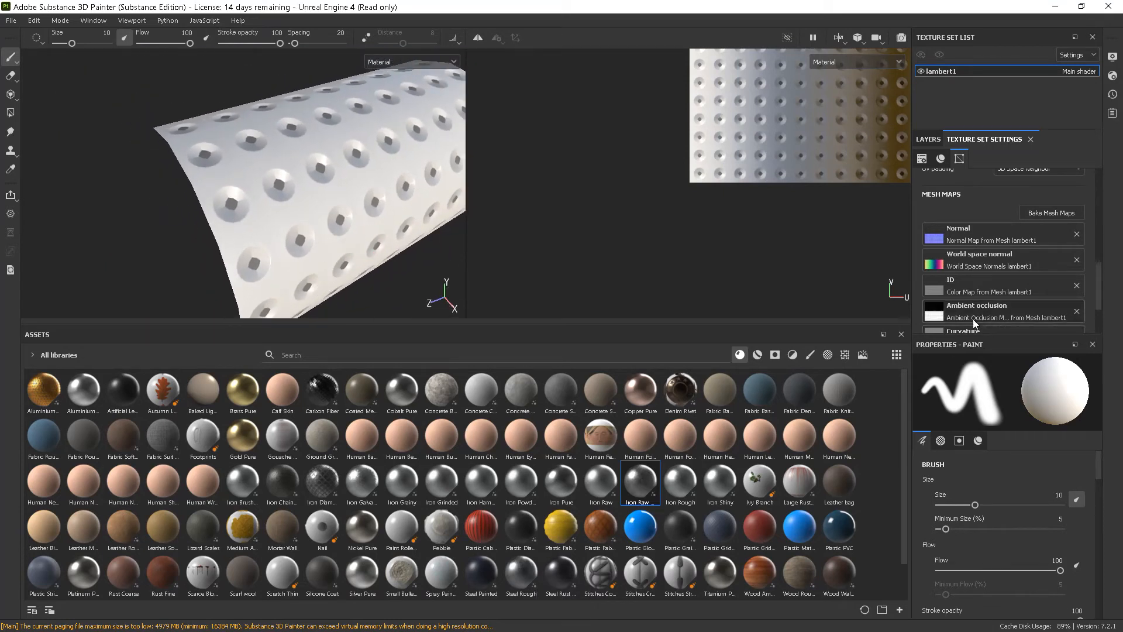
click(937, 314)
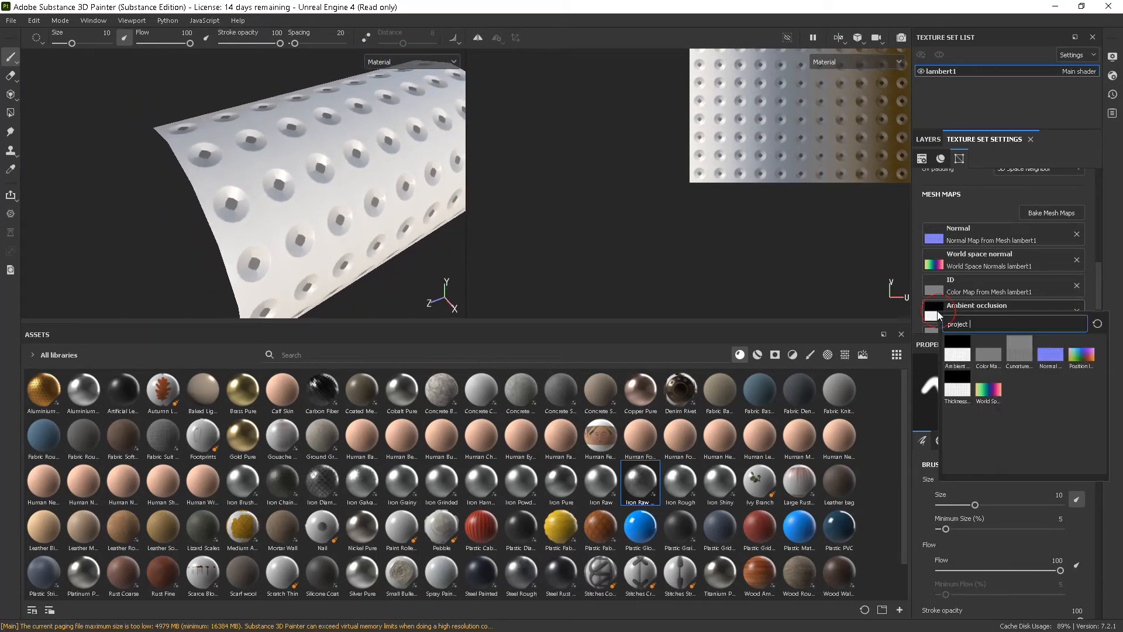
mouse_move(959, 355)
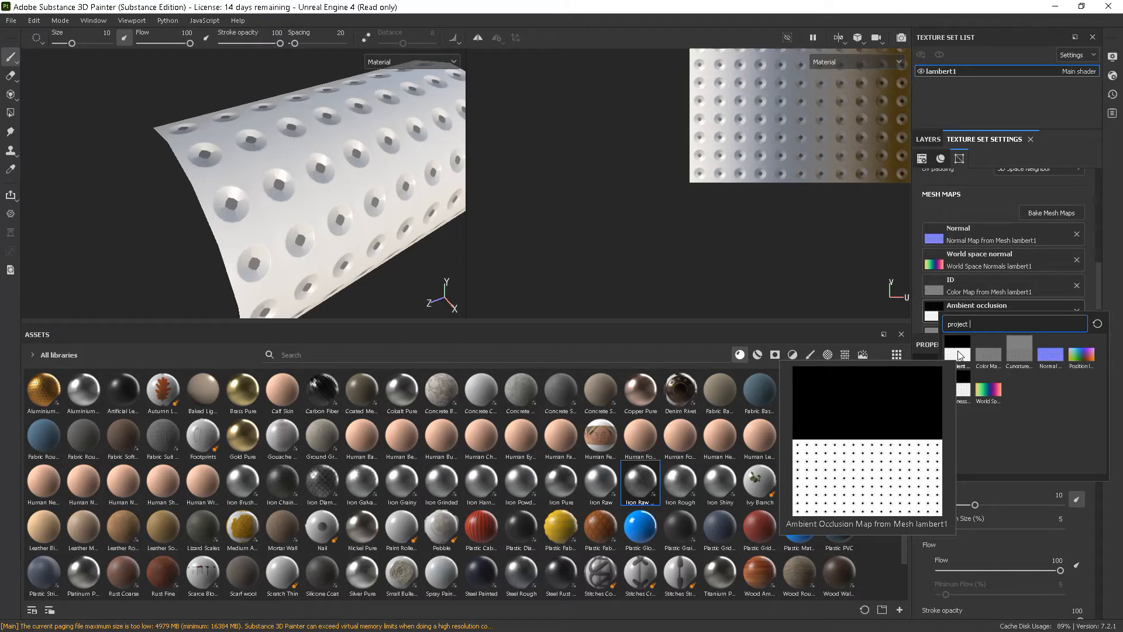
click(959, 355)
alt+drag(204, 216, 314, 205)
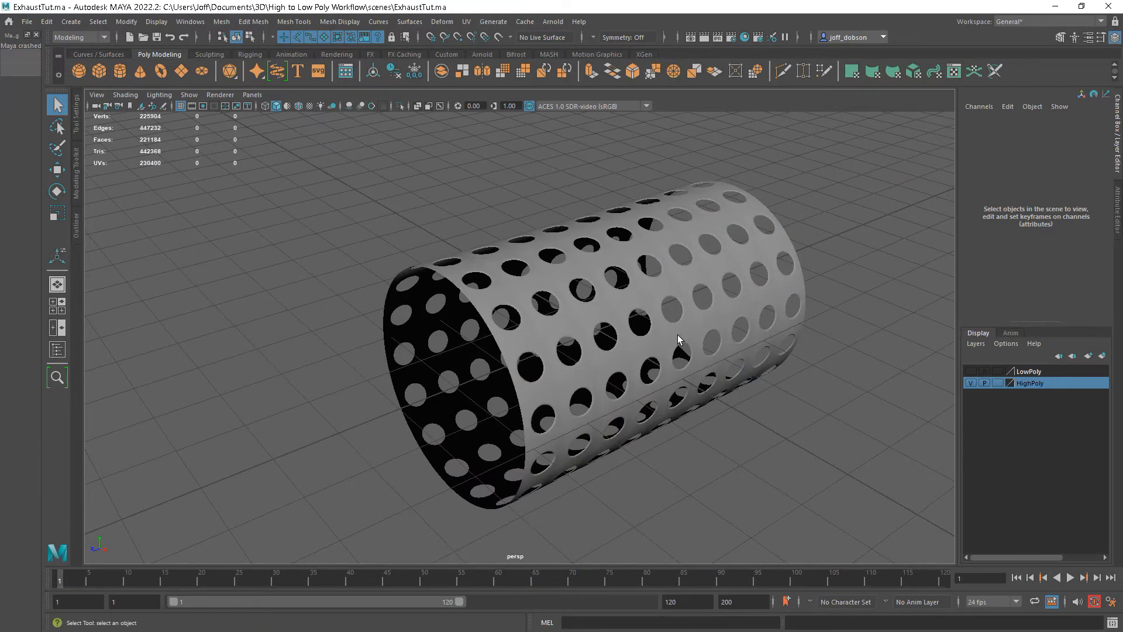
Step: In Maya, show the LowPoly layer and duplicate the low-poly cylinder
mouse_move(677, 344)
alt+mouse_down()
mouse_move(789, 393)
mouse_move(710, 363)
alt+mouse_up()
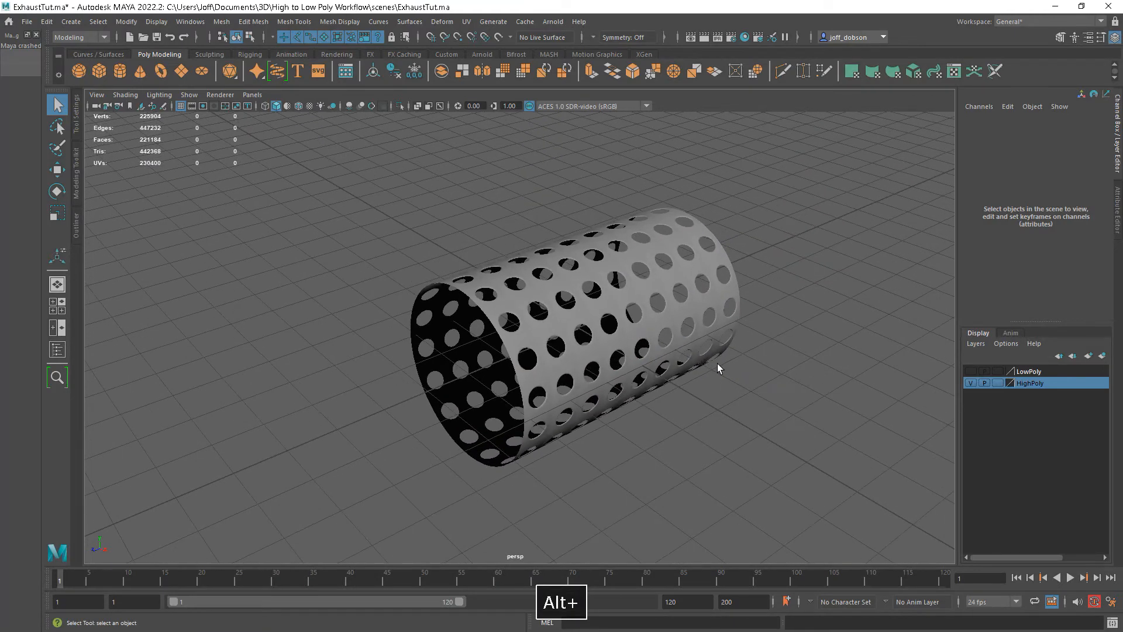
click(970, 370)
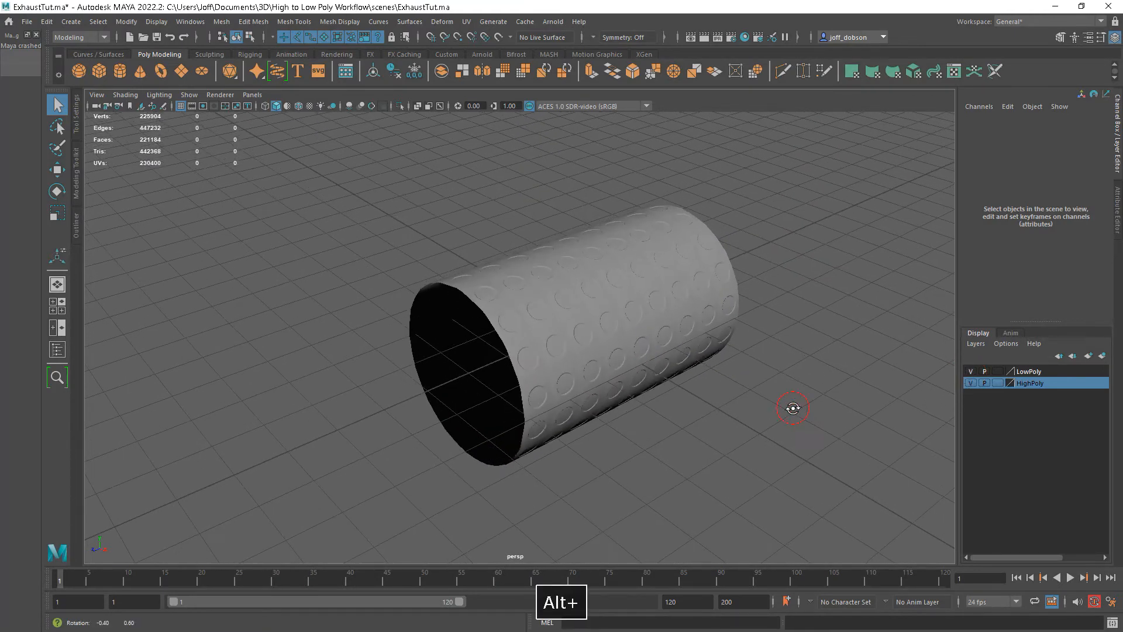
click(542, 359)
click(532, 361)
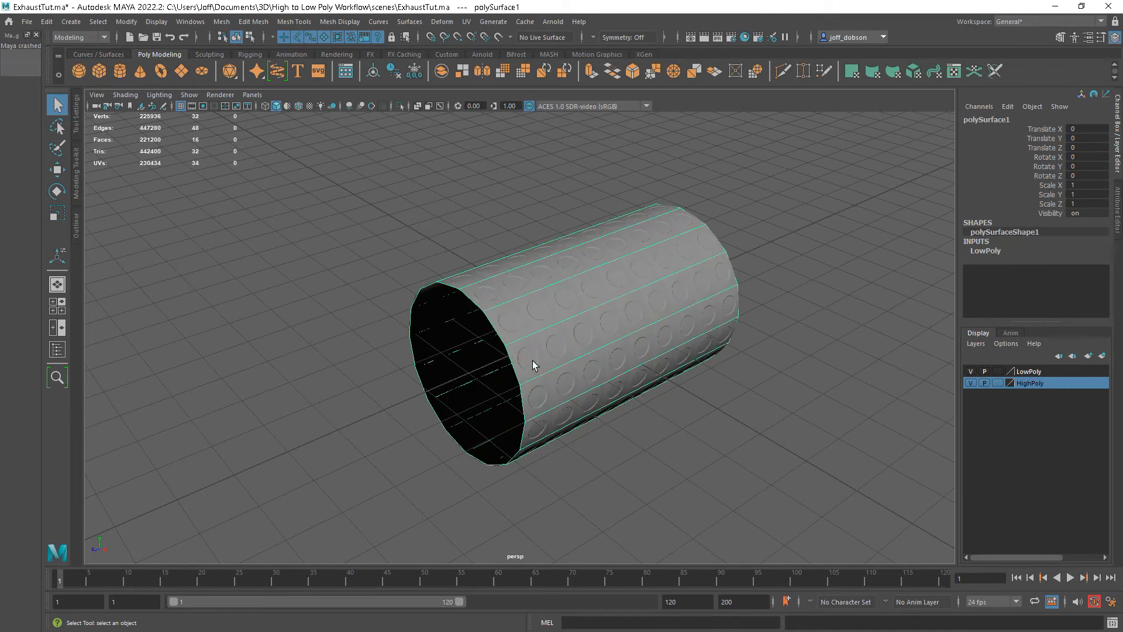
alt+drag(626, 411, 654, 411)
key(ctrl+d)
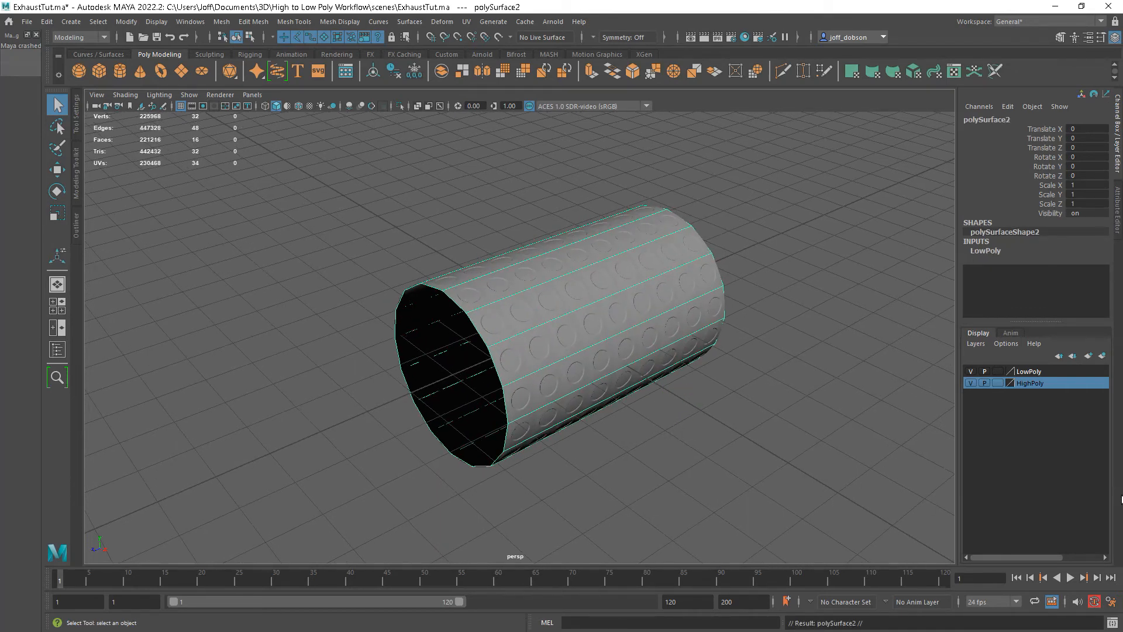
Step: Add the duplicated cylinder to the HighPoly layer and hide the LowPoly layer
right_click(1027, 382)
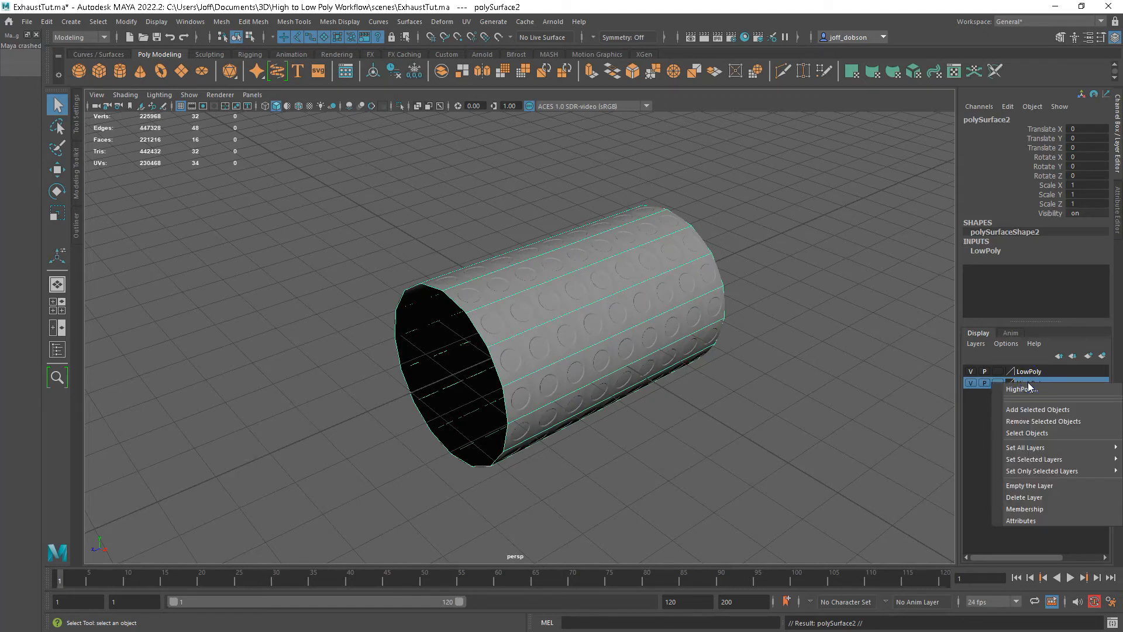
click(1027, 409)
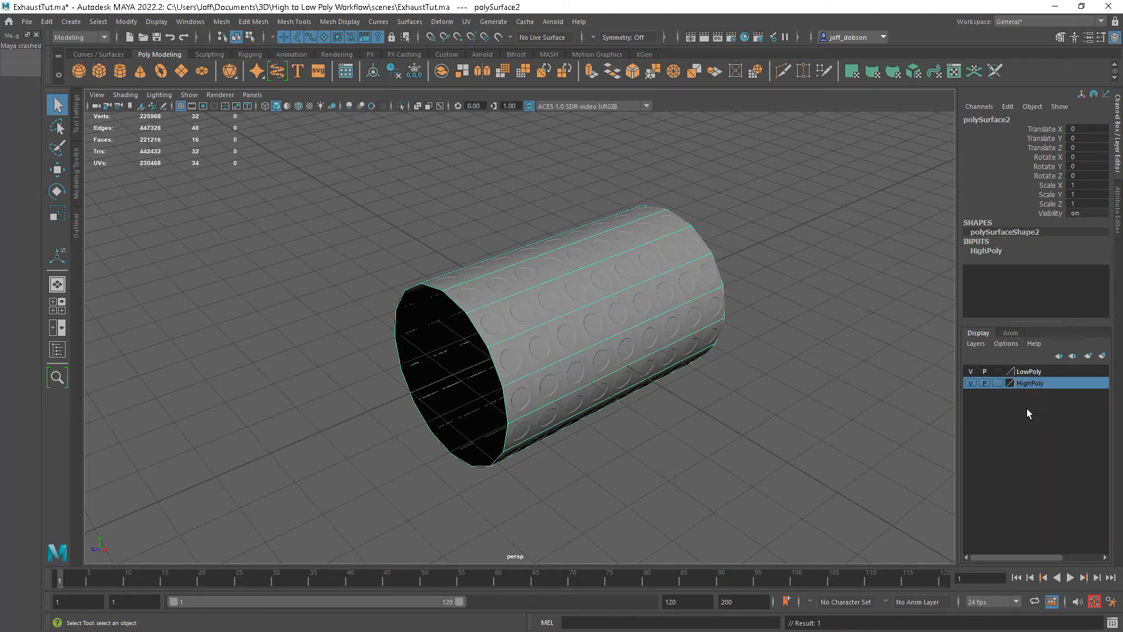
click(971, 372)
alt+drag(739, 462, 689, 442)
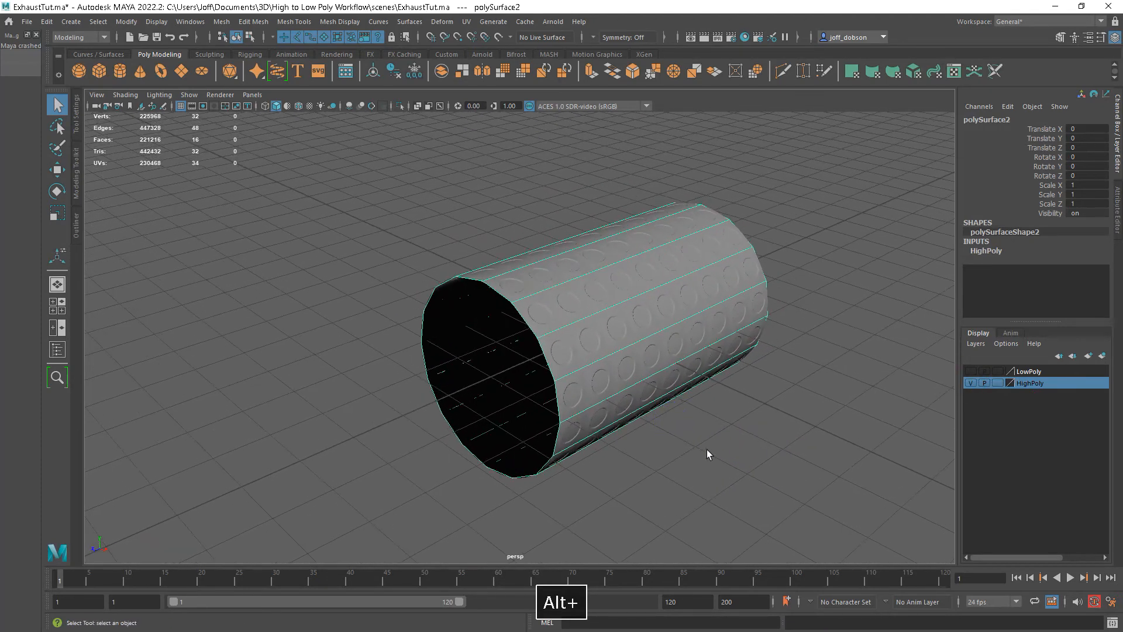
Step: Set the Move tool's axis orientation to Normal with the duplicated cylinder selected
key(r)
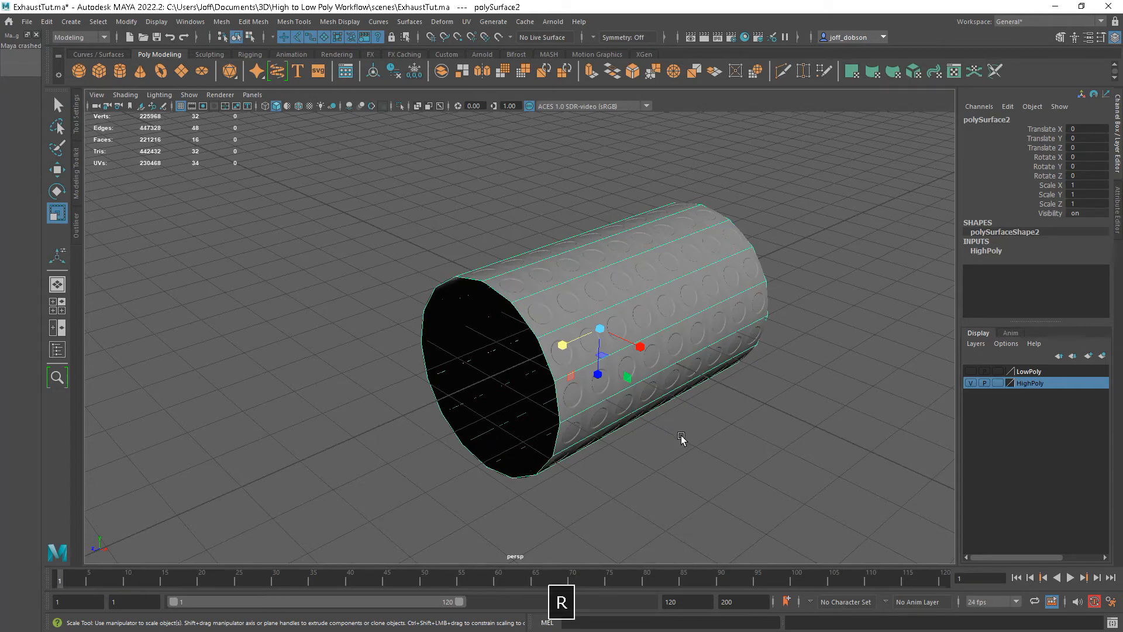
key(w)
alt+drag(707, 426, 697, 446)
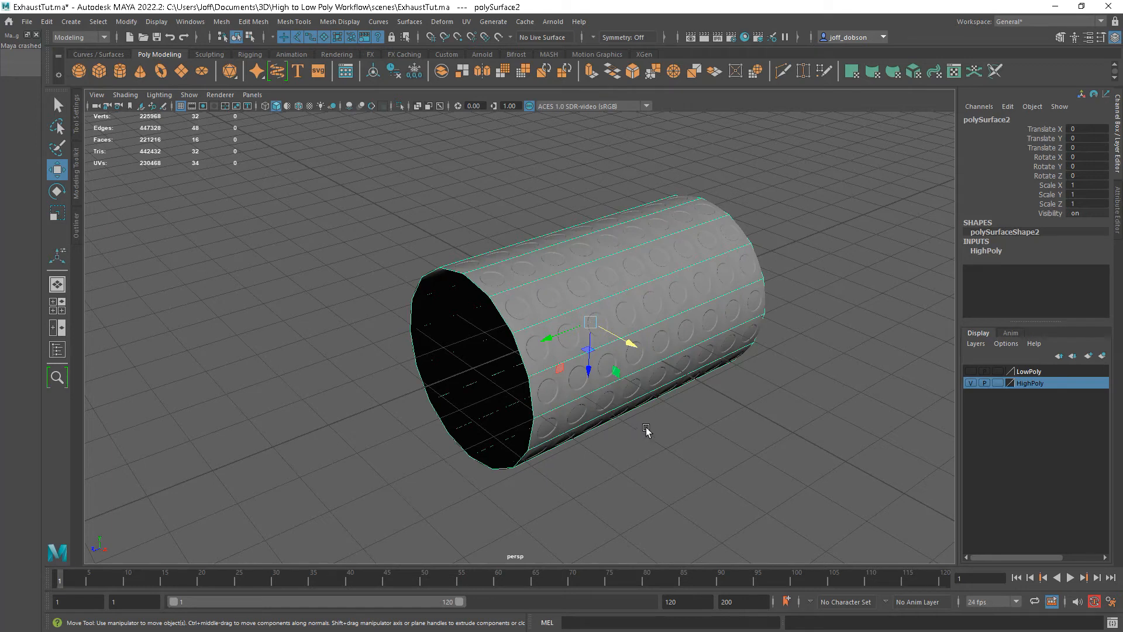
key(w)
key(w)
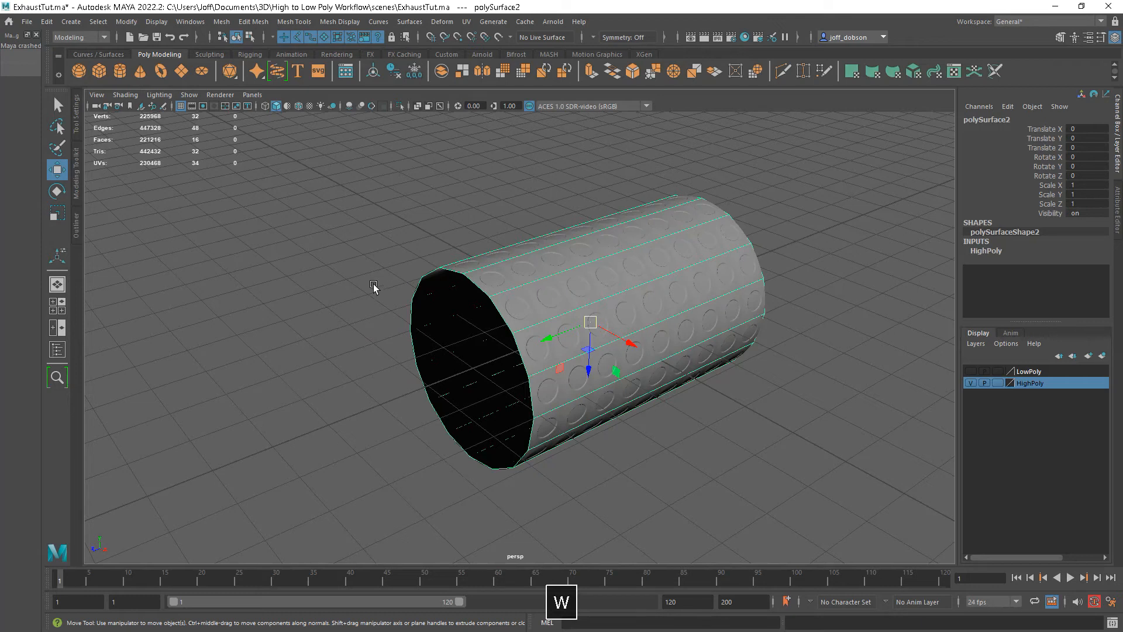
click(361, 286)
drag(360, 286, 268, 282)
right_drag(449, 270, 403, 266)
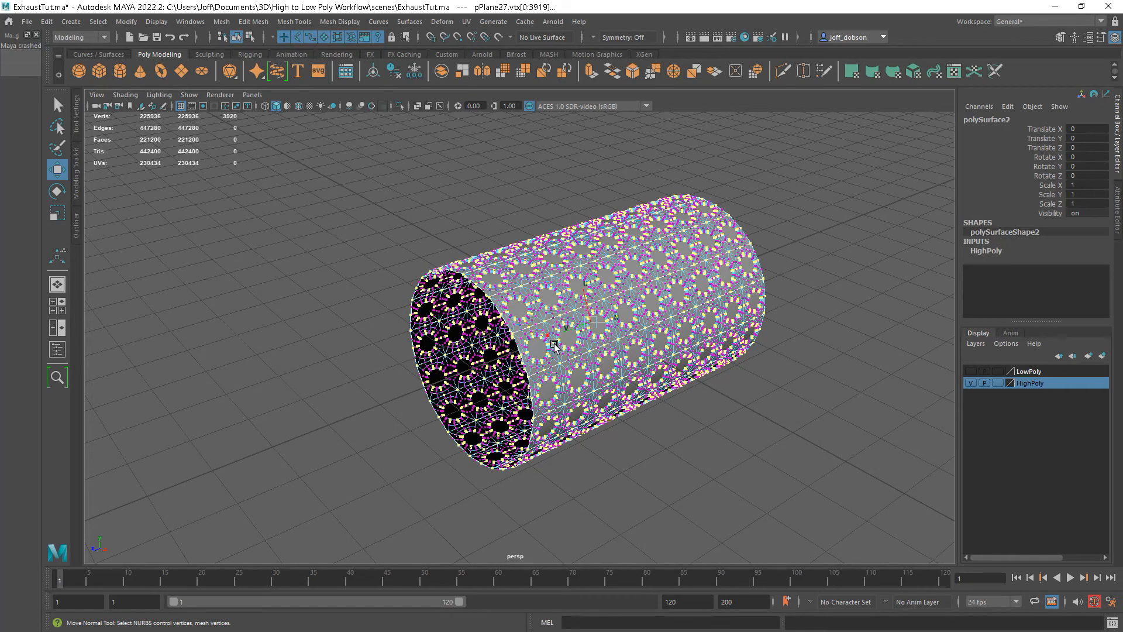
alt+drag(555, 351, 541, 350)
right_drag(535, 297, 591, 275)
click(581, 368)
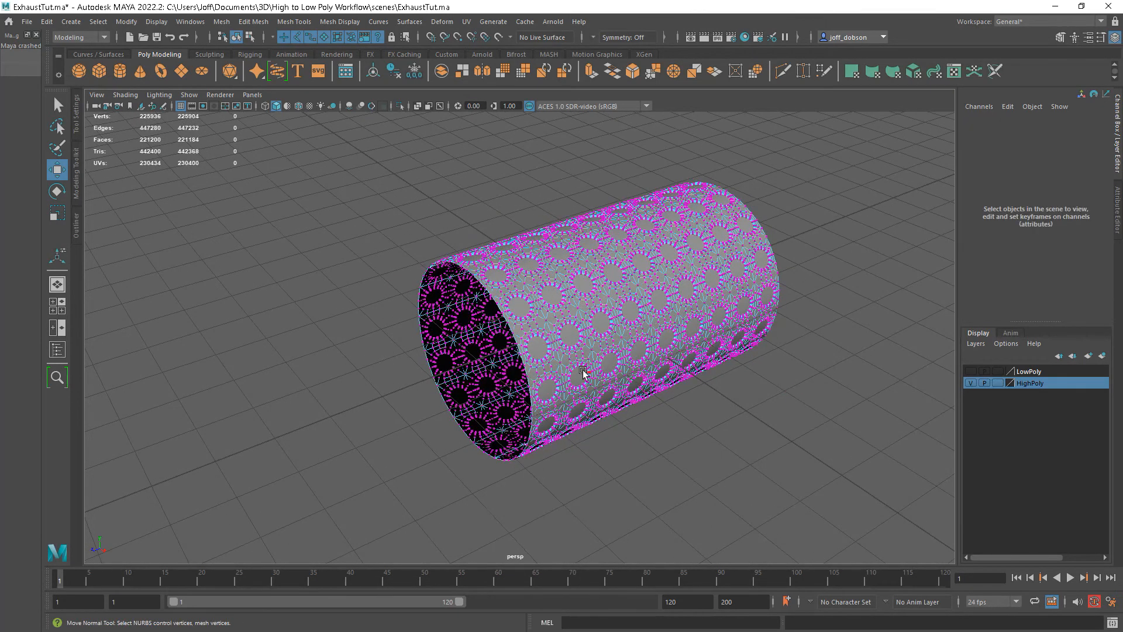
click(533, 341)
right_drag(556, 348, 618, 282)
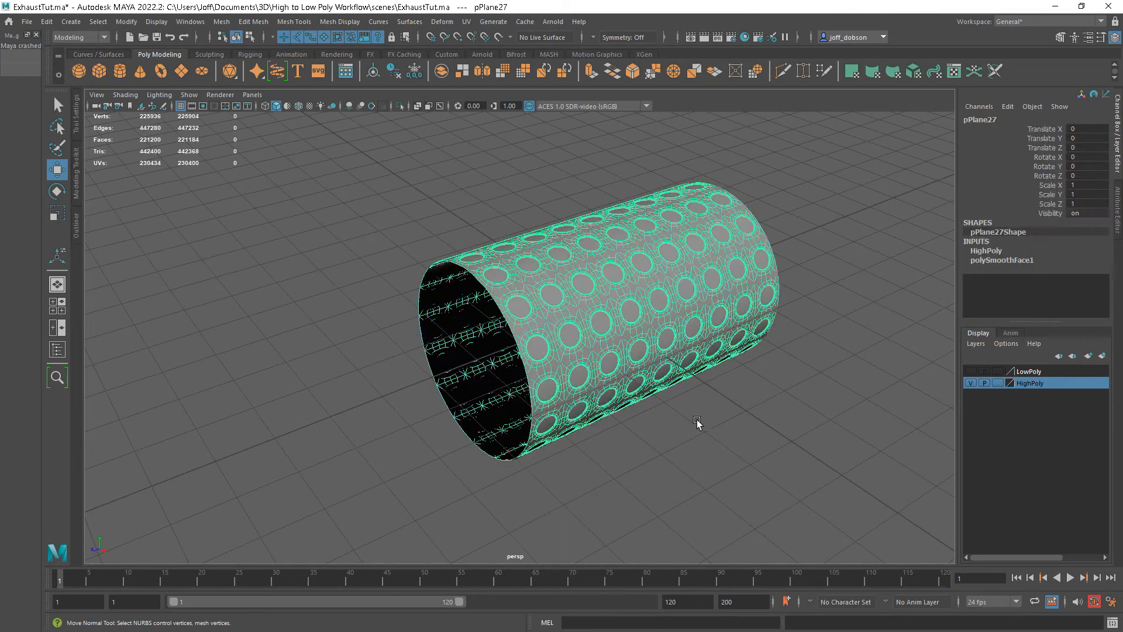
click(695, 420)
Step: Move all vertices of the duplicated cylinder slightly inward along their normals and return it to object mode
click(540, 355)
alt+drag(555, 378, 594, 446)
right_drag(582, 322, 527, 301)
double_click(514, 334)
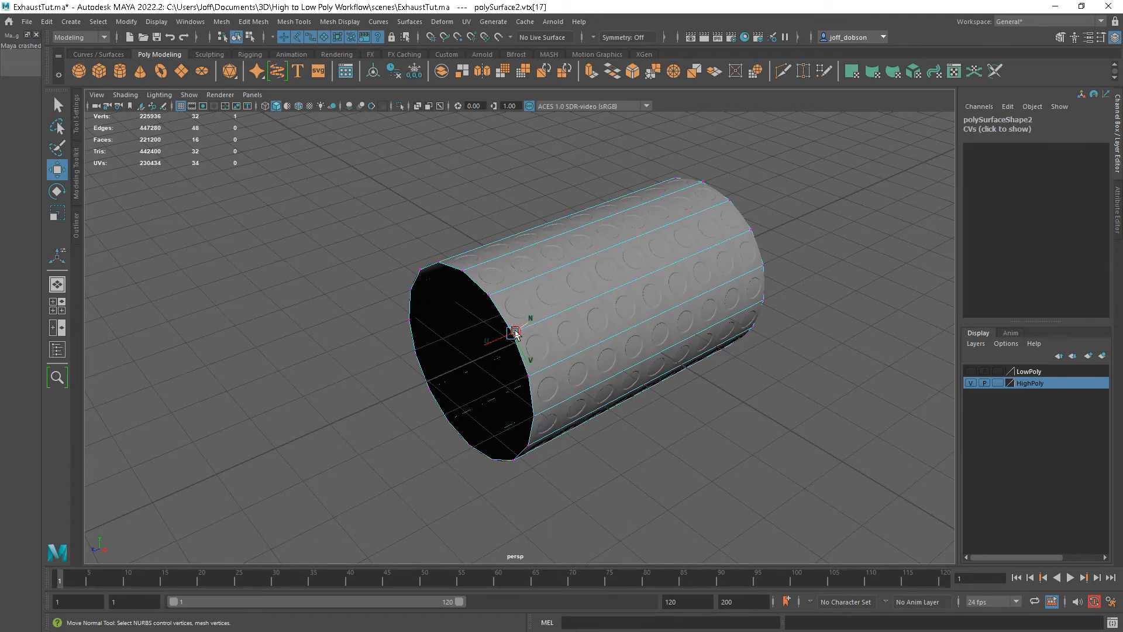
alt+drag(592, 386, 597, 389)
alt+right_drag(596, 388, 656, 413)
alt+middle_drag(656, 409, 656, 403)
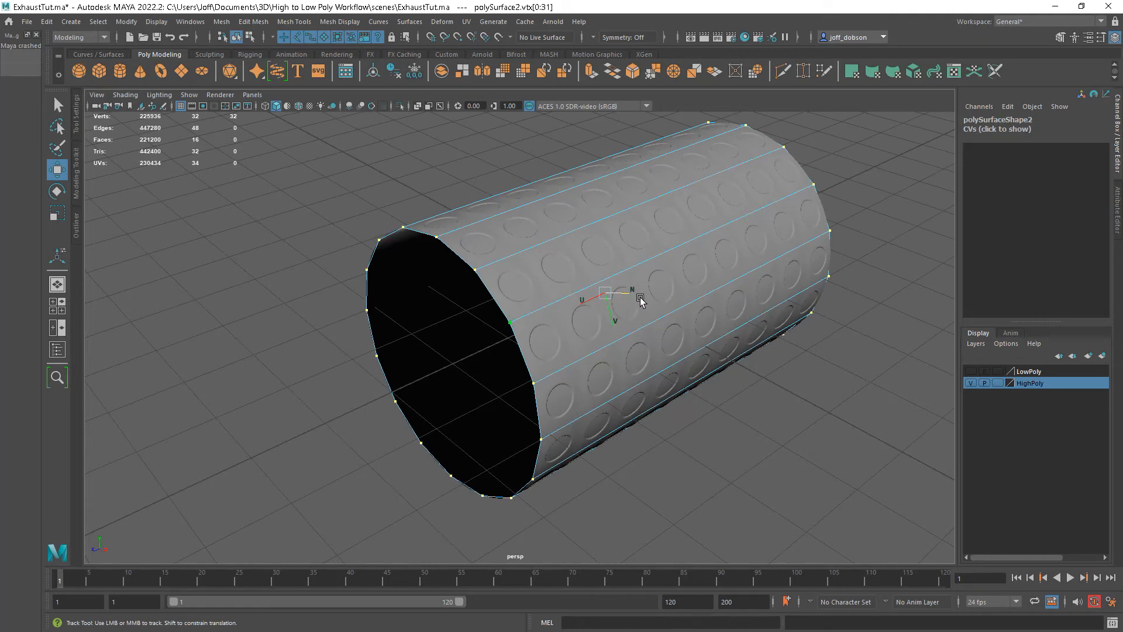
click(629, 295)
drag(629, 295, 626, 294)
alt+drag(586, 437, 574, 436)
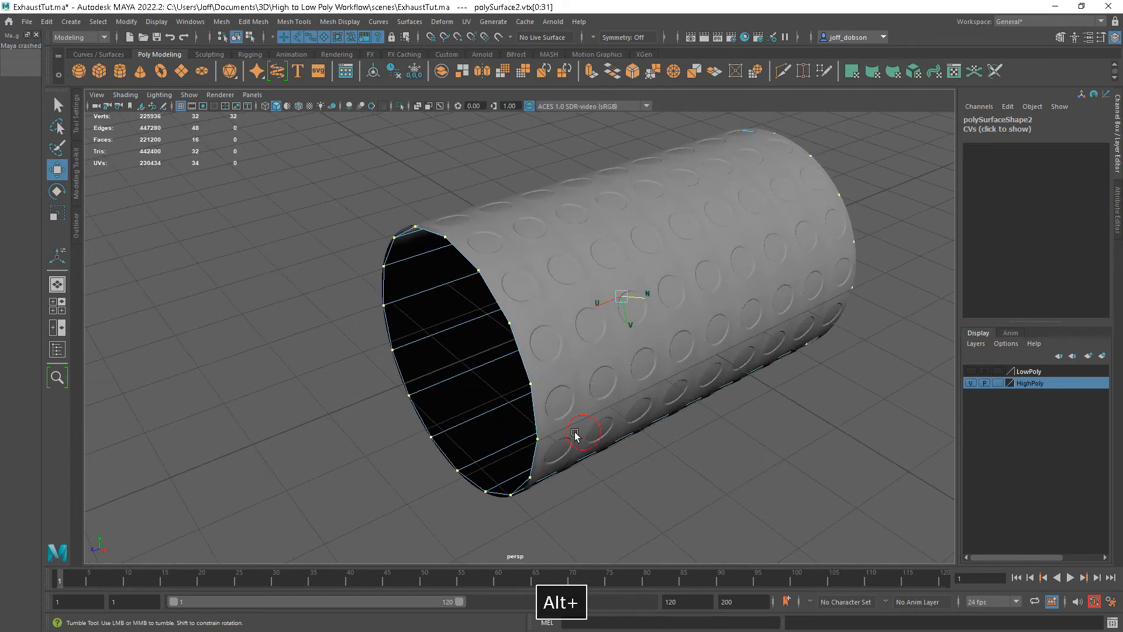
right_drag(746, 298, 801, 283)
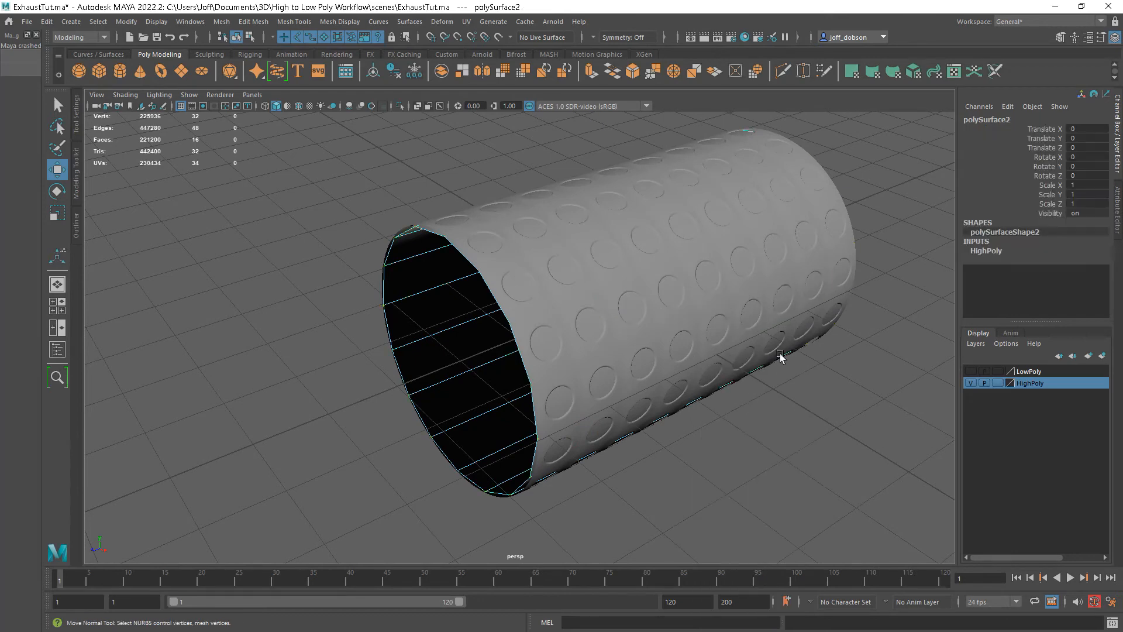
Step: Inspect the perforated cylinder in isolation and together with the shrunken inner cylinder
click(562, 401)
click(561, 404)
alt+drag(582, 409, 581, 395)
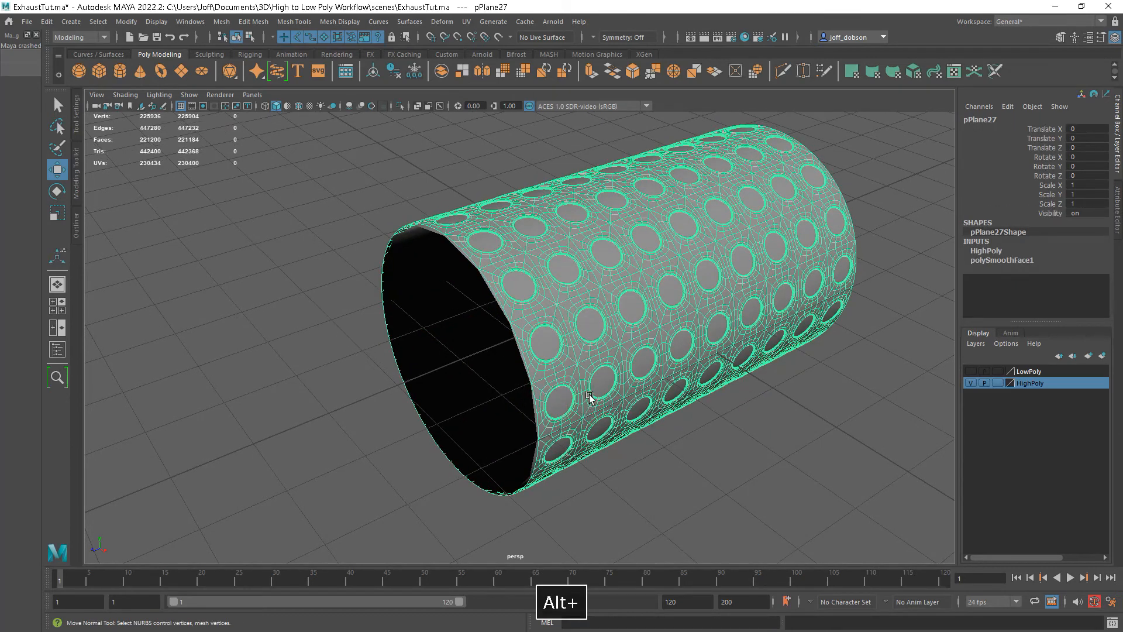
key(w)
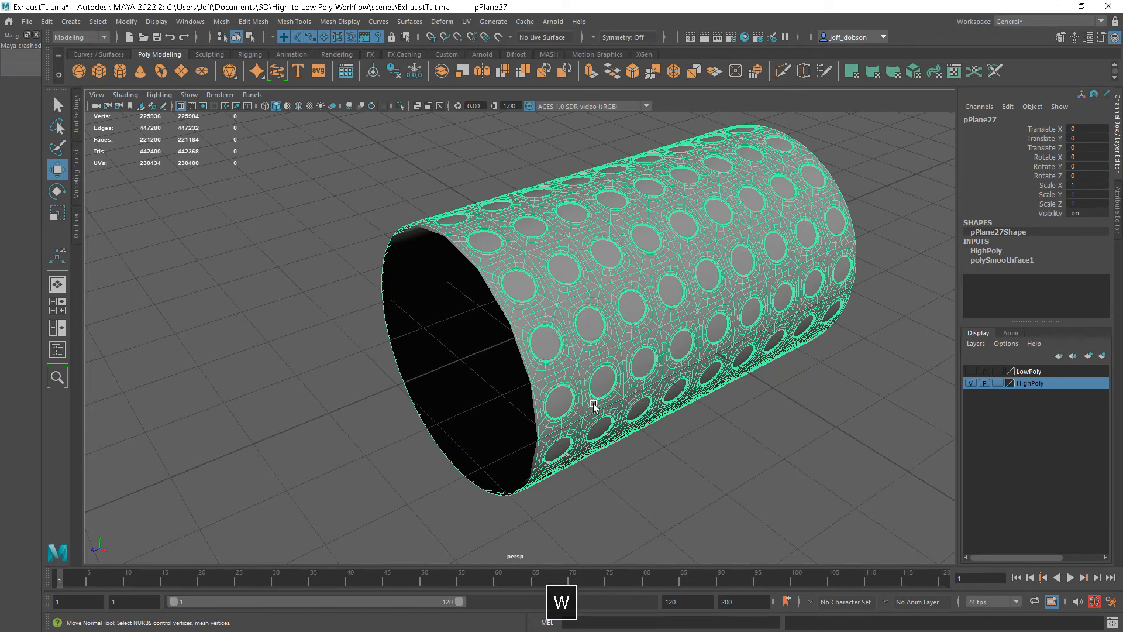
key(ctrl+1)
key(ctrl+1)
mouse_move(614, 411)
alt+mouse_down()
mouse_move(597, 393)
mouse_move(611, 395)
alt+mouse_up()
Step: Select the inner cylinder and switch the Move tool's axis orientation away from Normal
click(552, 350)
mouse_move(547, 353)
alt+mouse_down()
mouse_move(645, 341)
mouse_move(567, 363)
mouse_move(597, 369)
mouse_move(647, 341)
mouse_move(579, 363)
mouse_move(550, 355)
alt+mouse_up()
alt+right_drag(626, 446, 538, 417)
key(w)
alt+drag(599, 436, 579, 444)
key(w)
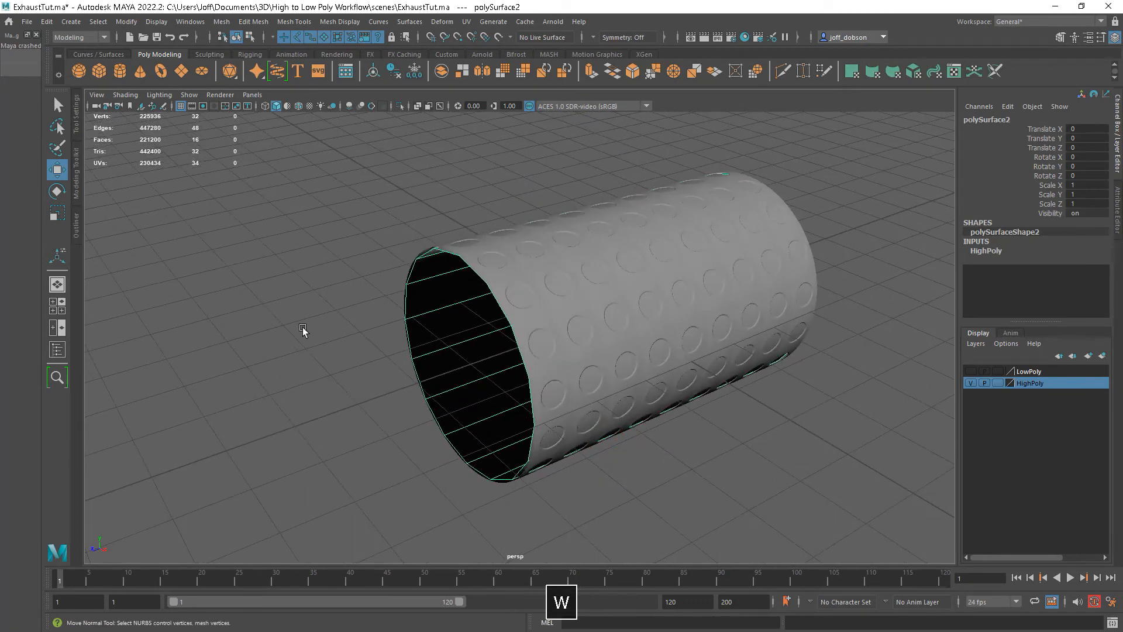
key(w)
click(337, 320)
drag(337, 321, 292, 304)
Step: Pull the inner cylinder out of the perforated cylinder, and undo the move
alt+drag(356, 383, 412, 382)
drag(592, 328, 369, 332)
key(ctrl+z)
alt+drag(664, 361, 682, 364)
alt+middle_drag(656, 378, 664, 386)
alt+right_drag(664, 386, 747, 441)
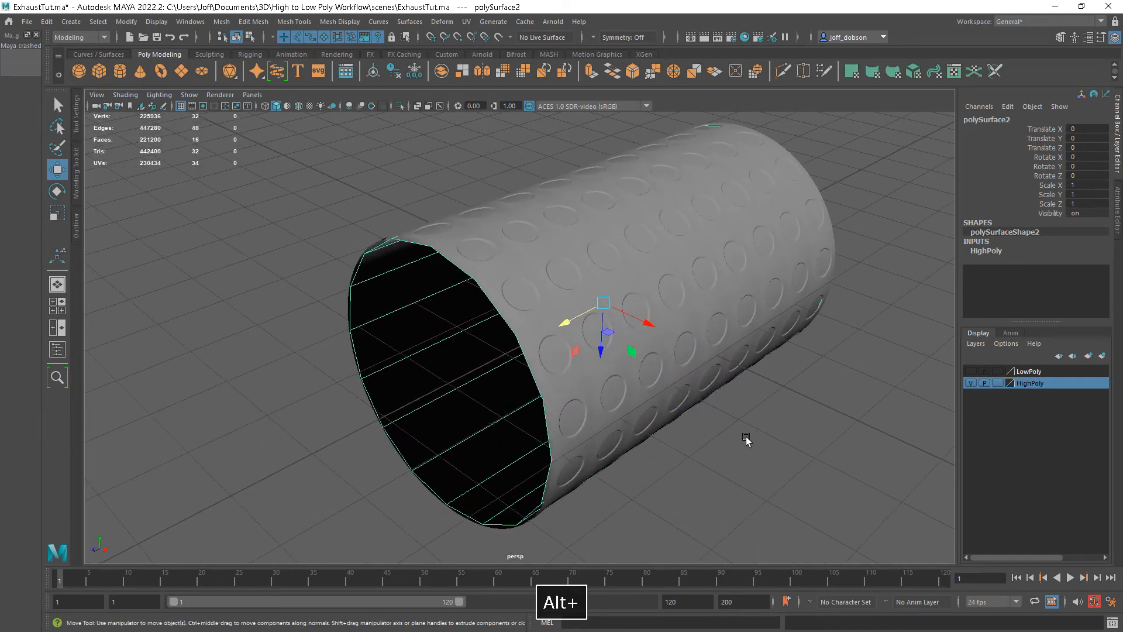
Step: Export the perforated and inner cylinders together as FBX, overwriting ExhaustTut_high.fbx
alt+middle_drag(716, 432, 701, 435)
alt+drag(700, 439, 715, 442)
alt+right_drag(710, 440, 647, 427)
click(646, 427)
drag(338, 489, 770, 183)
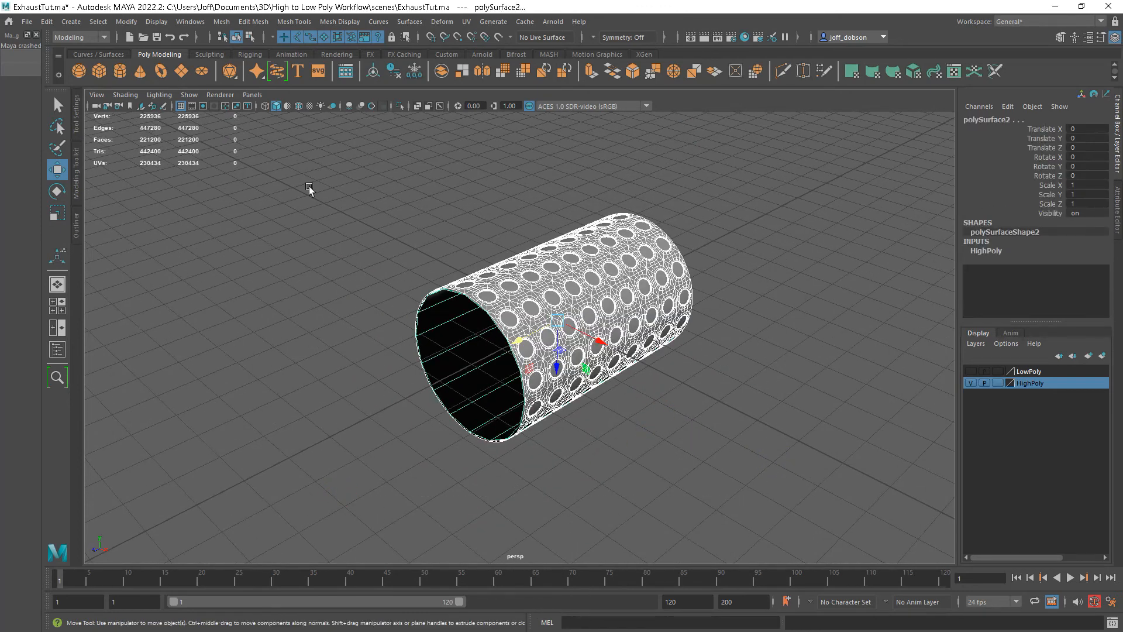
click(27, 21)
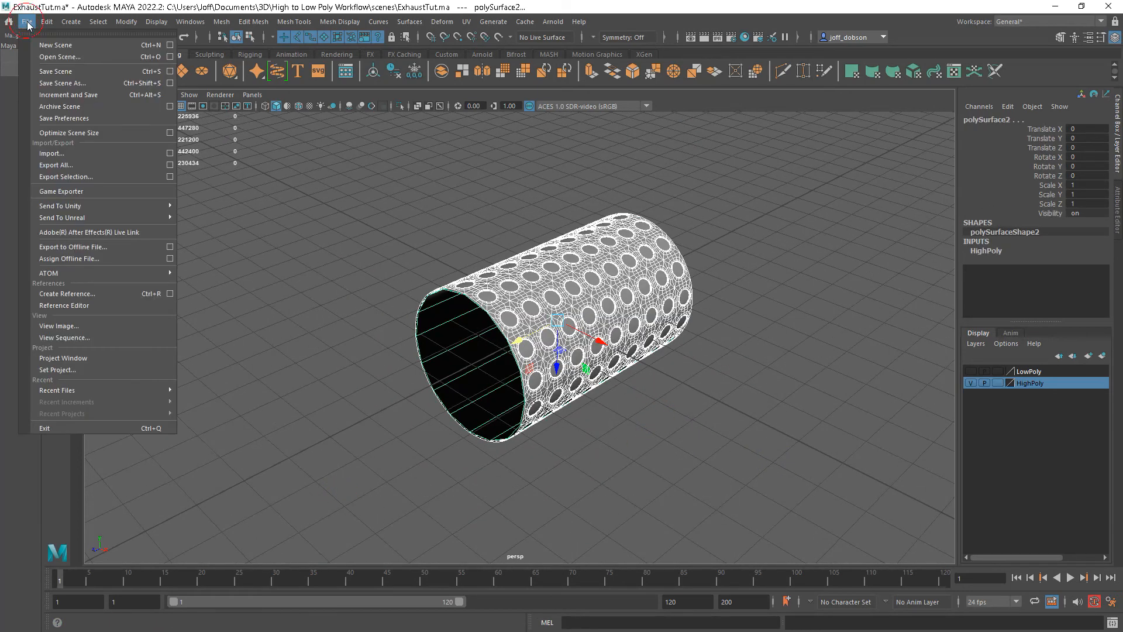
click(75, 178)
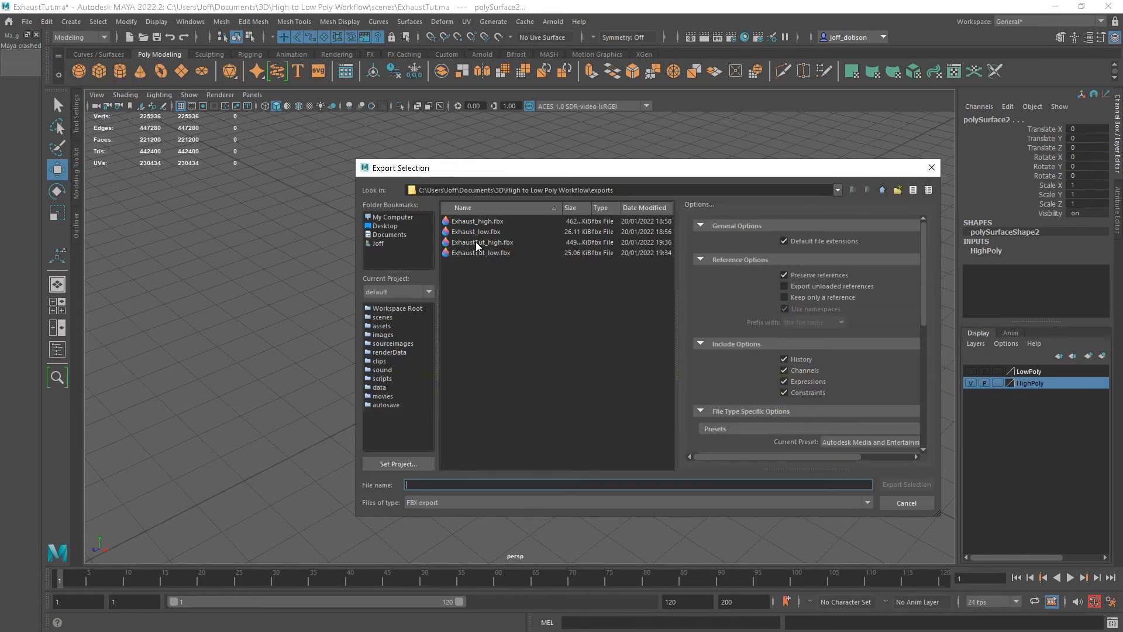
click(477, 242)
click(892, 486)
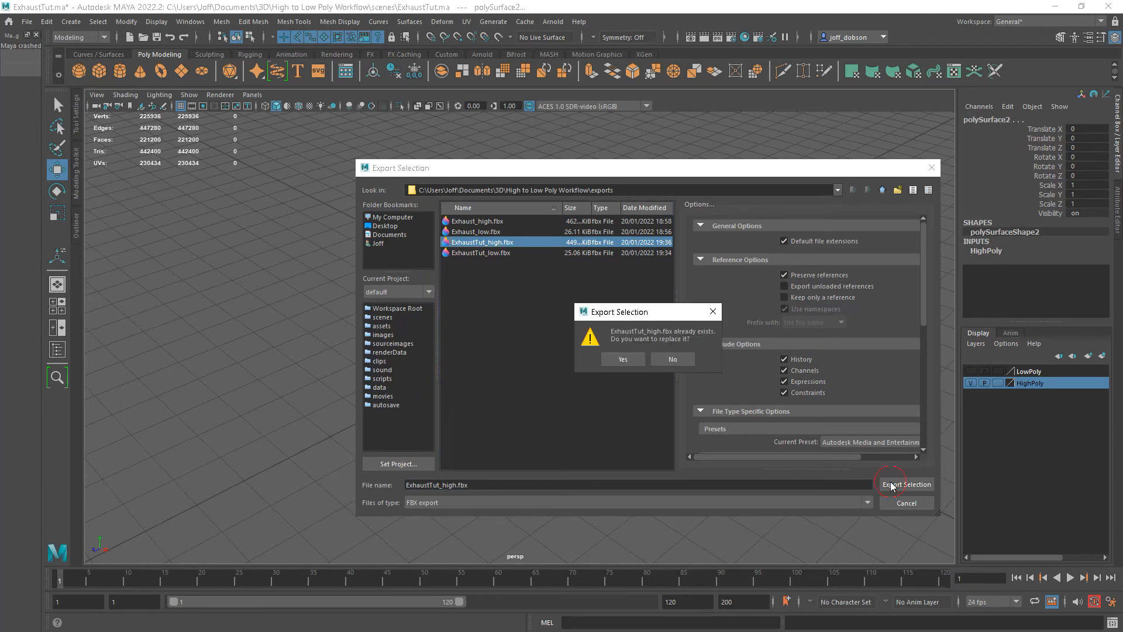
click(623, 360)
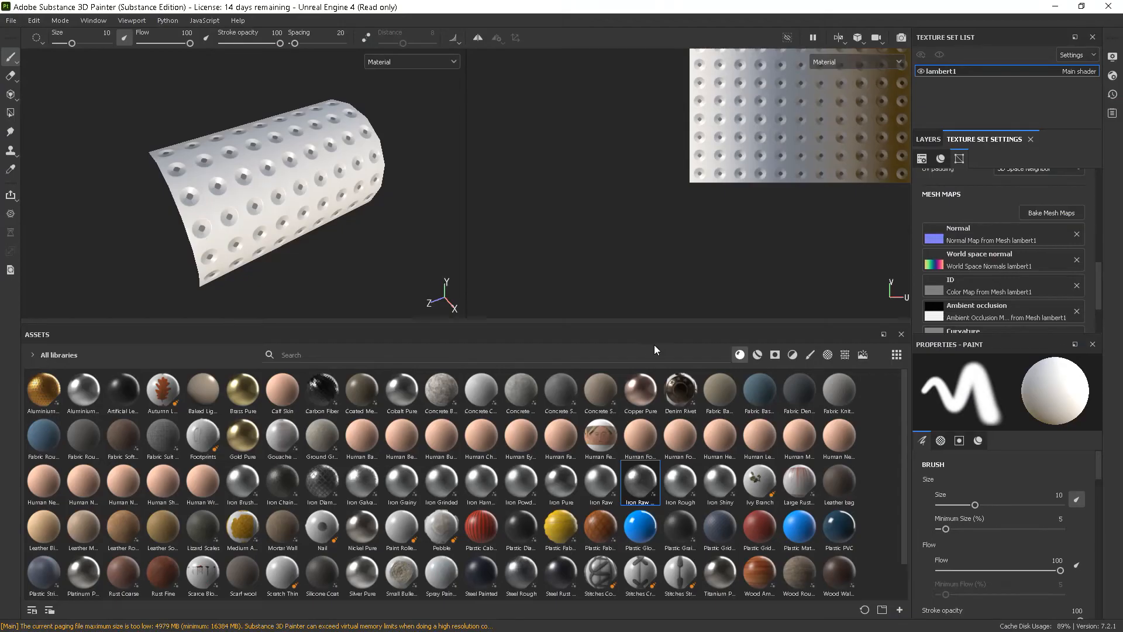
Step: Switch to Substance 3D Painter and rebake all selected mesh maps from the updated high-poly file
scroll(776, 228, down, 1)
alt+middle_drag(867, 165, 729, 238)
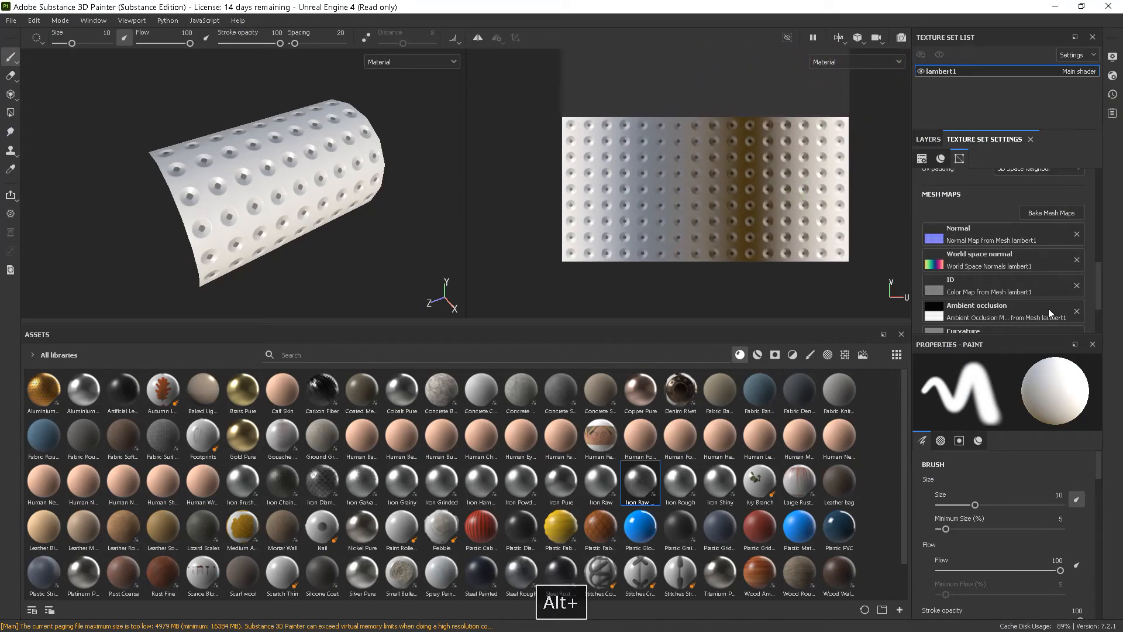
click(1050, 214)
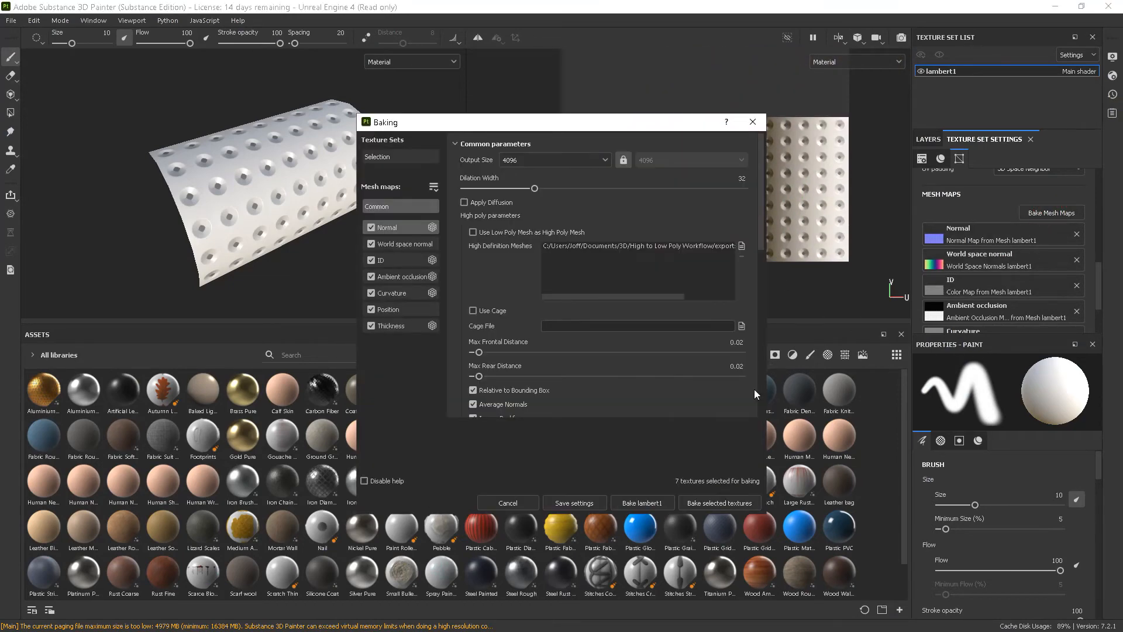
click(725, 503)
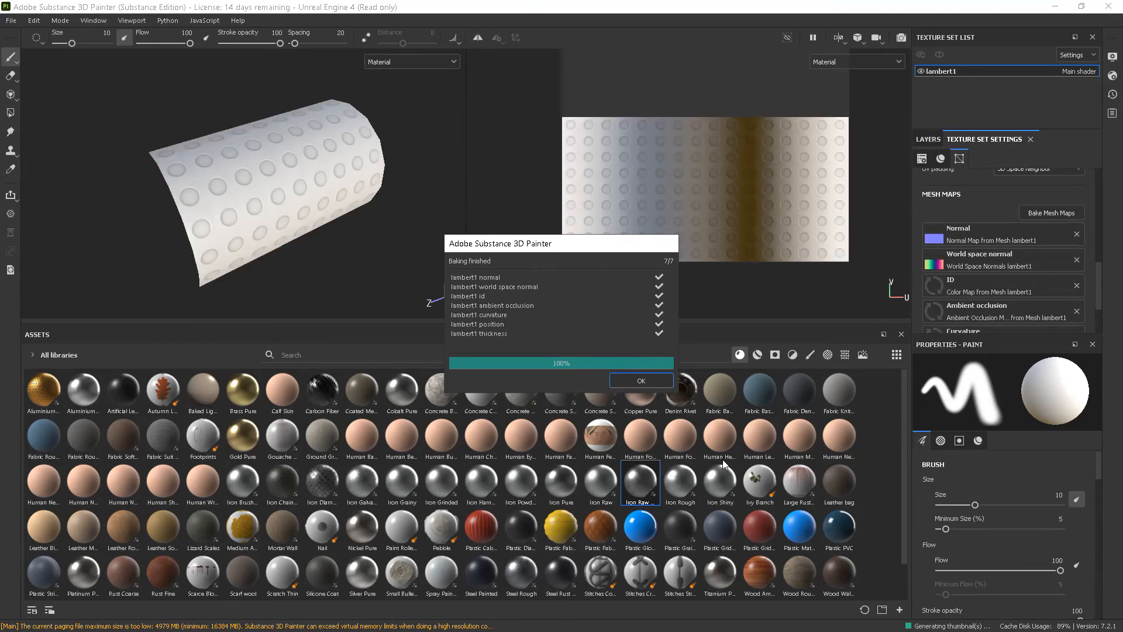
click(633, 381)
alt+drag(286, 188, 279, 213)
alt+drag(222, 234, 289, 191)
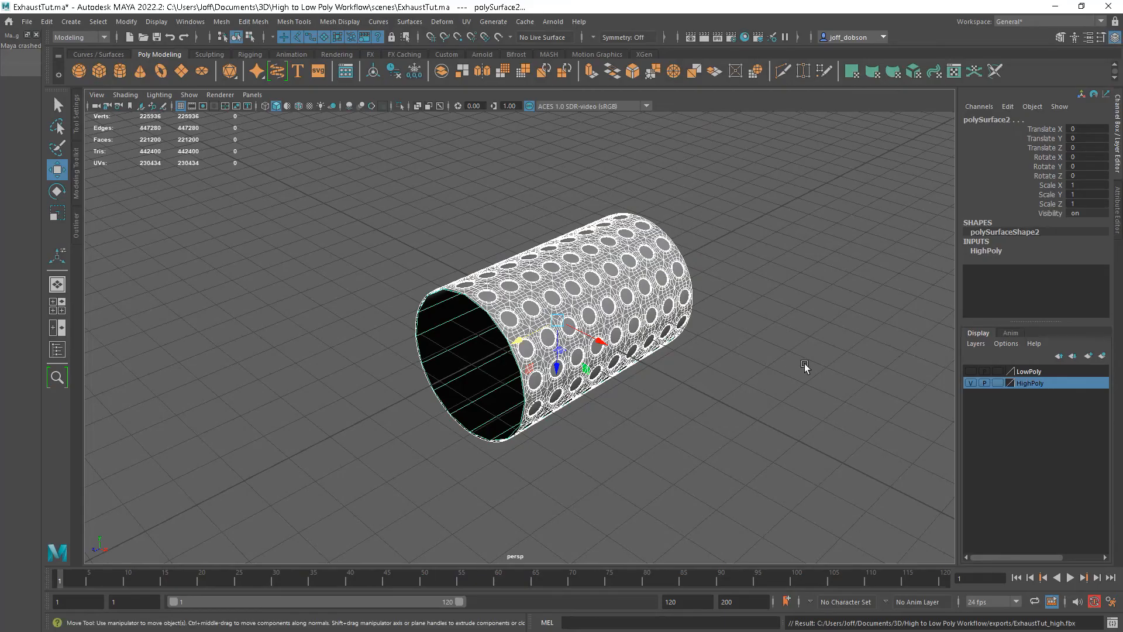
Step: Switch to Maya and apply a solid red vertex color to the inner cylinder
mouse_move(804, 369)
alt+mouse_down()
mouse_move(690, 394)
mouse_move(561, 345)
alt+mouse_up()
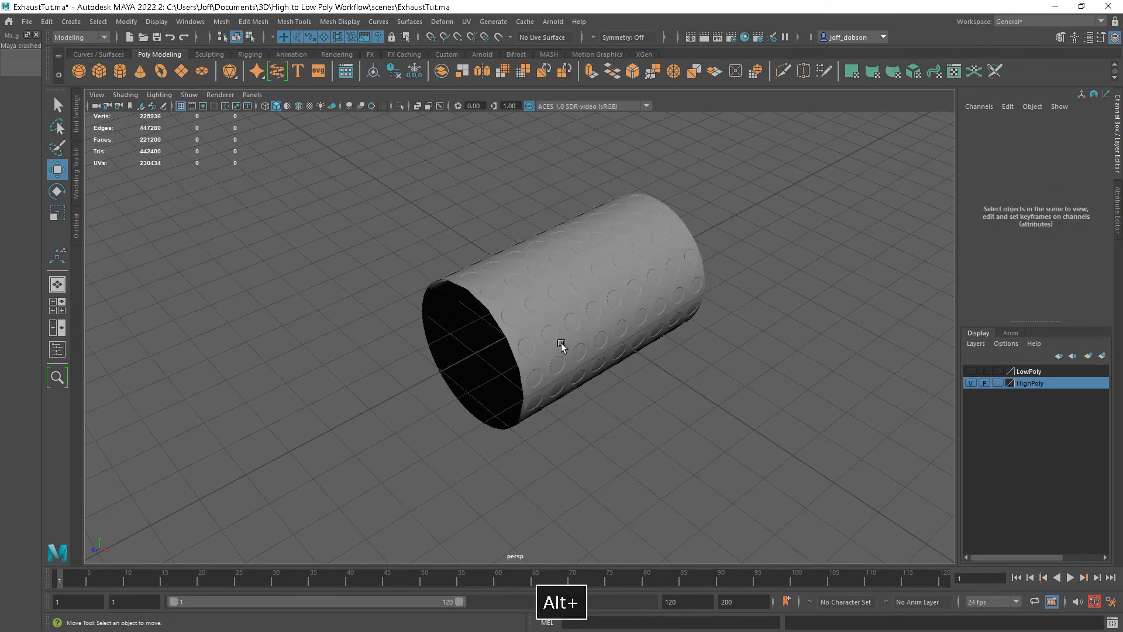
click(561, 345)
click(555, 341)
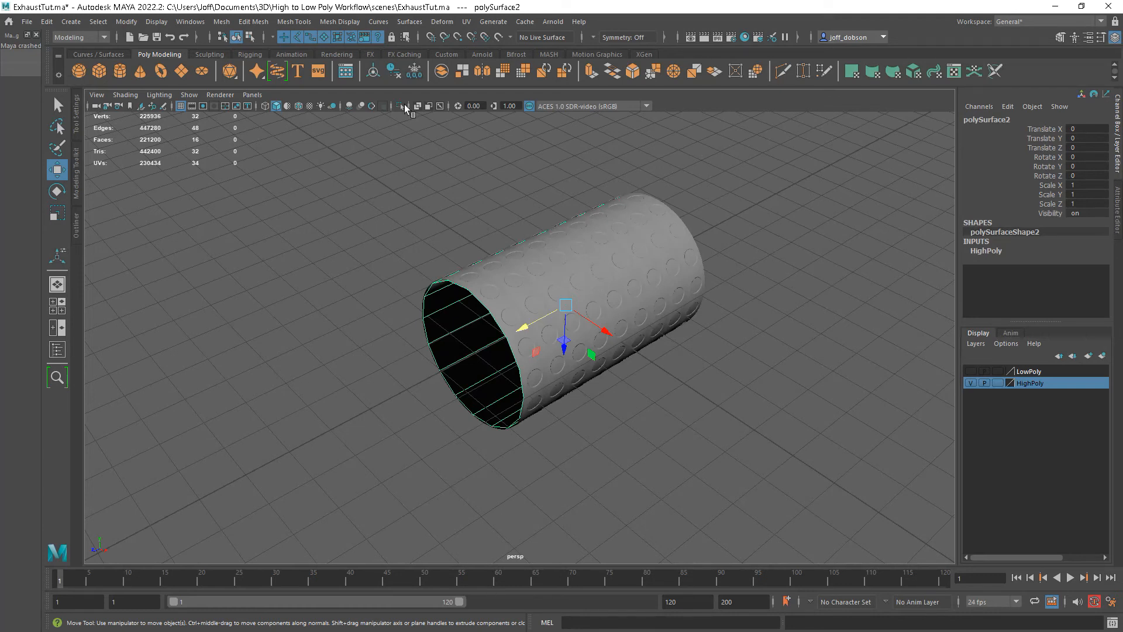
click(343, 23)
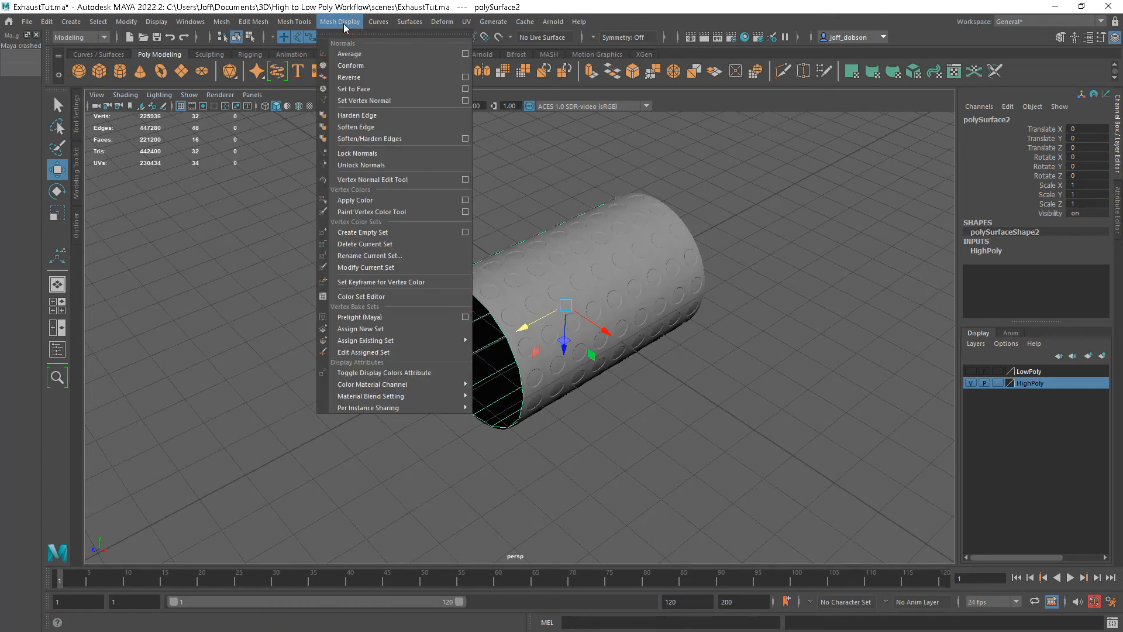
click(465, 201)
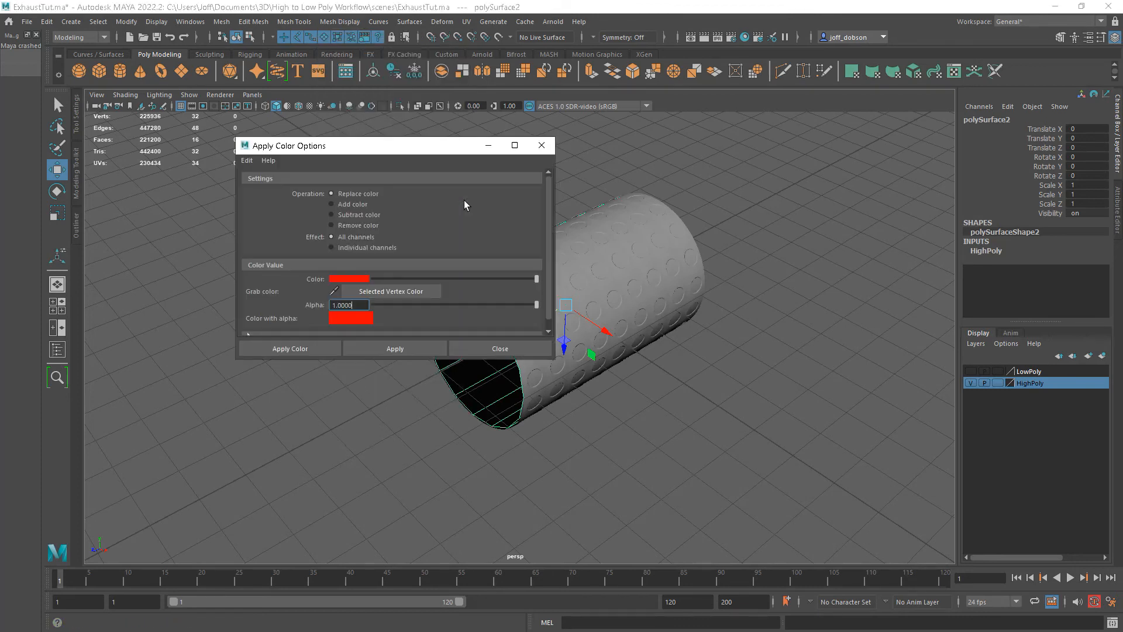
drag(403, 151, 320, 140)
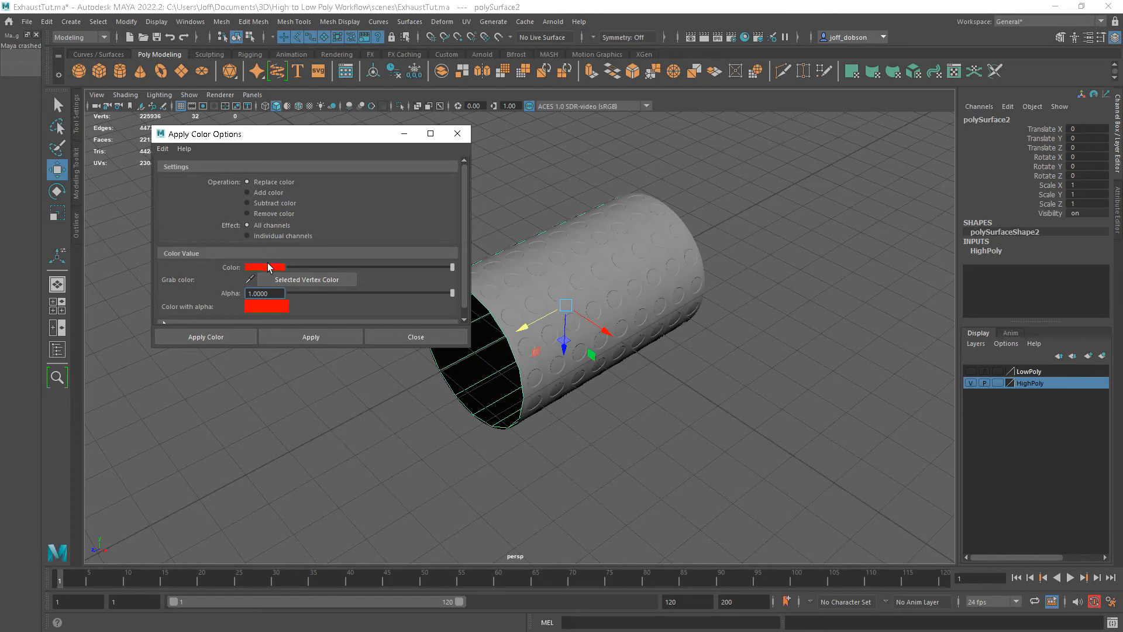
click(310, 337)
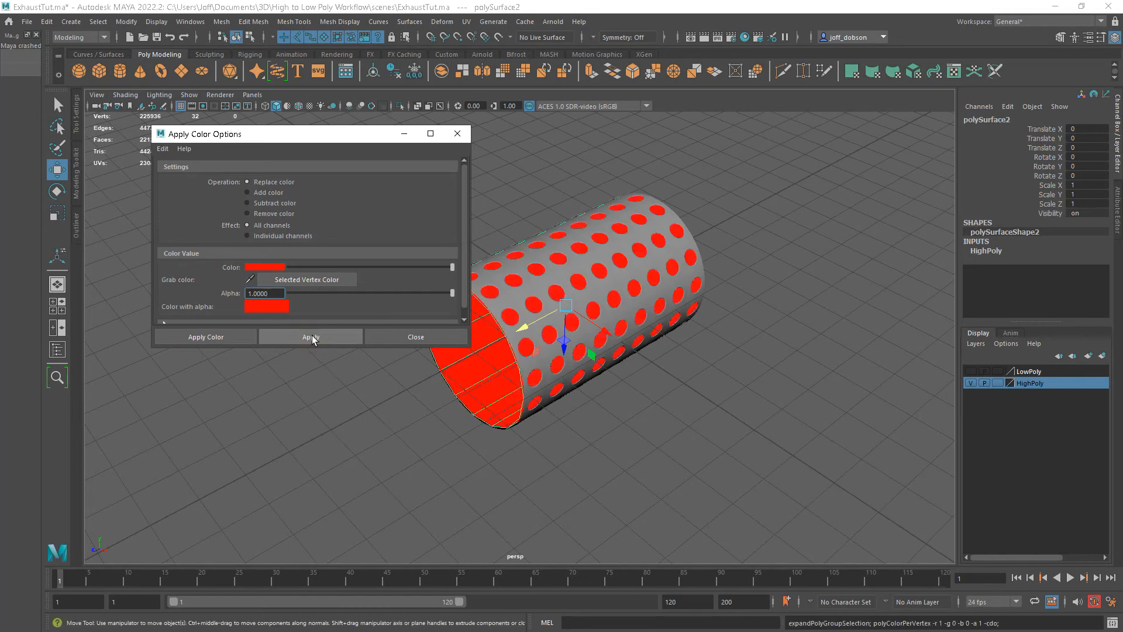
click(457, 133)
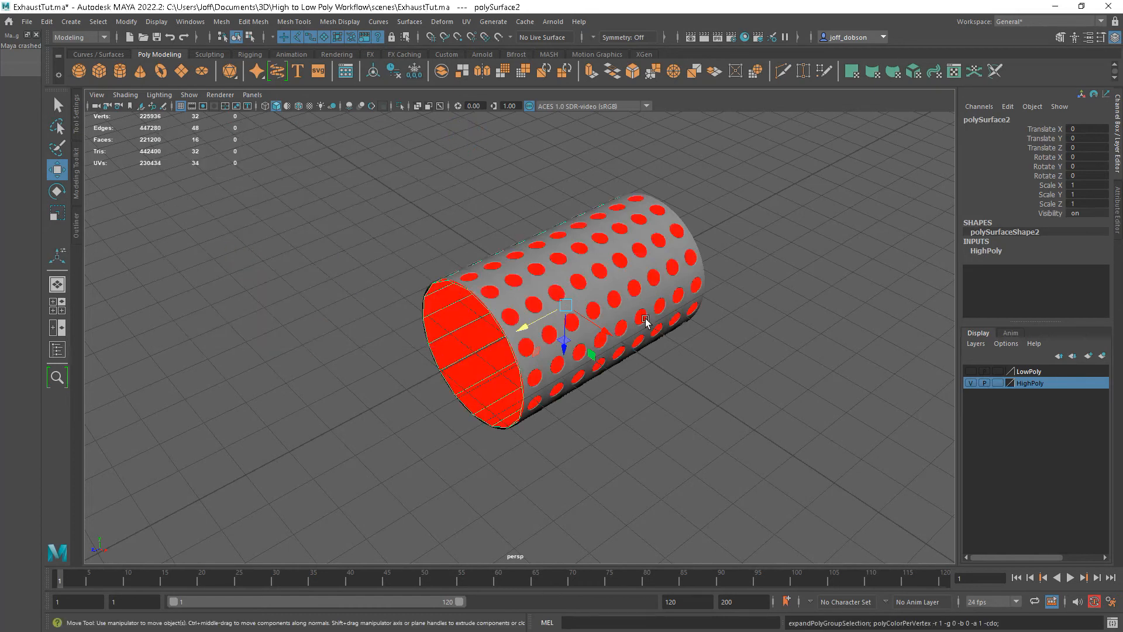
Step: Export both cylinders with the red vertex color as FBX, replacing ExhaustTut_high.fbx
click(764, 327)
alt+right_drag(792, 353, 773, 348)
drag(852, 472, 410, 210)
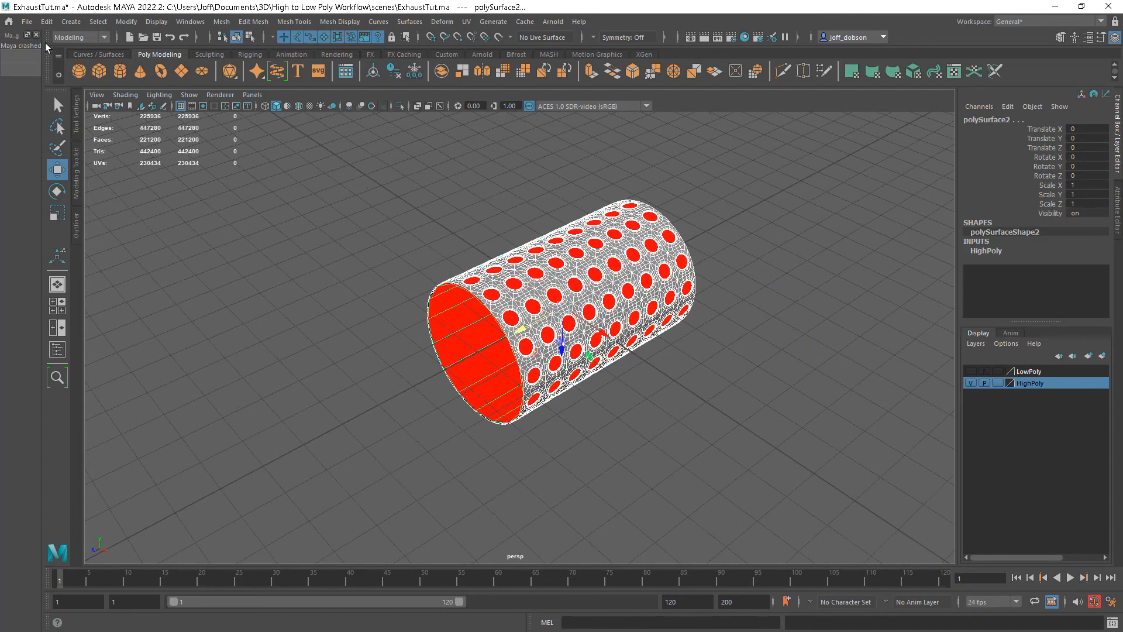
click(25, 21)
click(82, 178)
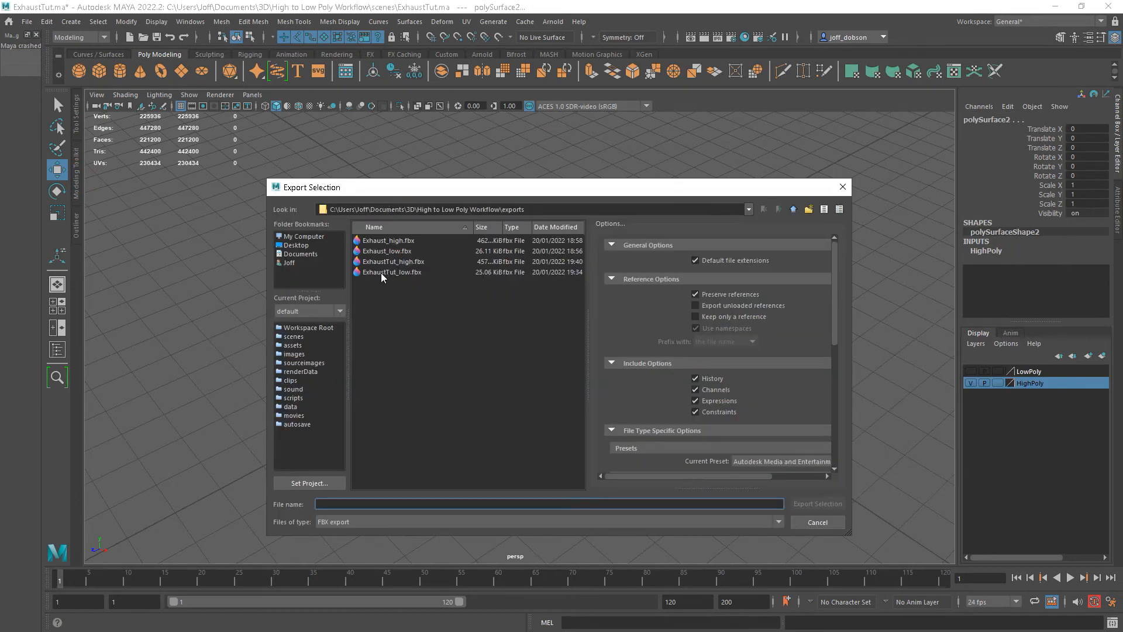
click(389, 262)
click(817, 504)
click(545, 381)
right_drag(634, 293, 688, 273)
click(712, 314)
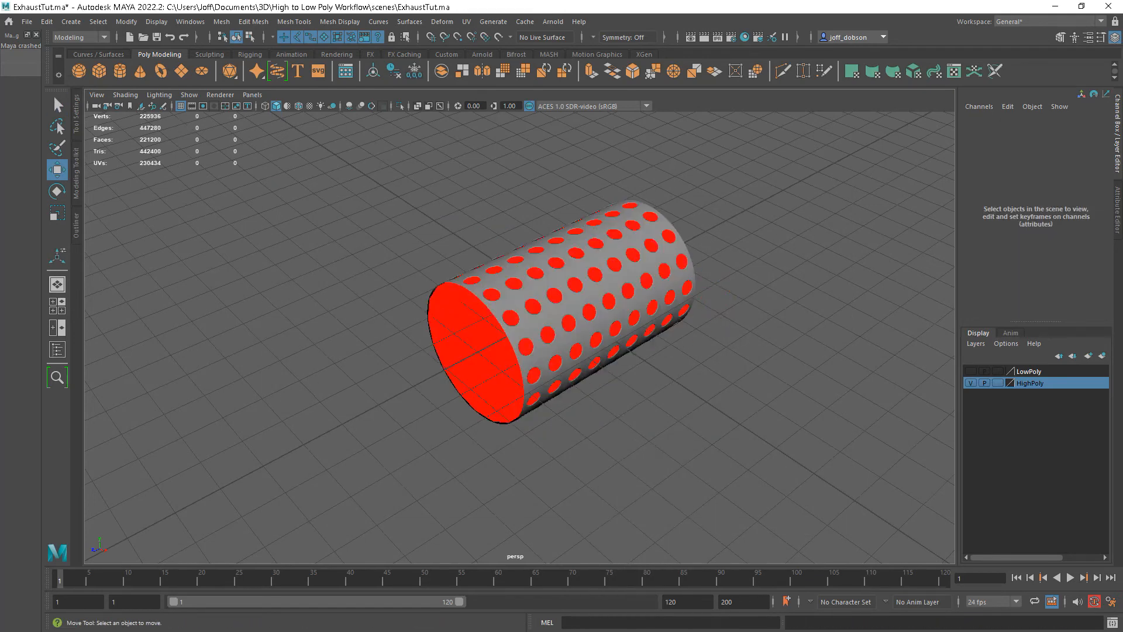
Step: In Substance 3D Painter, set the ID baker's color source to Vertex Color and rebake all selected mesh maps
key(alt+Tab)
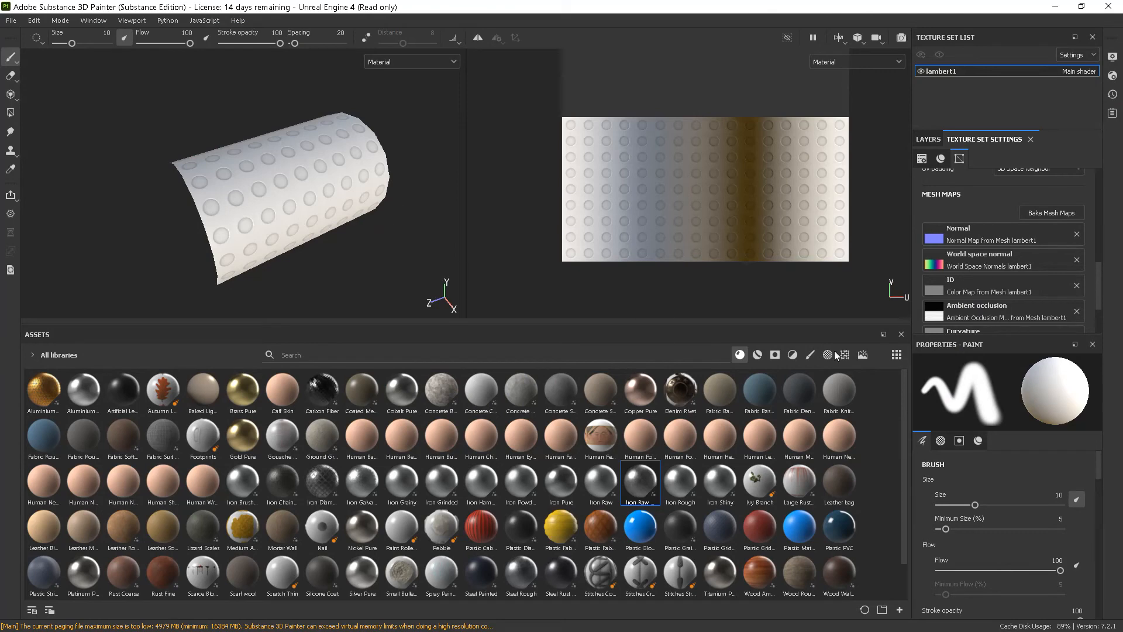
click(1038, 214)
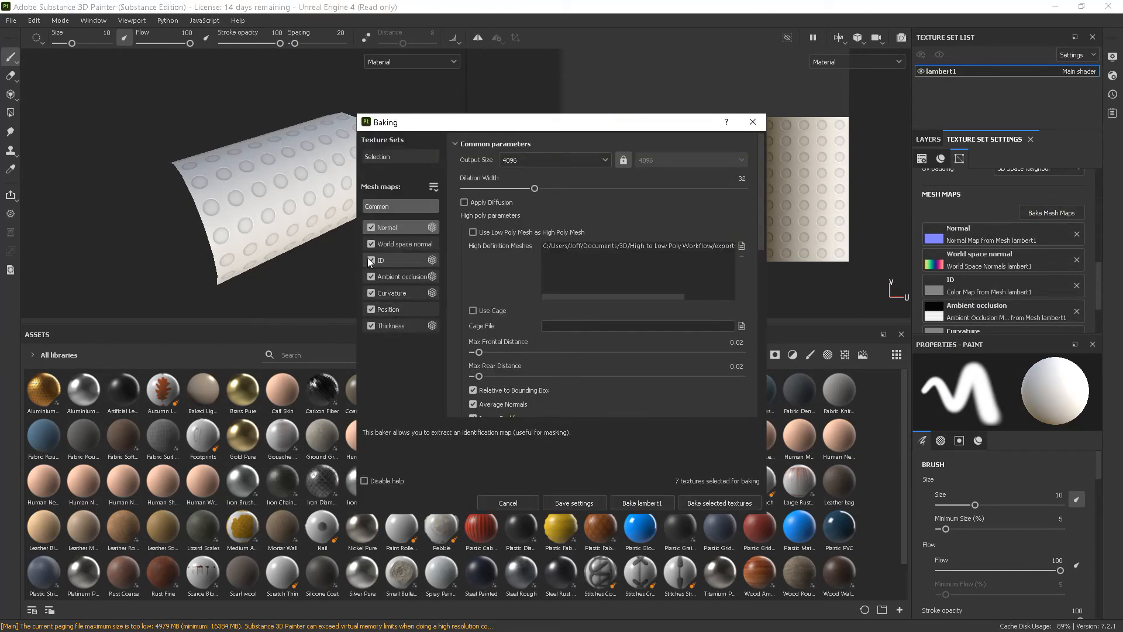
click(399, 261)
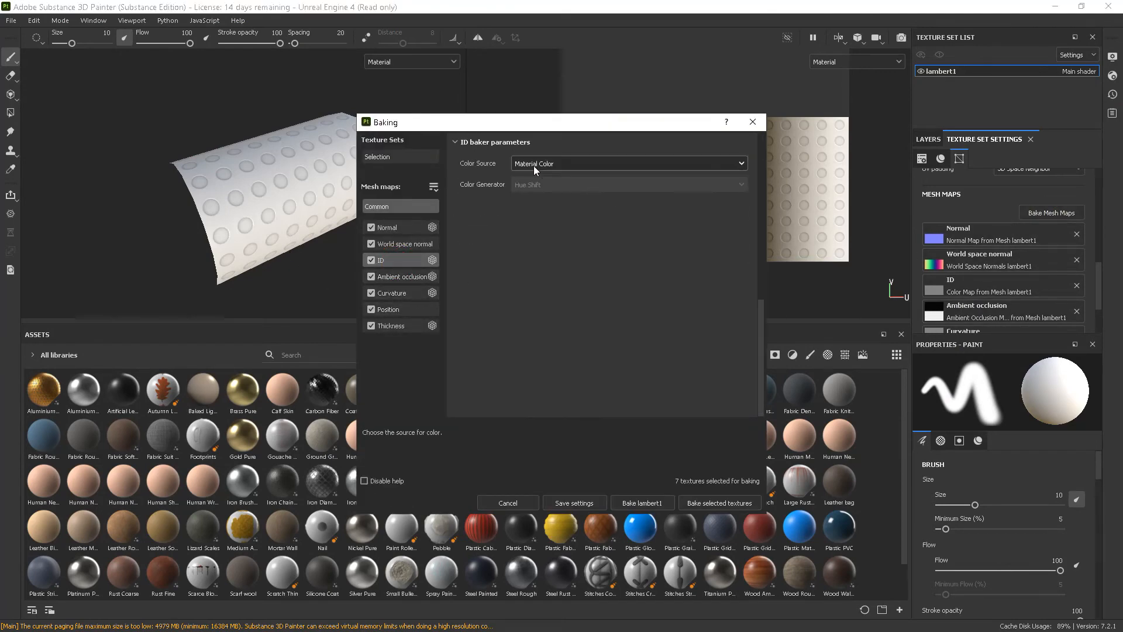
click(559, 162)
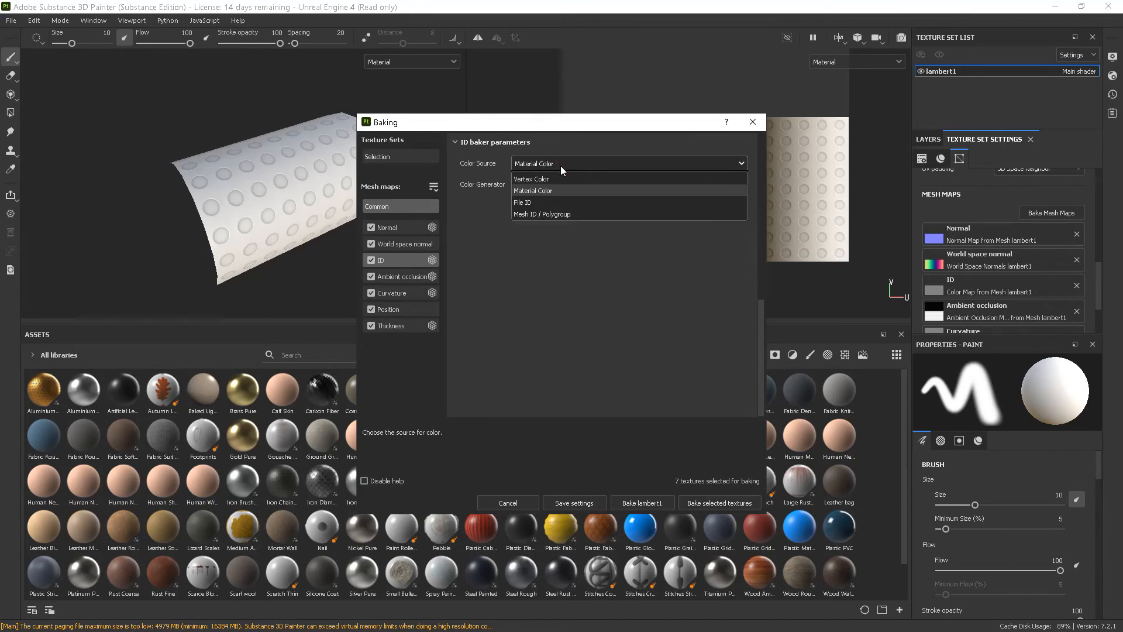
click(549, 180)
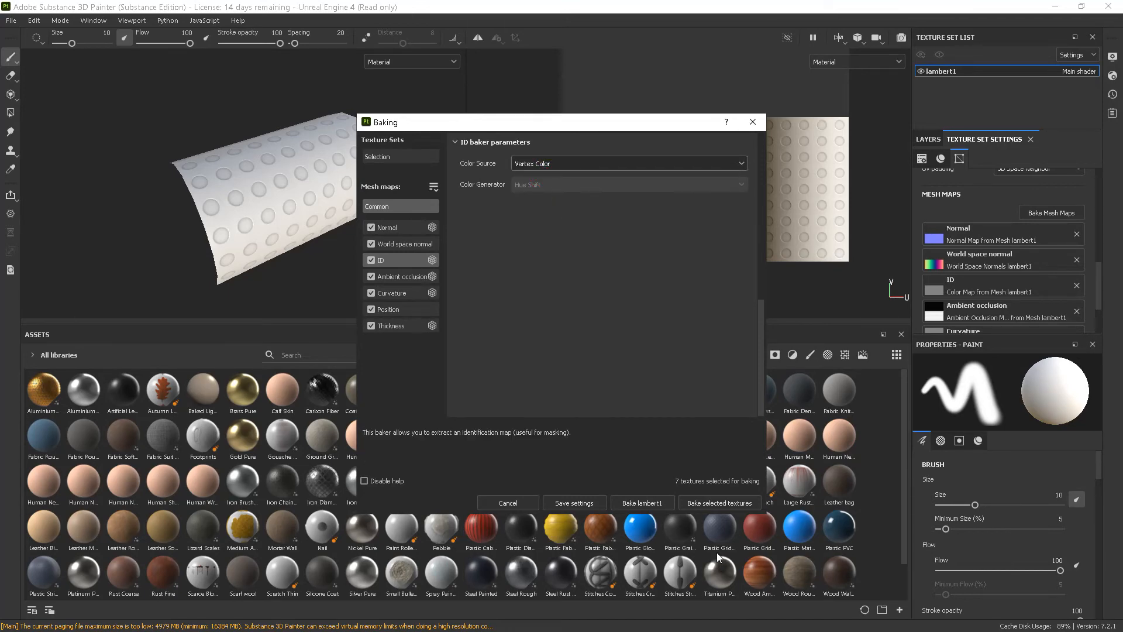
click(716, 502)
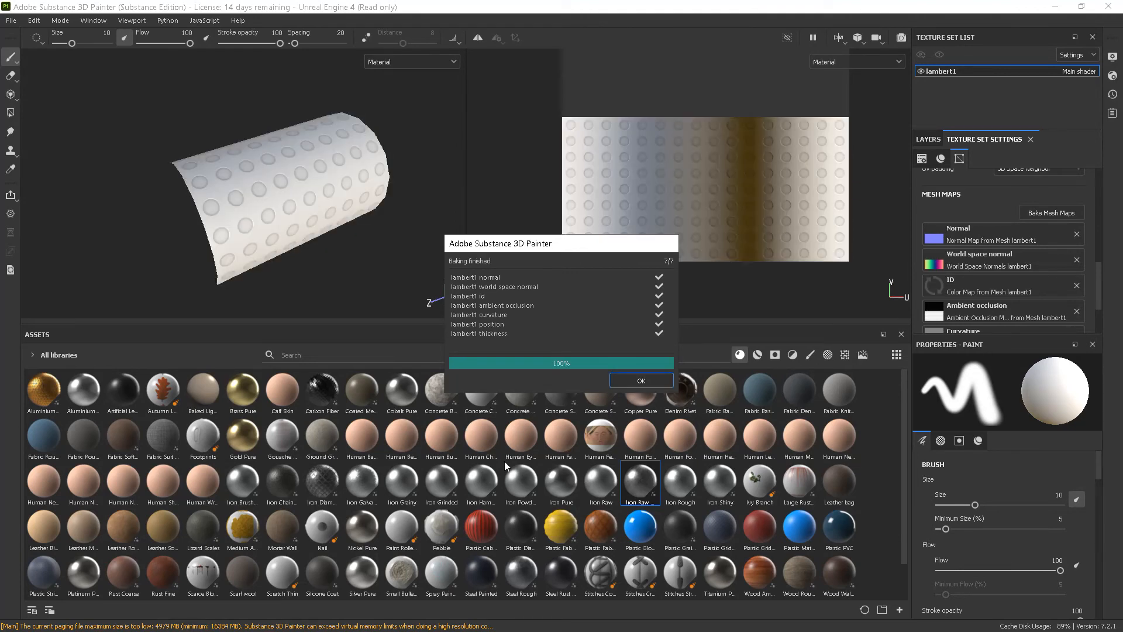
click(626, 383)
alt+drag(239, 178, 306, 206)
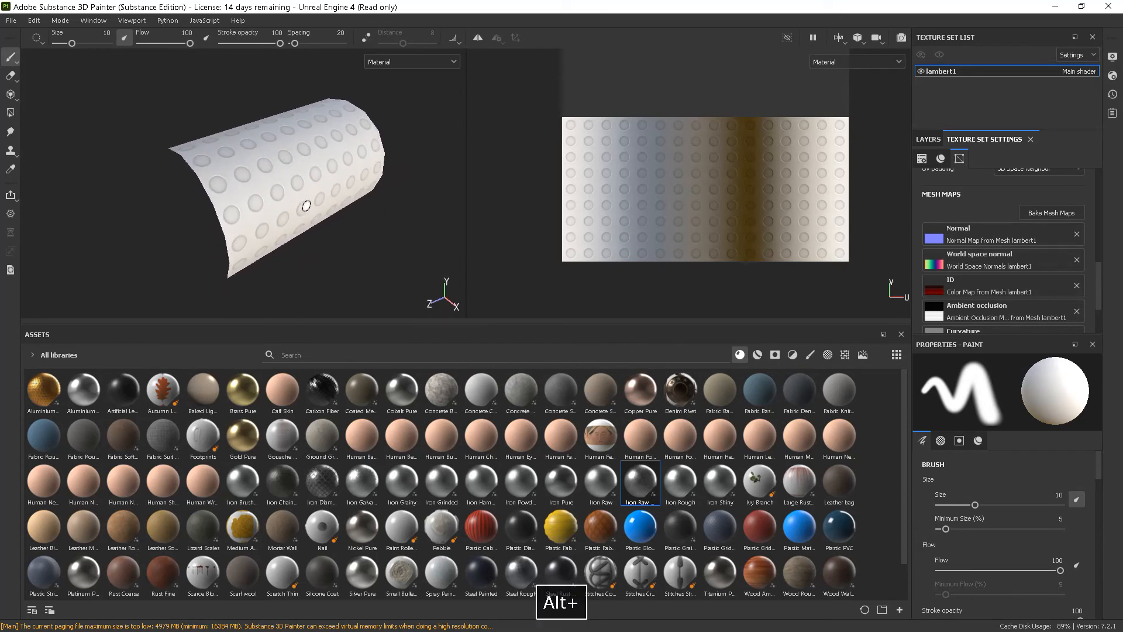
Step: Add the Iron Raw Damaged material as a layer beneath Layer 1 and delete Layer 1
click(929, 140)
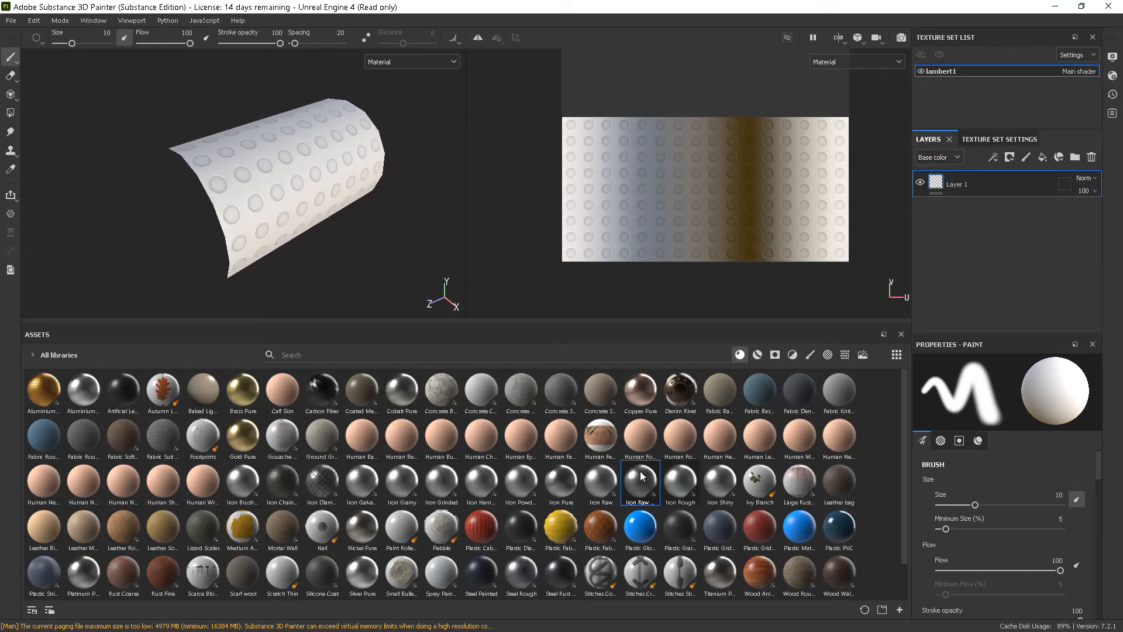
drag(647, 501, 960, 261)
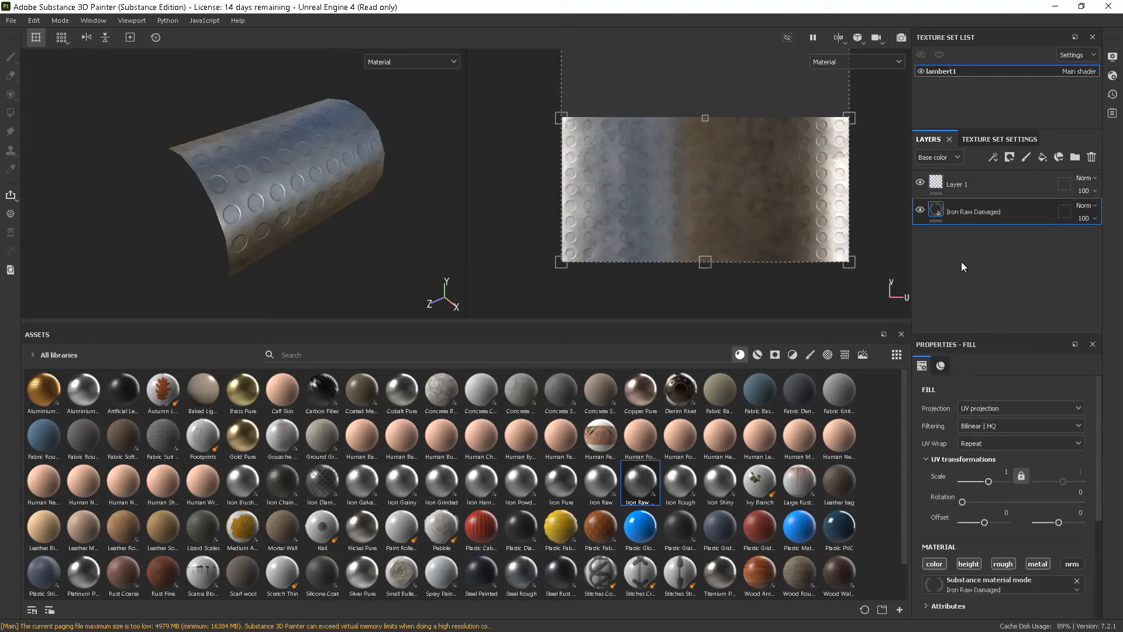
click(1000, 186)
click(1091, 158)
Step: Examine the baked hole details and iron surface on the cylinder from several angles and up close
alt+drag(434, 211, 344, 187)
alt+drag(279, 231, 161, 221)
alt+middle_drag(161, 221, 308, 243)
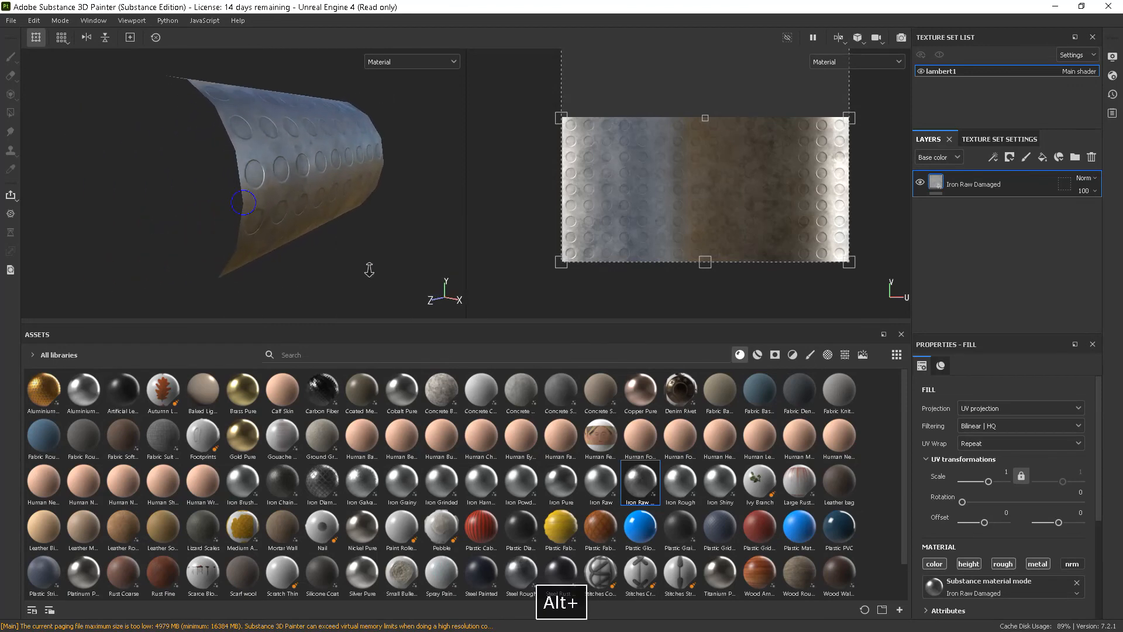
alt+right_drag(308, 243, 265, 234)
alt+drag(265, 233, 356, 258)
alt+right_drag(356, 258, 288, 238)
alt+middle_drag(289, 238, 324, 218)
alt+drag(324, 218, 321, 224)
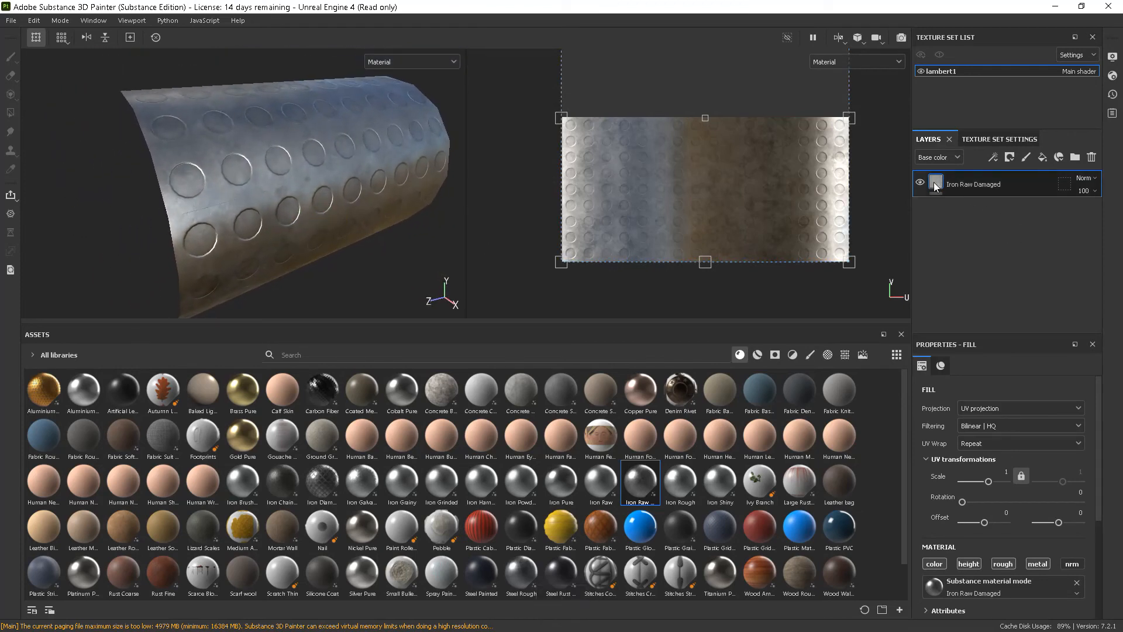
Step: Set the Iron Raw Damaged layer's projection to Tri-planar projection
click(1015, 407)
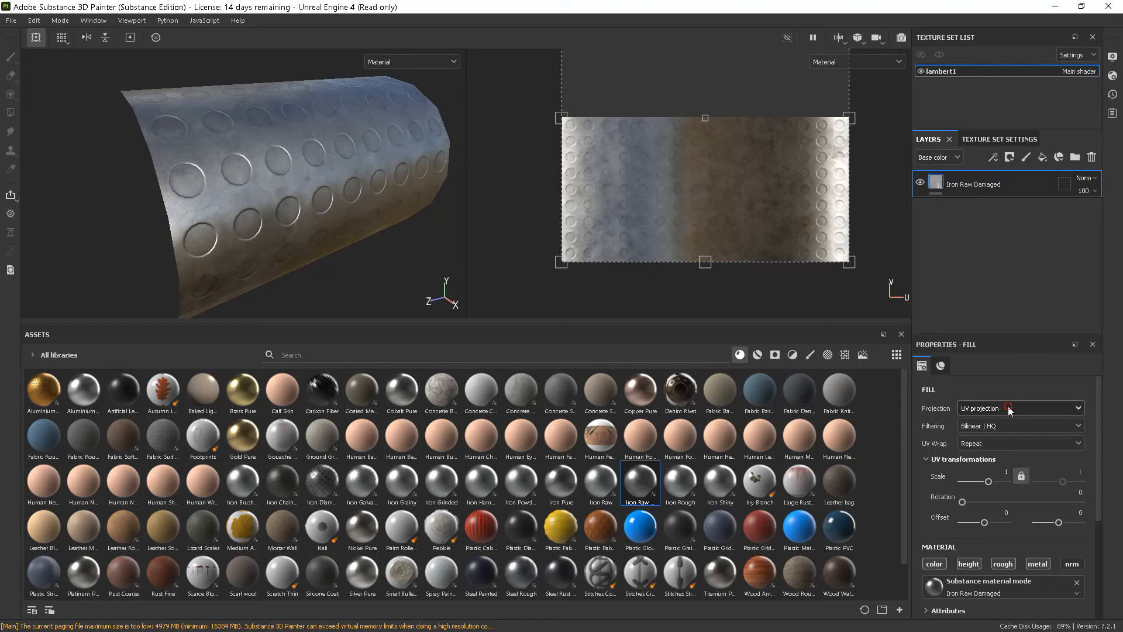
click(1003, 448)
alt+drag(354, 272, 83, 223)
alt+right_drag(187, 218, 246, 251)
alt+drag(349, 299, 216, 215)
alt+right_drag(219, 217, 260, 254)
alt+drag(261, 254, 301, 236)
alt+right_drag(300, 236, 231, 214)
alt+drag(231, 214, 258, 222)
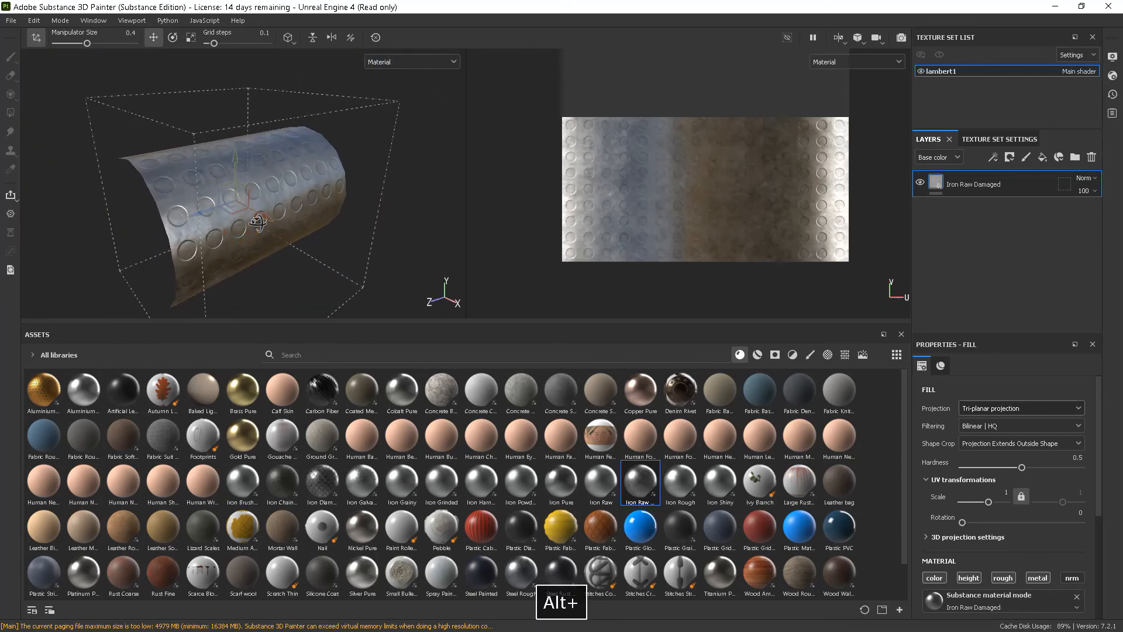
right_click(408, 203)
click(423, 158)
alt+middle_drag(260, 219, 295, 197)
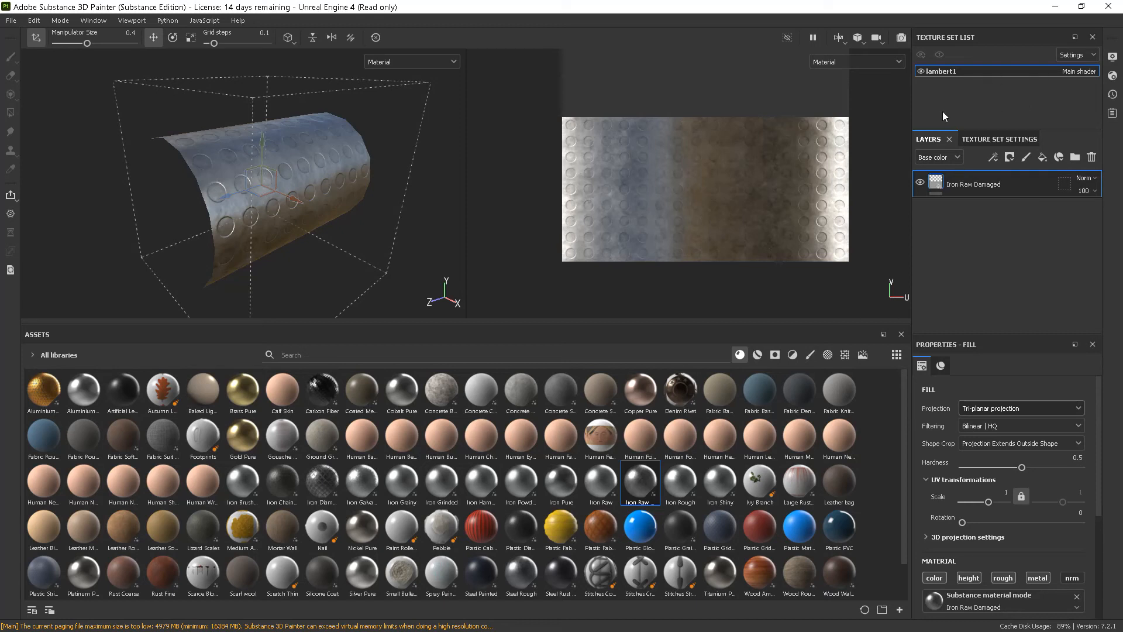
Step: Change the main shader from pbr-metal-rough to pbr-metal-rough-with-alpha-blending in the shader settings
click(132, 21)
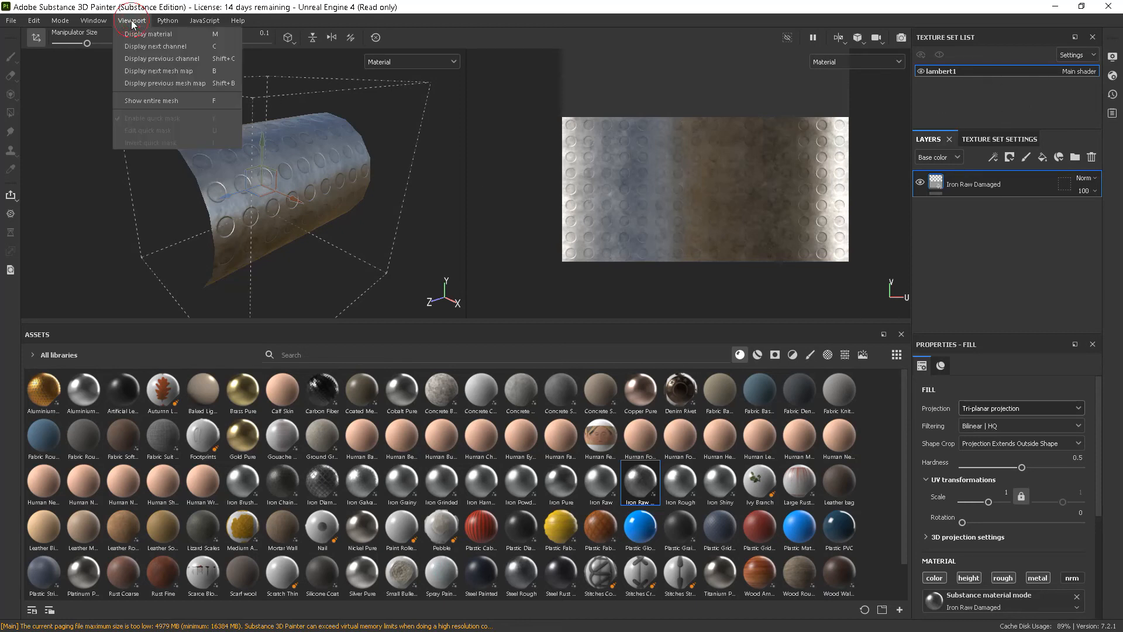
mouse_move(102, 21)
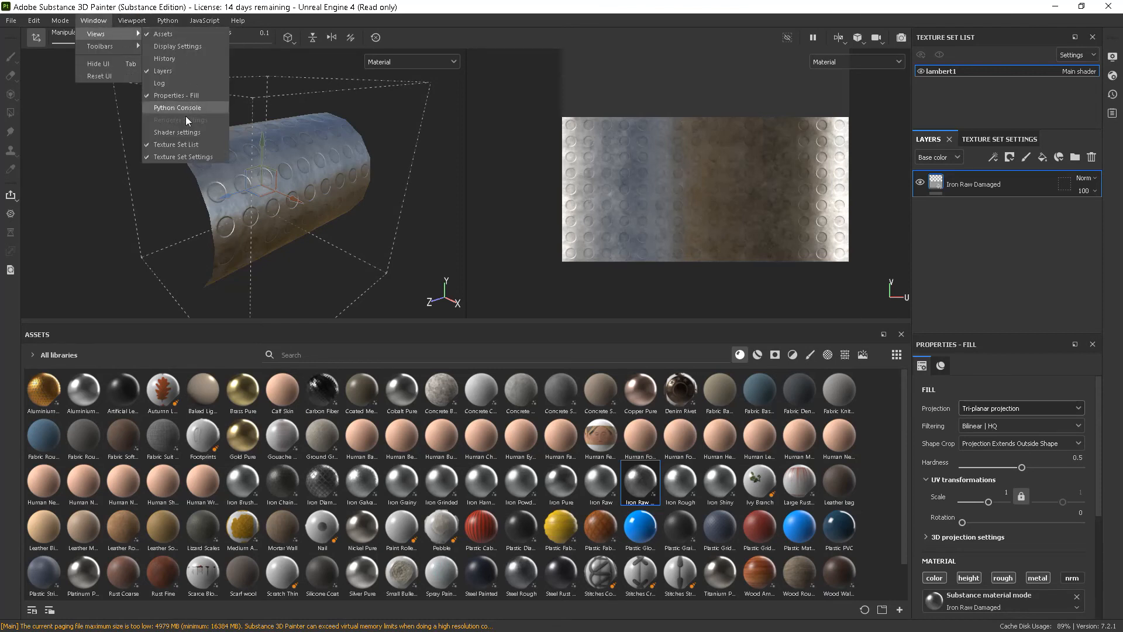
click(177, 132)
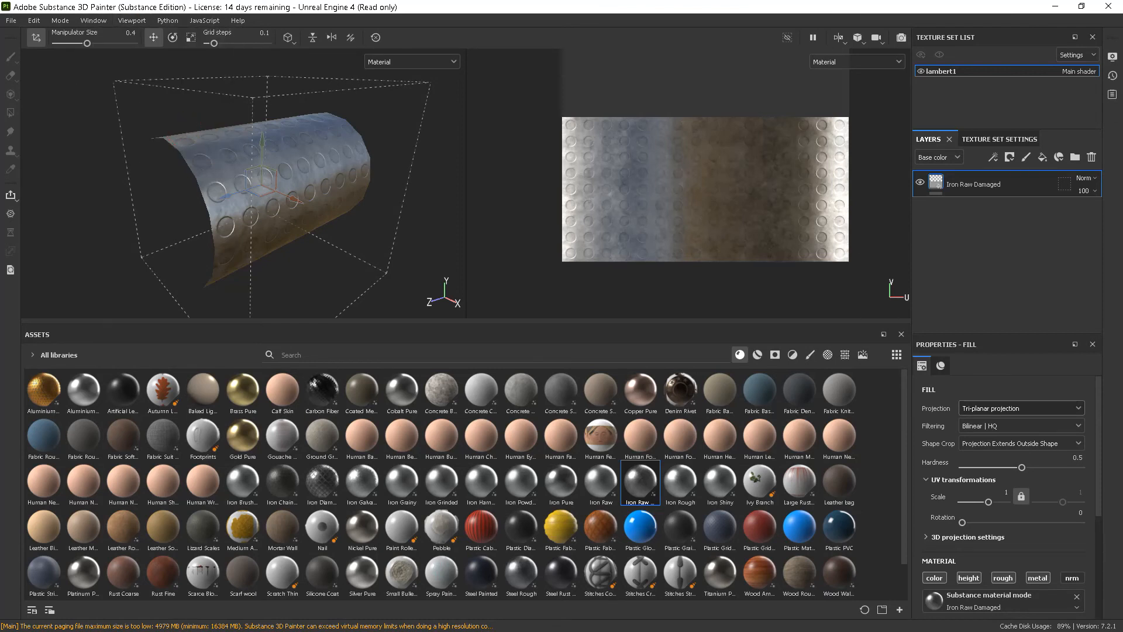
drag(900, 9, 694, 120)
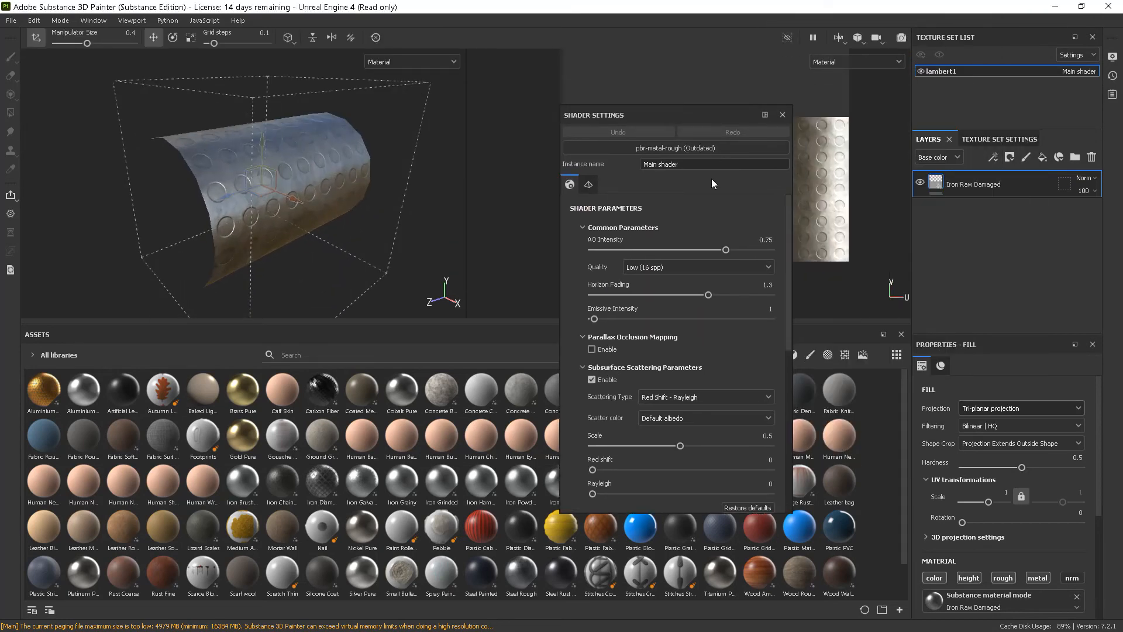
click(700, 148)
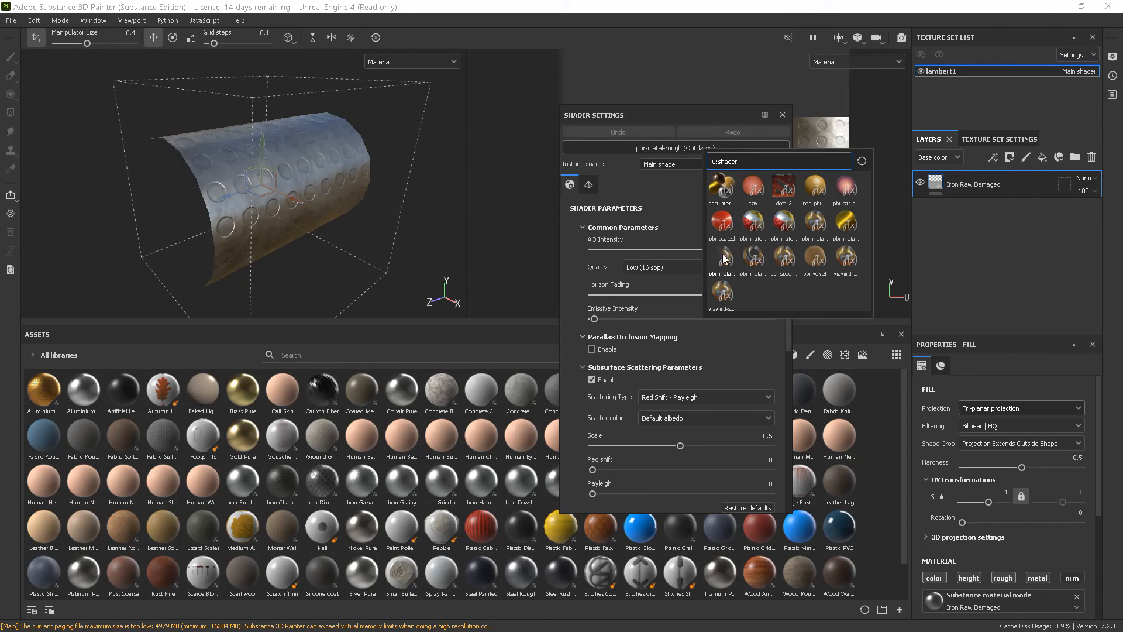
mouse_move(724, 259)
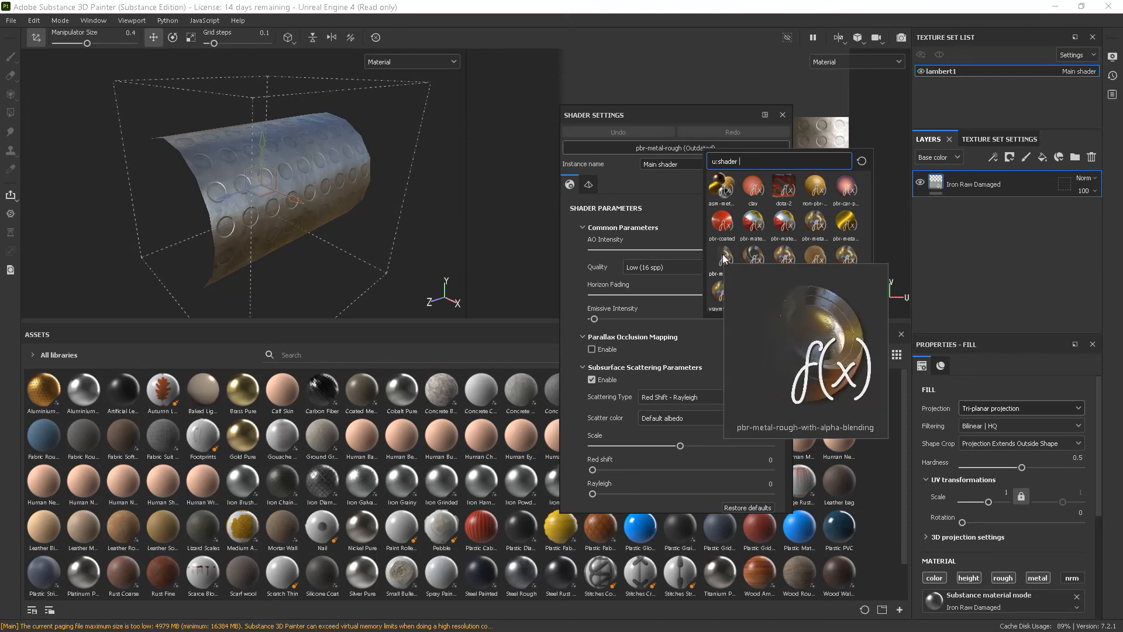
click(724, 257)
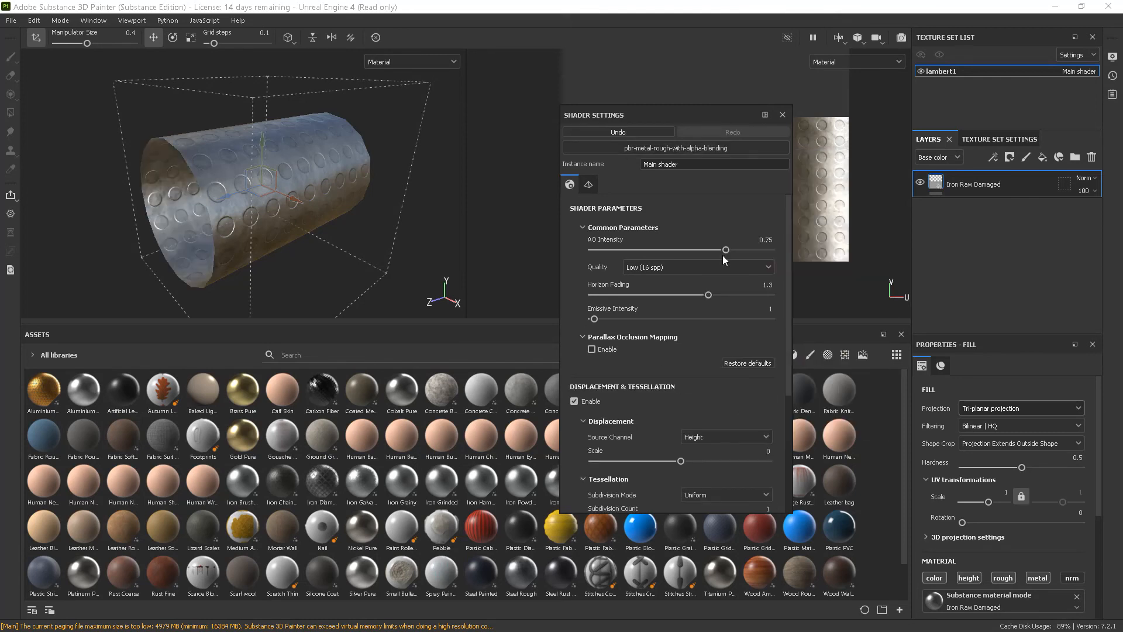
click(783, 115)
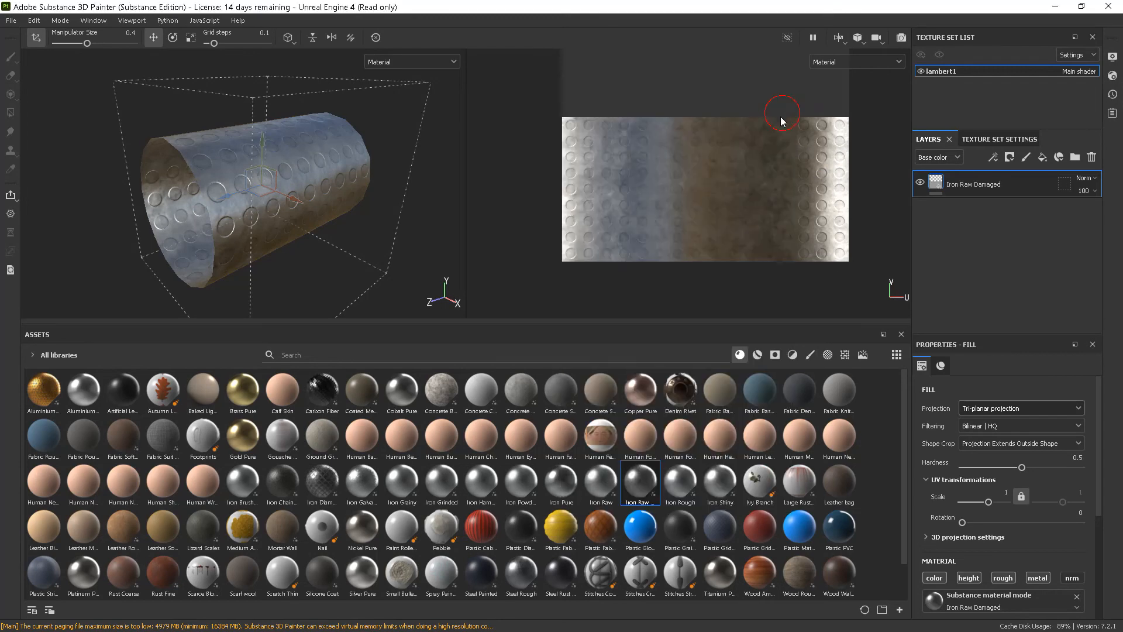
Step: Add an Opacity channel to the lambert1 texture set
click(995, 139)
drag(1097, 285, 1097, 222)
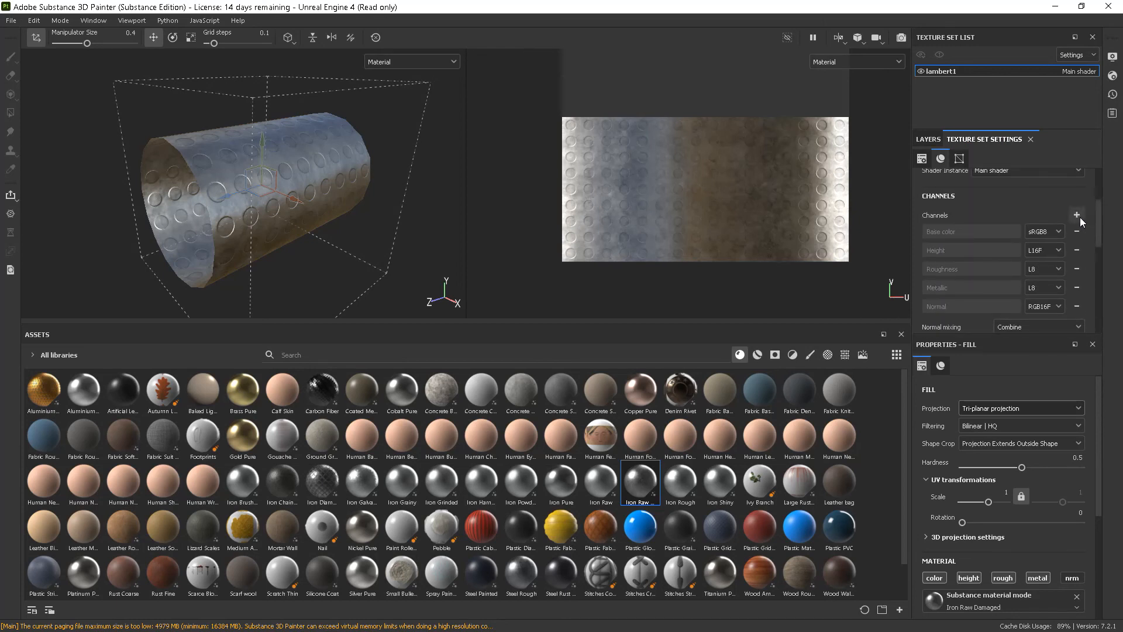
click(1077, 215)
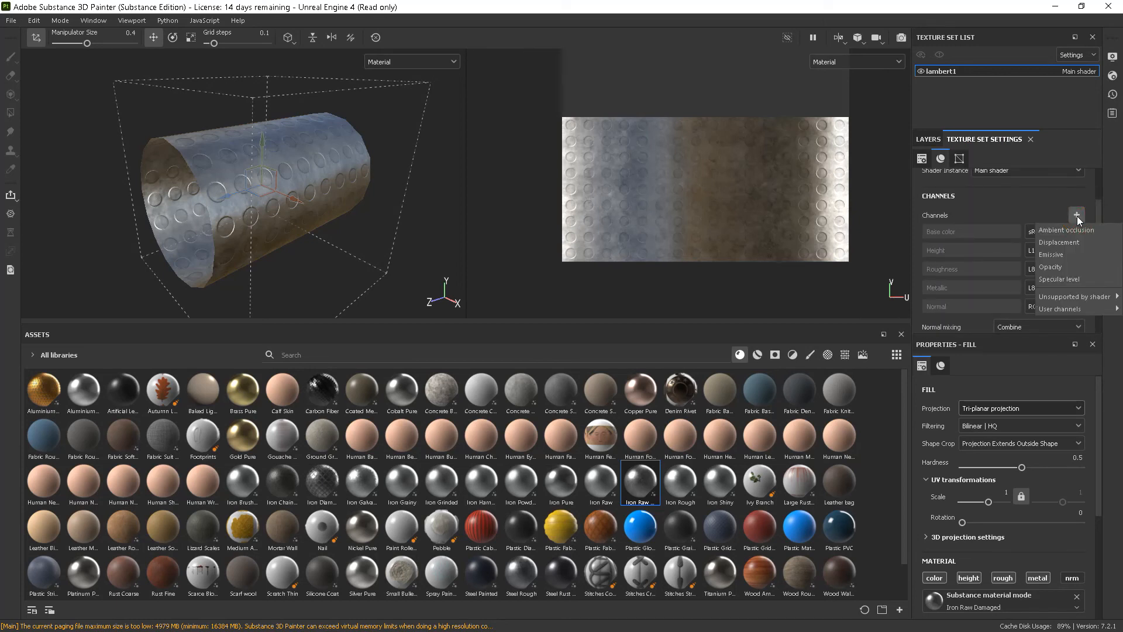
click(1063, 265)
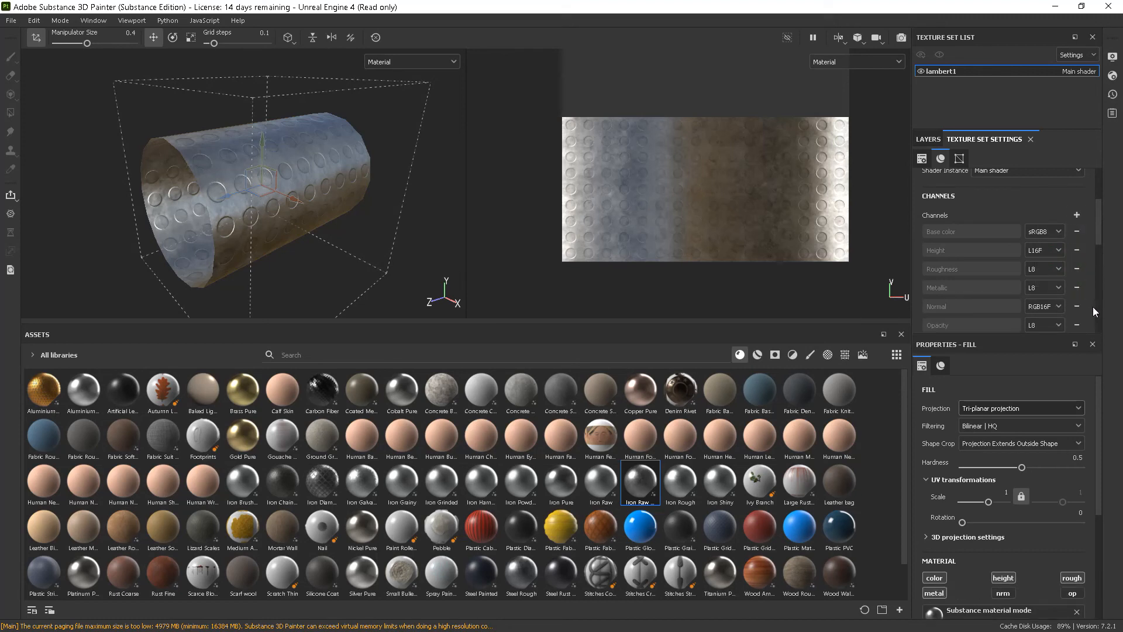
drag(1099, 489, 1102, 508)
scroll(1102, 508, down, 3)
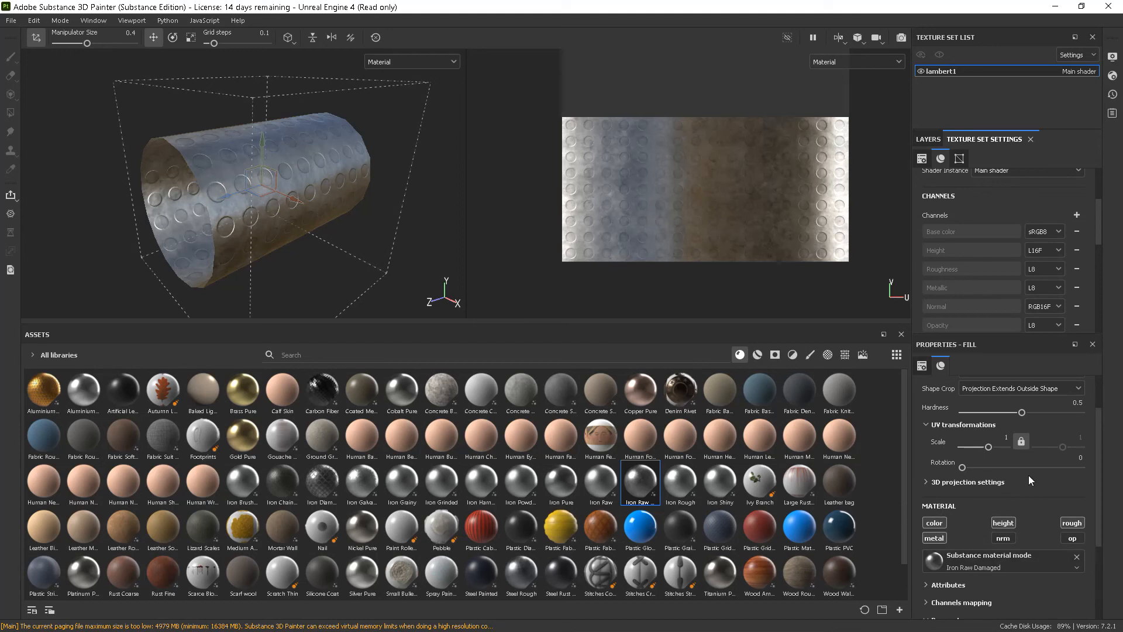
Step: Add a fill layer above Iron Raw Damaged and name it HolesTransparency
click(930, 139)
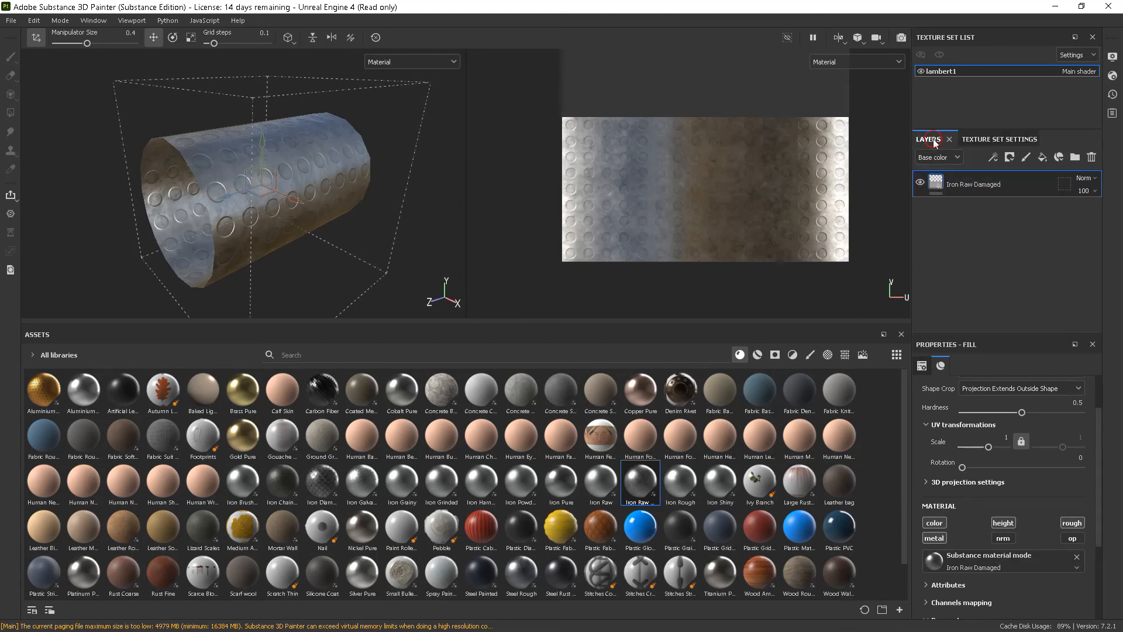
click(1040, 155)
double_click(967, 184)
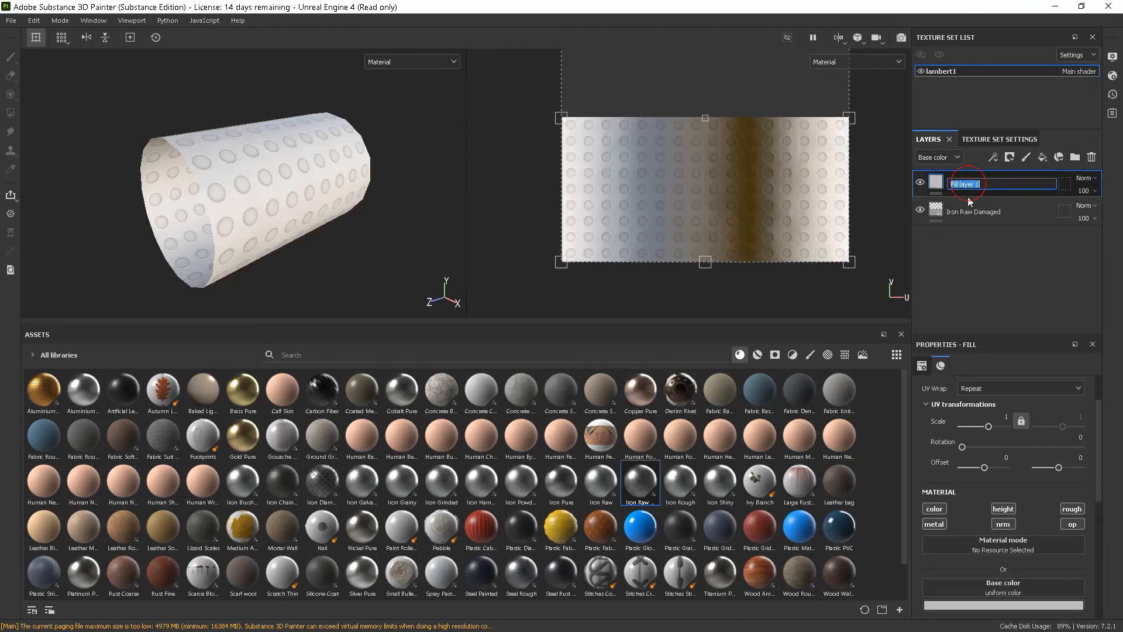
text(H)
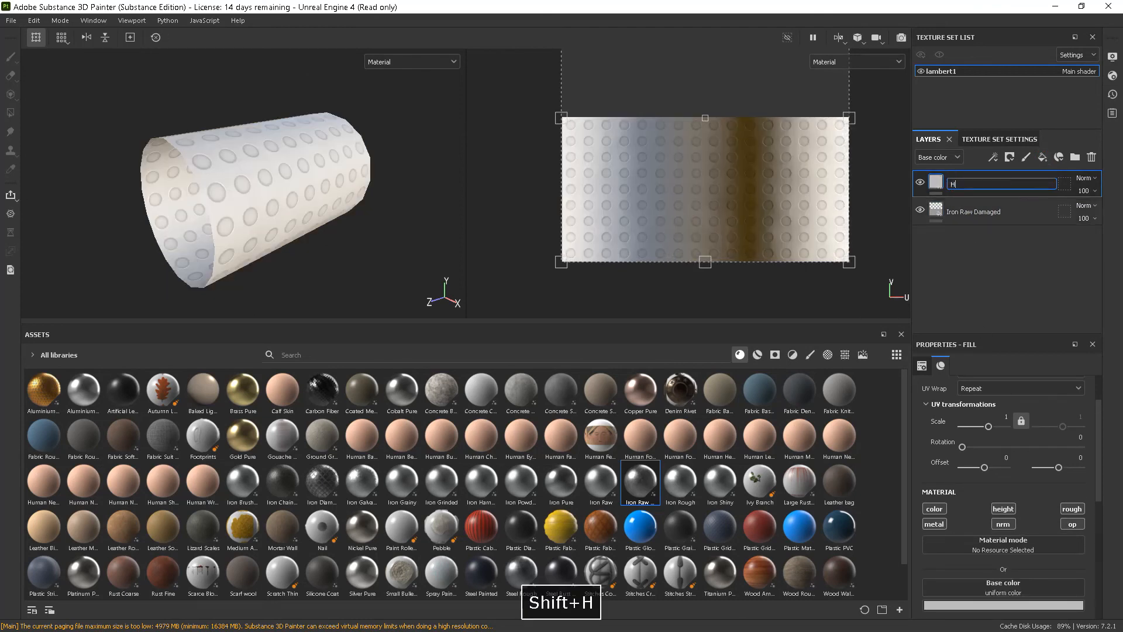
text(oles)
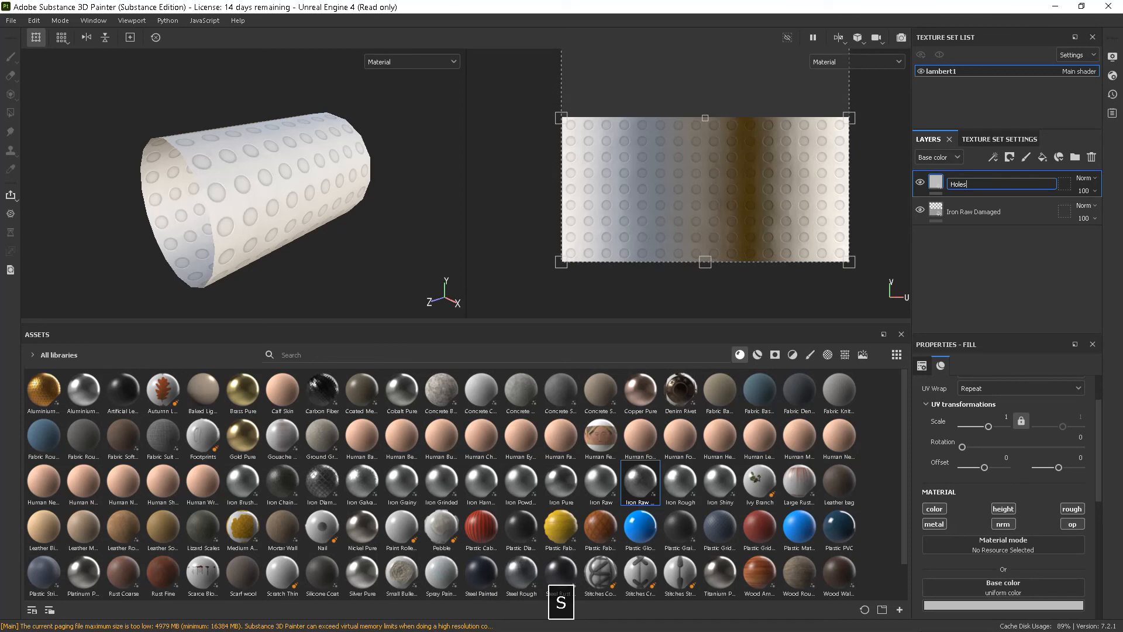
text(Transparency)
key(Return)
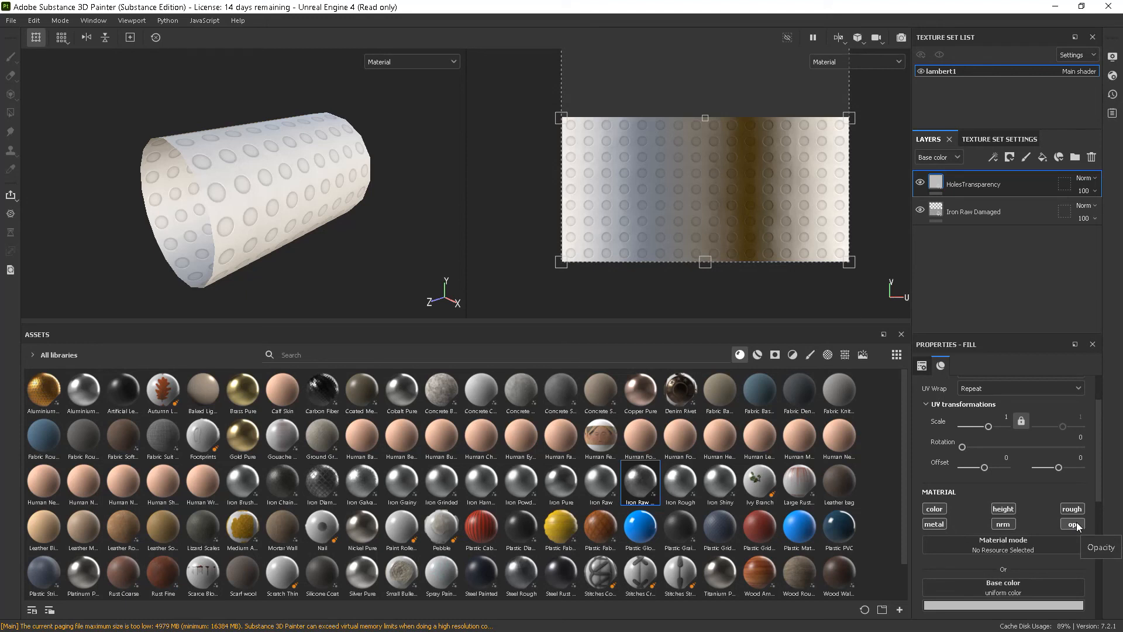
Step: Restrict the HolesTransparency layer to the opacity channel only and set its opacity value to 0
click(939, 508)
click(939, 509)
alt+click(1073, 525)
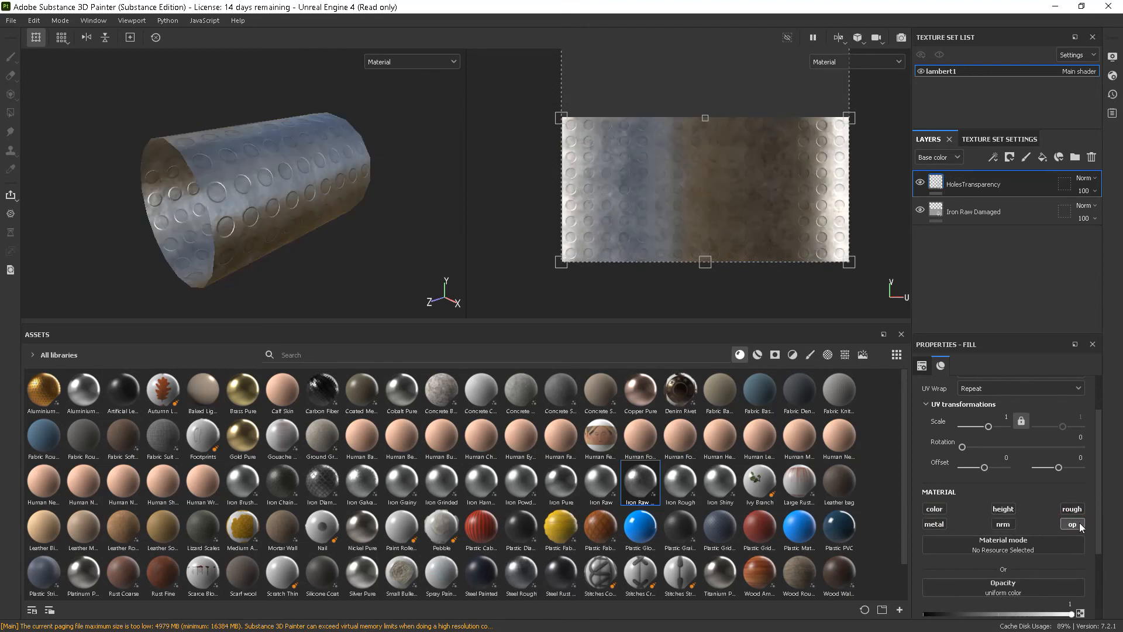
alt+click(1071, 509)
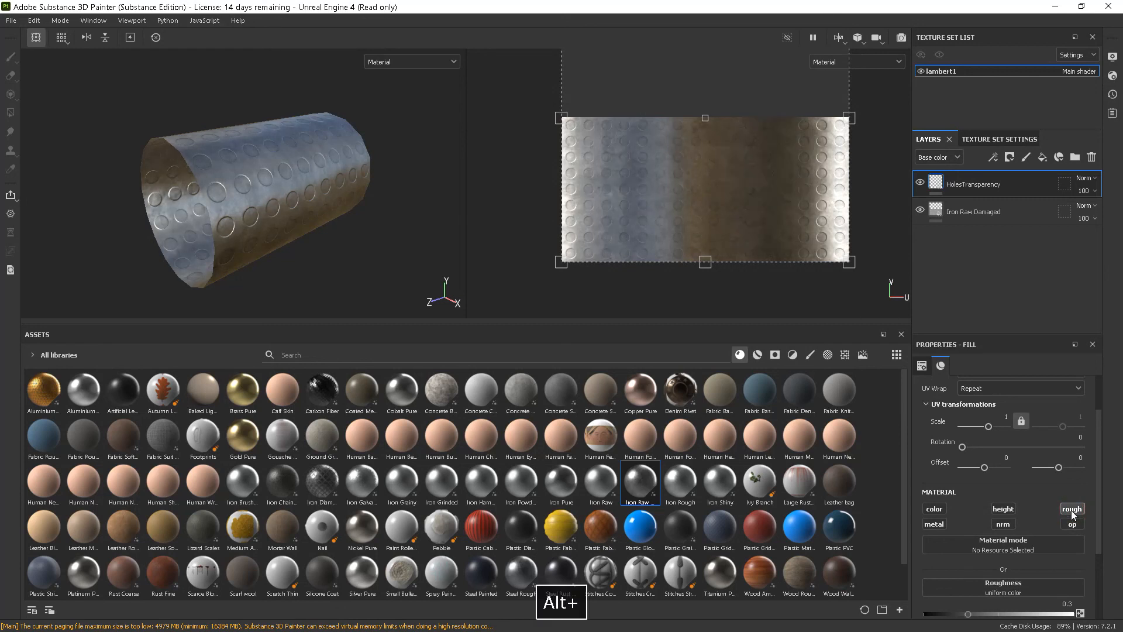
alt+click(1073, 524)
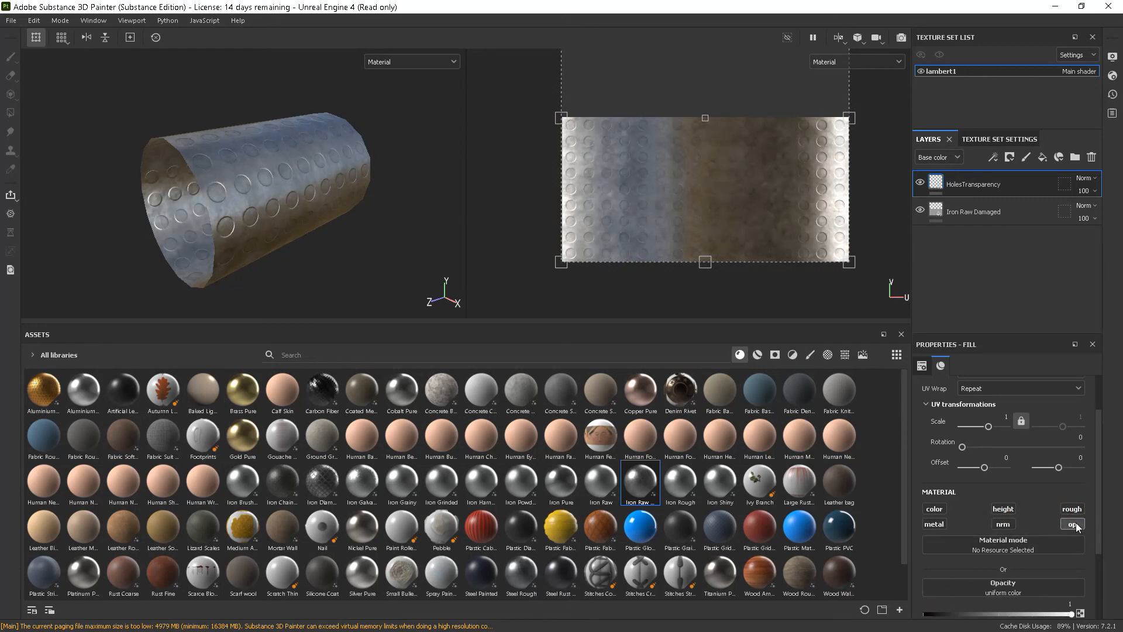
drag(1095, 515, 893, 557)
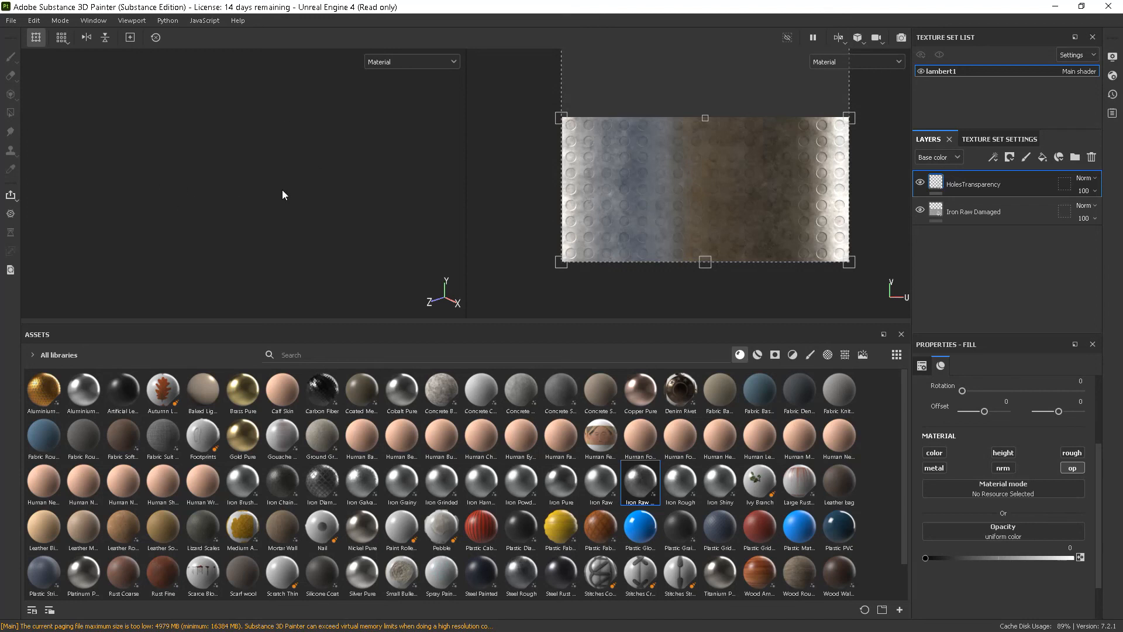
Step: Add a color selection mask to the HolesTransparency layer and pick the red hole color from the ID map
right_click(974, 184)
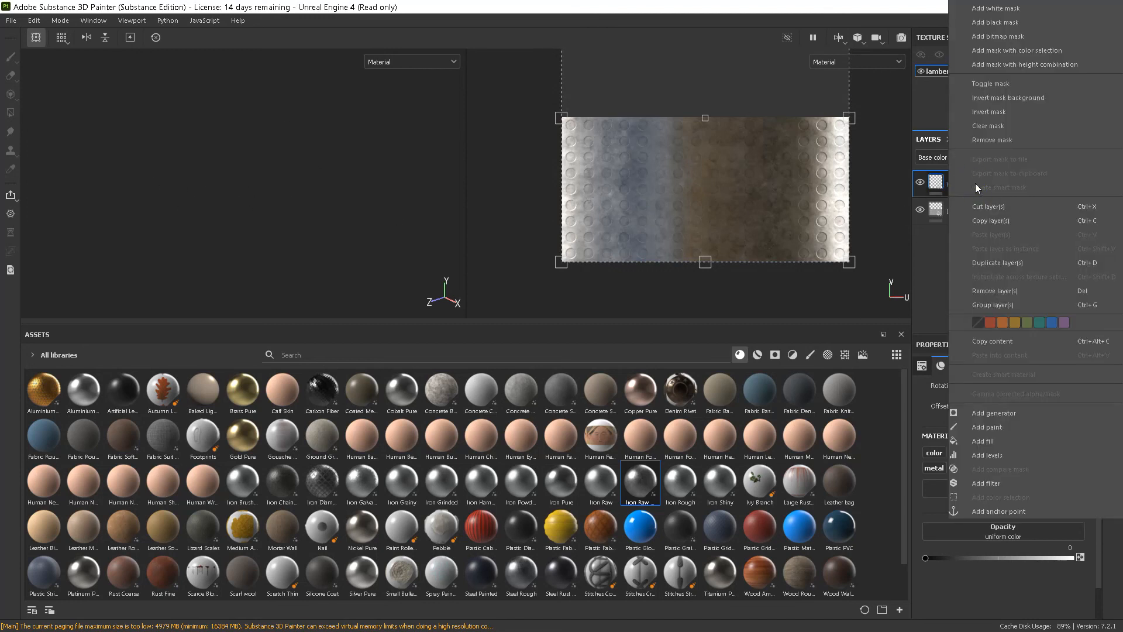
click(1032, 50)
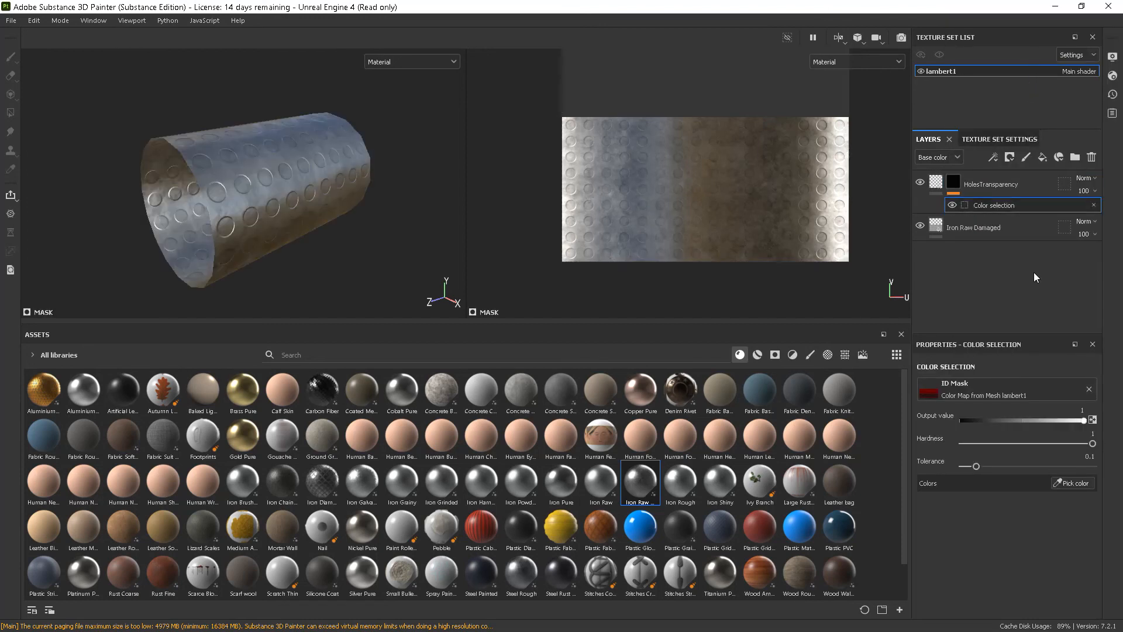
click(1071, 483)
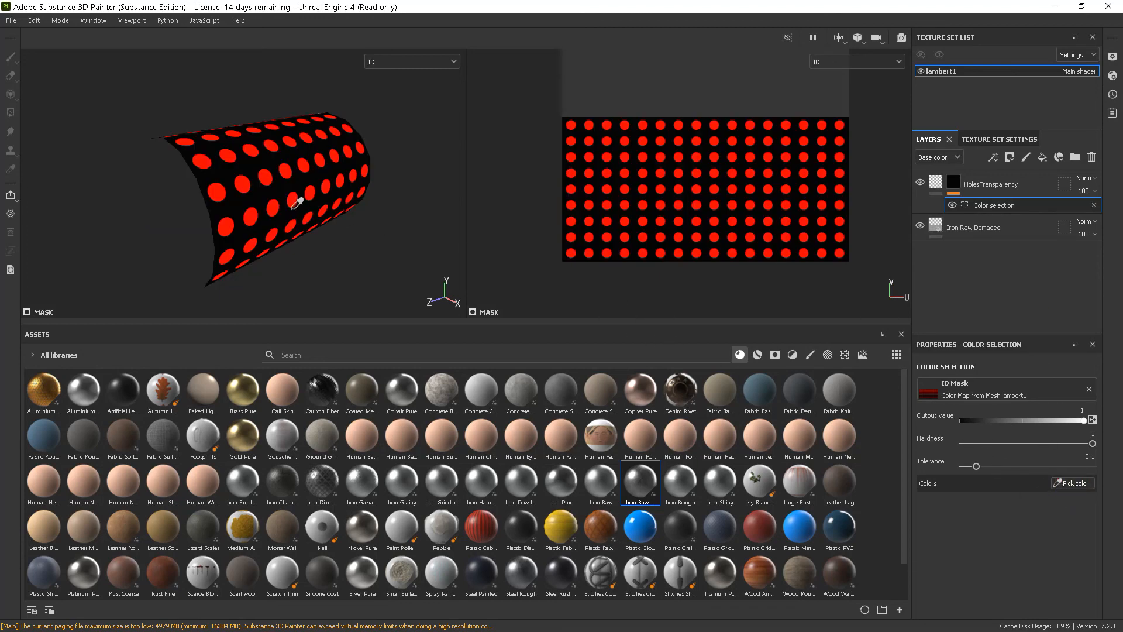
click(274, 211)
Step: Examine the transparent holes in the cylinder from several angles
alt+drag(278, 227, 246, 248)
mouse_move(245, 247)
alt+right_down()
mouse_move(244, 283)
mouse_move(245, 240)
alt+right_up()
alt+drag(246, 240, 313, 252)
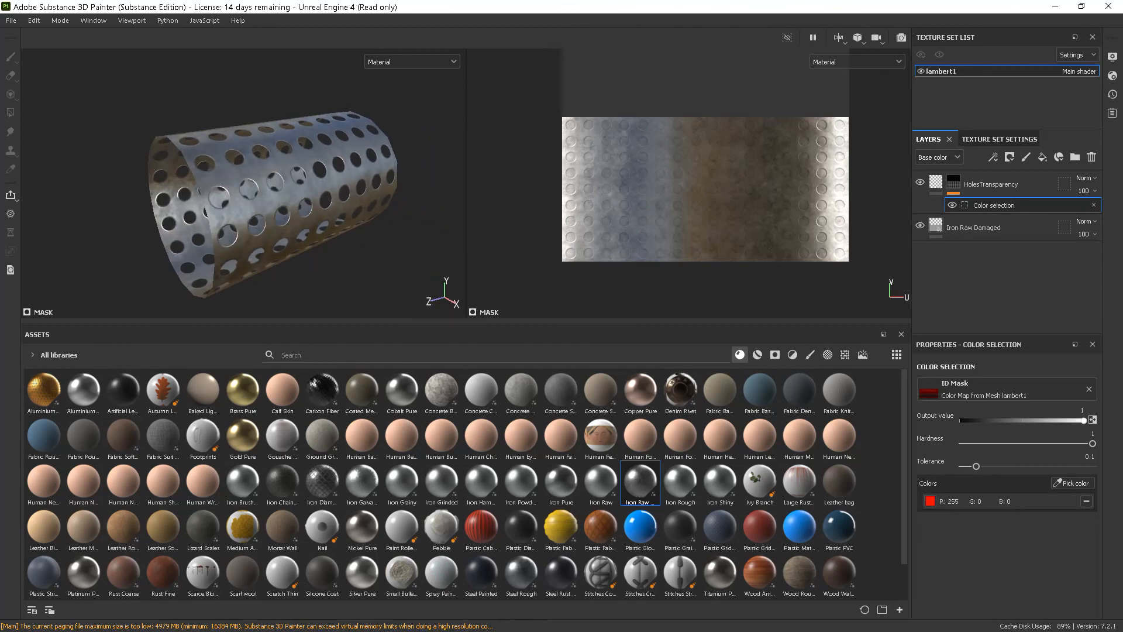
mouse_move(585, 0)
right_down()
mouse_move(634, 414)
mouse_move(652, 400)
right_up()
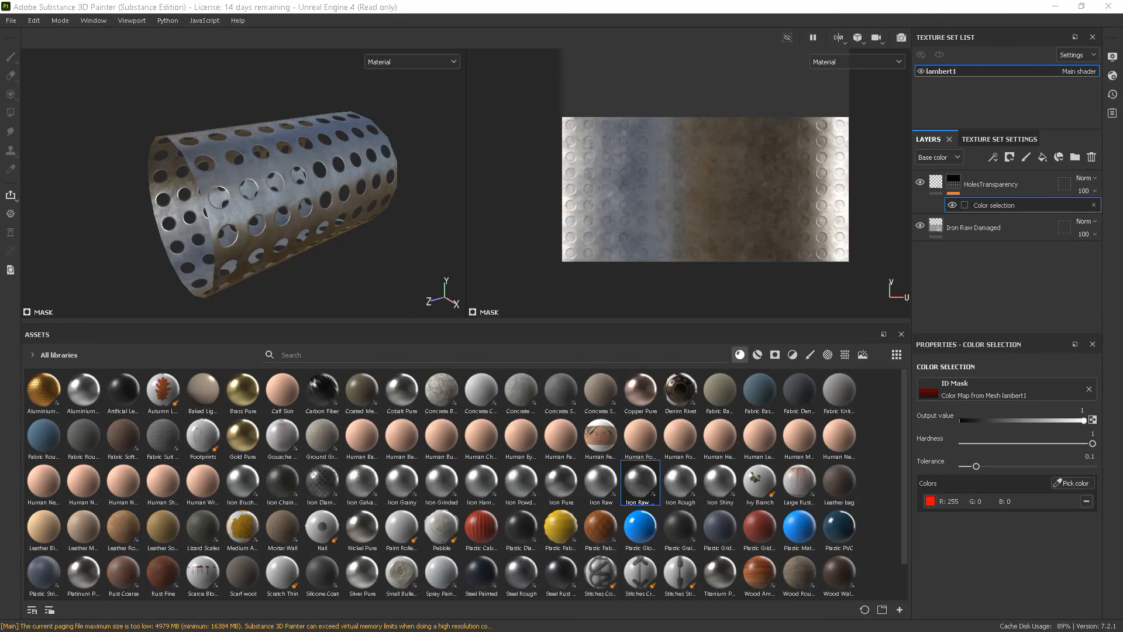
alt+drag(403, 203, 379, 189)
alt+right_drag(314, 188, 343, 212)
mouse_move(344, 212)
alt+mouse_down()
mouse_move(363, 215)
mouse_move(294, 208)
mouse_move(326, 181)
mouse_move(353, 207)
alt+mouse_up()
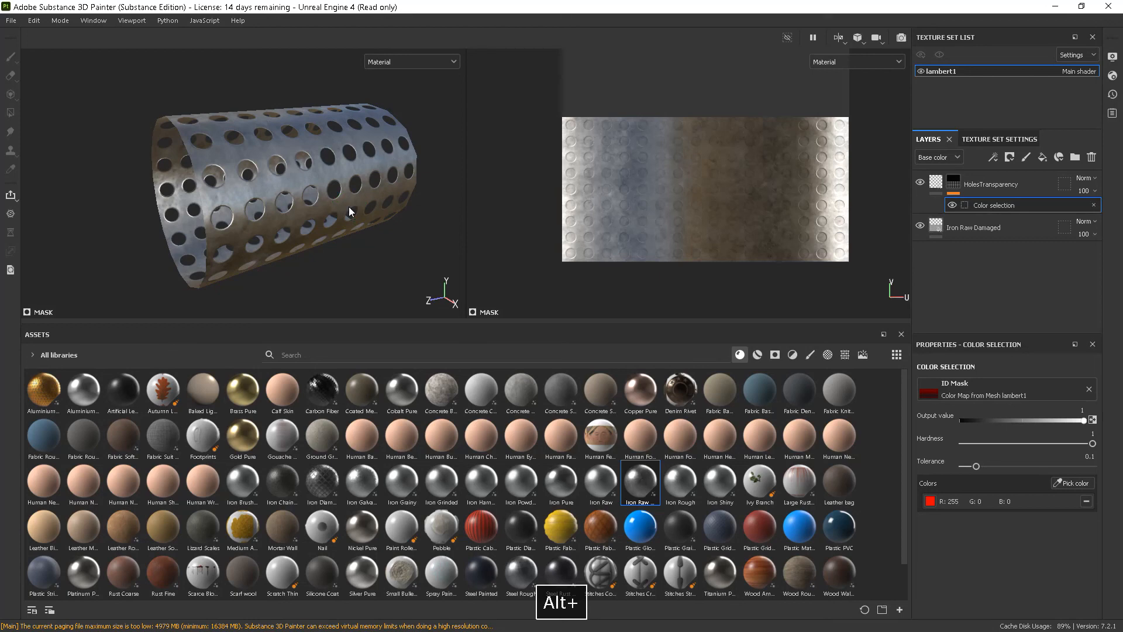